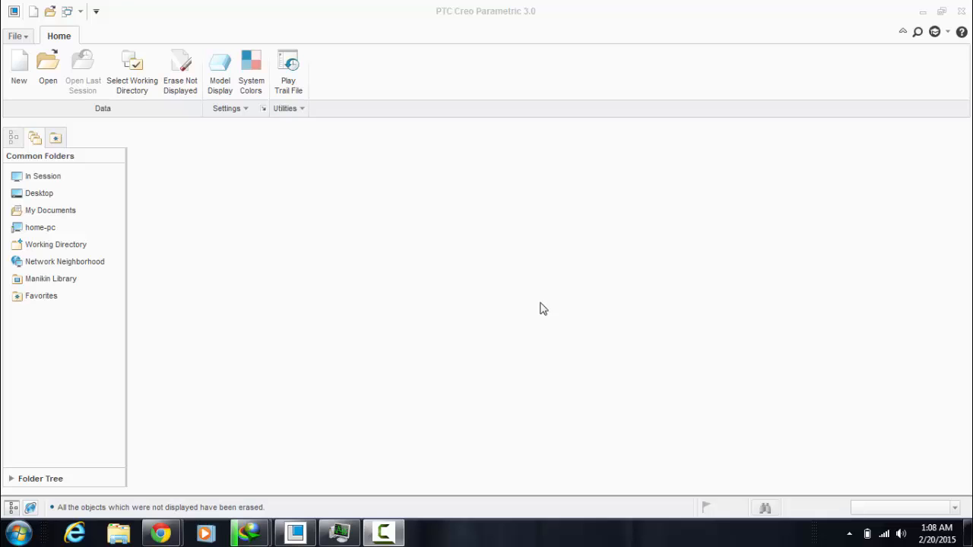
Step: Create a solid part from the default template and start a sketch on the RIGHT plane
left_click(19, 70)
left_click(556, 418)
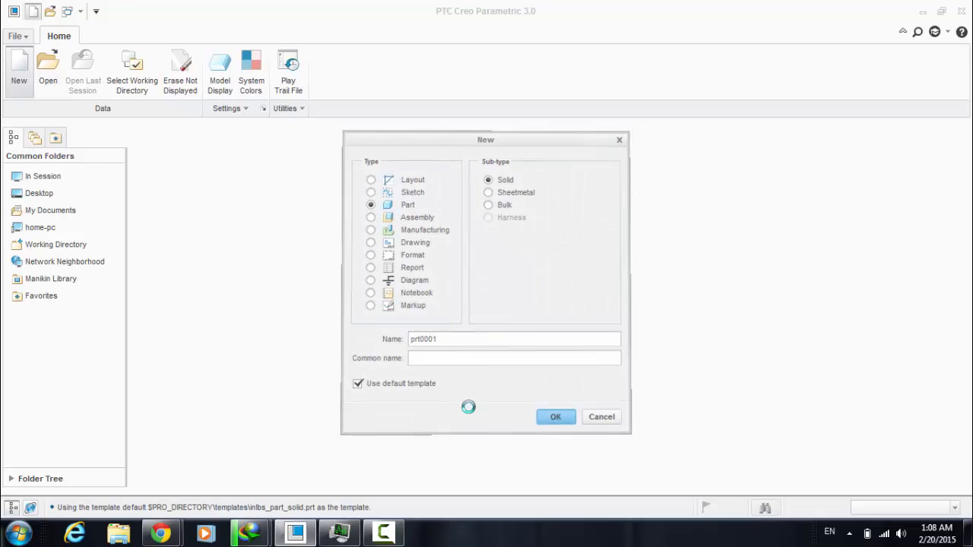
left_click(50, 196)
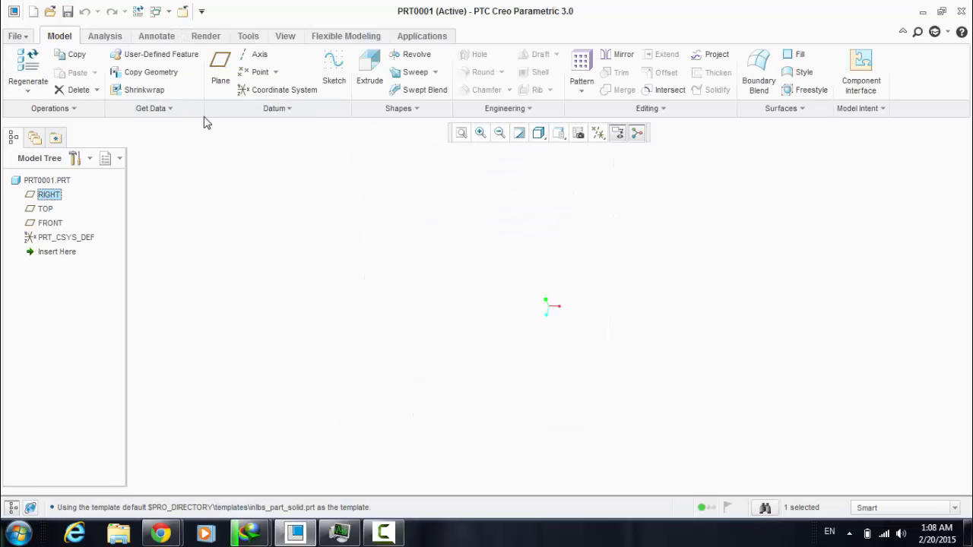
left_click(331, 66)
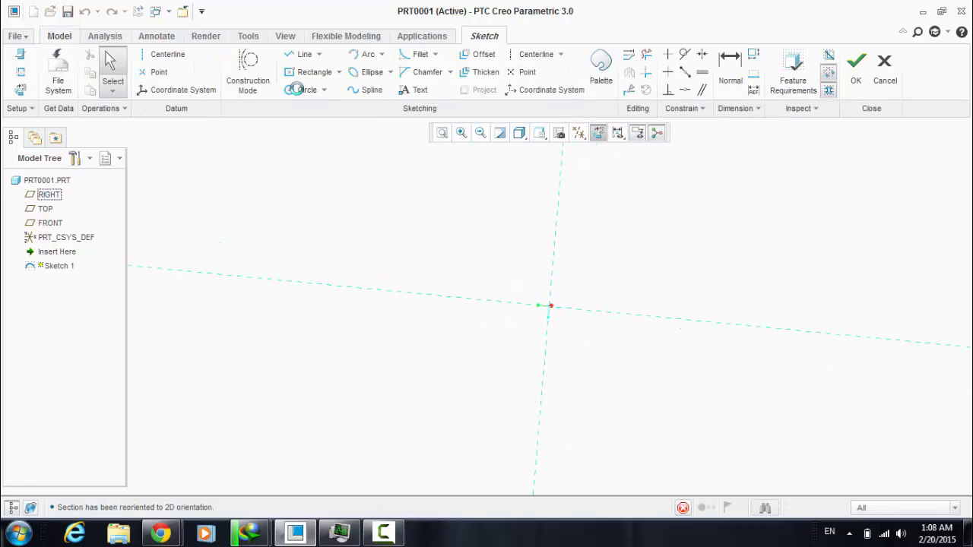
Step: Sketch a centre rectangle about 110 wide and 358 high, centred on the origin
left_click(308, 72)
left_click(548, 306)
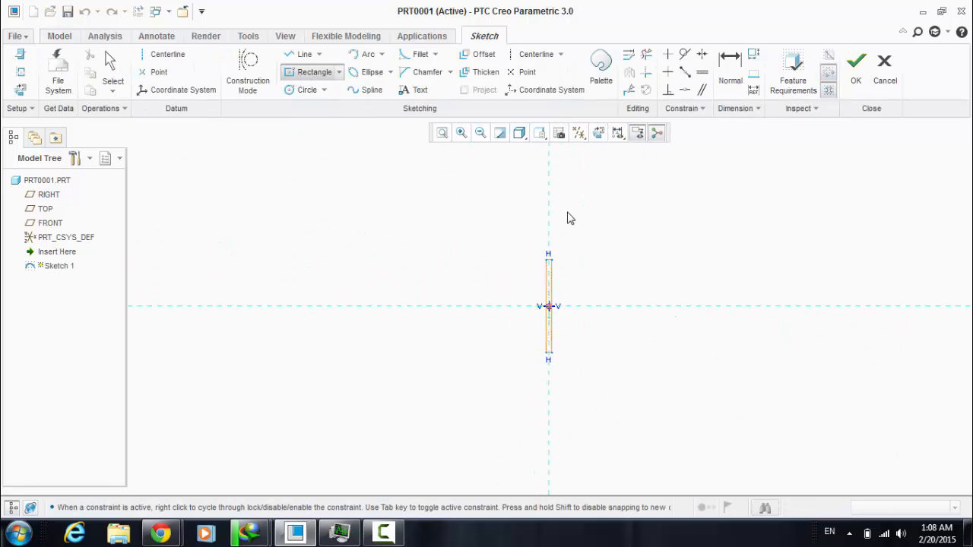
left_click(582, 200)
middle_click(571, 184)
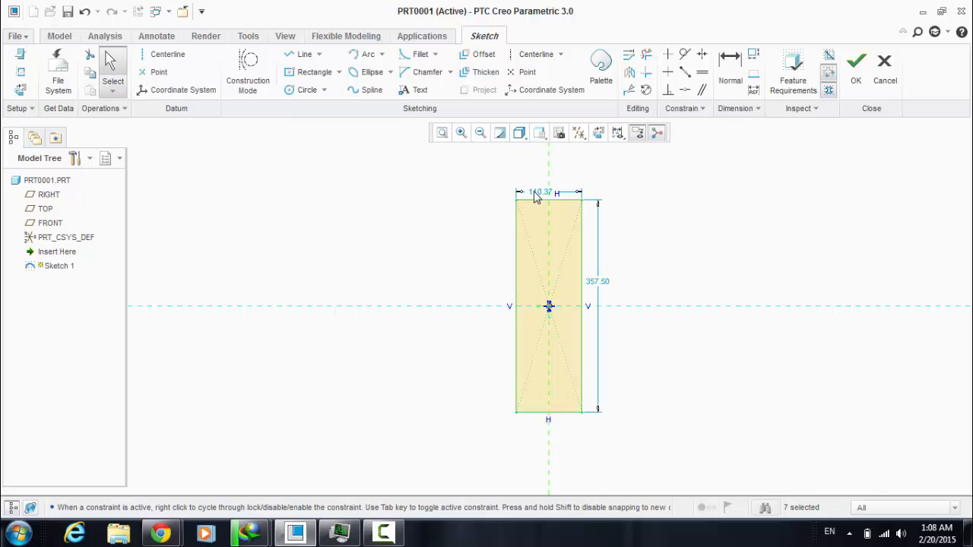
Step: Set the rectangle's width to 25 and its height to 200, and finish the sketch
double_click(535, 196)
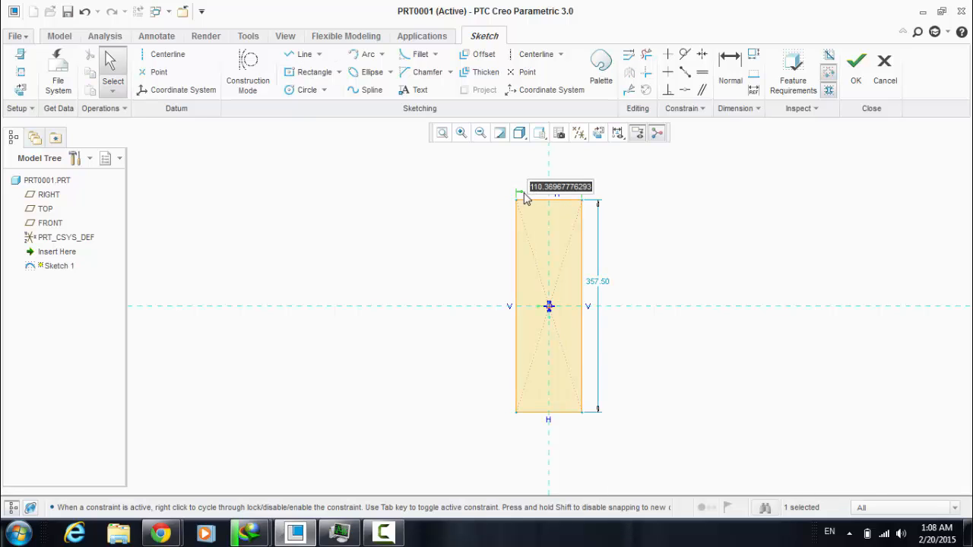
type("20")
key("Return")
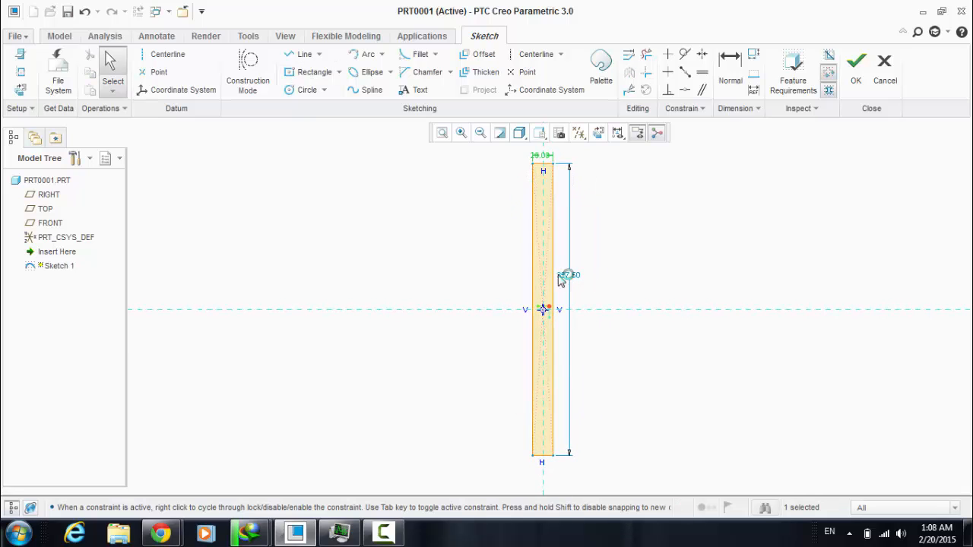
double_click(562, 279)
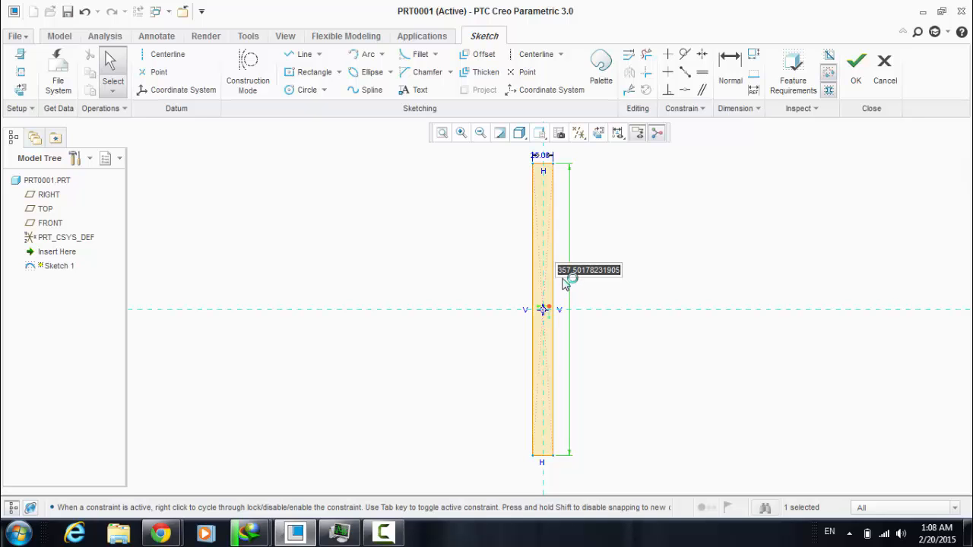
type("200")
key("Return")
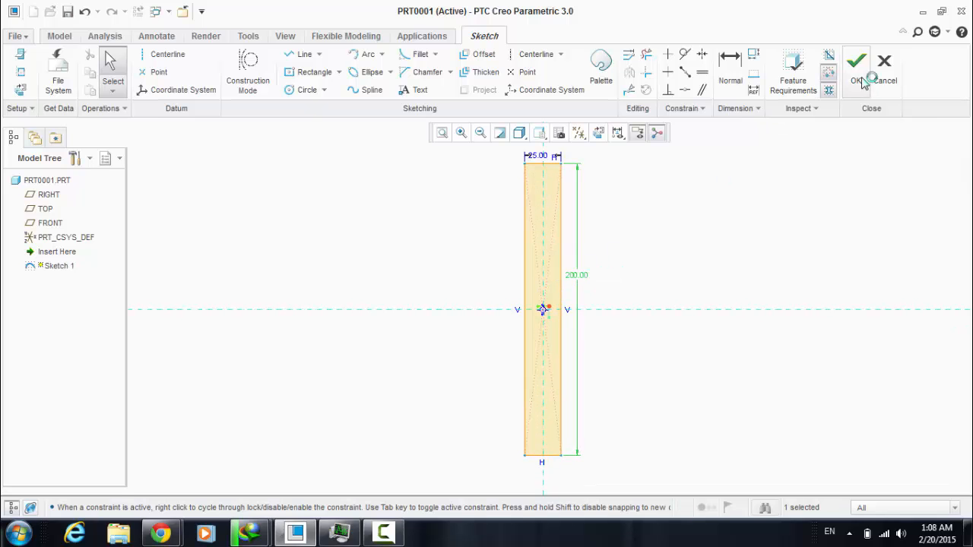
left_click(864, 82)
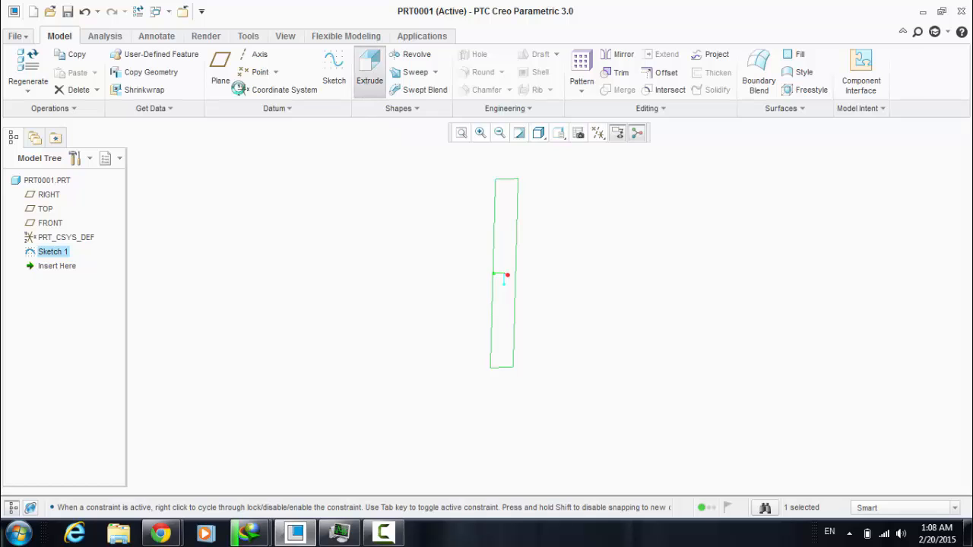
Step: Extrude the rectangle to a depth of 10 to form a solid bar
double_click(116, 75)
type("10")
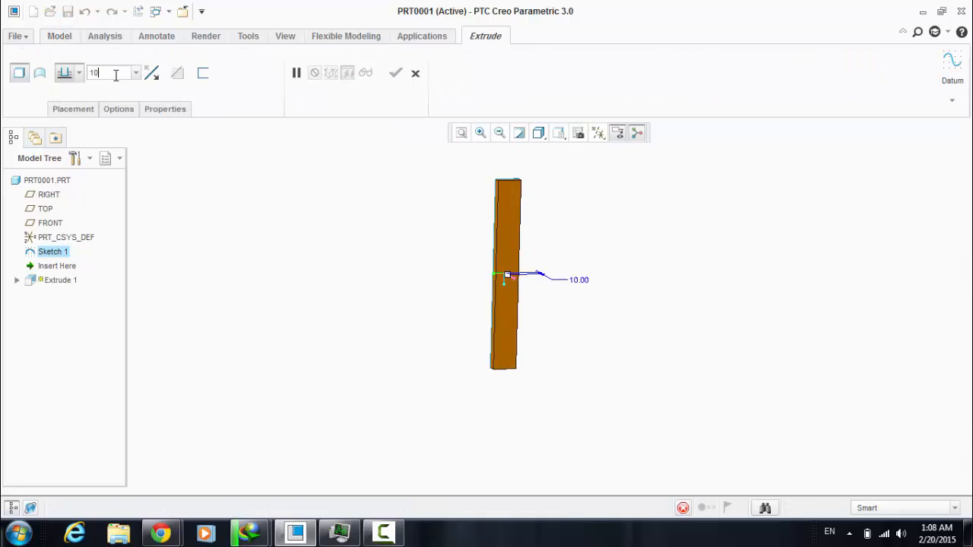
key("Return")
left_click(395, 76)
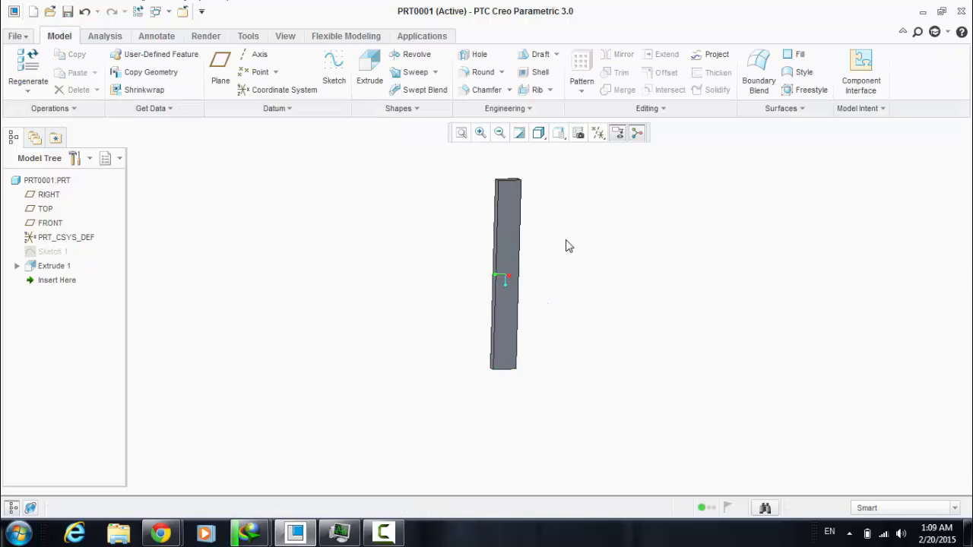
Step: On the bar's large front face, sketch a circle about 17 in diameter on the vertical centreline, about 83 below the origin
scroll(553, 228, "down", 5)
left_click(334, 67)
left_click(426, 164)
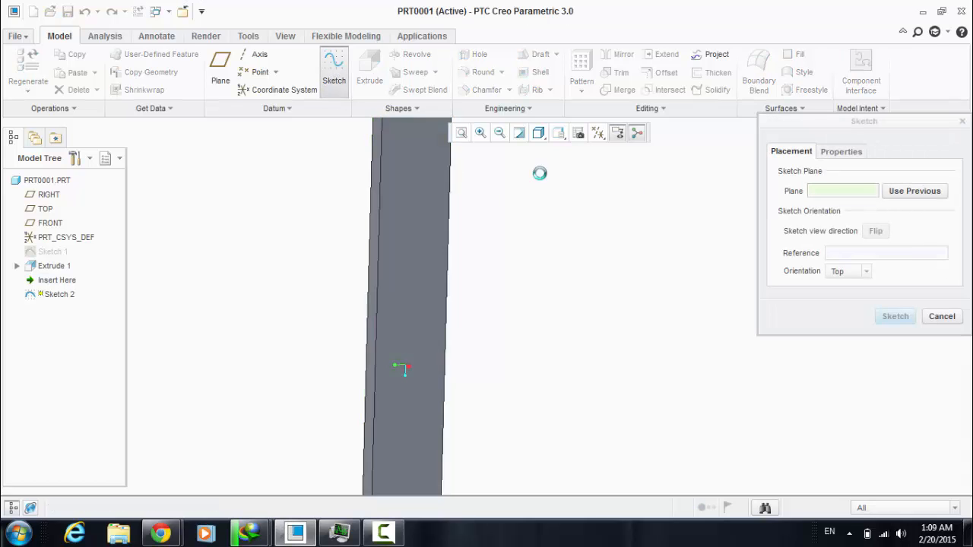
left_click(896, 316)
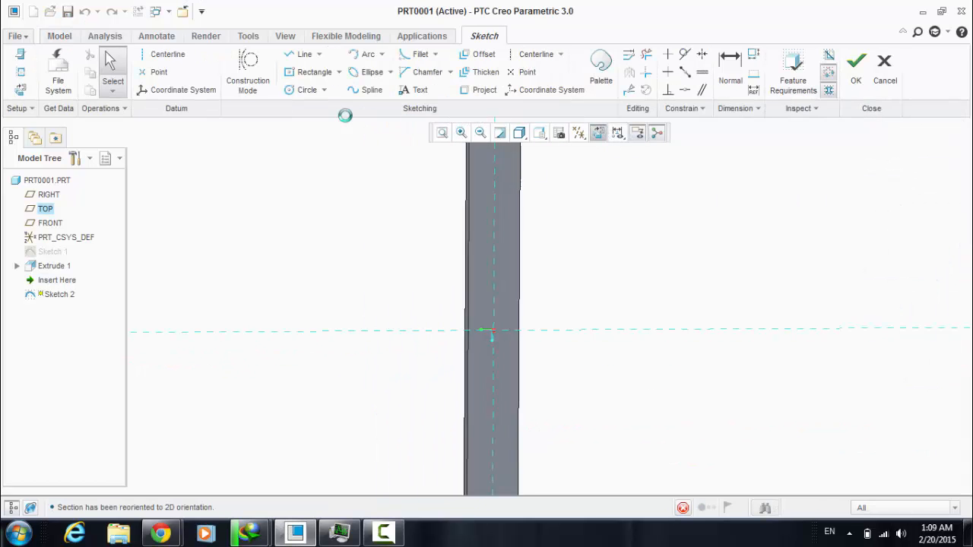
left_click(296, 89)
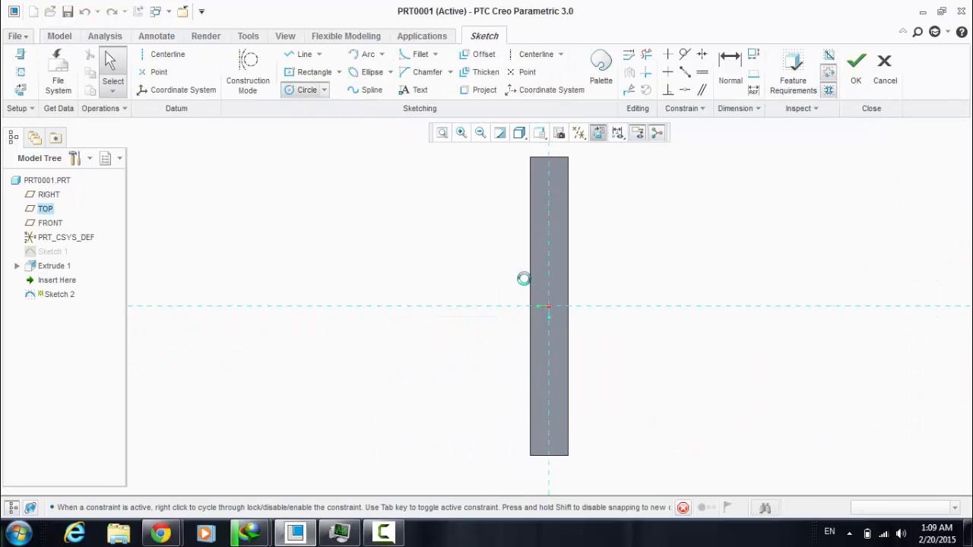
left_click(547, 426)
left_click(550, 439)
middle_click(614, 377)
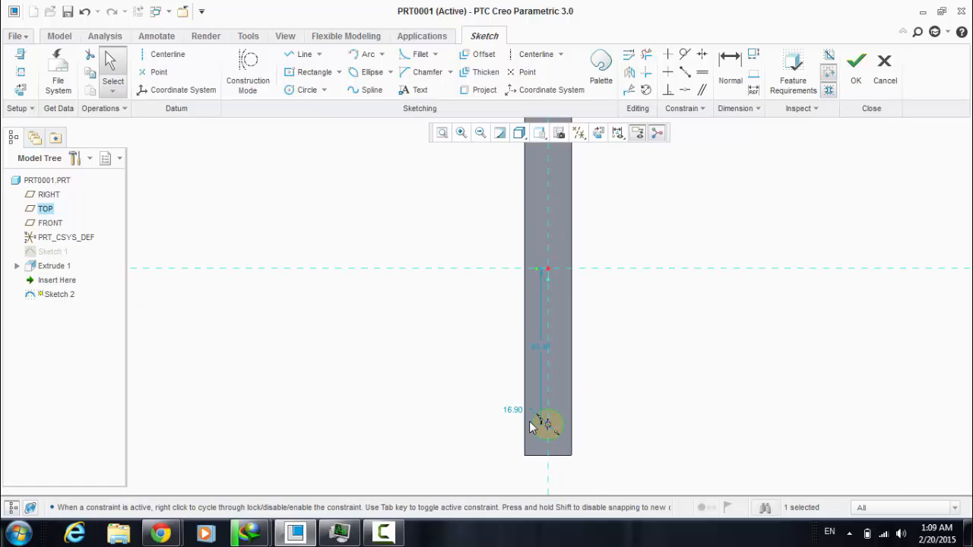
Step: Set the circle's diameter to 10 and its distance from the origin to 80, and finish the sketch
double_click(512, 411)
type("10")
key("Return")
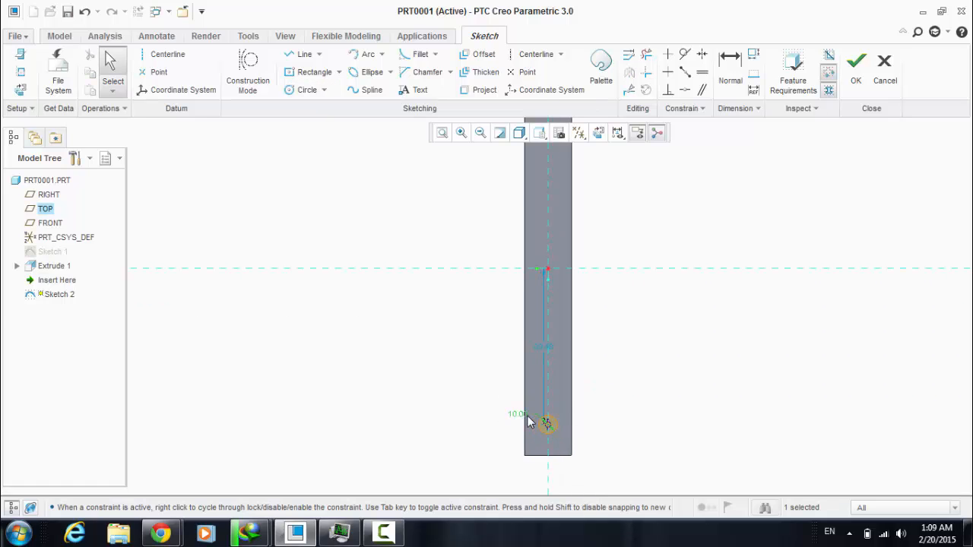
double_click(547, 348)
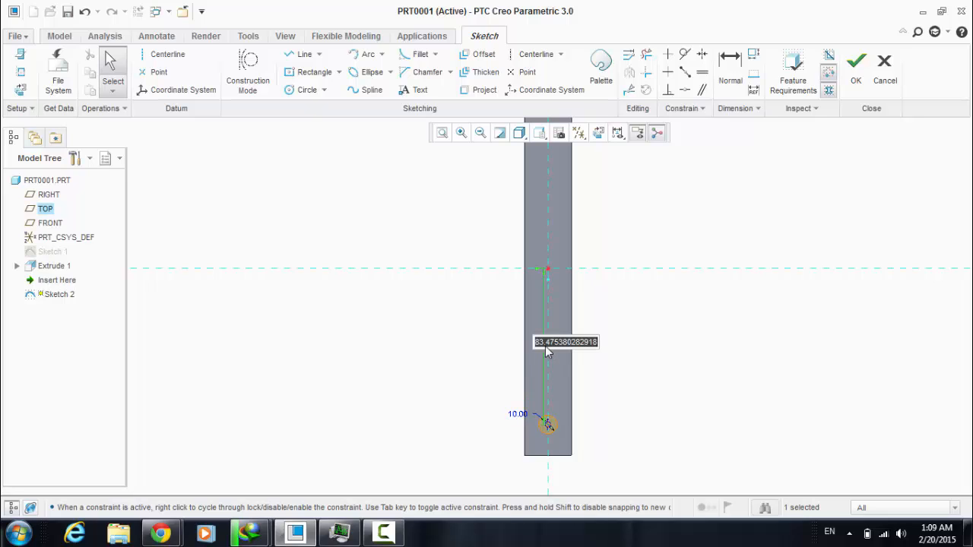
type("80")
key("Return")
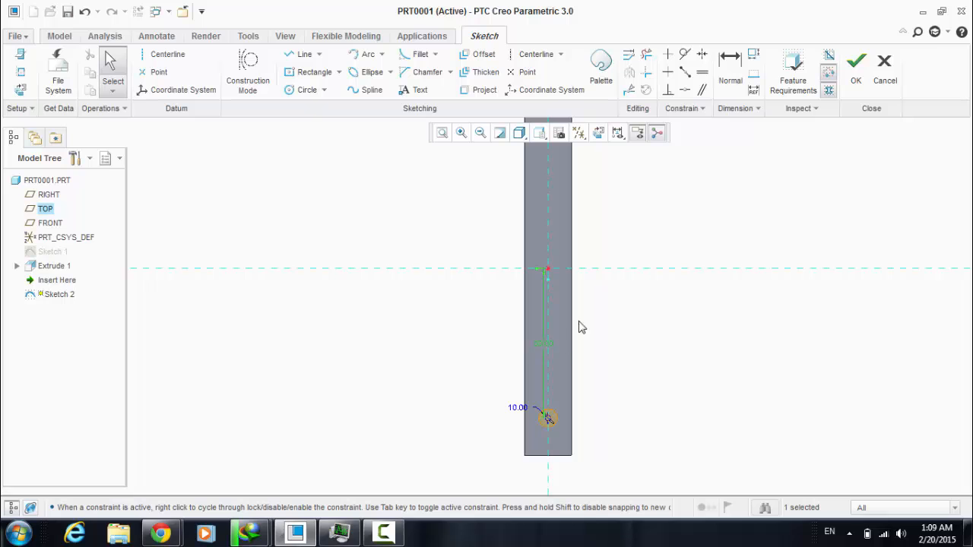
scroll(555, 356, "up", 2)
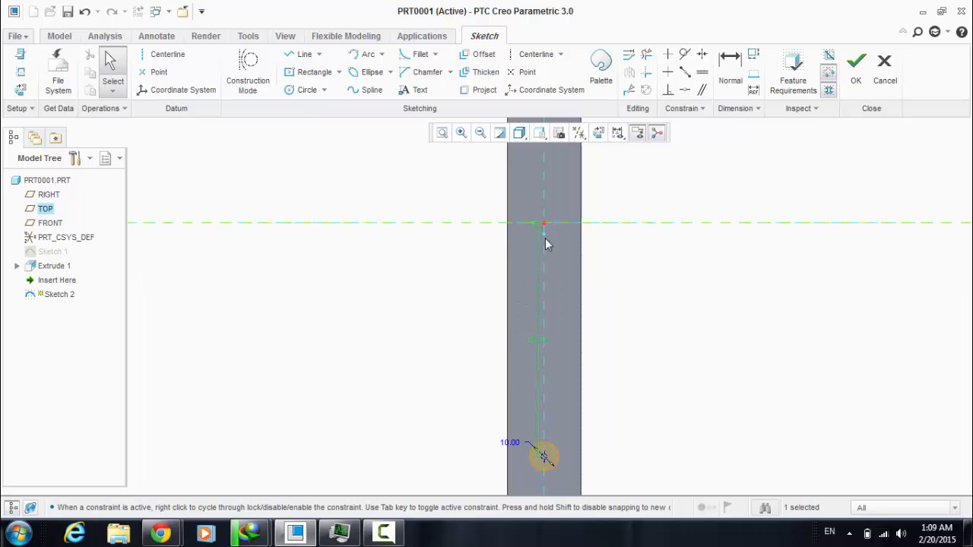
left_click(856, 64)
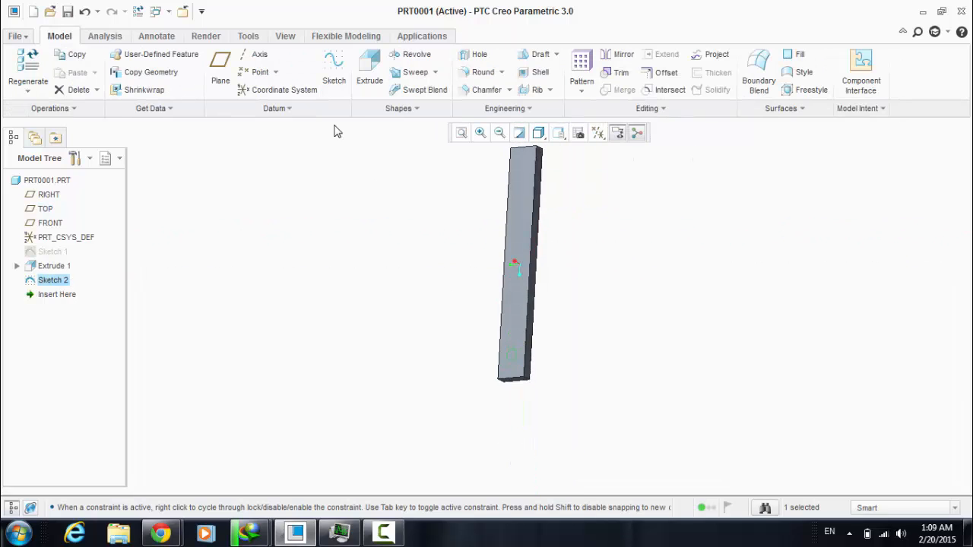
Step: Extrude the circle 25 outward from the bar's face to form a pin
left_click(369, 72)
double_click(106, 73)
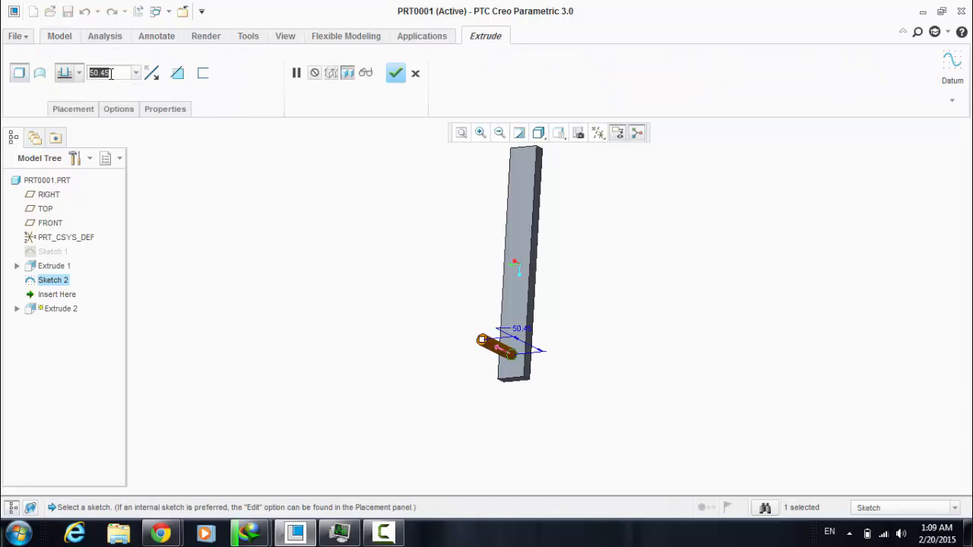
type("25")
key("Return")
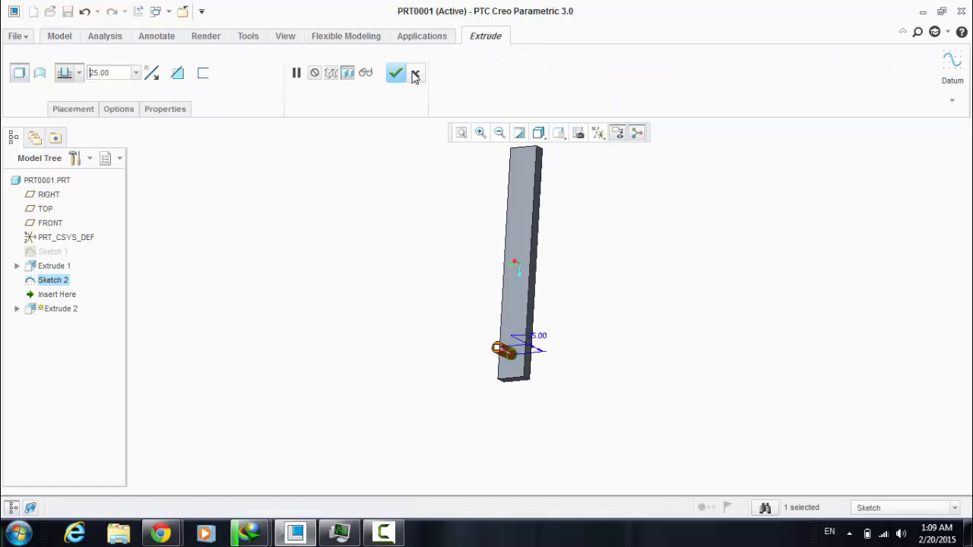
left_click(396, 73)
Step: Start a pattern of the extruded pin, using the Dimension pattern type
middle_click_drag(434, 304, 502, 348)
left_click(501, 349)
scroll(441, 314, "down", 2)
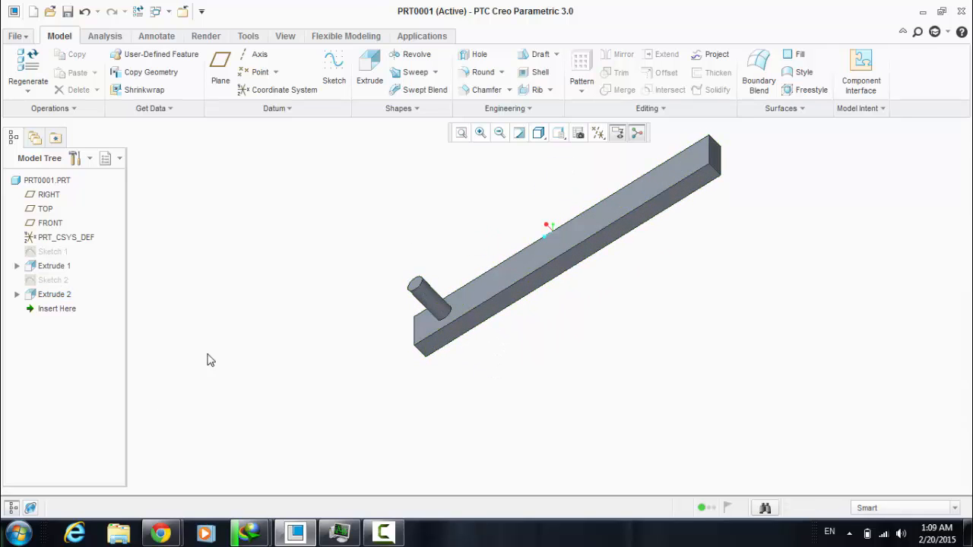
left_click(54, 295)
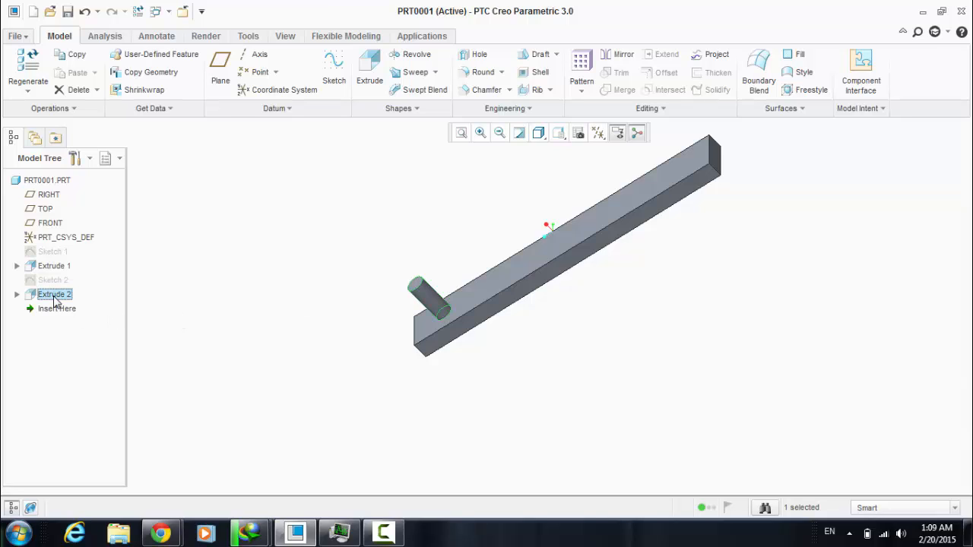
left_click(580, 67)
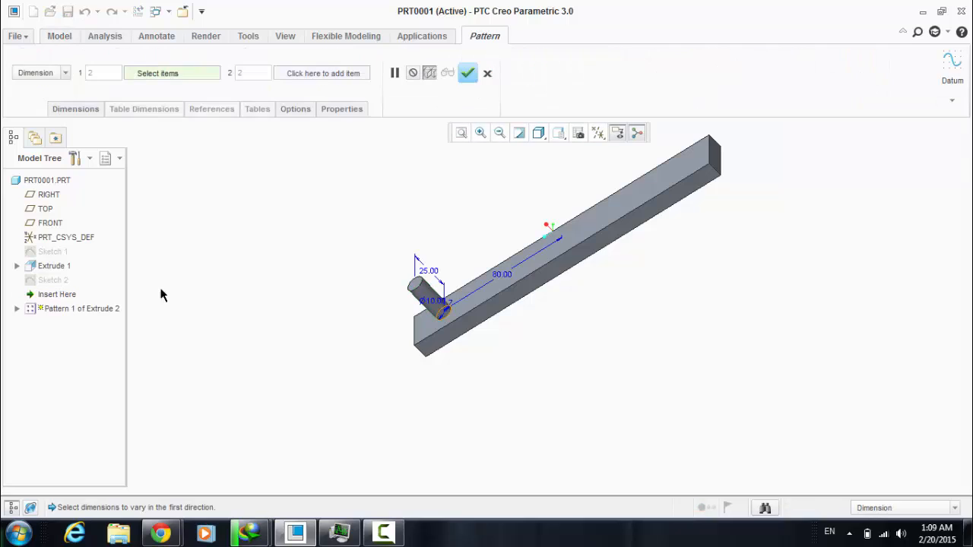
scroll(420, 270, "down", 3)
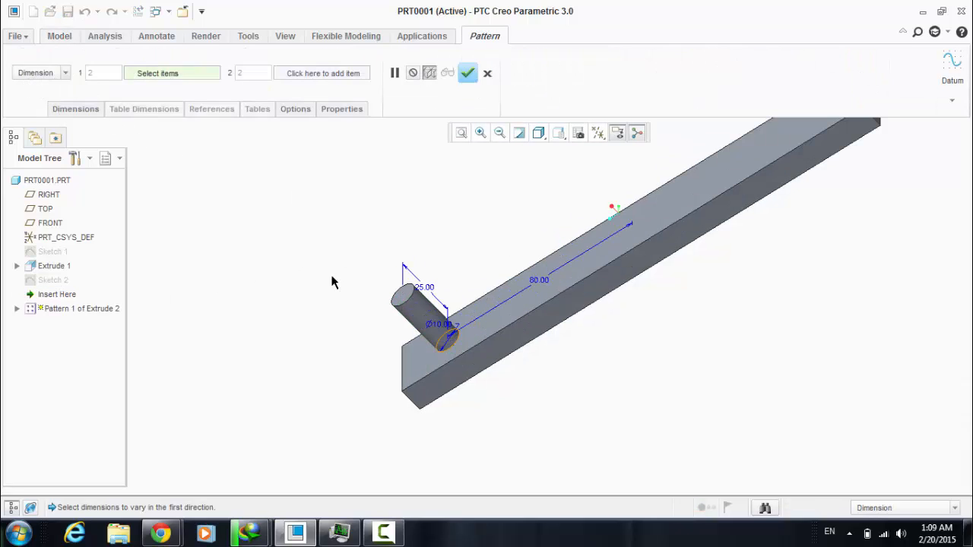
left_click(43, 73)
left_click(41, 75)
Step: Choose the pin's 80 distance from the bar's centre as the dimension to vary in the first pattern direction
middle_click_drag(407, 278, 430, 258)
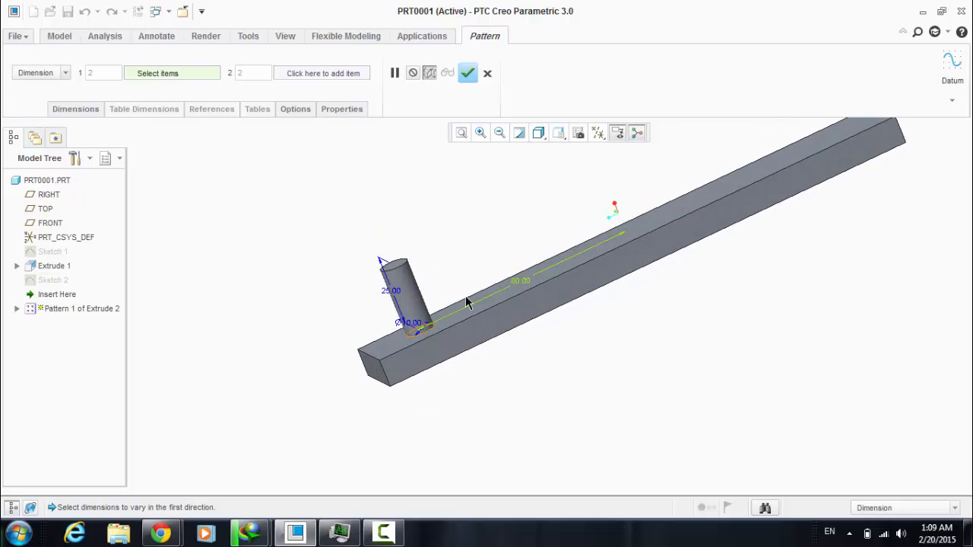
middle_click_drag(415, 320, 512, 265)
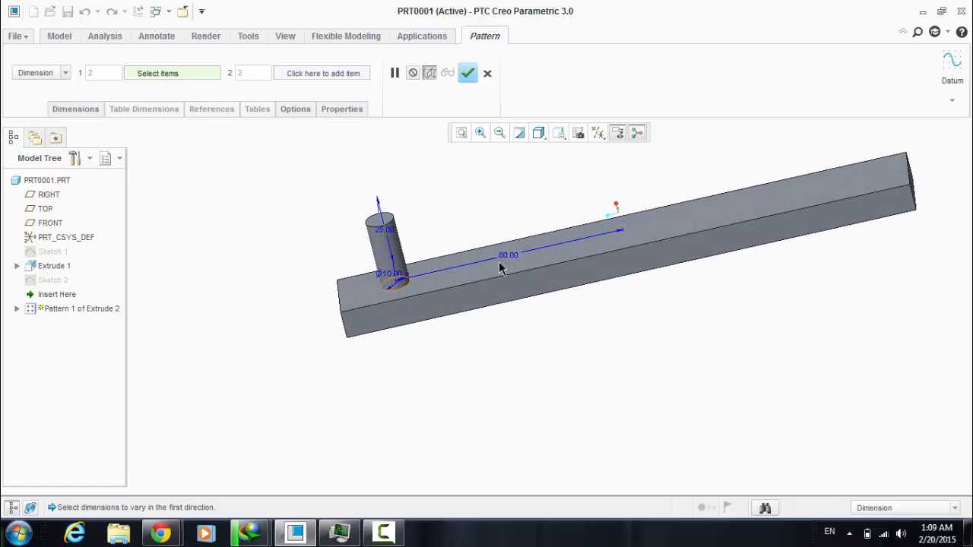
middle_click_drag(424, 231, 423, 259)
scroll(383, 182, "down", 3)
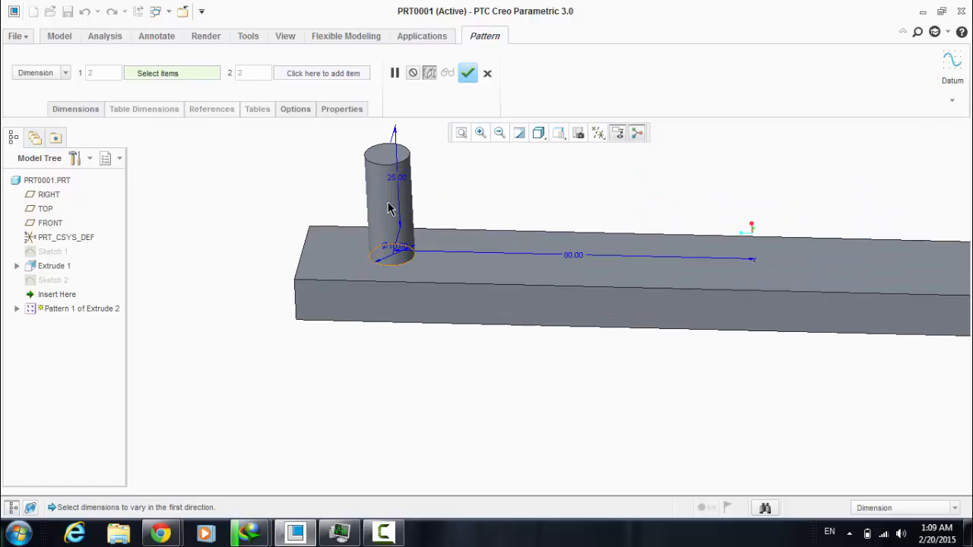
scroll(382, 326, "up", 2)
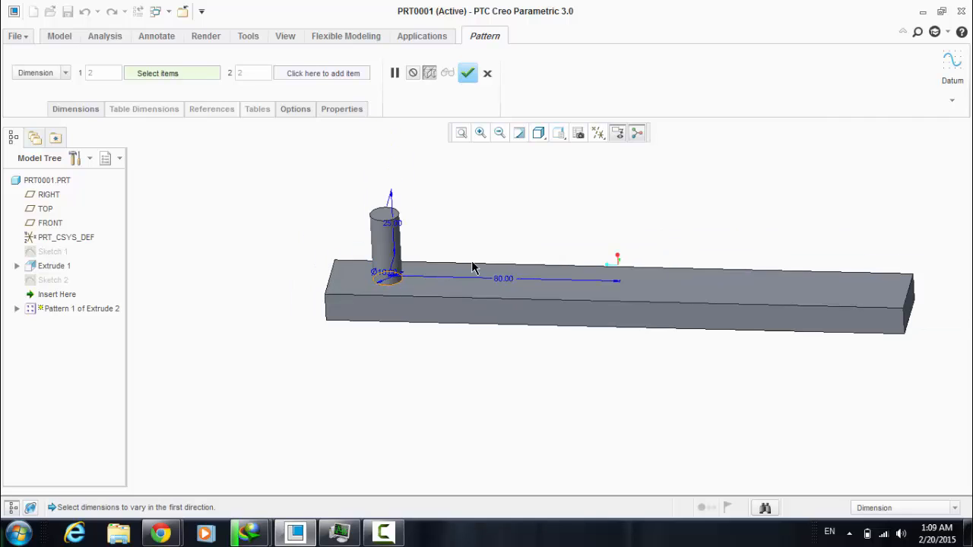
middle_click_drag(487, 225, 492, 243)
left_click(500, 275)
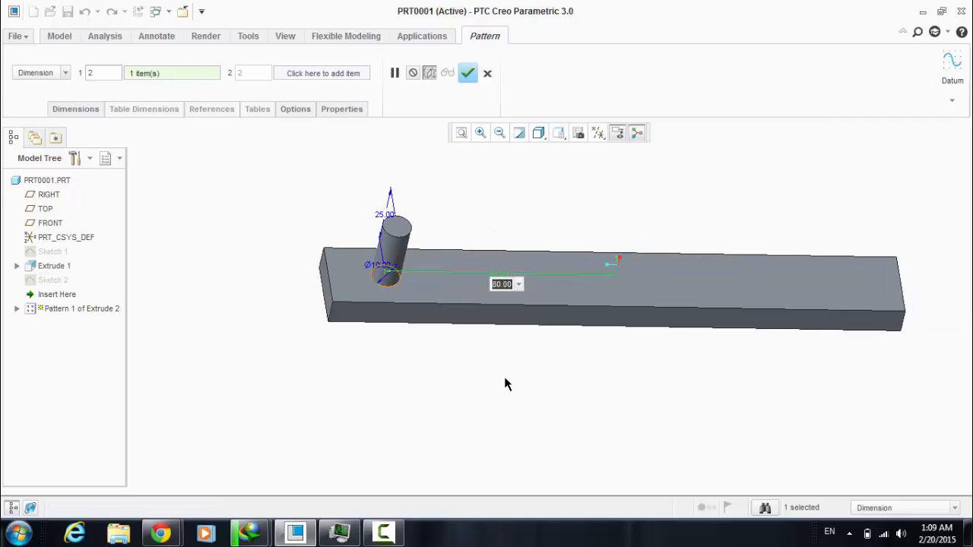
Step: Set the first-direction pattern increment to -50
left_click(76, 108)
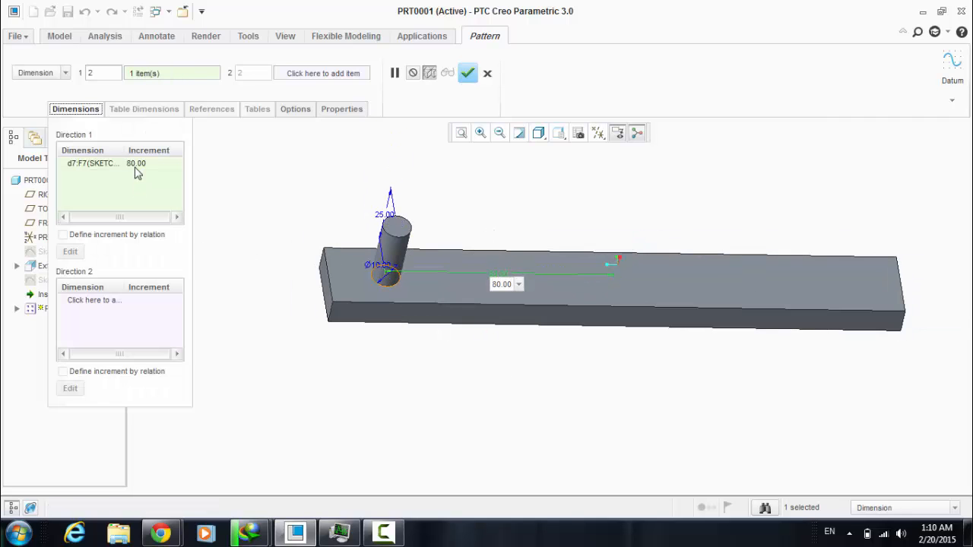
left_click(136, 165)
type("-")
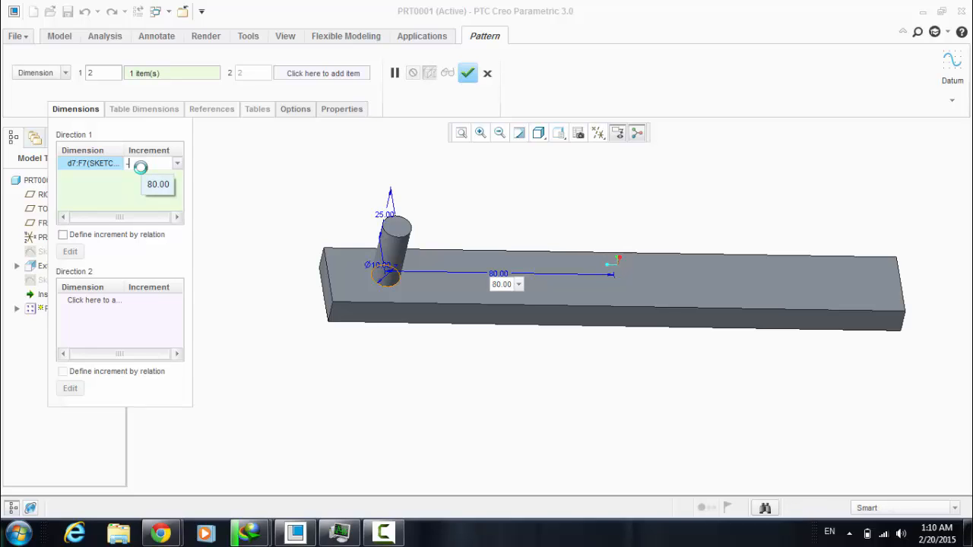
type("50")
key("Return")
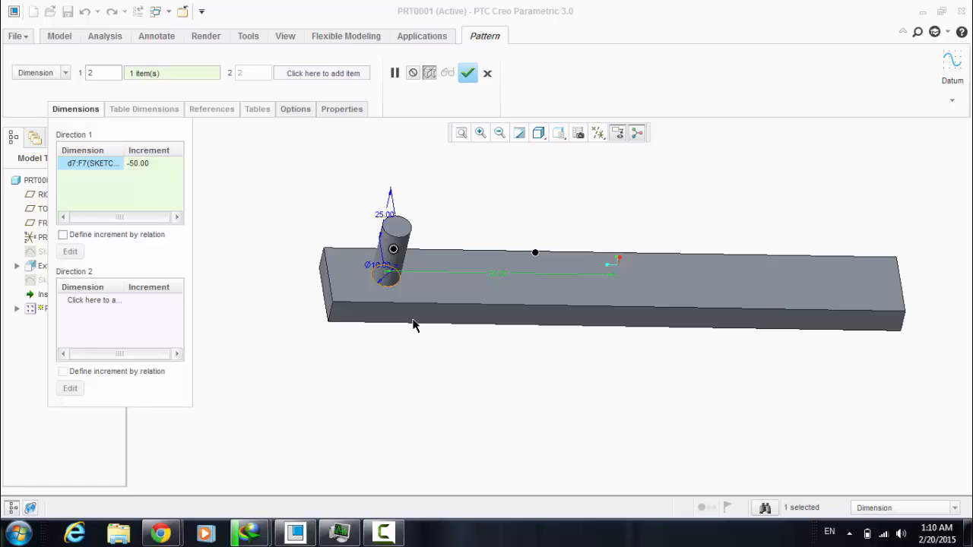
Step: Set the first-direction pattern increment to -40 and complete the pin pattern
middle_click_drag(455, 351, 449, 322)
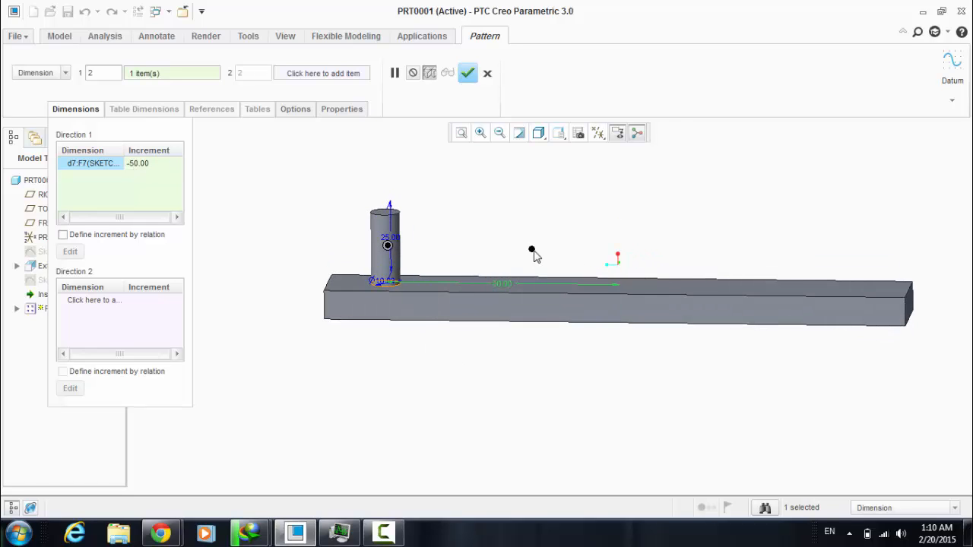
scroll(534, 256, "up", 2)
scroll(544, 271, "down", 2)
mouse_move(518, 254)
middle_mouse_down()
mouse_move(502, 236)
mouse_move(536, 231)
mouse_move(450, 233)
middle_mouse_up()
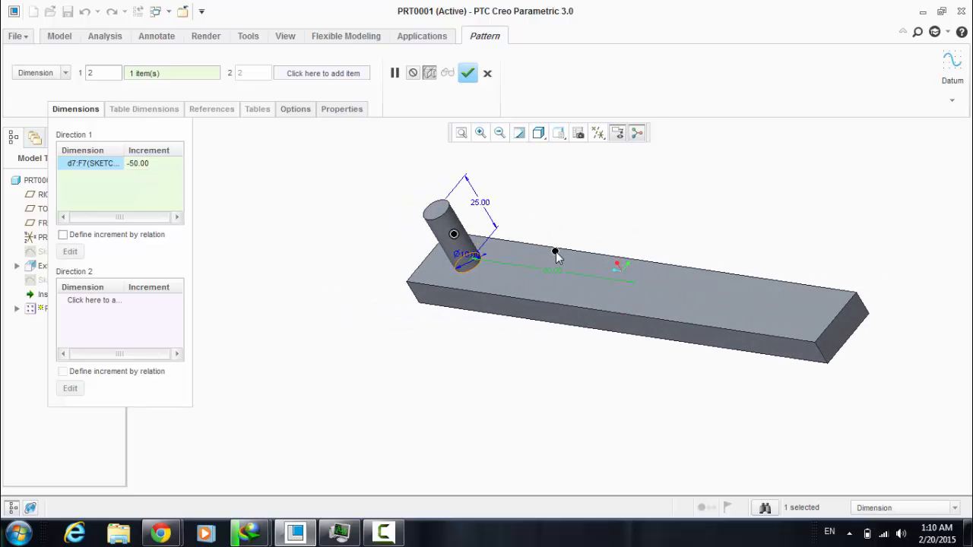
middle_click_drag(308, 253, 297, 178)
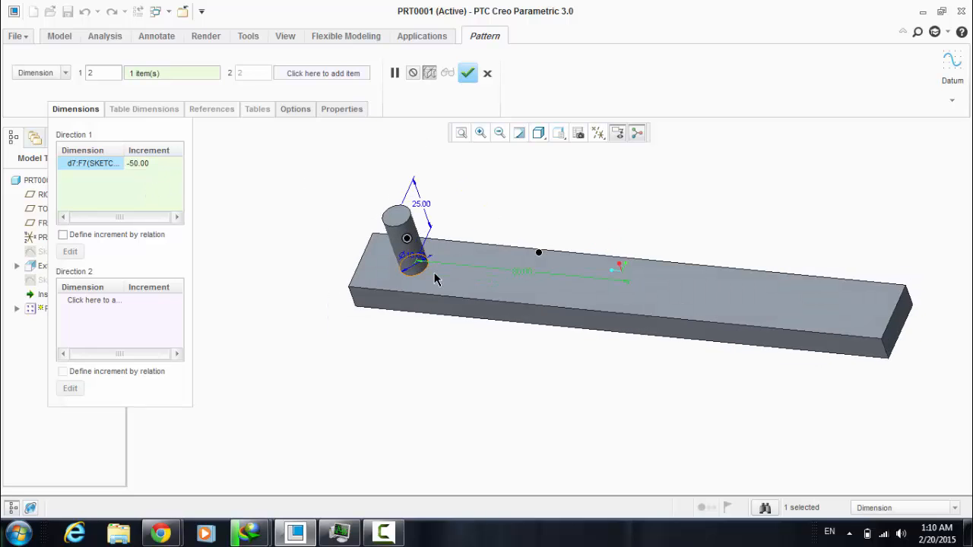
middle_click_drag(435, 279, 516, 254)
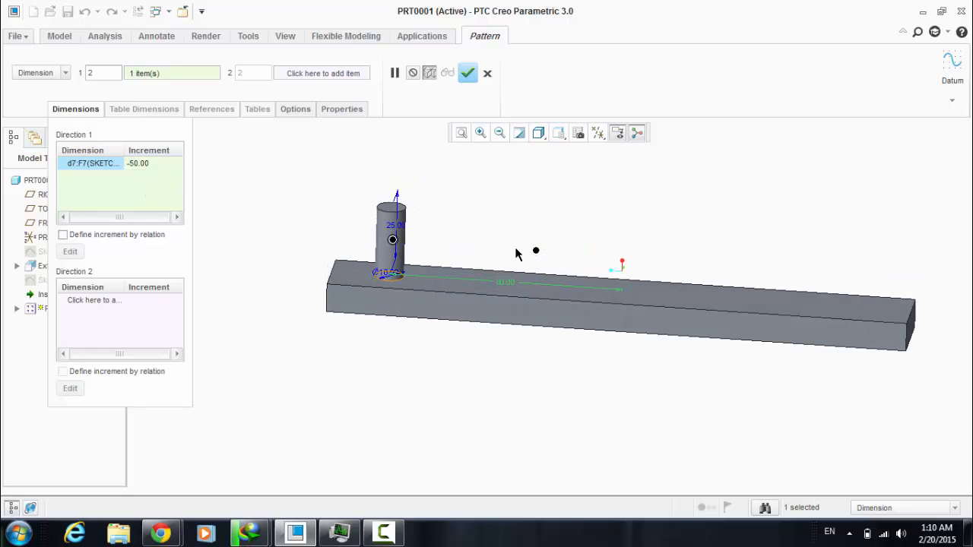
left_click(156, 164)
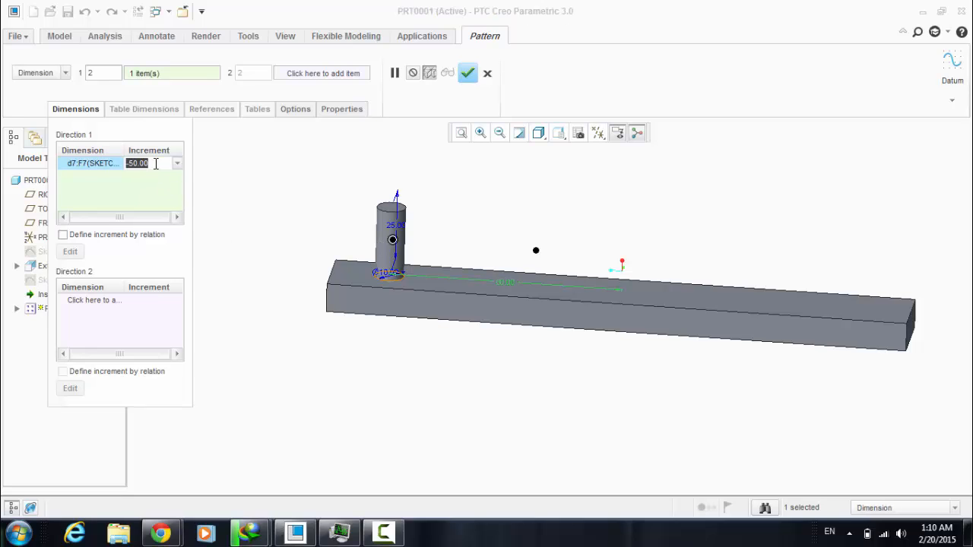
type("-40")
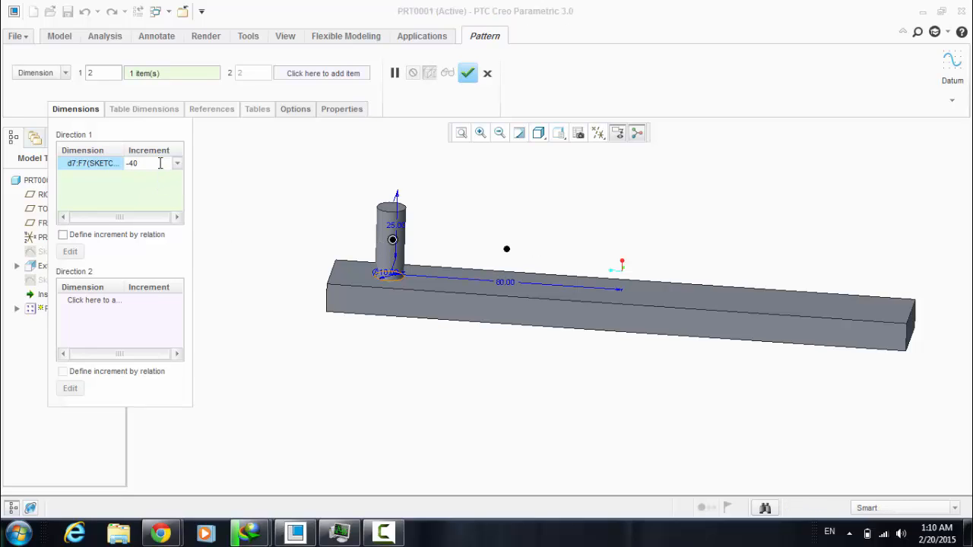
key("Return")
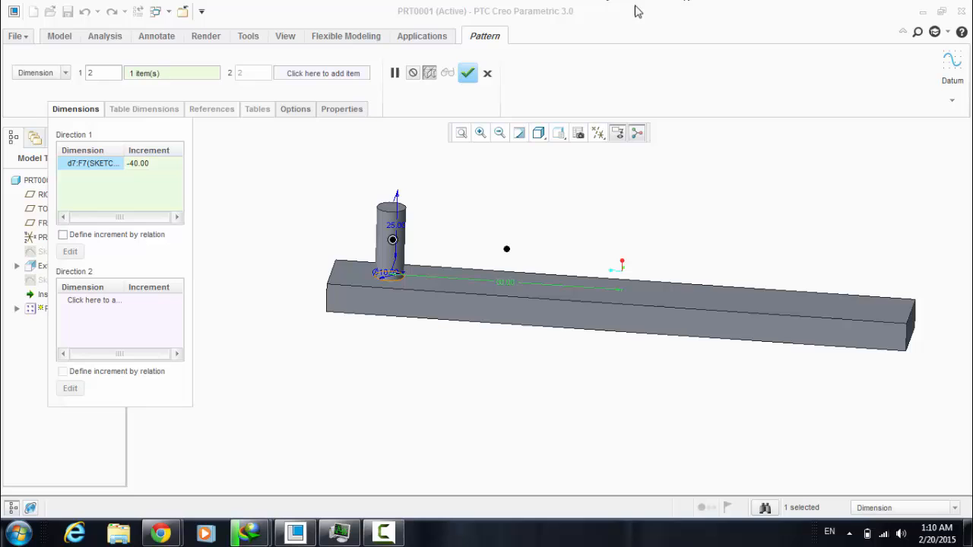
left_click(468, 73)
Step: Redefine the pin pattern with 5 instances in the first direction and apply it
middle_click_drag(550, 219, 490, 190)
left_click(84, 301)
right_click(84, 301)
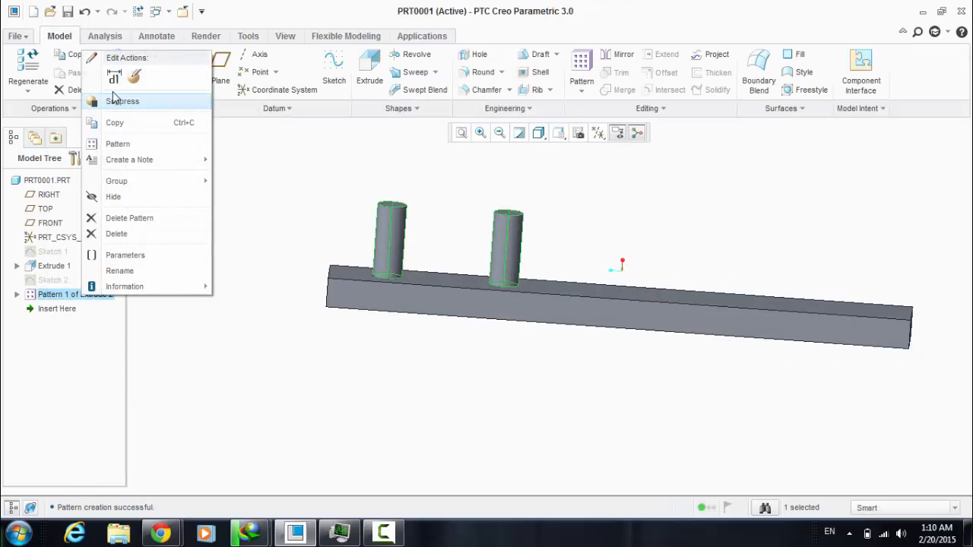
left_click(135, 77)
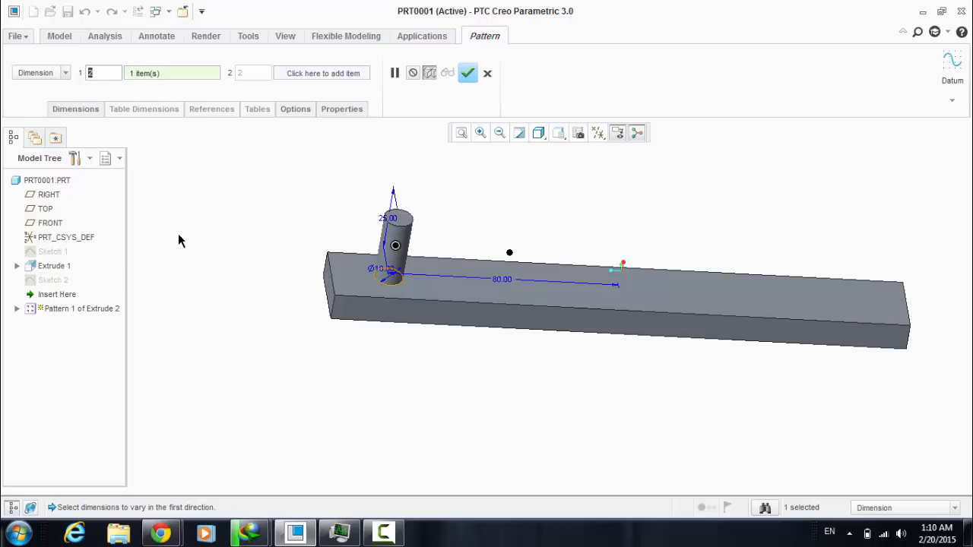
type("5")
key("Return")
scroll(447, 323, "down", 2)
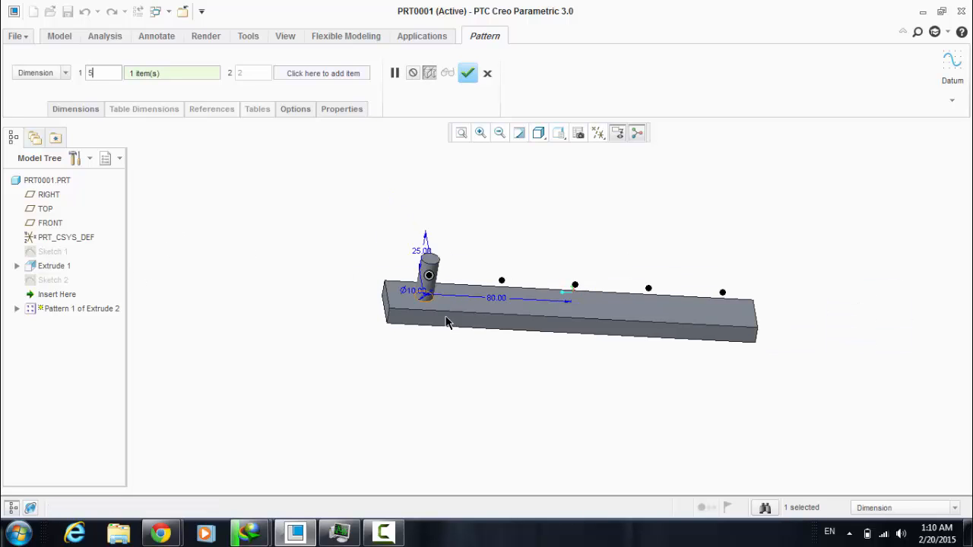
middle_click_drag(447, 322, 450, 219)
middle_click_drag(530, 269, 486, 152)
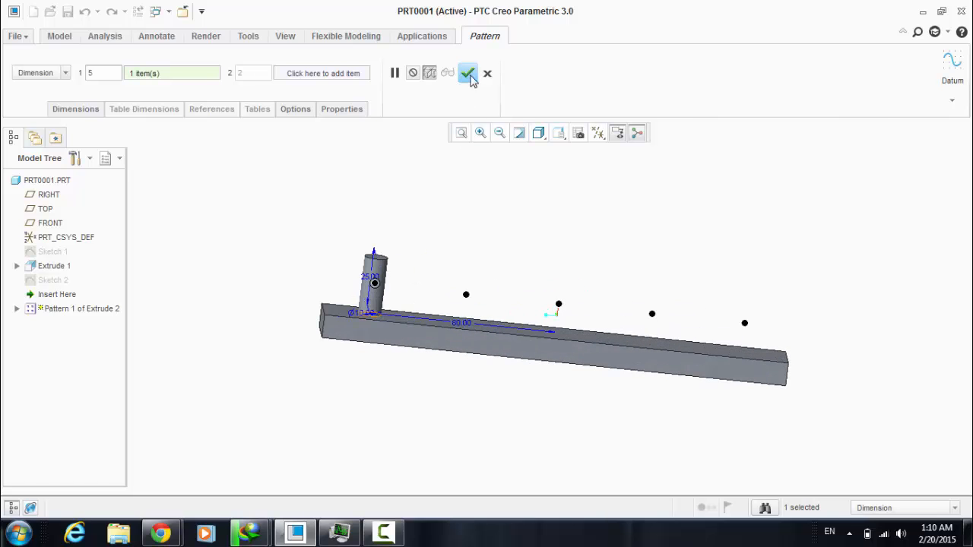
left_click(468, 72)
Step: Edit the pattern's definition to skip the middle pin instance and apply it
middle_click_drag(467, 243, 471, 217)
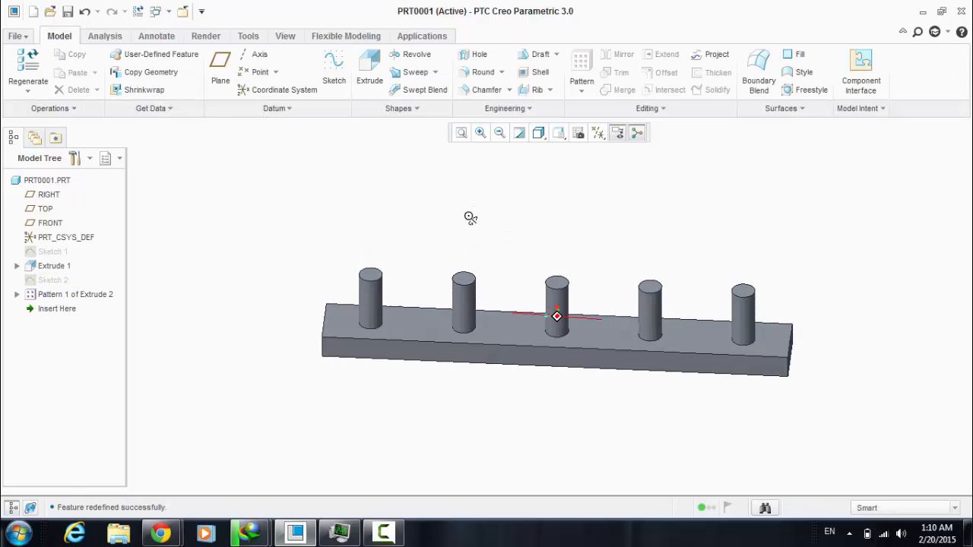
right_click(91, 297)
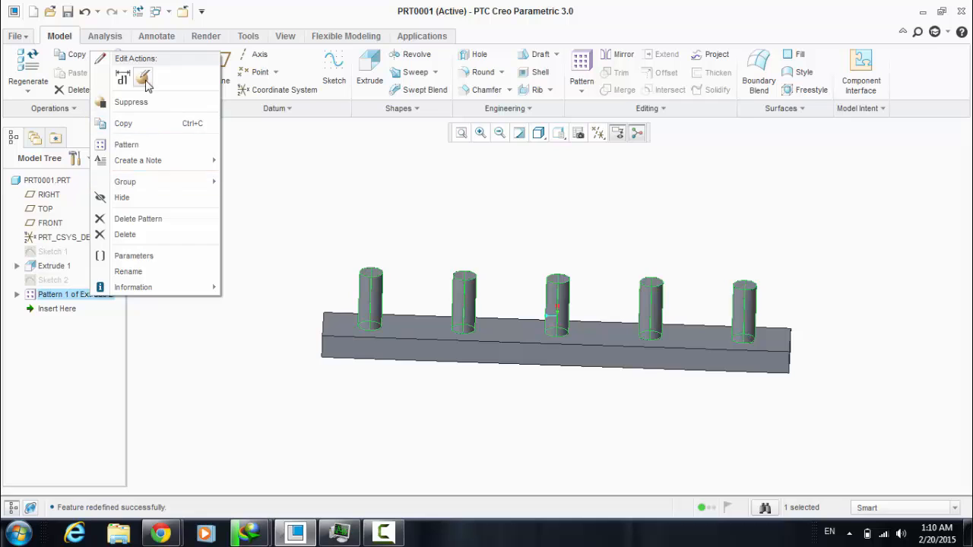
left_click(126, 144)
scroll(557, 276, "down", 5)
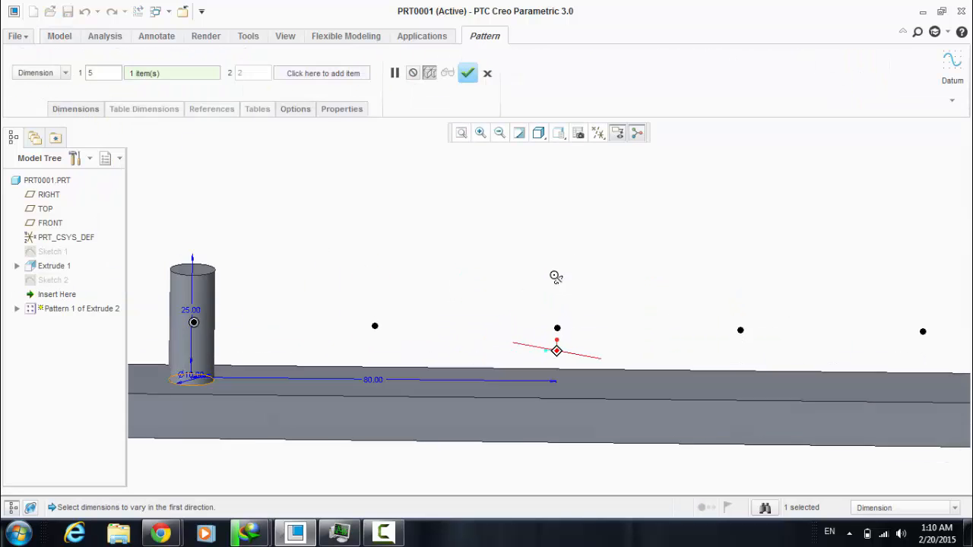
scroll(557, 275, "up", 4)
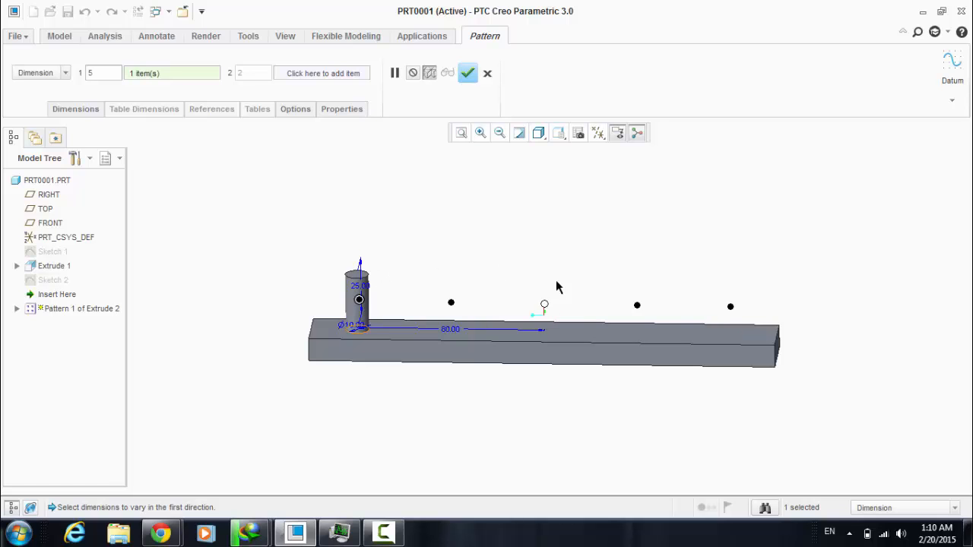
middle_click_drag(556, 281, 560, 249)
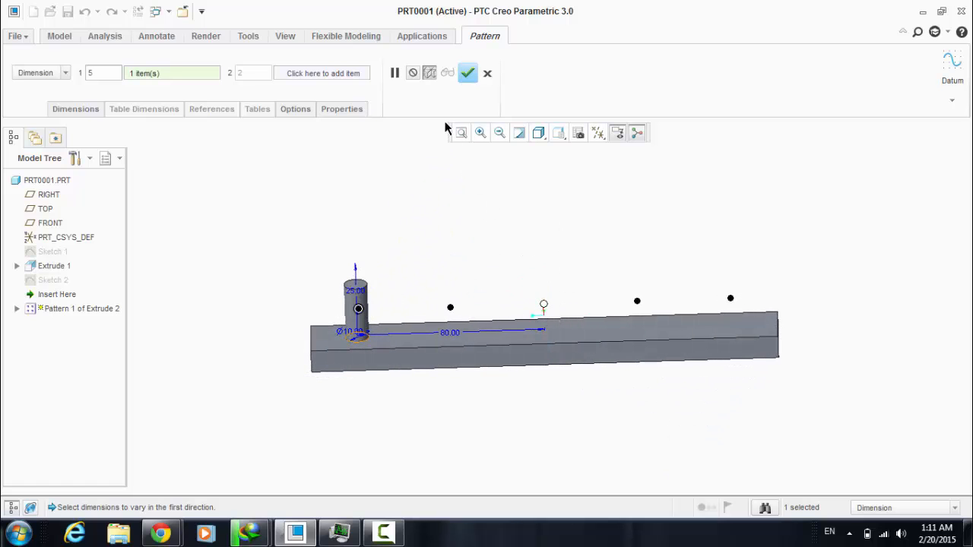
left_click(466, 73)
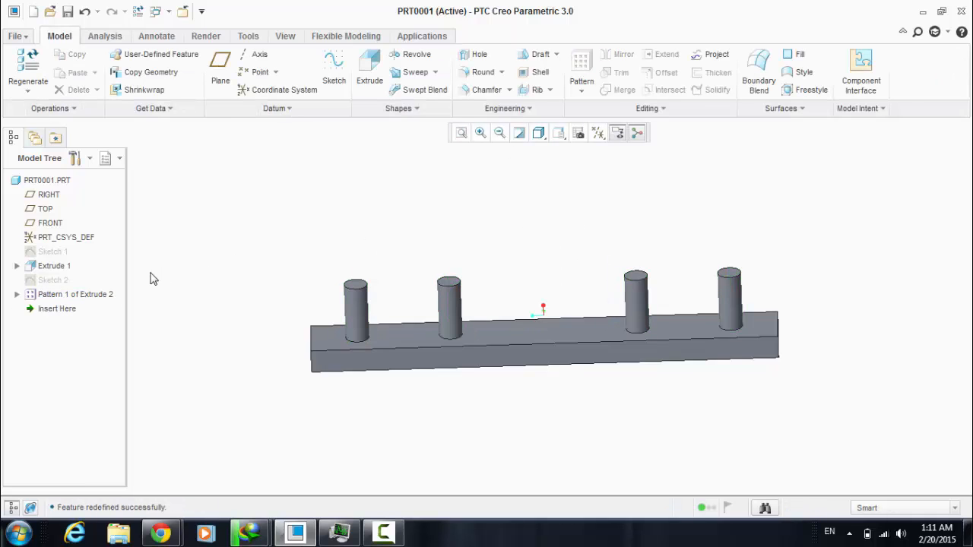
Step: Edit the pattern's definition again and include the skipped middle pin instance
right_click(82, 296)
left_click(130, 76)
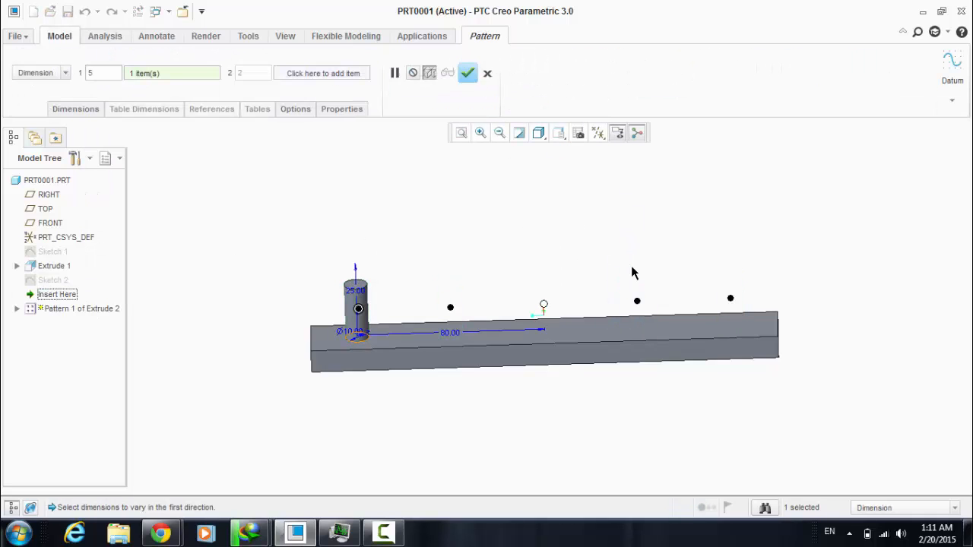
Step: Add the pin's 25 height as another first-direction dimension with an increment of 5, and apply the pattern
left_click(75, 110)
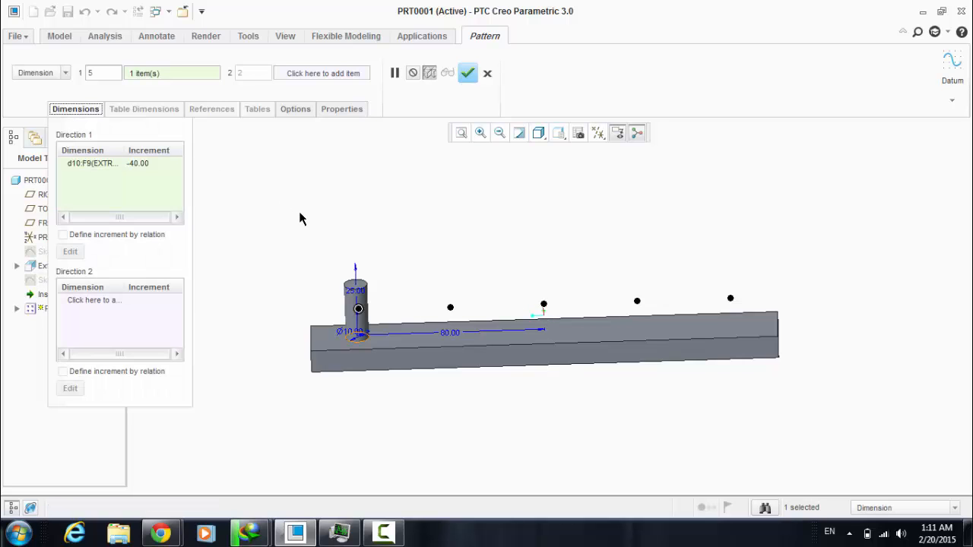
middle_click_drag(311, 221, 316, 222)
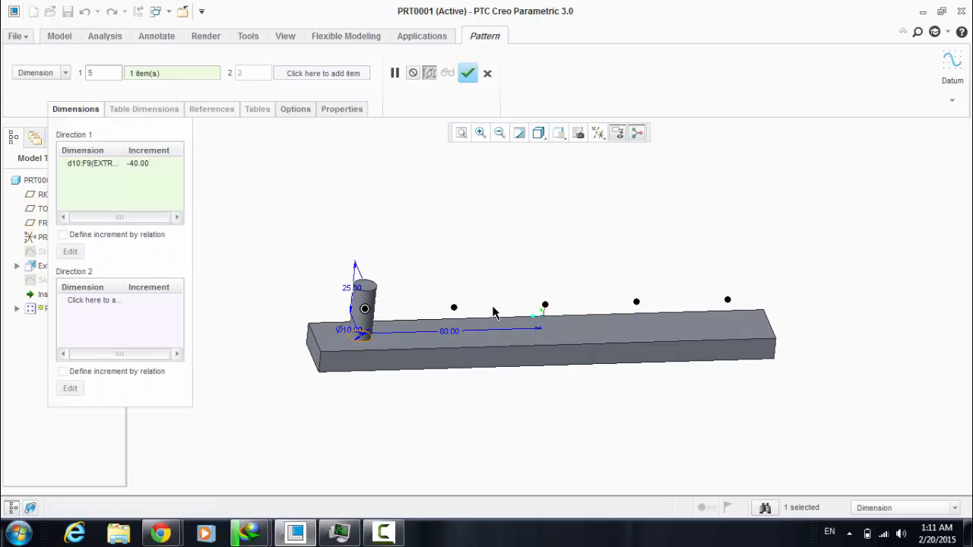
middle_click_drag(493, 312, 401, 297)
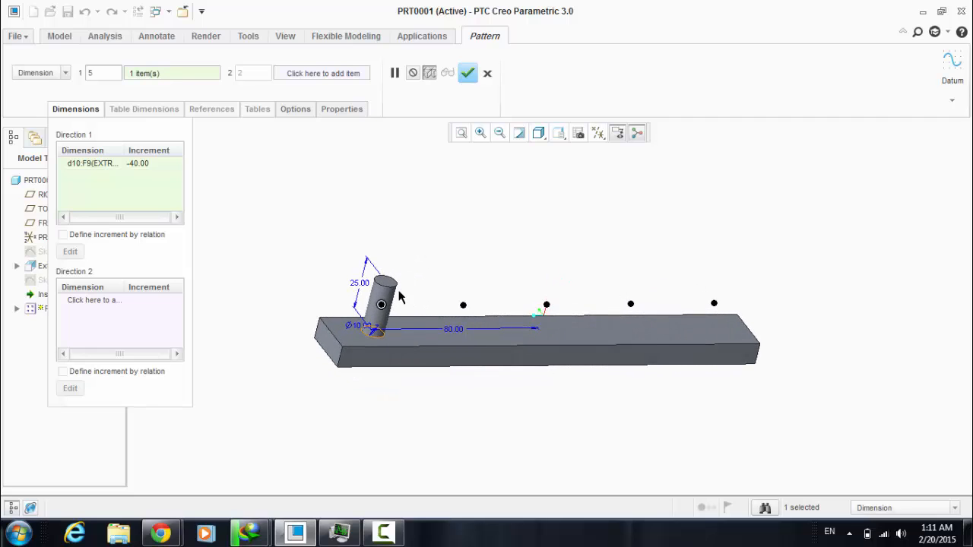
scroll(400, 297, "down", 1)
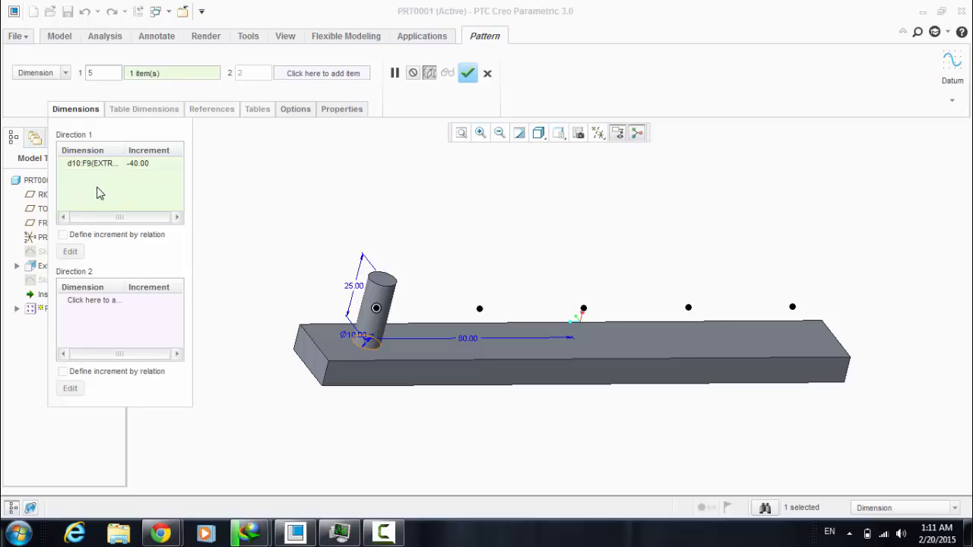
left_click(353, 286)
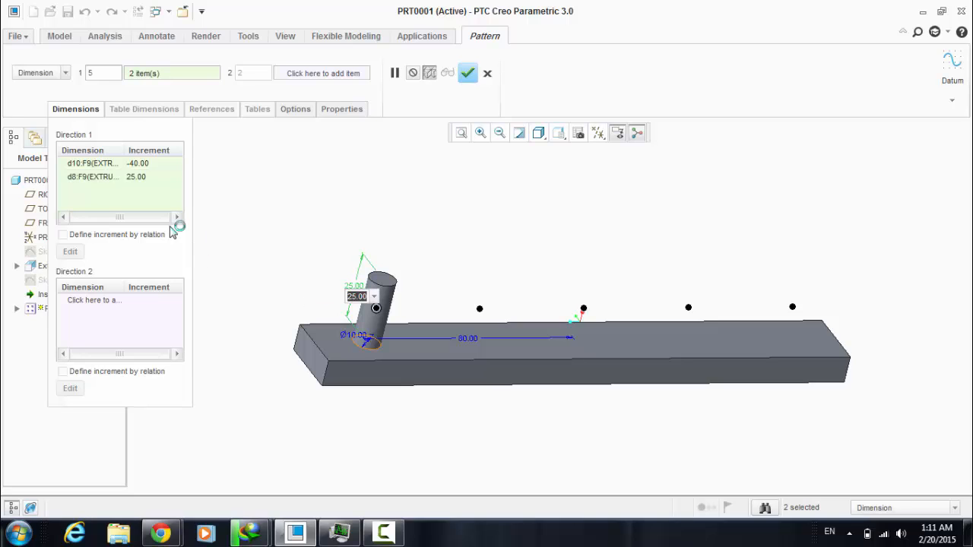
left_click(137, 178)
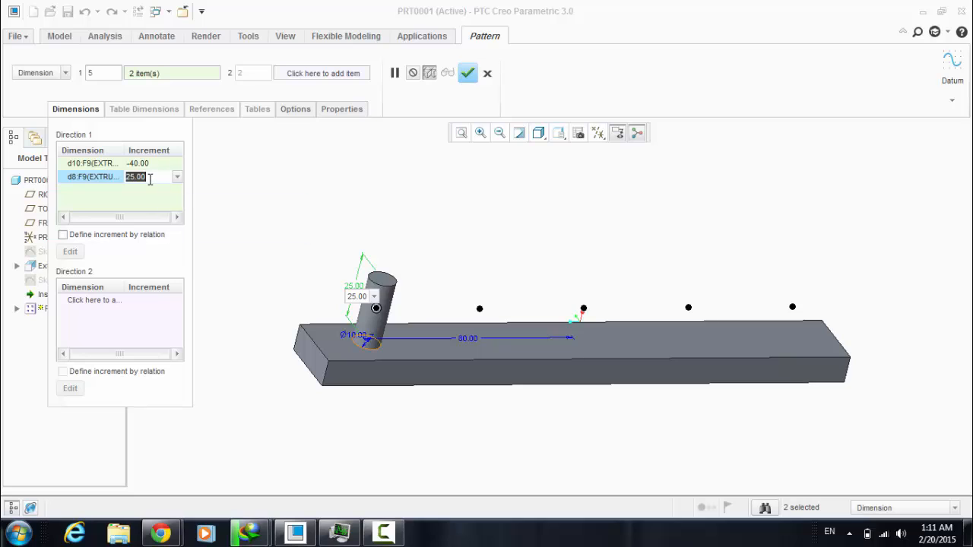
type("5")
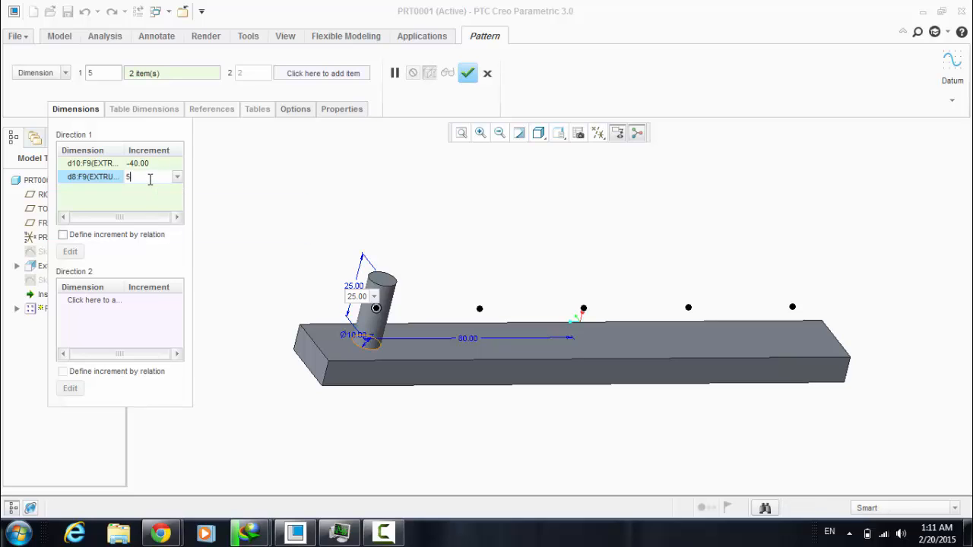
key("Return")
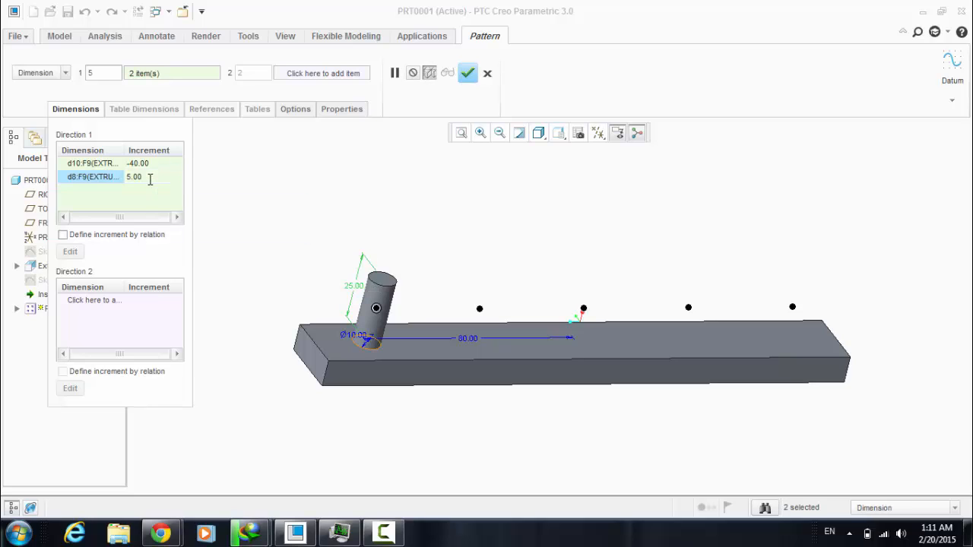
left_click(467, 76)
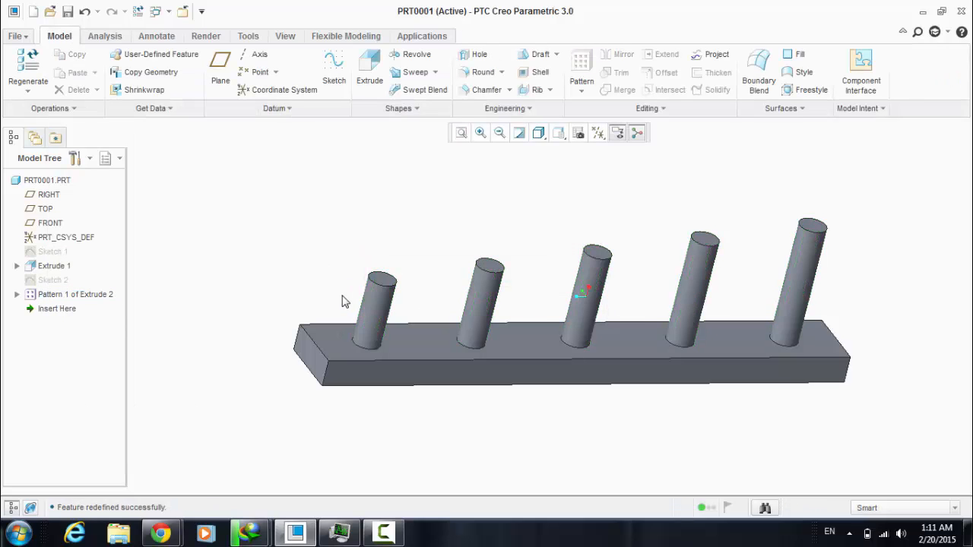
Step: Redefine the pattern, adding the pin's diameter as a first-direction dimension with an increment of 2, and apply it
mouse_move(341, 302)
middle_mouse_down()
mouse_move(326, 269)
mouse_move(350, 295)
middle_mouse_up()
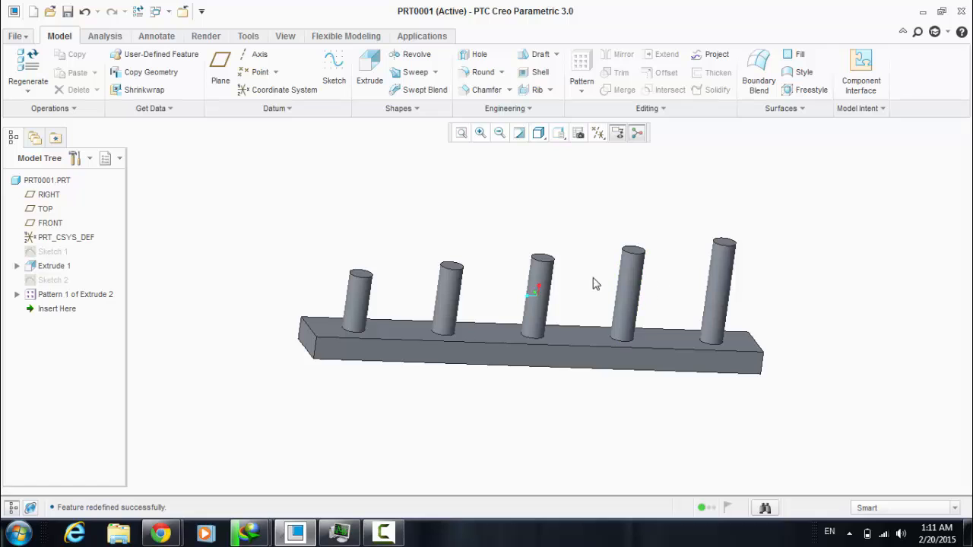
right_click(76, 294)
left_click(104, 68)
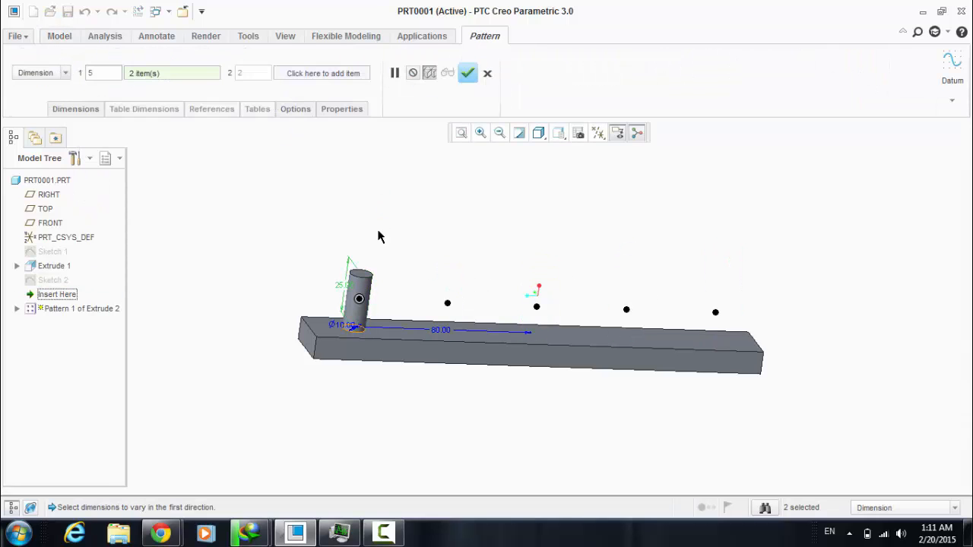
left_click(75, 111)
key("ctrl+d")
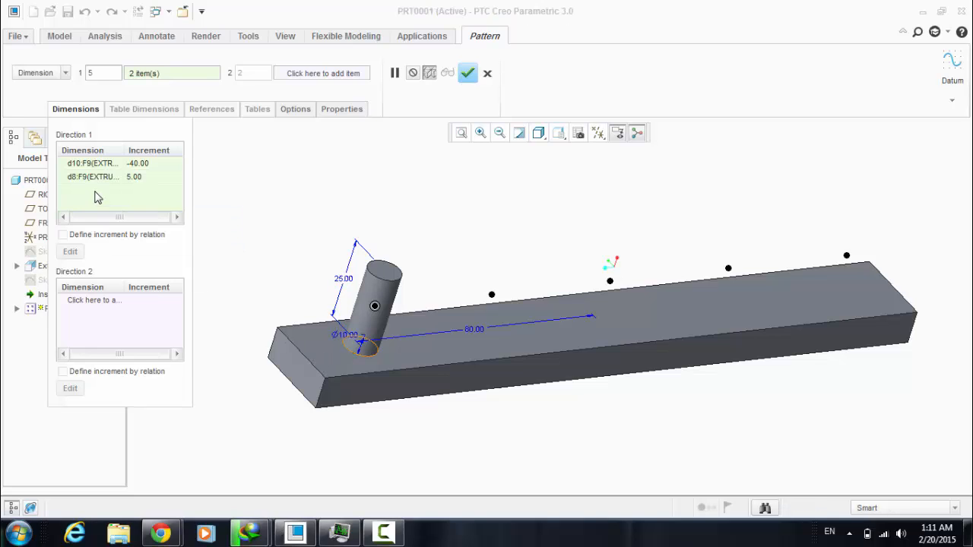
left_click(346, 335)
left_click(137, 193)
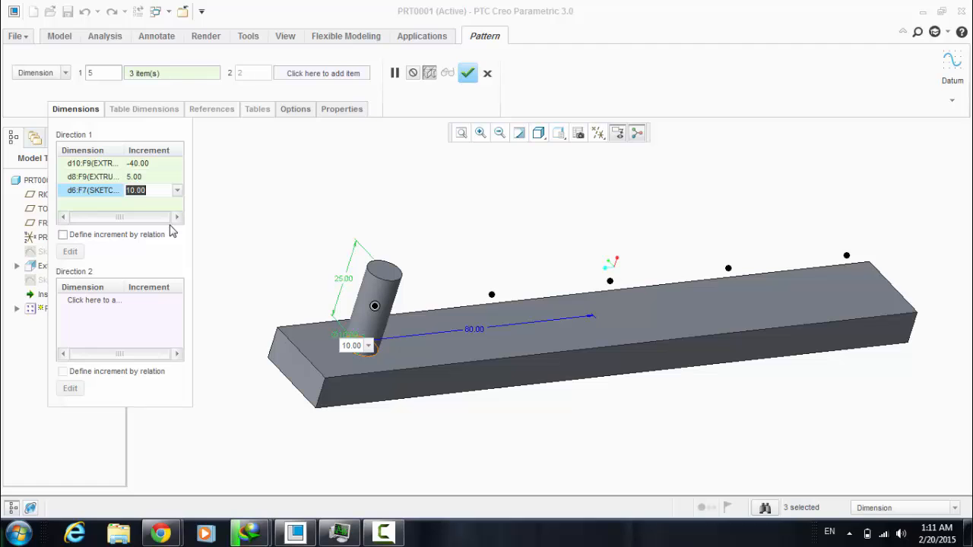
type("2")
key("Return")
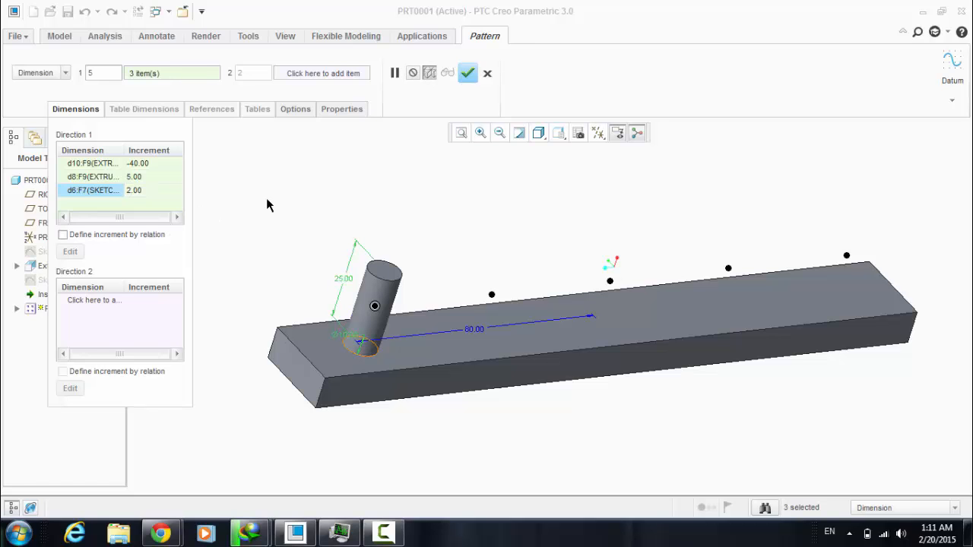
left_click(469, 78)
Step: Redefine the pin pattern, setting the first-direction increment of the pin's height dimension to -2, and apply it
scroll(348, 237, "up", 2)
left_click(324, 227)
mouse_move(323, 227)
middle_mouse_down()
mouse_move(307, 197)
mouse_move(323, 224)
mouse_move(326, 206)
mouse_move(332, 218)
middle_mouse_up()
scroll(372, 260, "down", 3)
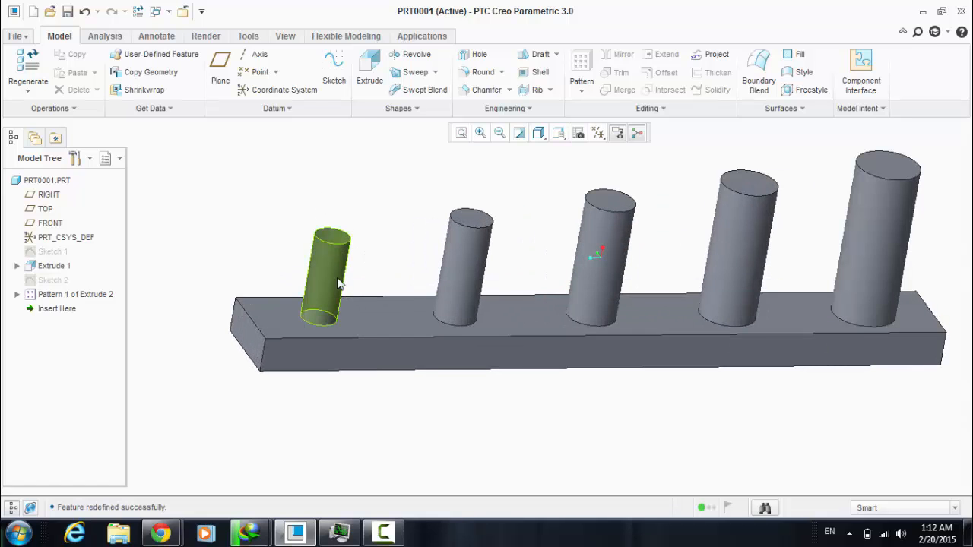
middle_click_drag(369, 341, 400, 278)
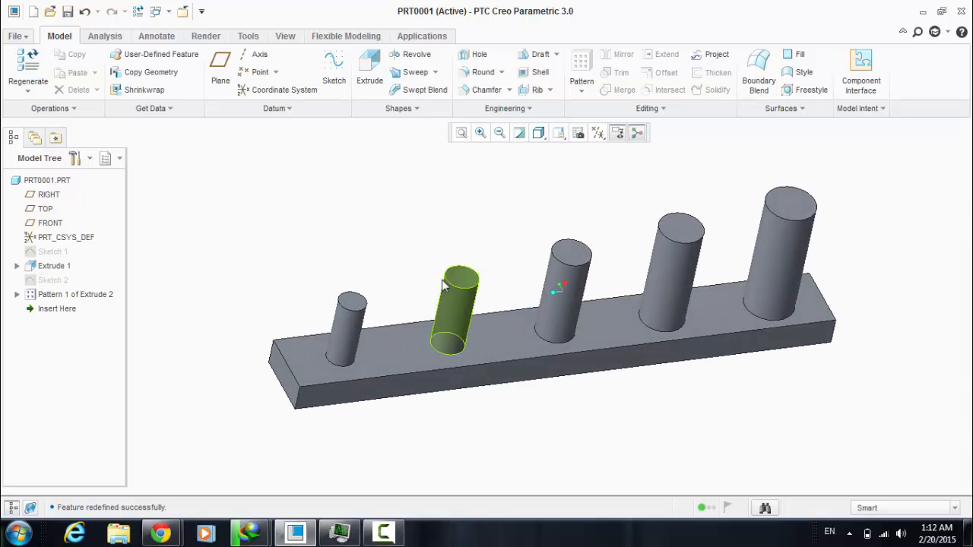
right_click(91, 297)
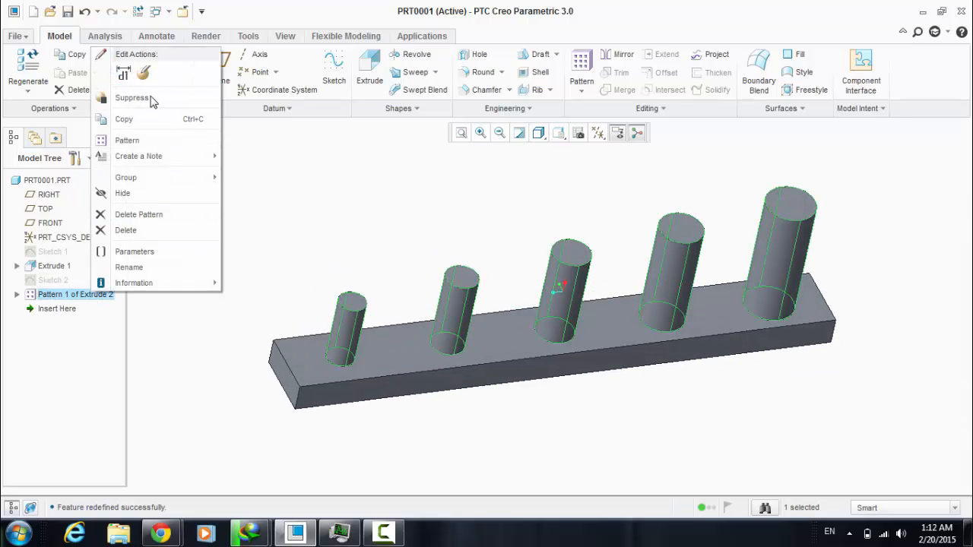
left_click(143, 74)
left_click(75, 108)
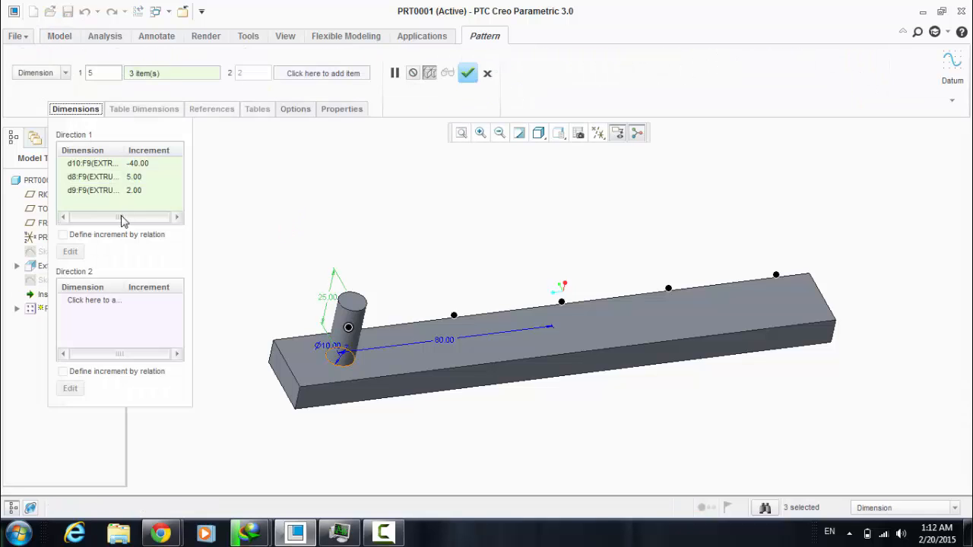
left_click(132, 178)
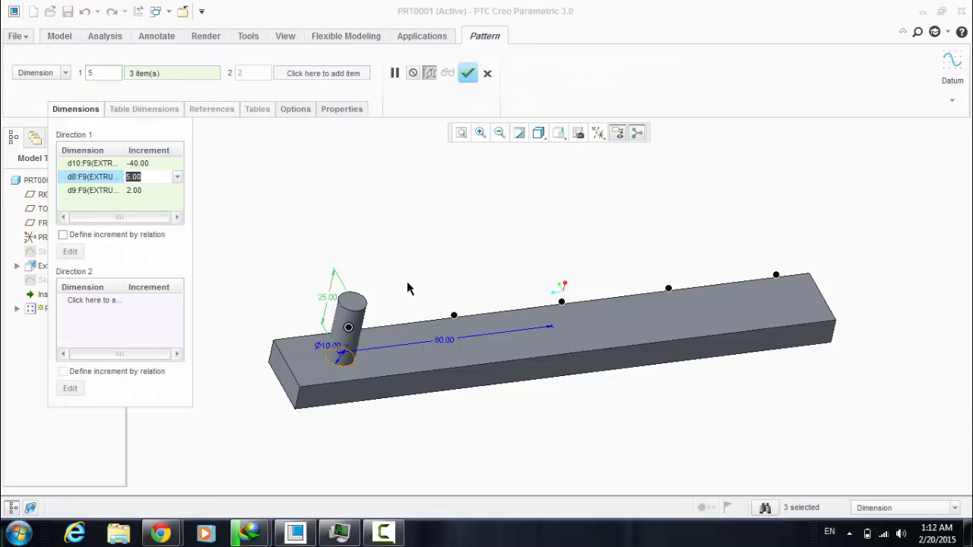
middle_click_drag(406, 278, 366, 250)
left_click(147, 179)
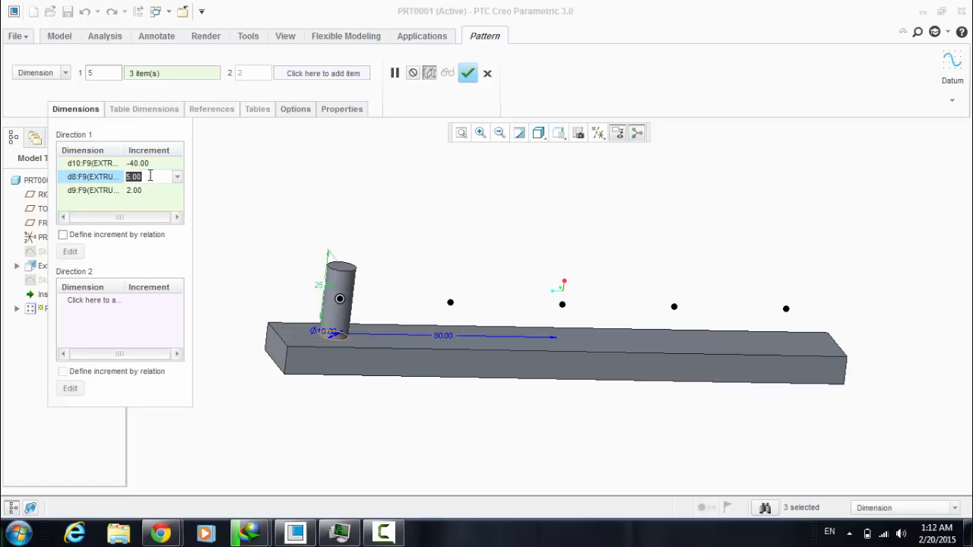
type("-2")
key("Return")
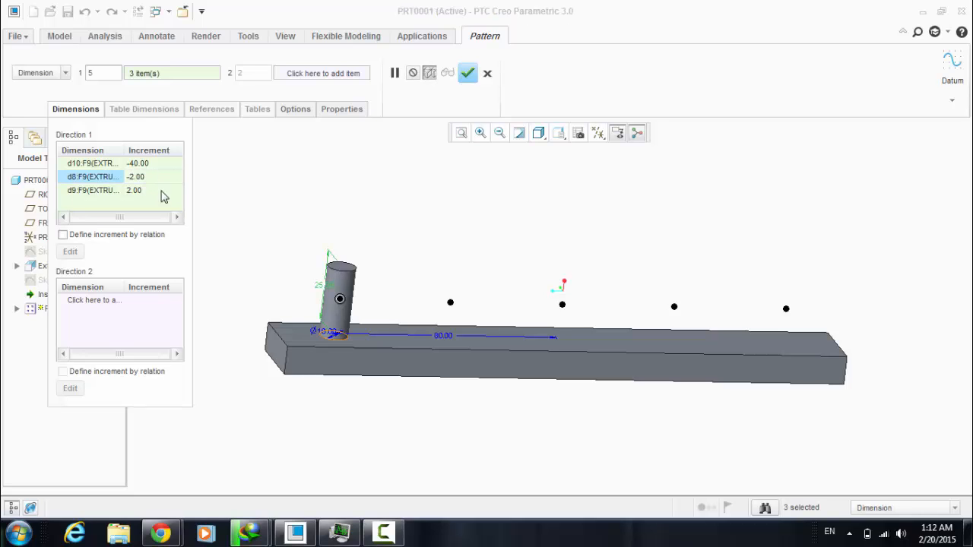
left_click(467, 73)
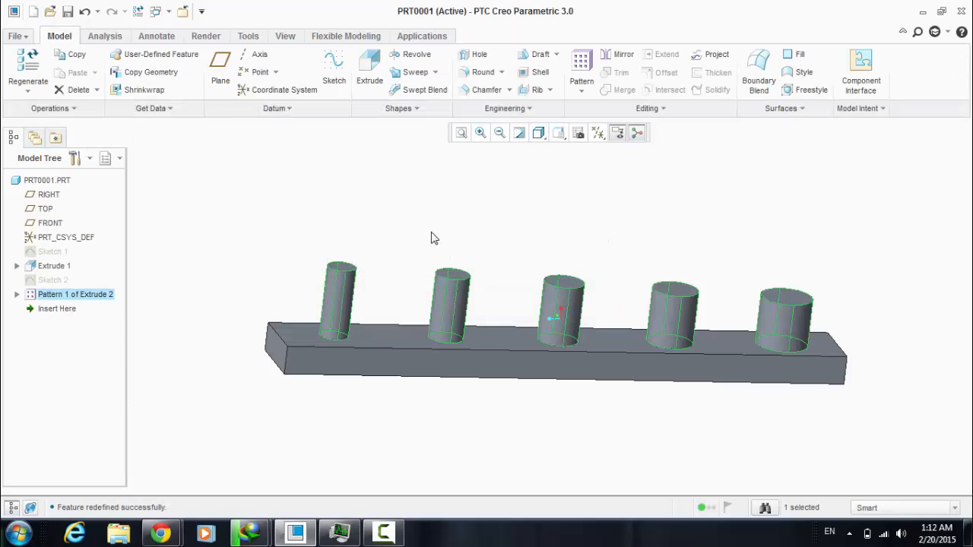
Step: Delete the pin pattern while keeping the original pin extrusion
middle_click_drag(426, 200, 384, 244)
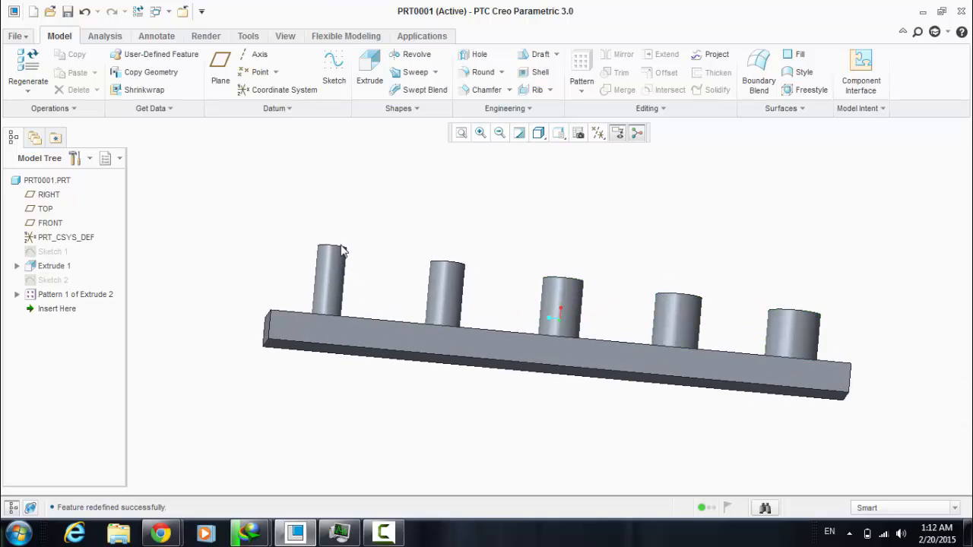
middle_click_drag(277, 218, 271, 262)
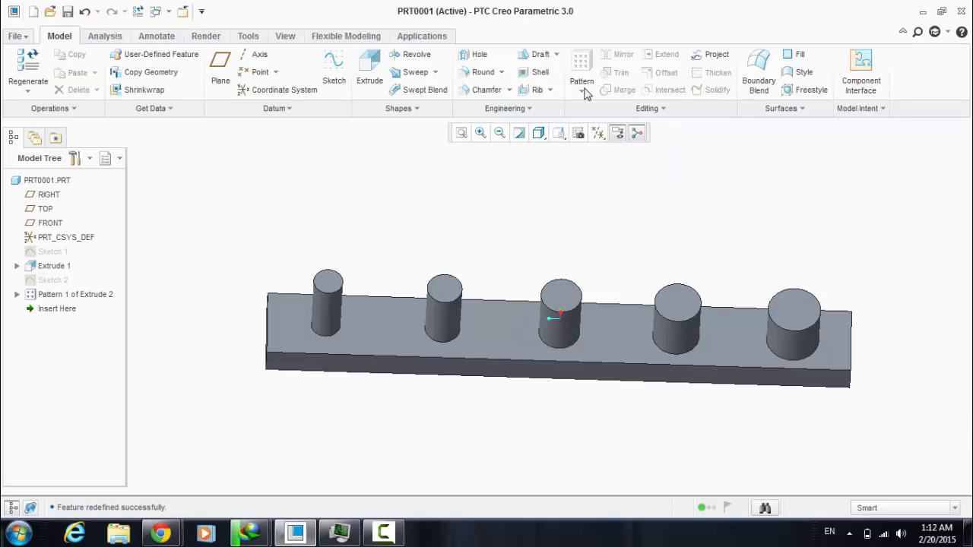
mouse_move(535, 220)
middle_mouse_down()
mouse_move(504, 195)
mouse_move(566, 175)
mouse_move(541, 168)
mouse_move(542, 210)
mouse_move(491, 350)
middle_mouse_up()
middle_click_drag(529, 382, 417, 333)
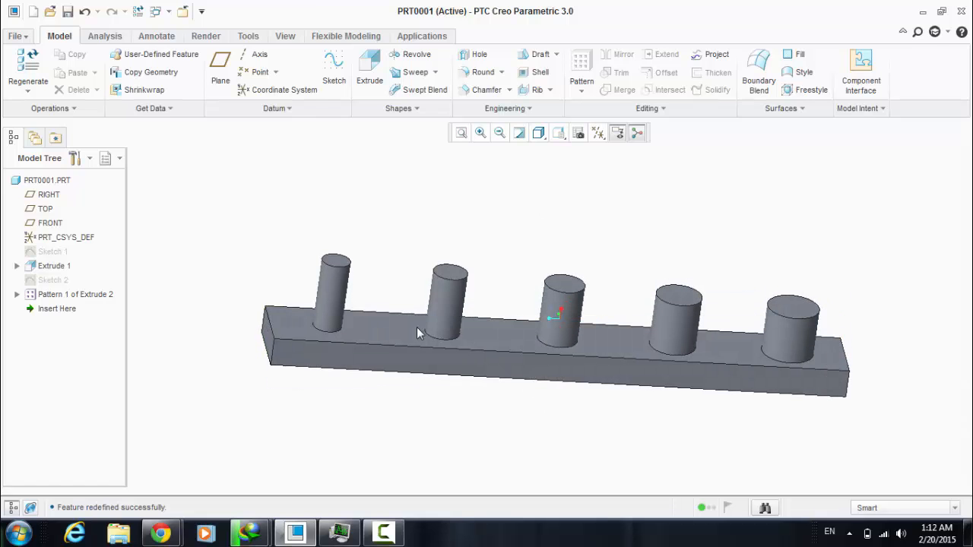
right_click(57, 294)
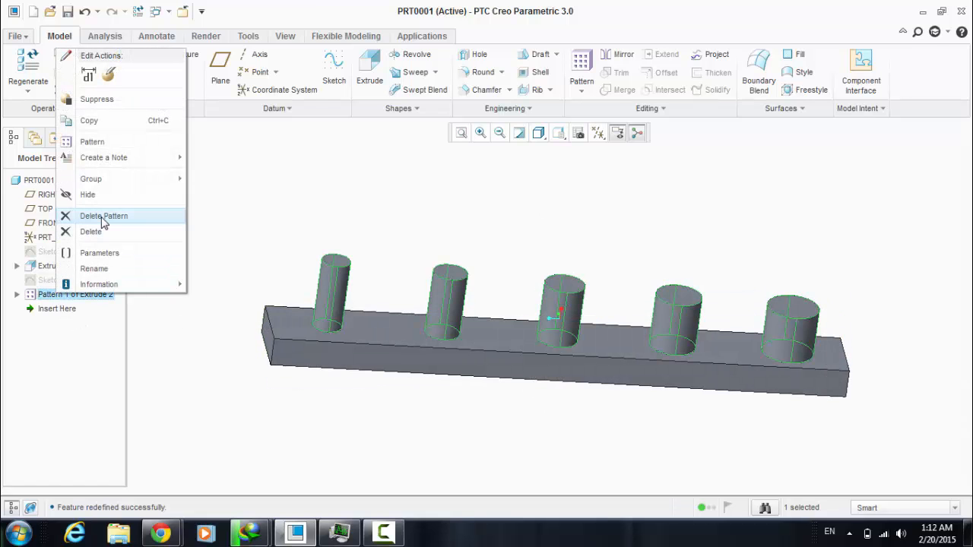
left_click(104, 219)
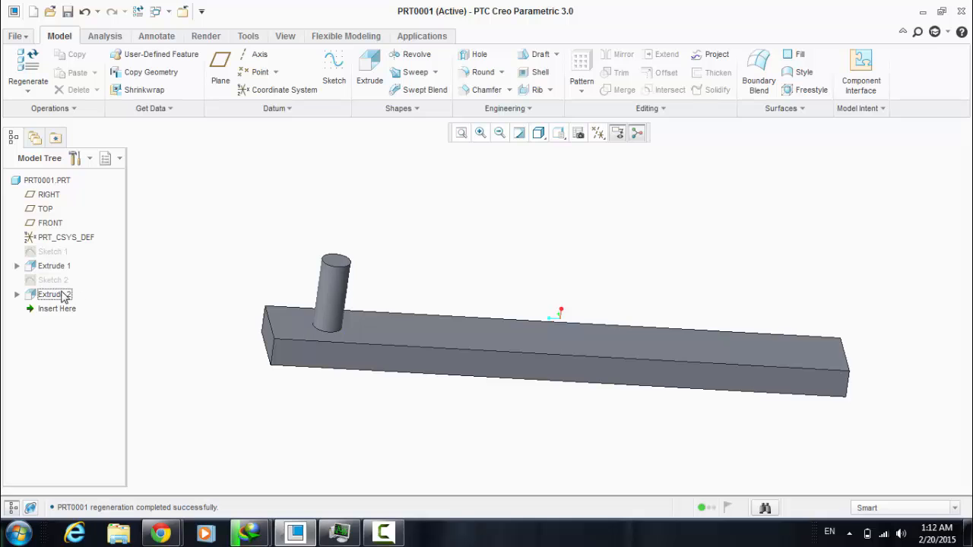
Step: Edit the definition of the bar's base sketch, orient it to the sketch plane and set the rectangle's width to 60
right_click(51, 257)
left_click(78, 23)
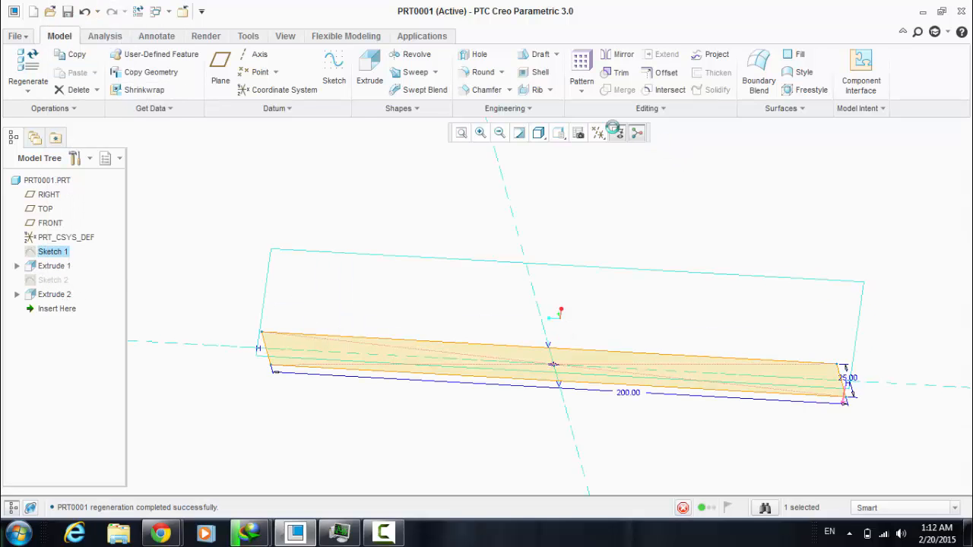
left_click(598, 134)
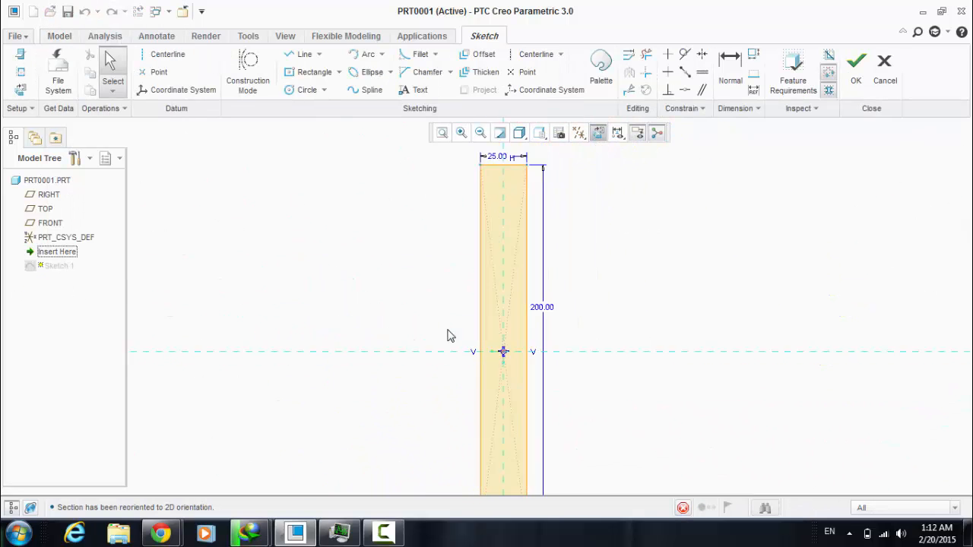
scroll(456, 259, "up", 2)
double_click(487, 215)
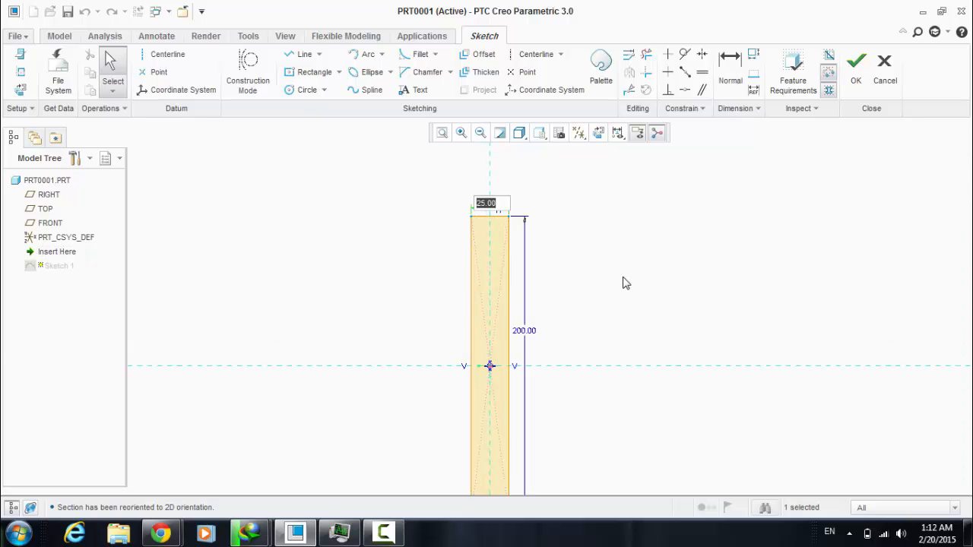
type("60")
key("Return")
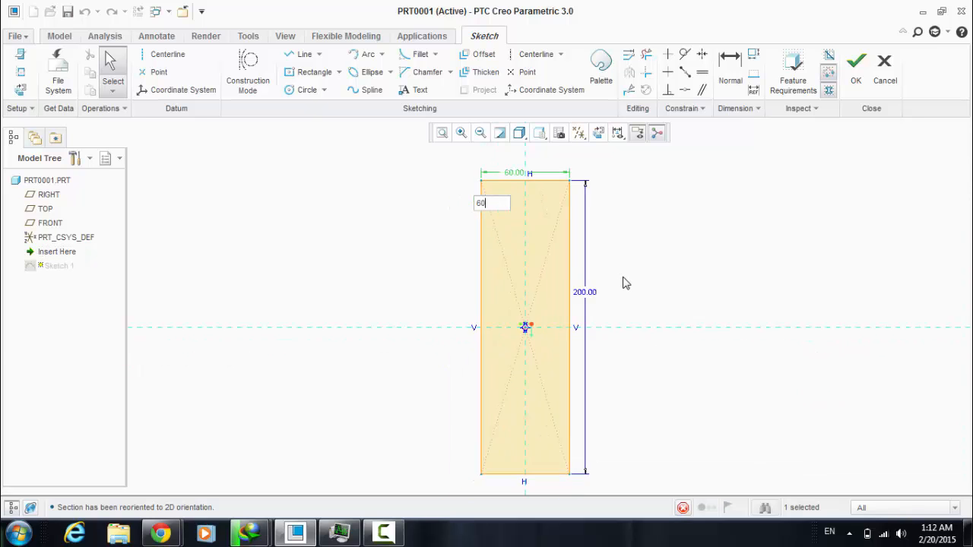
Step: Set both the width and the length of the base rectangle to 150 and finish the sketch
double_click(525, 157)
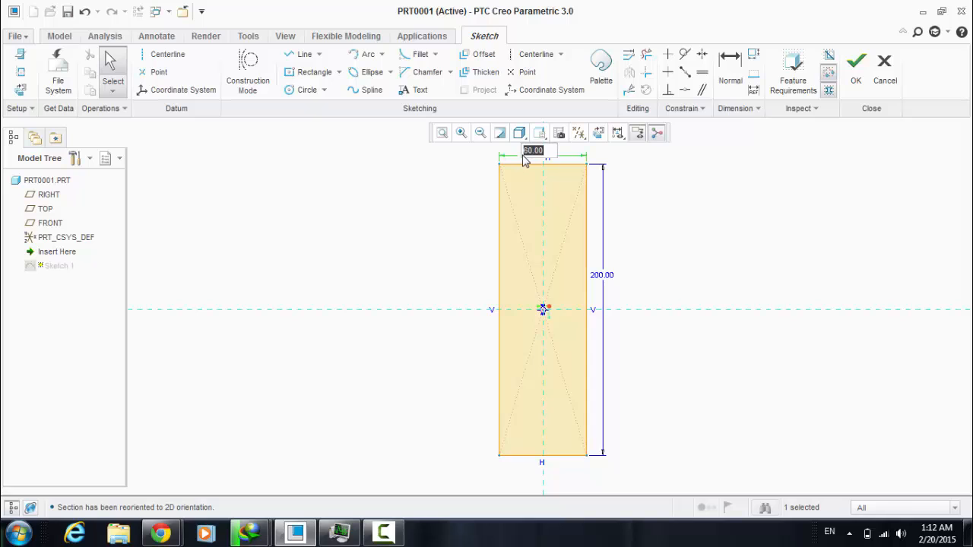
type("150")
key("Return")
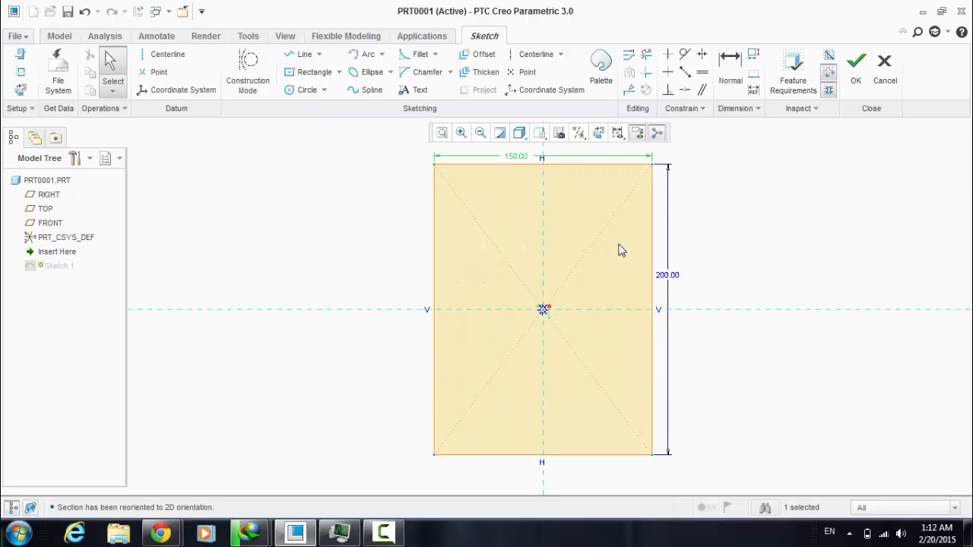
double_click(668, 275)
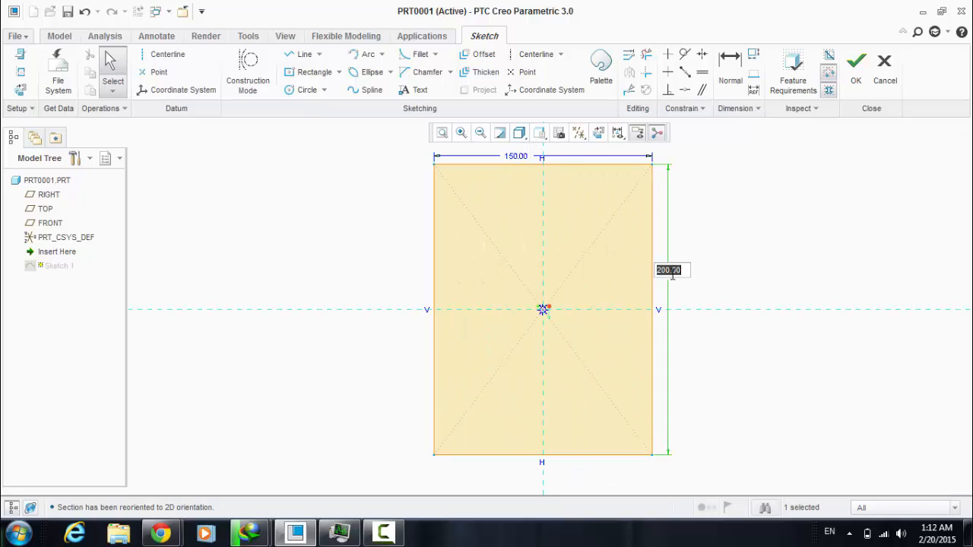
type("150")
key("Return")
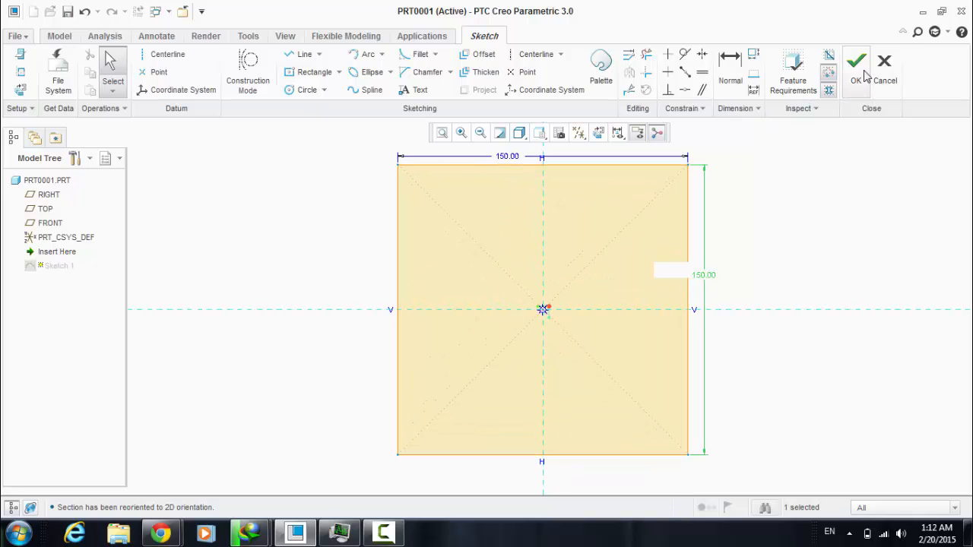
left_click(856, 62)
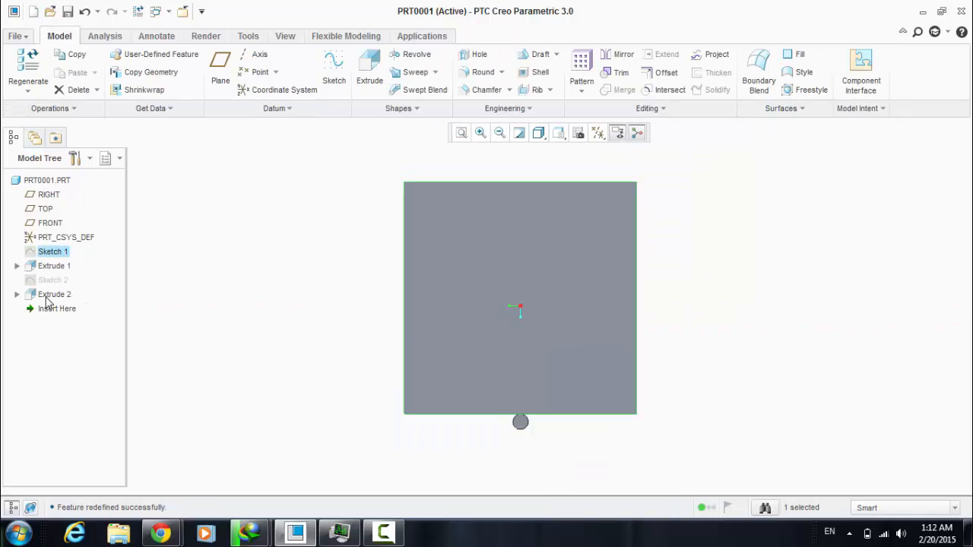
Step: Edit the definition of the pin's sketch and delete its existing circle
left_click(49, 295)
right_click(50, 282)
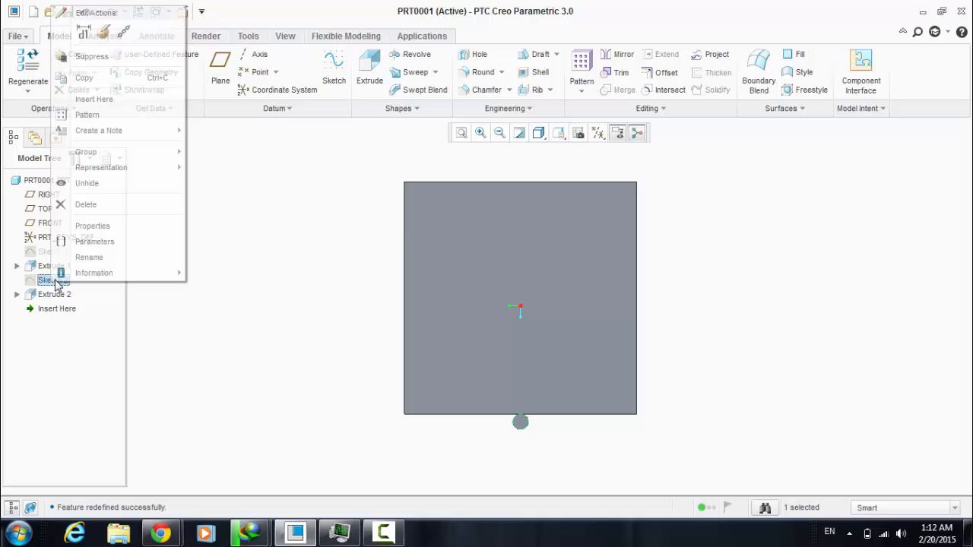
left_click(110, 33)
left_click_drag(517, 422, 503, 396)
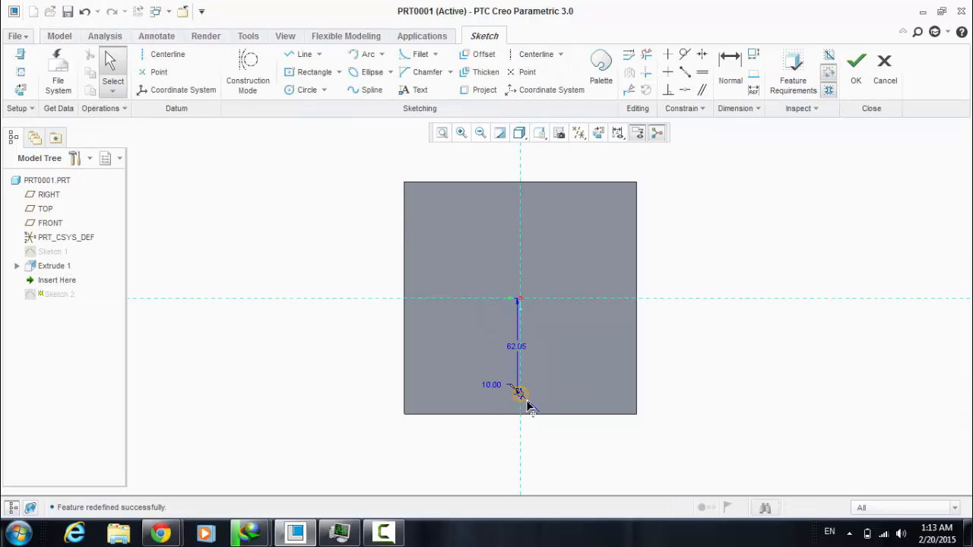
left_click(526, 403)
key("Delete")
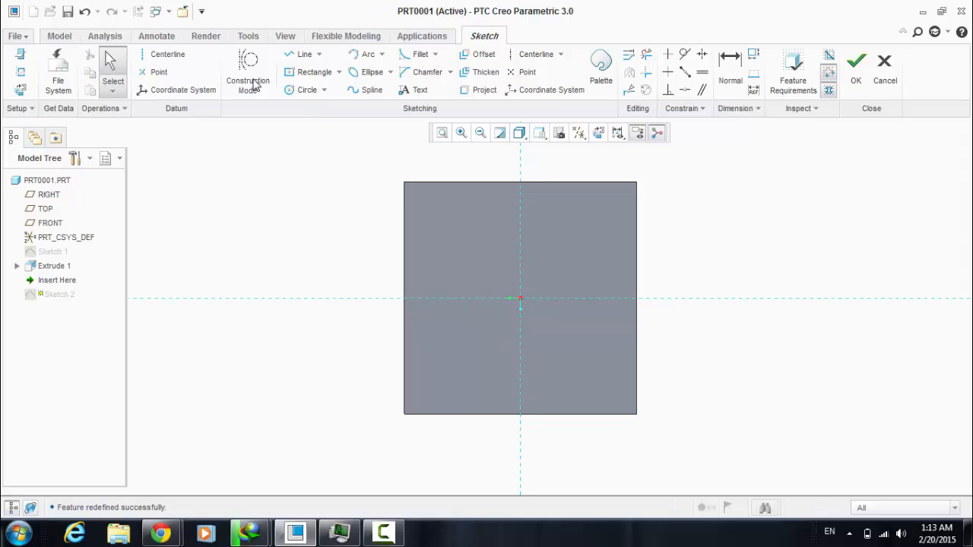
Step: Sketch a new circle near the plate's lower-right corner, about 58 below the horizontal reference
left_click(307, 90)
scroll(619, 428, "up", 2)
left_click(616, 366)
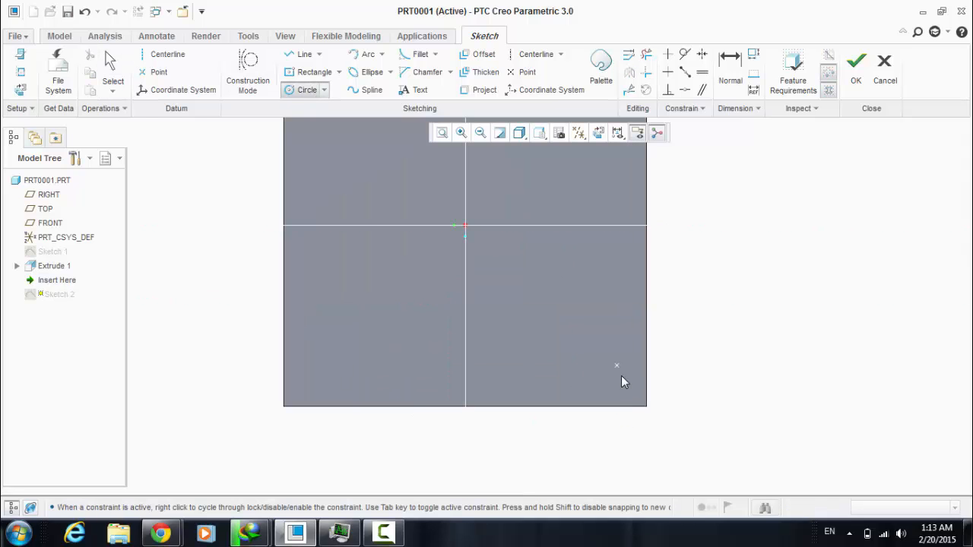
left_click(622, 377)
middle_click(618, 315)
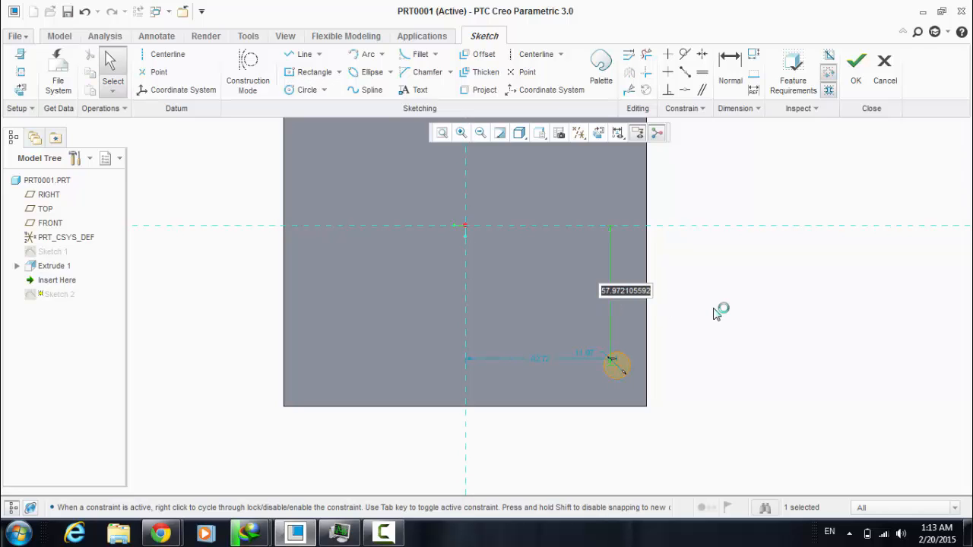
Step: Set the circle's distances from both references to 60 and its diameter to 10, and finish the sketch
type("50")
key("Return")
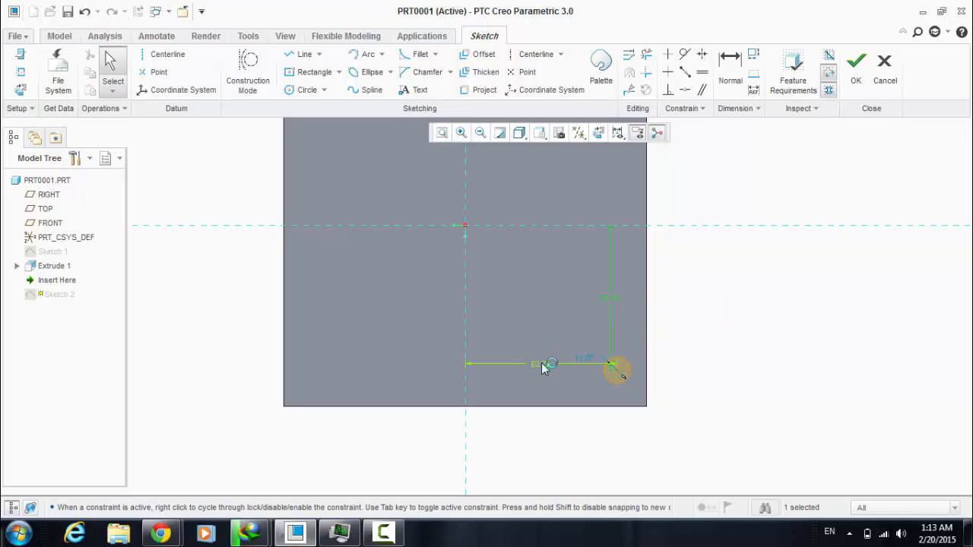
double_click(543, 367)
type("60")
key("Return")
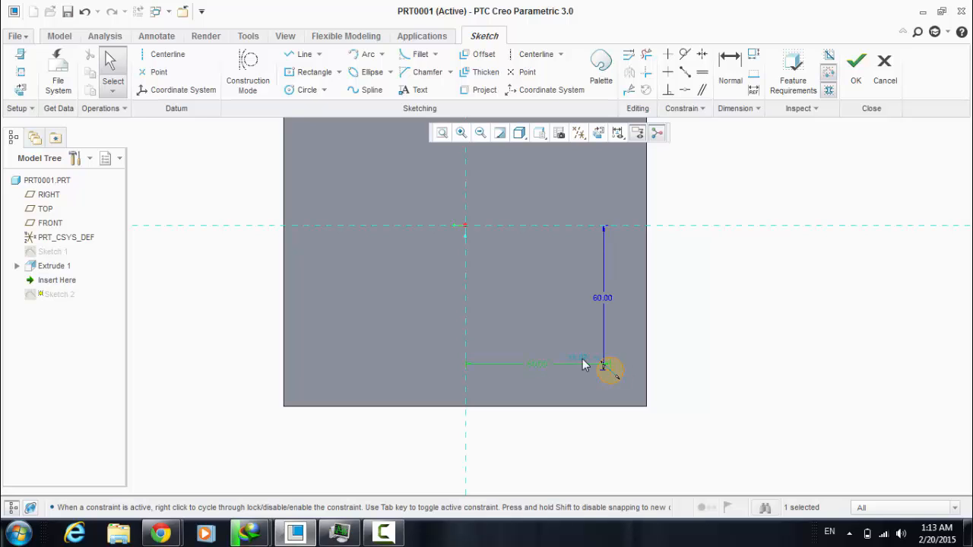
double_click(579, 358)
type("10")
key("Return")
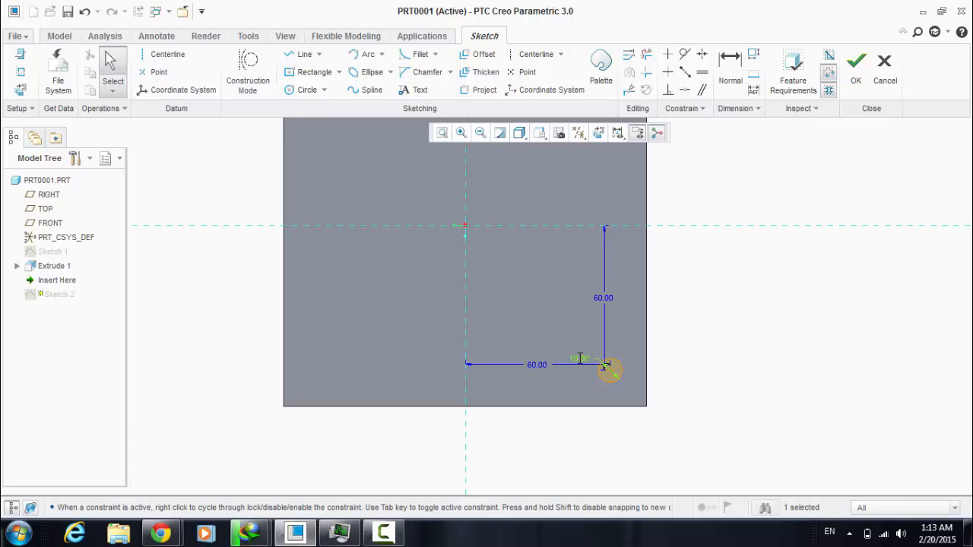
left_click(855, 64)
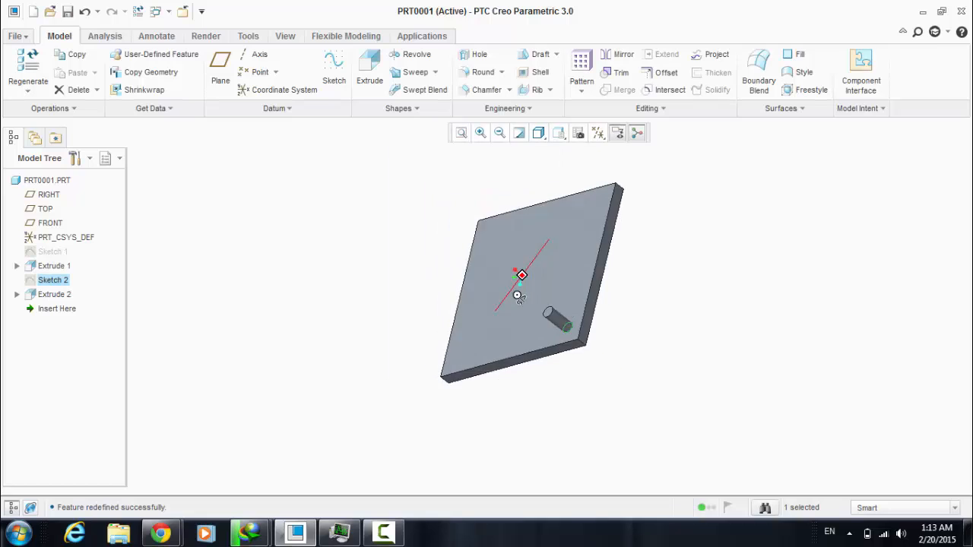
Step: Start a dimension pattern of the pin using its 60 location dimension along the plate's front edge, with a first-direction increment of -40
left_click(291, 289)
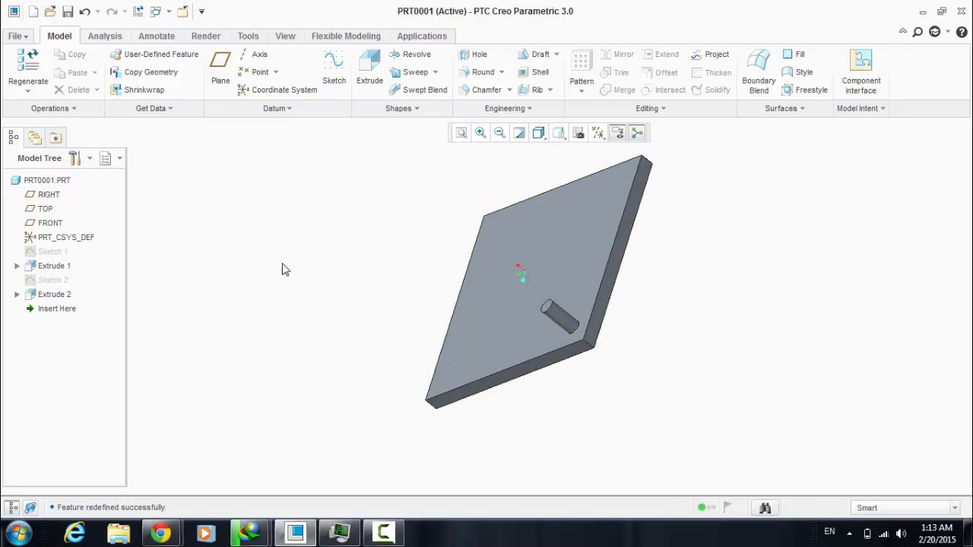
left_click(63, 297)
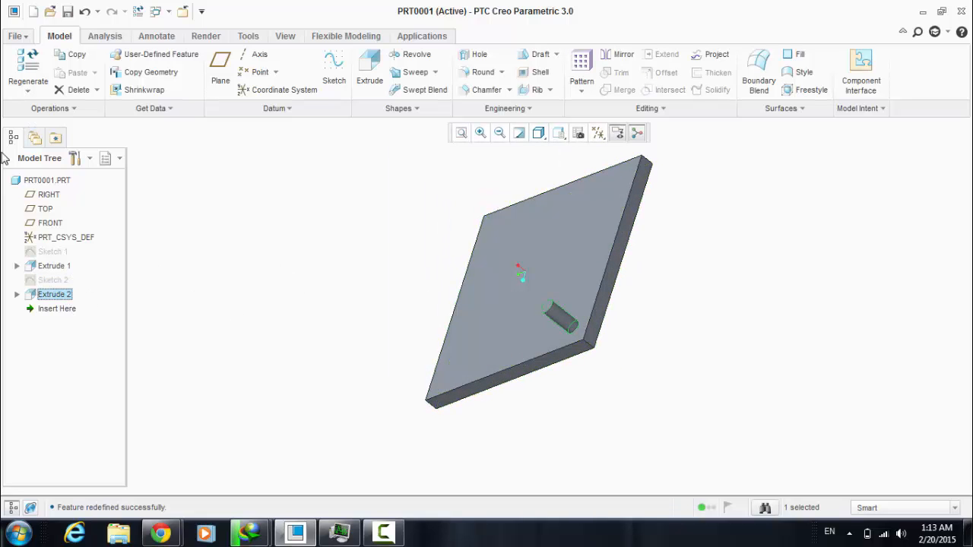
left_click(582, 76)
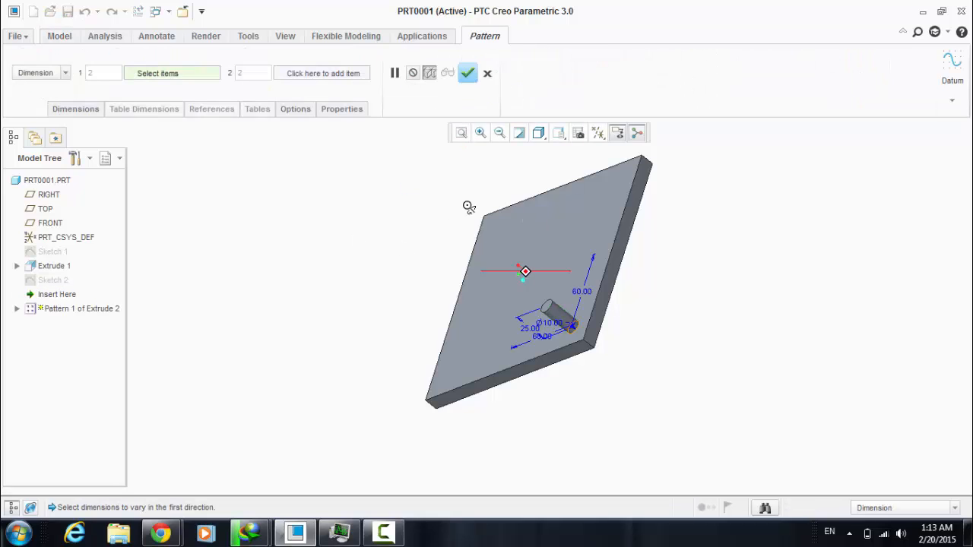
middle_click_drag(464, 206, 488, 360)
scroll(488, 365, "up", 2)
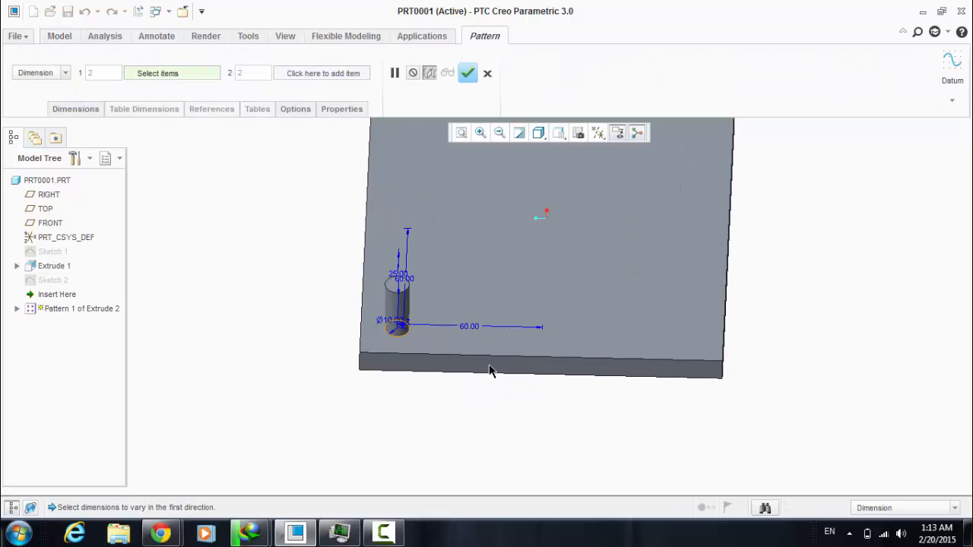
left_click(473, 332)
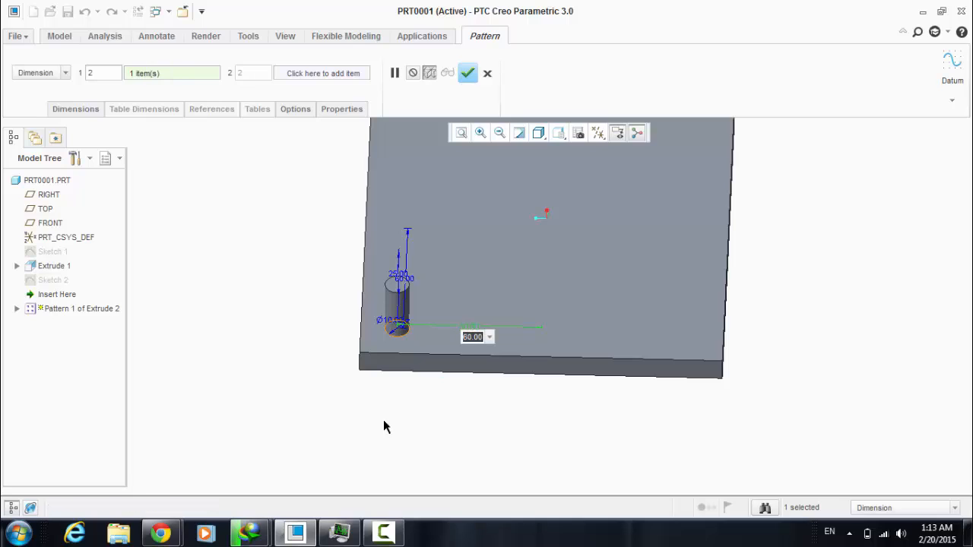
left_click(76, 110)
left_click(155, 172)
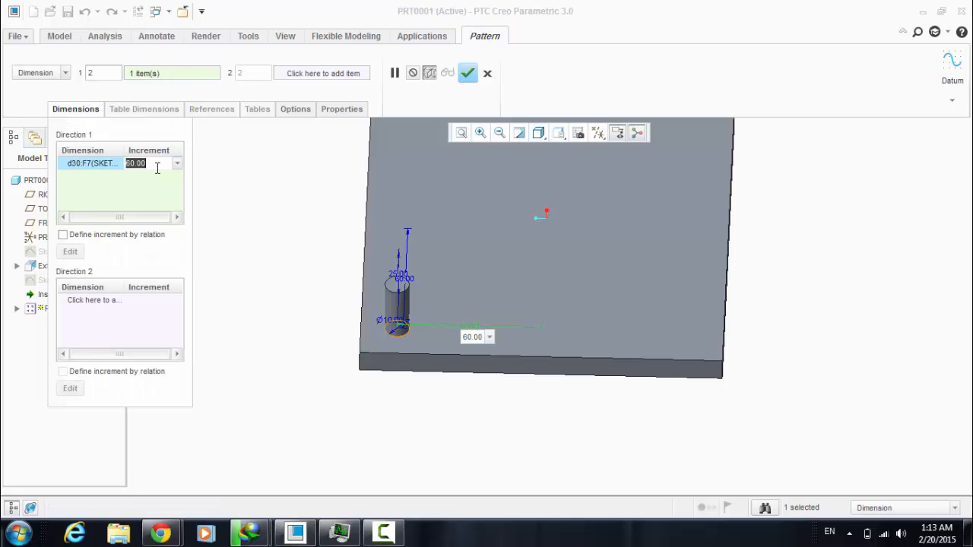
type("-")
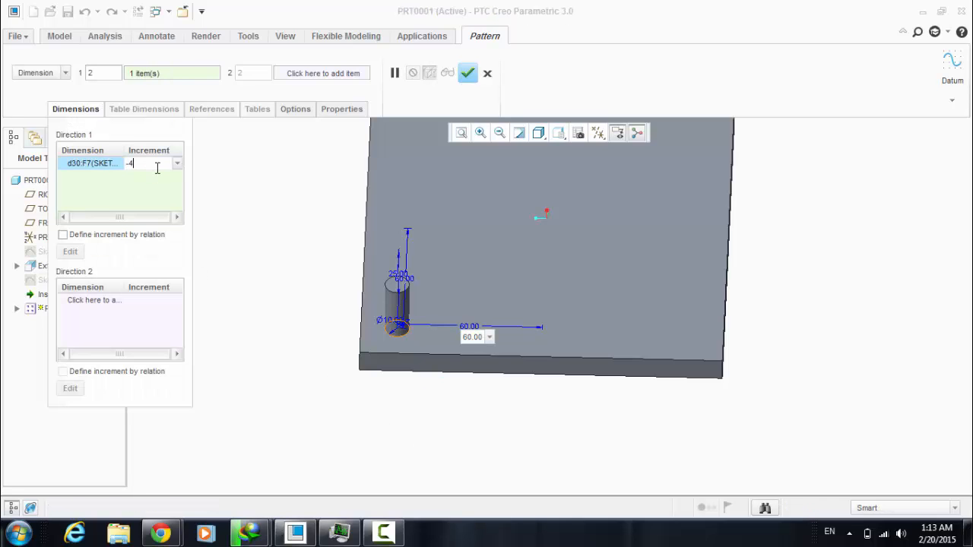
type("40")
key("Return")
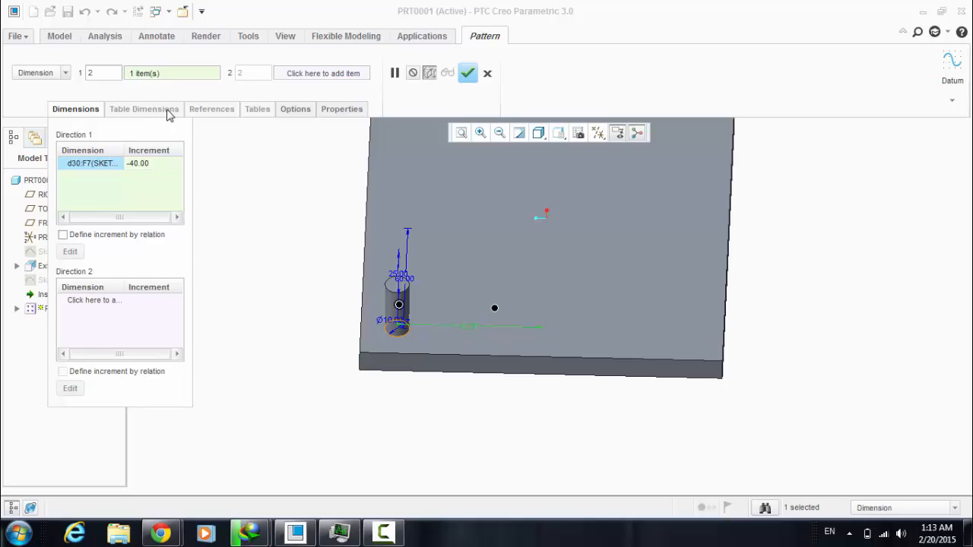
Step: Set the number of pattern members in the first direction to 4 and complete the pattern
left_click(94, 72)
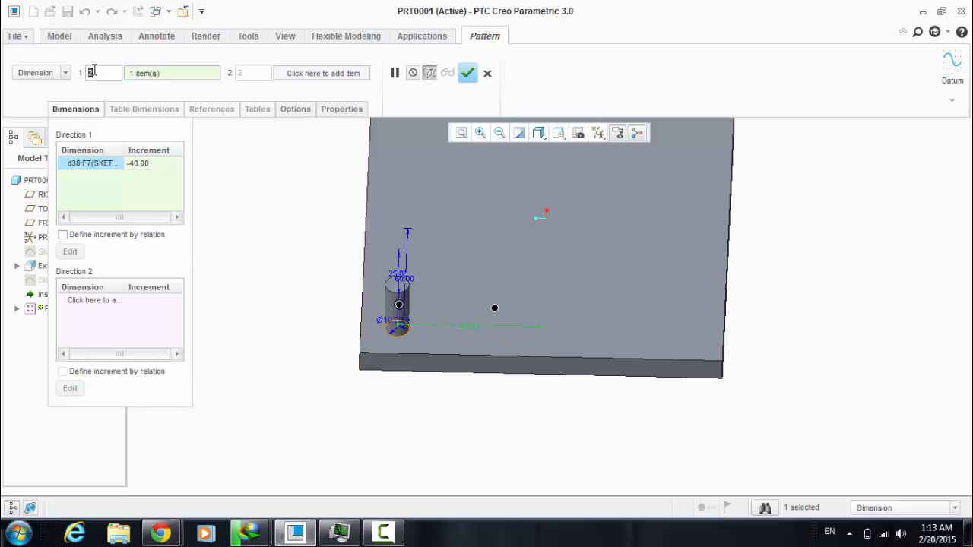
type("4")
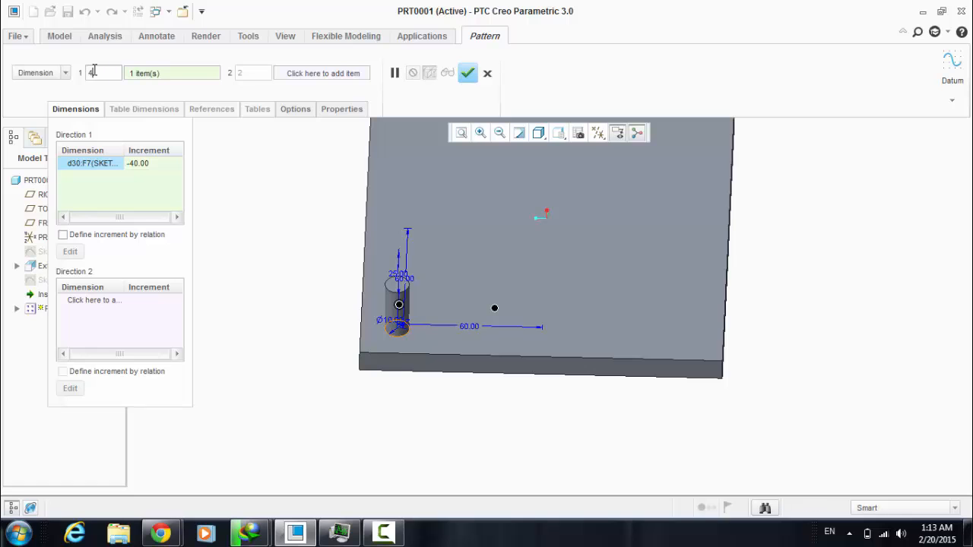
left_click(467, 73)
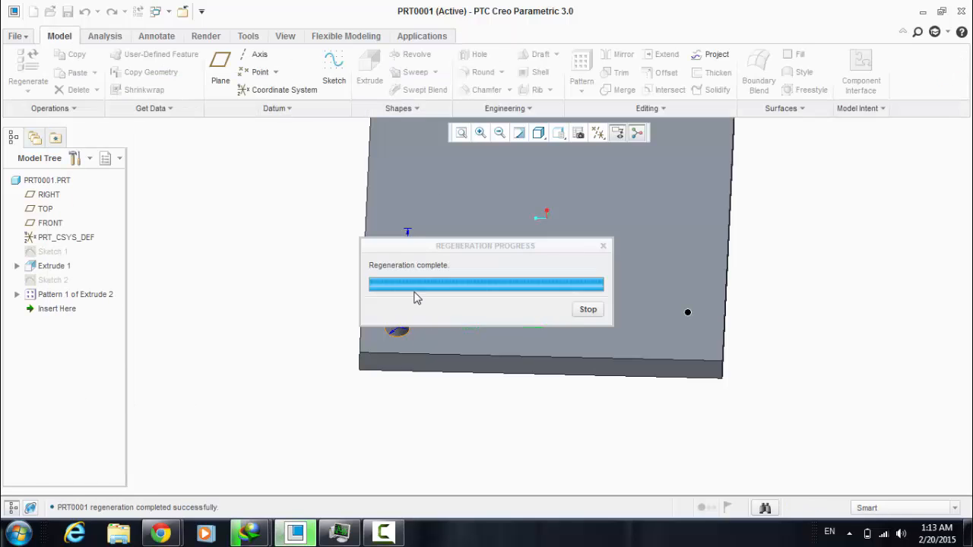
key("ctrl+d")
Step: Edit the pin pattern's definition and add the pin's other 60 location dimension as the second direction
right_click(93, 299)
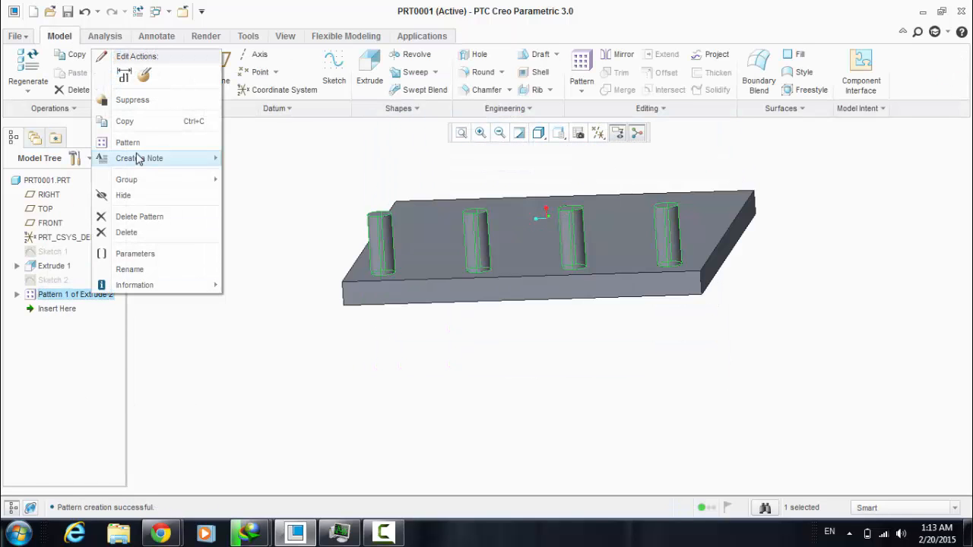
left_click(131, 76)
middle_click_drag(259, 193, 262, 247)
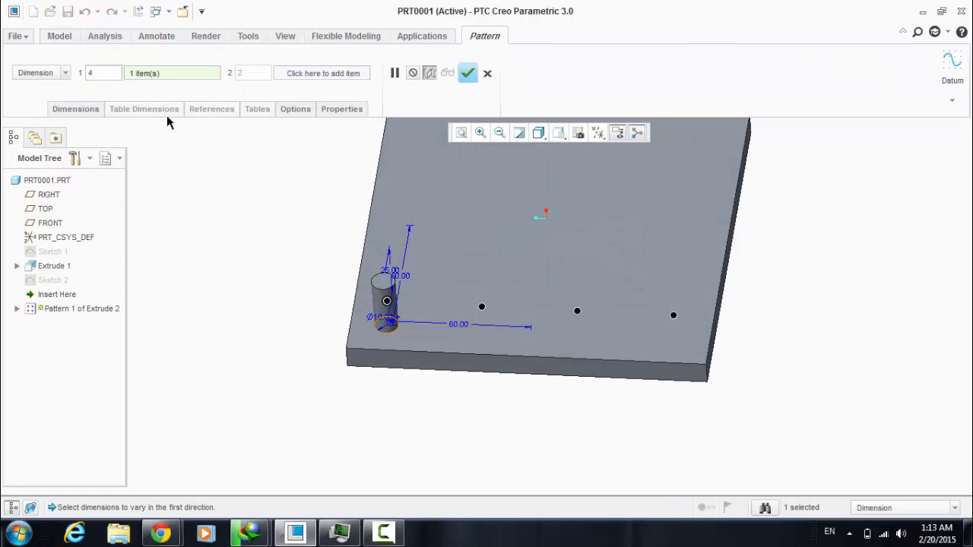
middle_click_drag(352, 289, 317, 295)
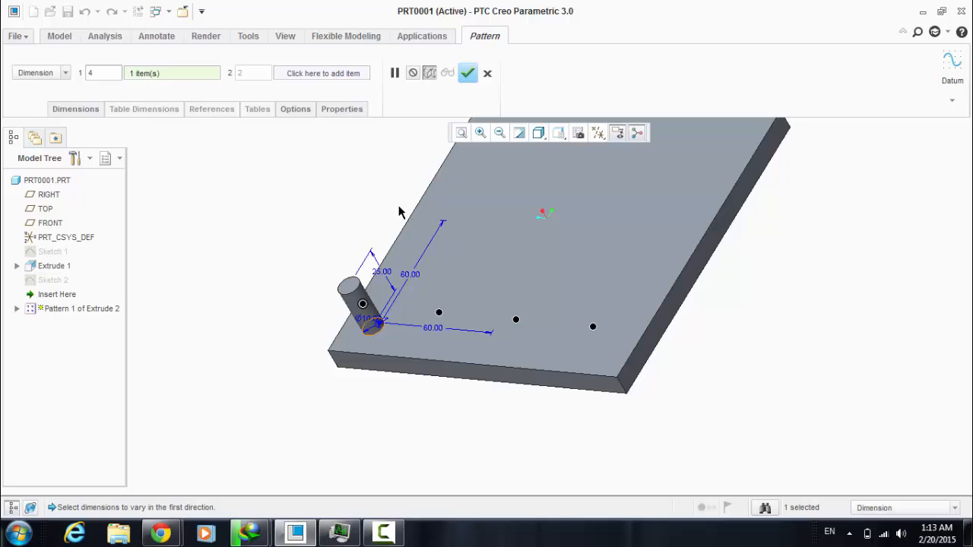
left_click(73, 110)
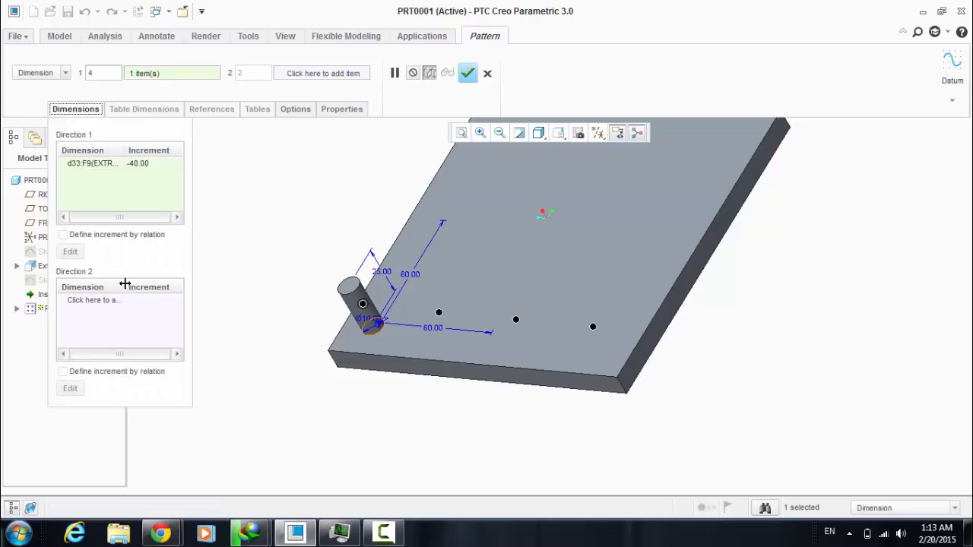
left_click(91, 300)
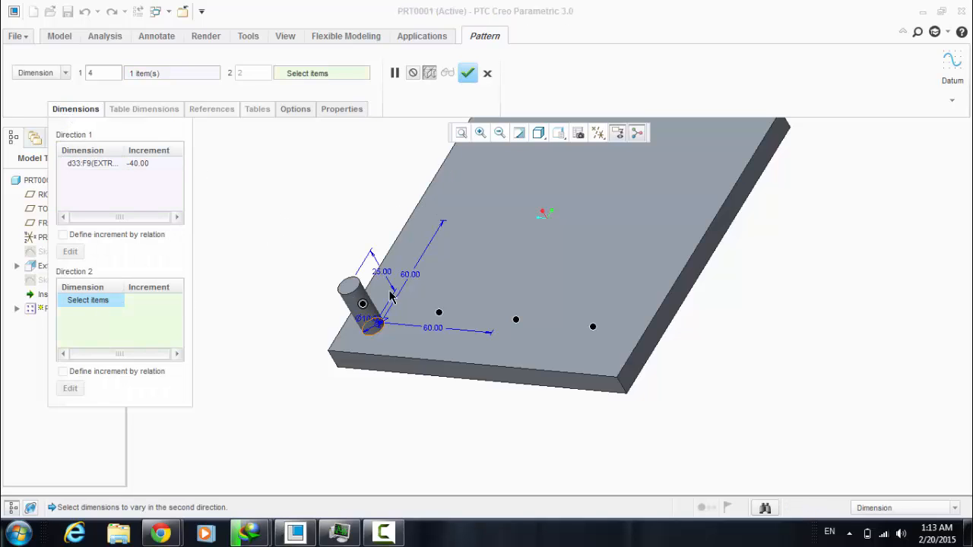
left_click(416, 279)
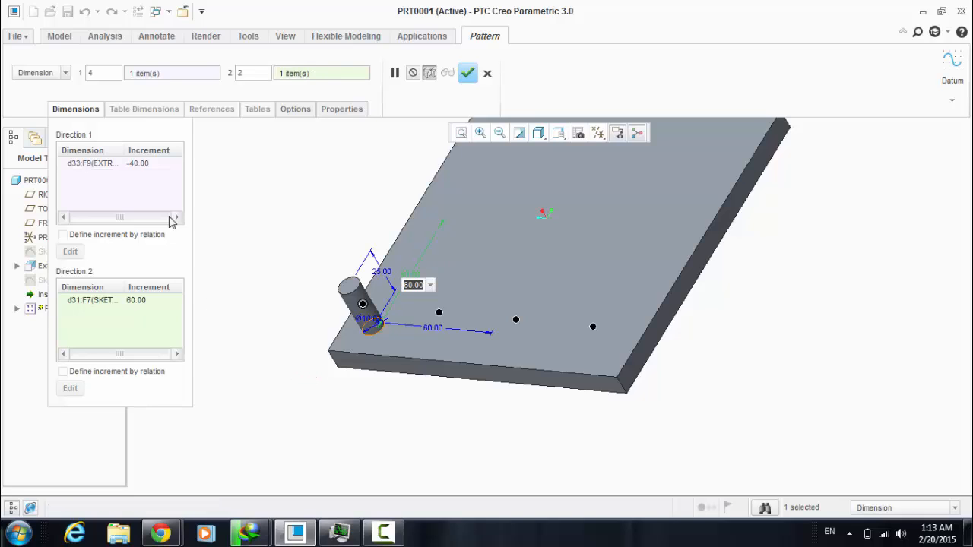
Step: Set the second direction's increment to -40 and complete the edited pattern
left_click(137, 300)
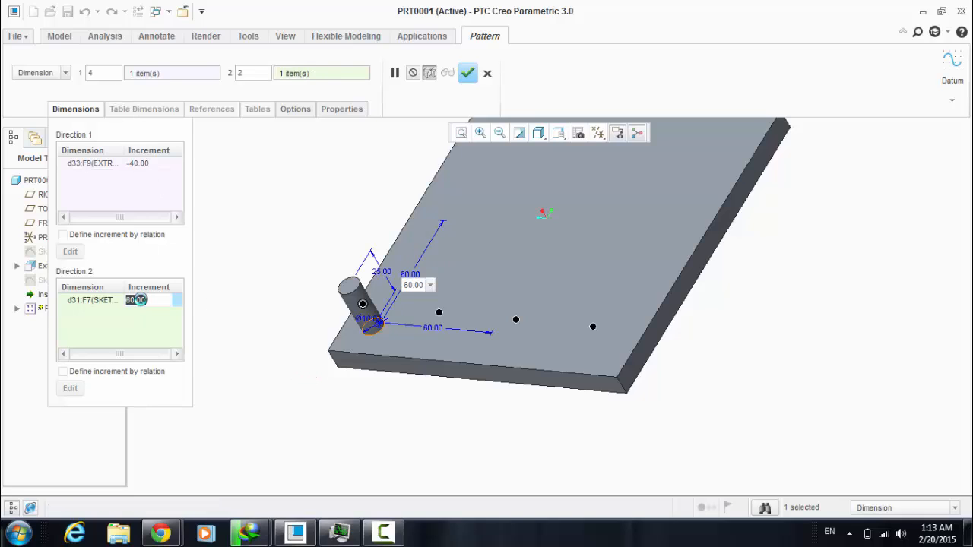
type("-40")
key("Return")
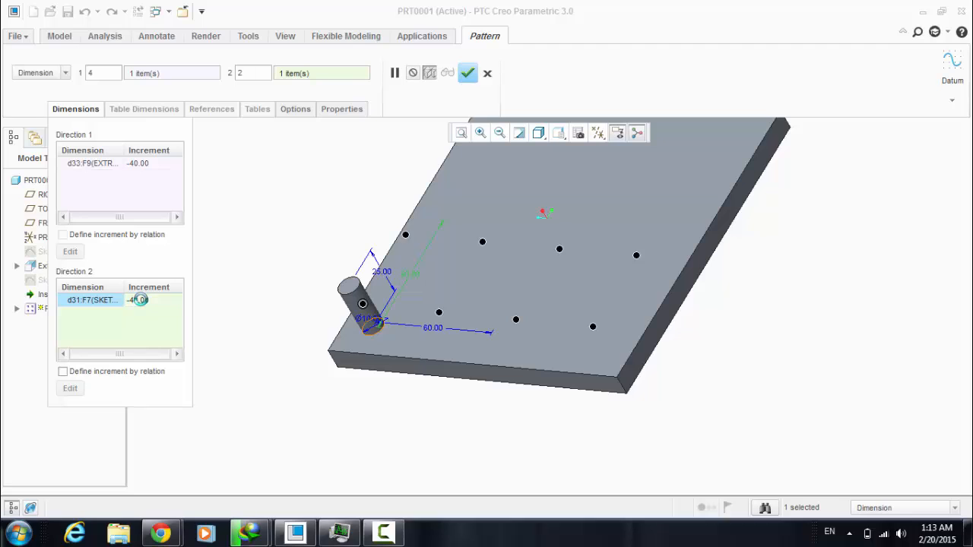
middle_click_drag(321, 364, 376, 375)
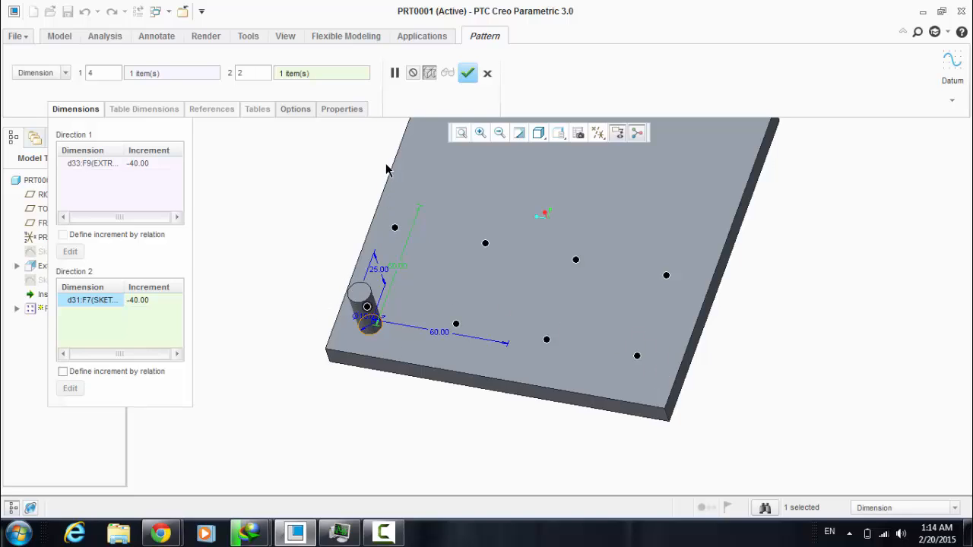
left_click(468, 72)
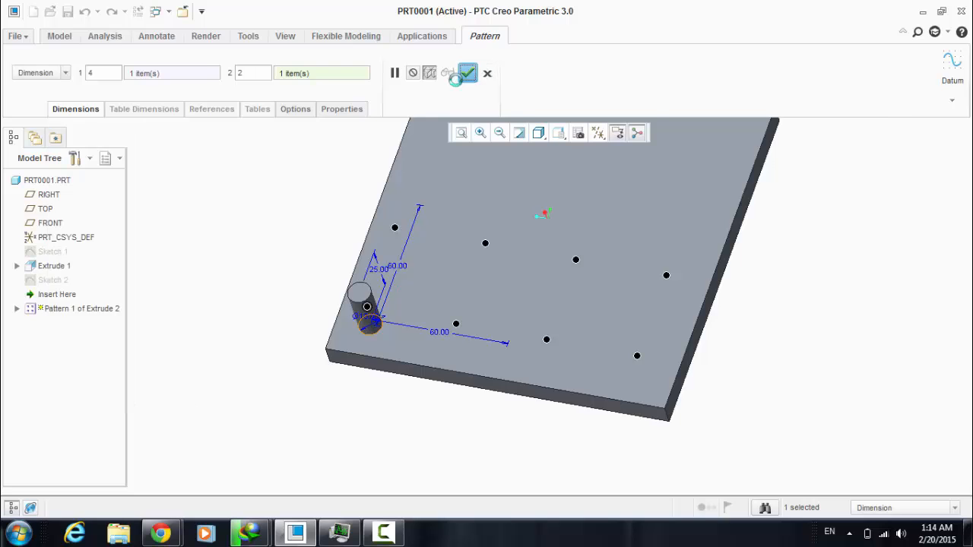
middle_click_drag(314, 393, 326, 376)
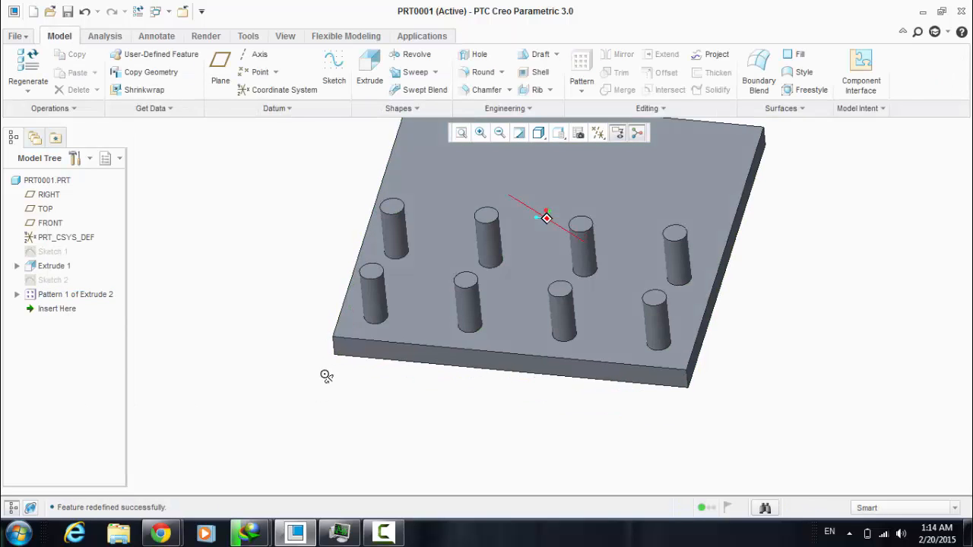
Step: Edit the pattern's definition again, set the second direction to 5 members and close the download notification
right_click(104, 296)
left_click(166, 97)
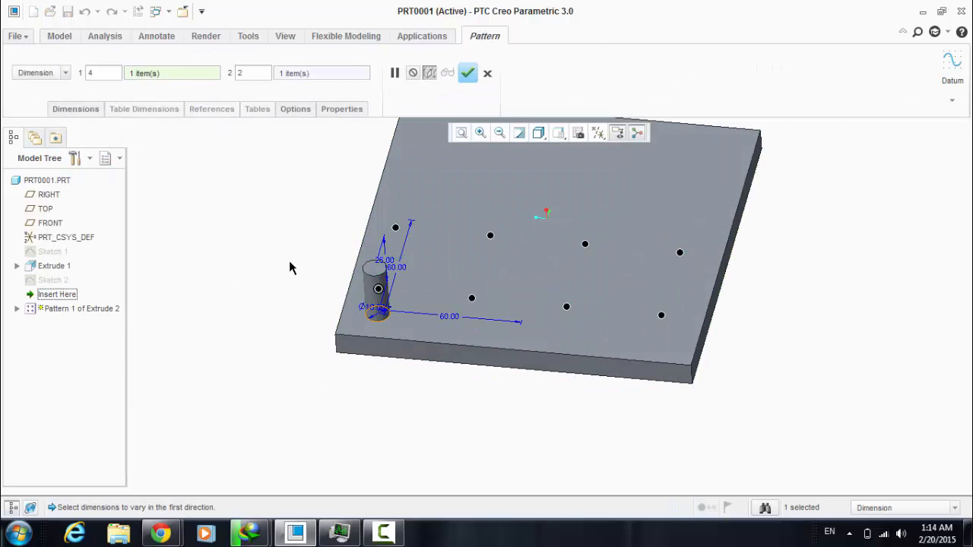
scroll(299, 368, "up", 2)
scroll(318, 340, "down", 3)
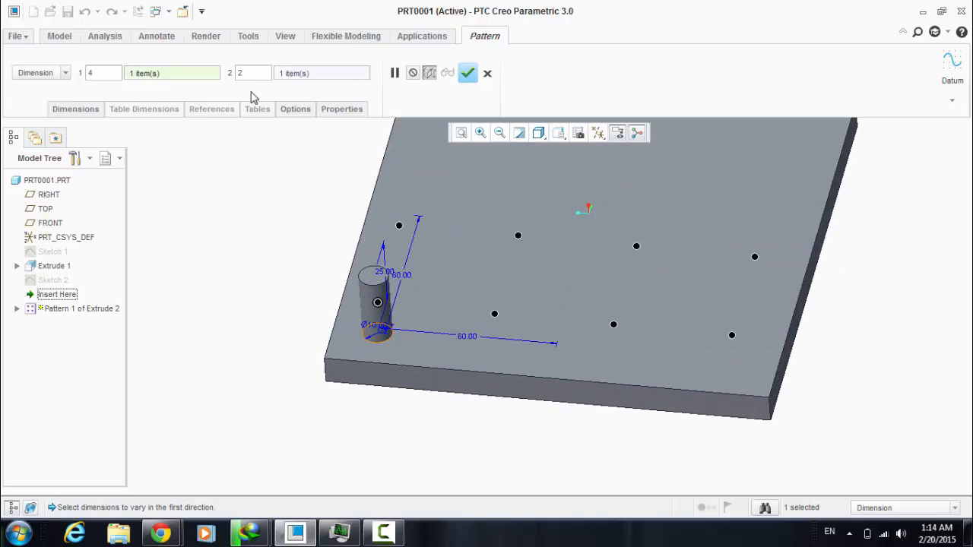
double_click(255, 79)
type("5")
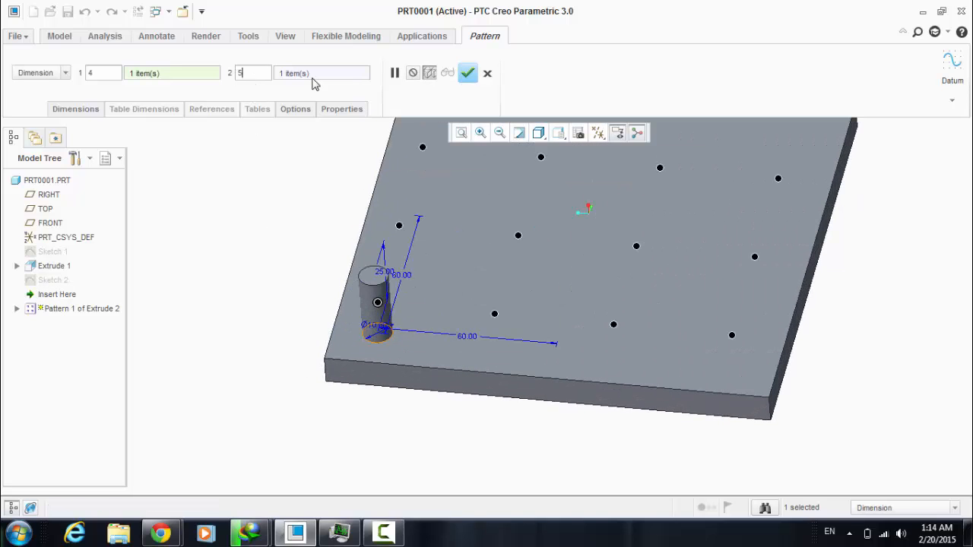
scroll(307, 278, "up", 3)
middle_click_drag(388, 220, 318, 218)
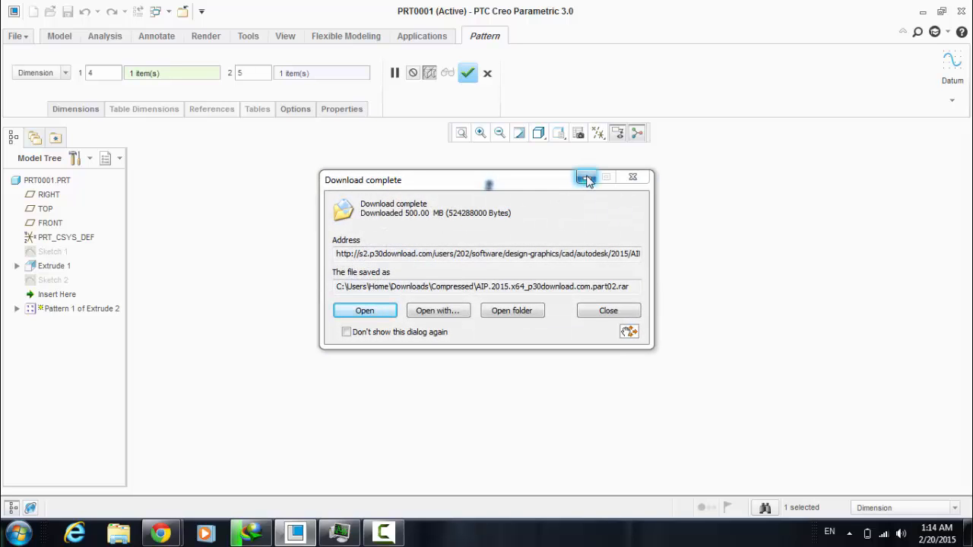
left_click(633, 177)
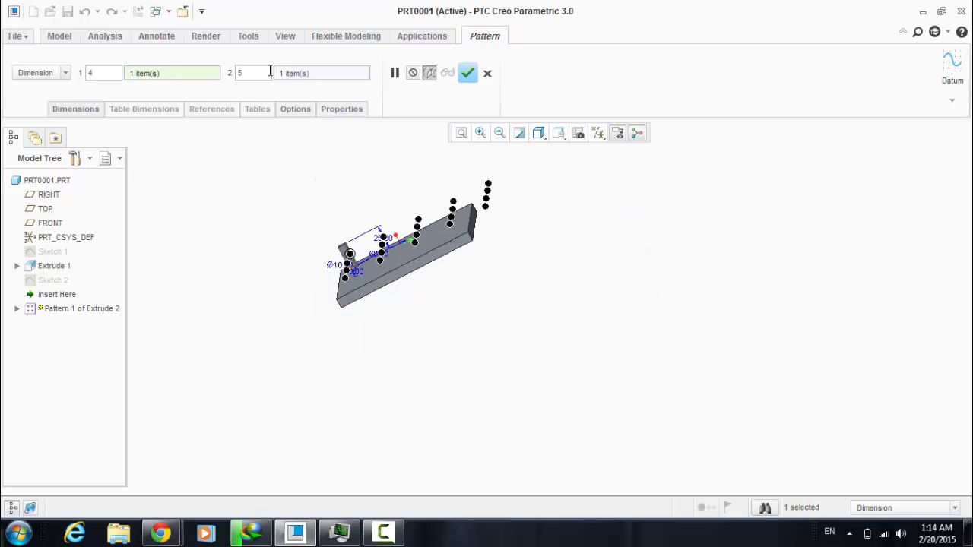
Step: Set the second direction's member count to 4 and complete the pattern
type("4")
left_click(468, 73)
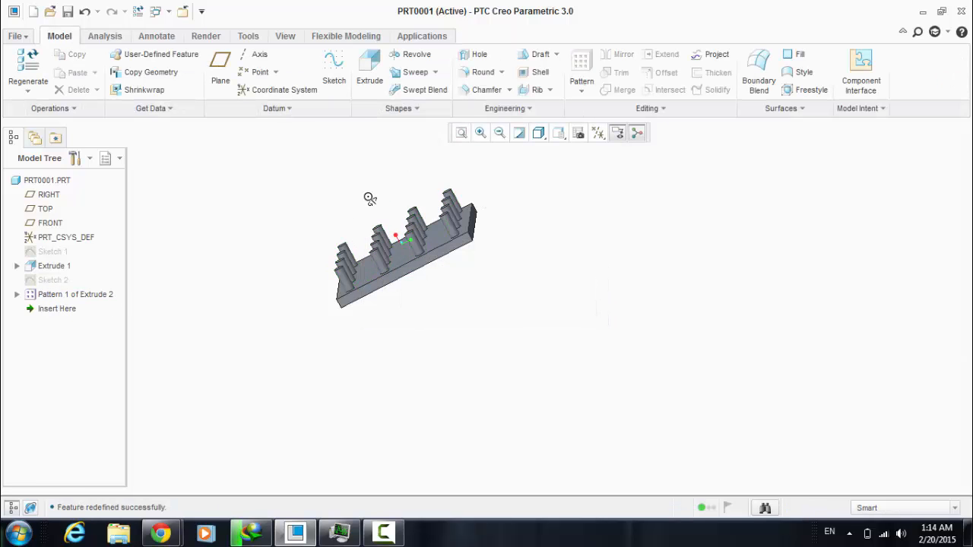
mouse_move(369, 197)
middle_mouse_down()
mouse_move(396, 207)
mouse_move(319, 217)
mouse_move(336, 223)
mouse_move(356, 199)
middle_mouse_up()
Step: Edit the pin pattern's definition and add the pin's 25 height dimension to the first direction
right_click(86, 294)
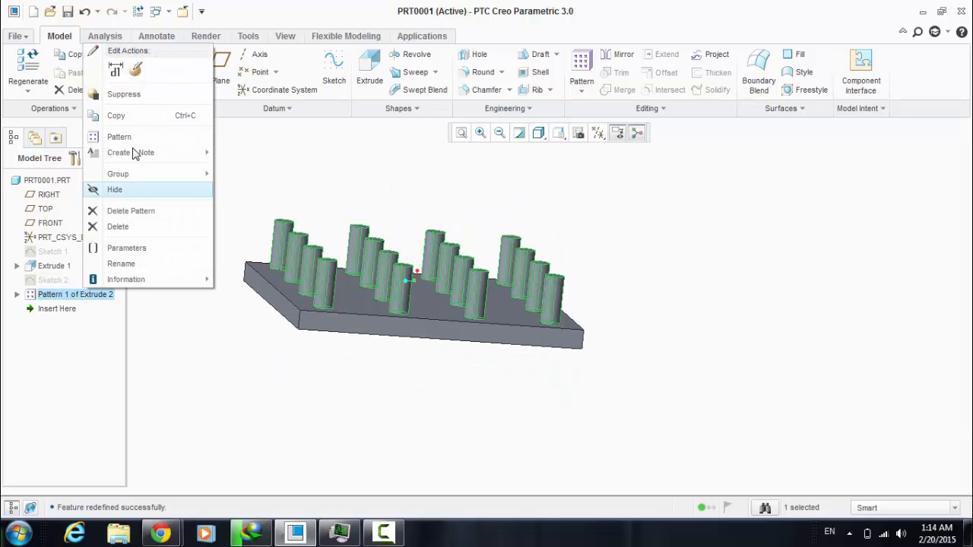
left_click(136, 69)
middle_click_drag(350, 169, 412, 280)
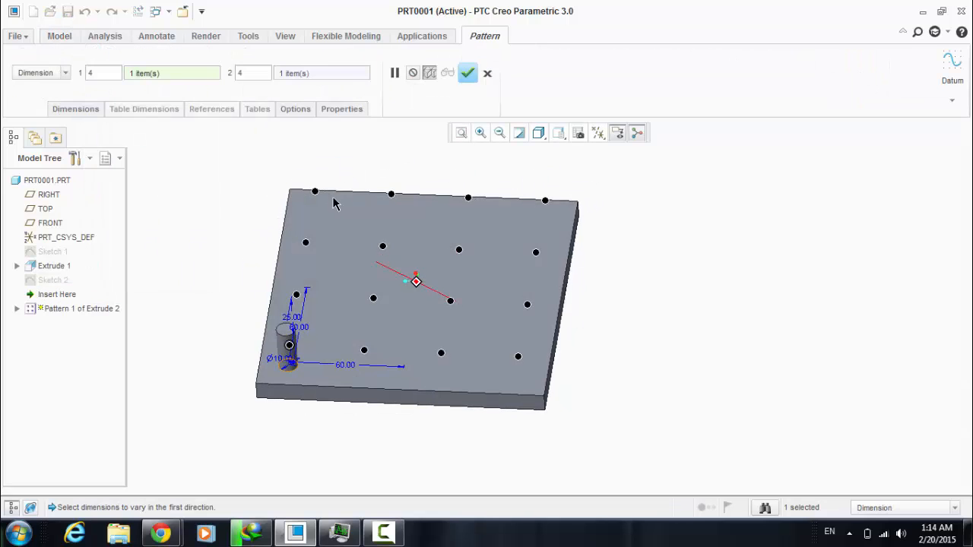
left_click(76, 108)
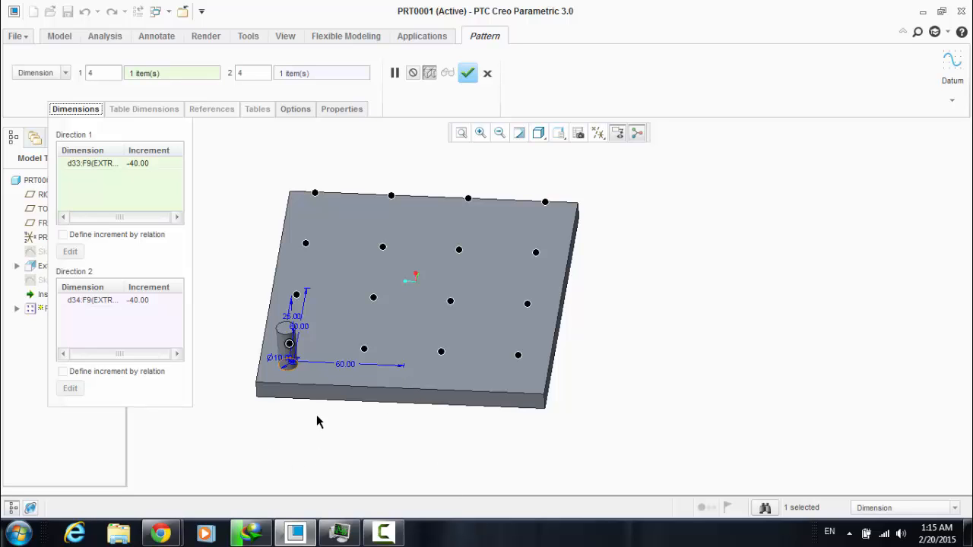
mouse_move(318, 421)
middle_mouse_down()
mouse_move(336, 316)
mouse_move(427, 383)
middle_mouse_up()
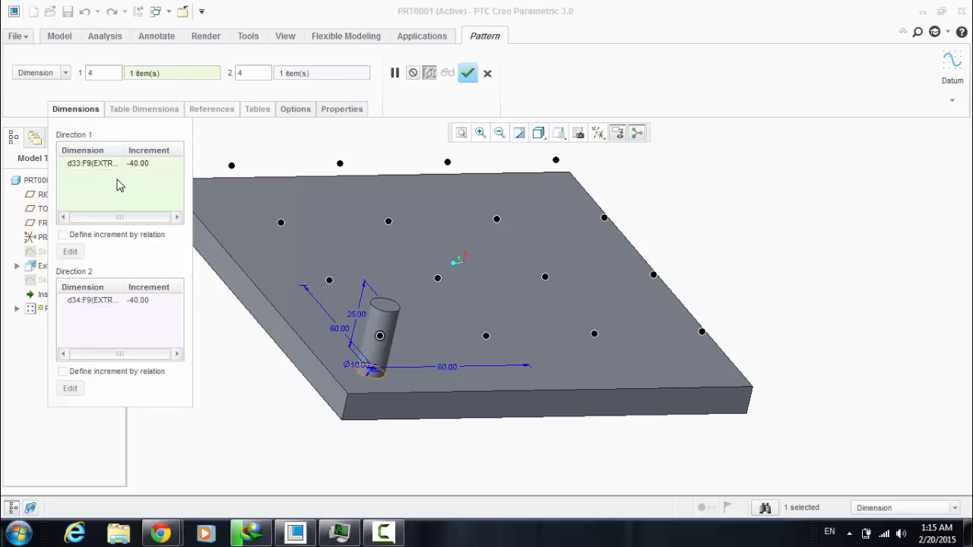
scroll(323, 325, "down", 5)
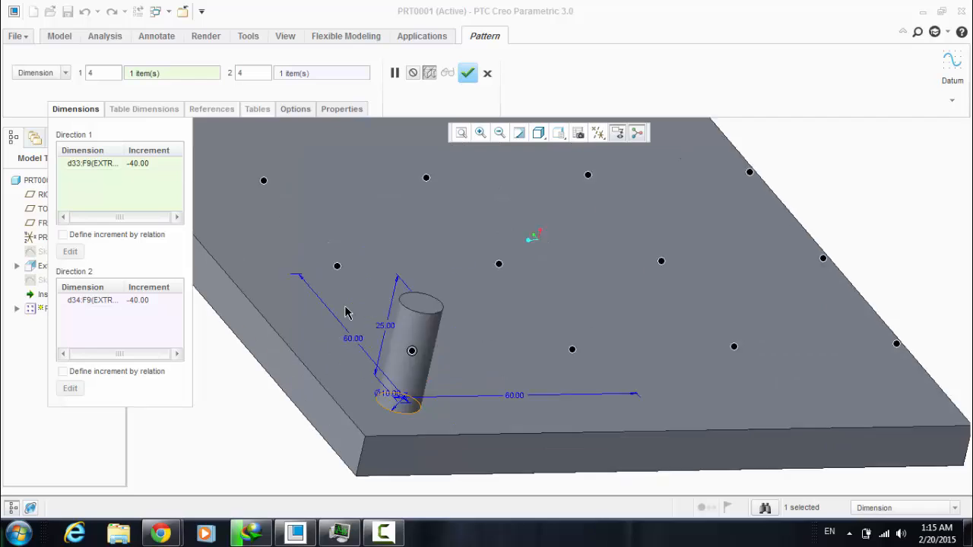
left_click(428, 353, "ctrl")
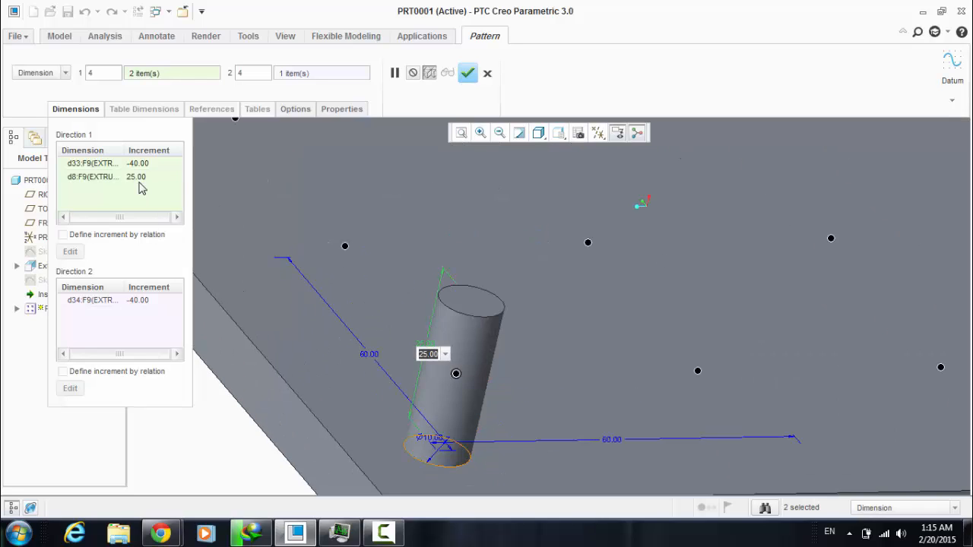
Step: Set the height dimension's increment in the first direction to 5 and complete the pattern
left_click(141, 176)
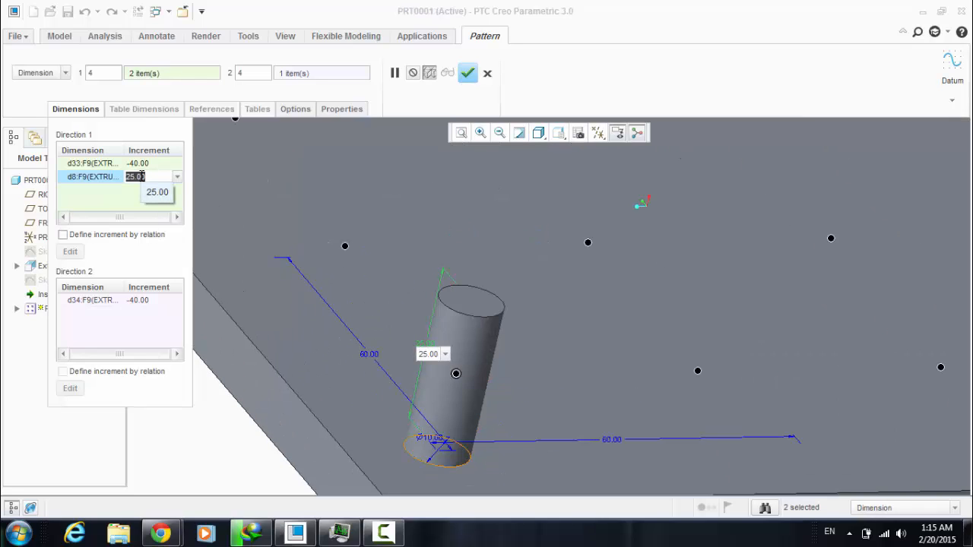
type("5")
key("Return")
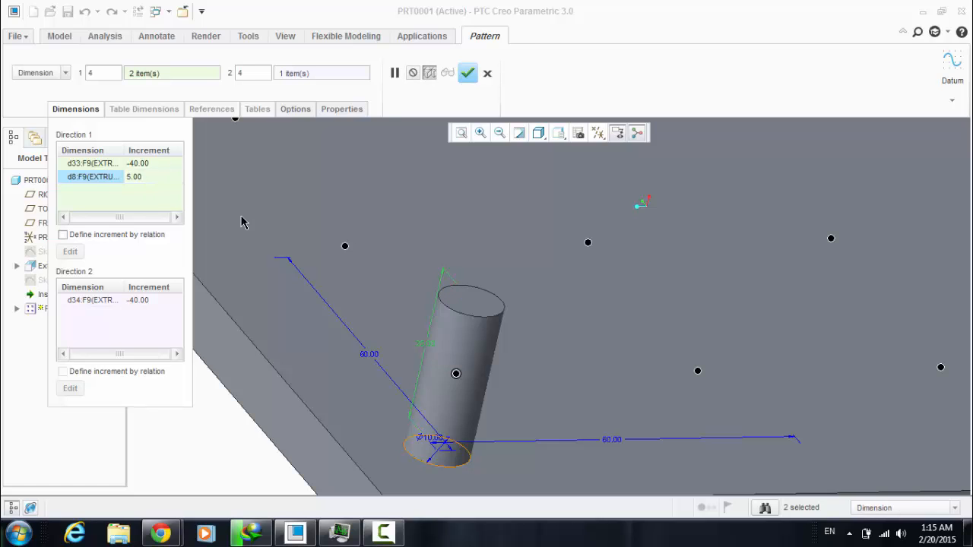
scroll(241, 217, "up", 5)
left_click(467, 74)
scroll(358, 417, "up", 3)
middle_click_drag(358, 417, 324, 370)
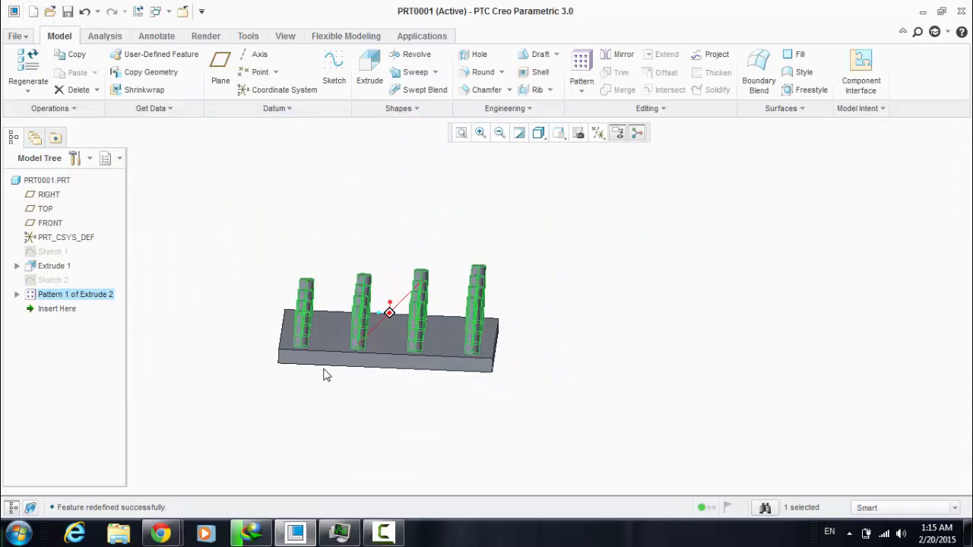
left_click(284, 384)
scroll(285, 386, "down", 5)
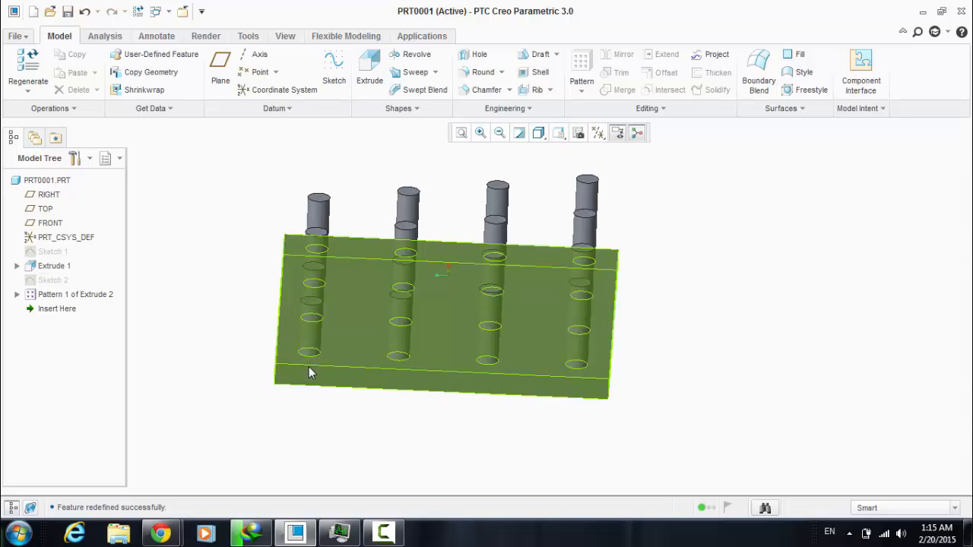
Step: Edit the pattern's definition again and add the pin's diameter dimension to the second direction
right_click(70, 296)
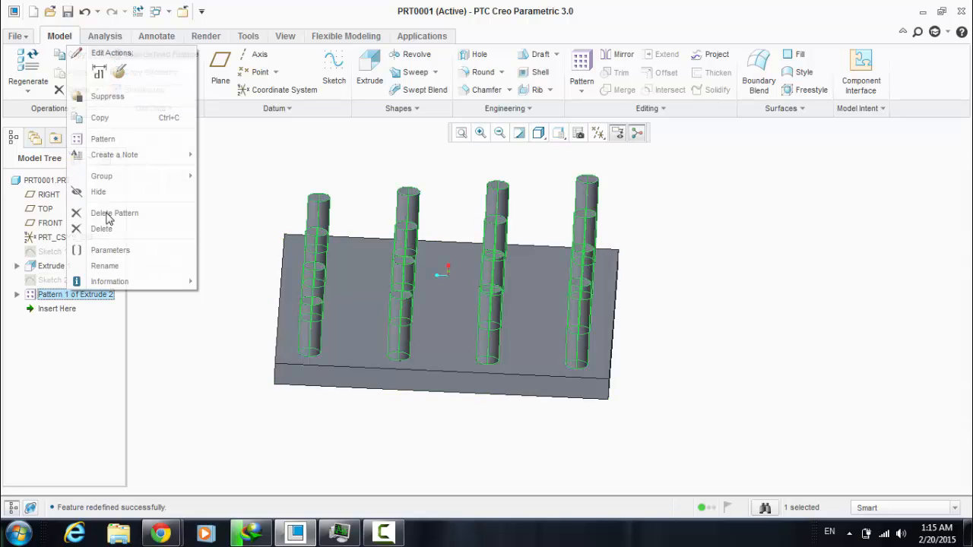
left_click(105, 72)
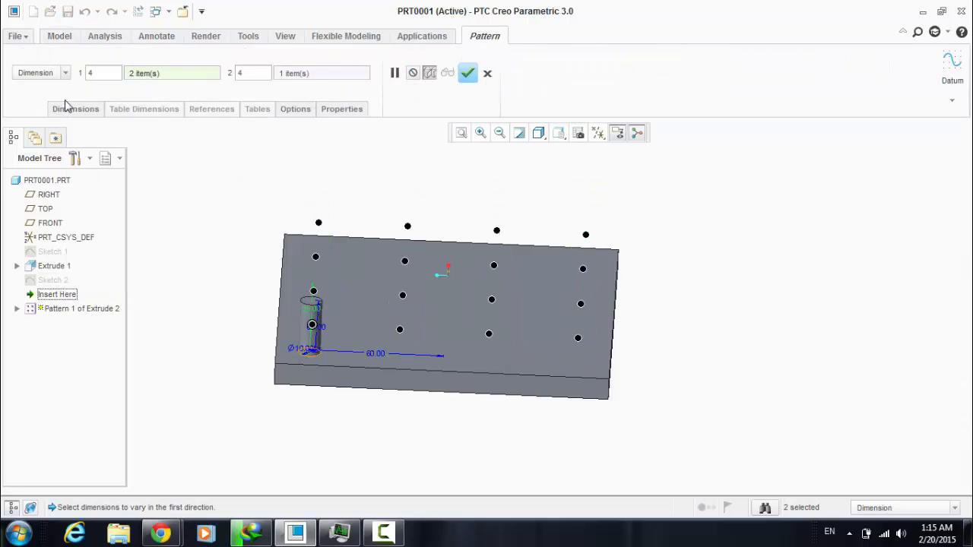
left_click(67, 110)
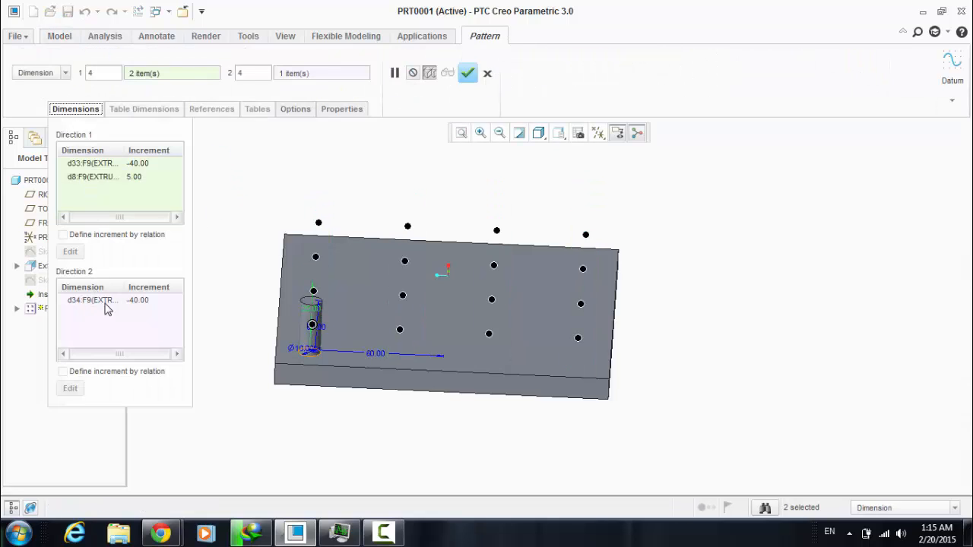
middle_click_drag(319, 396, 264, 297)
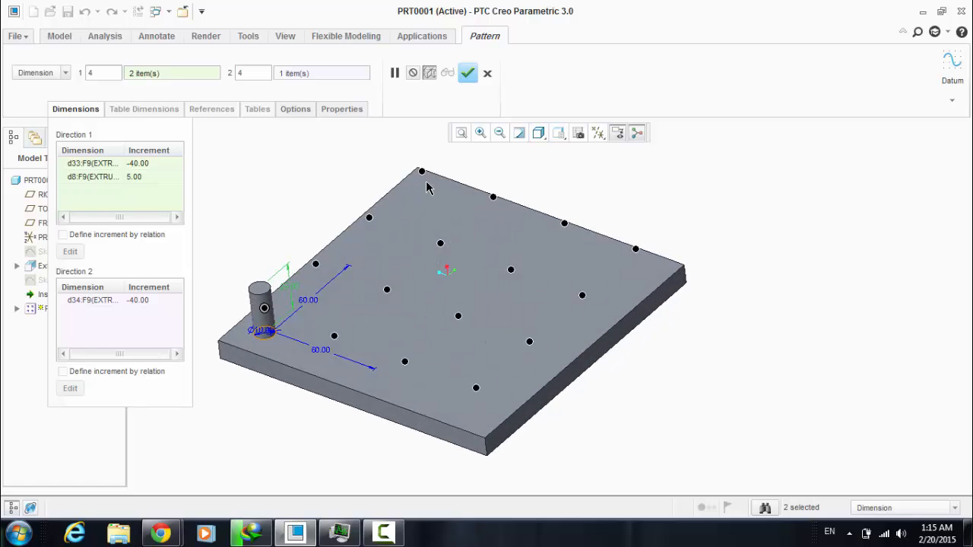
left_click(105, 320)
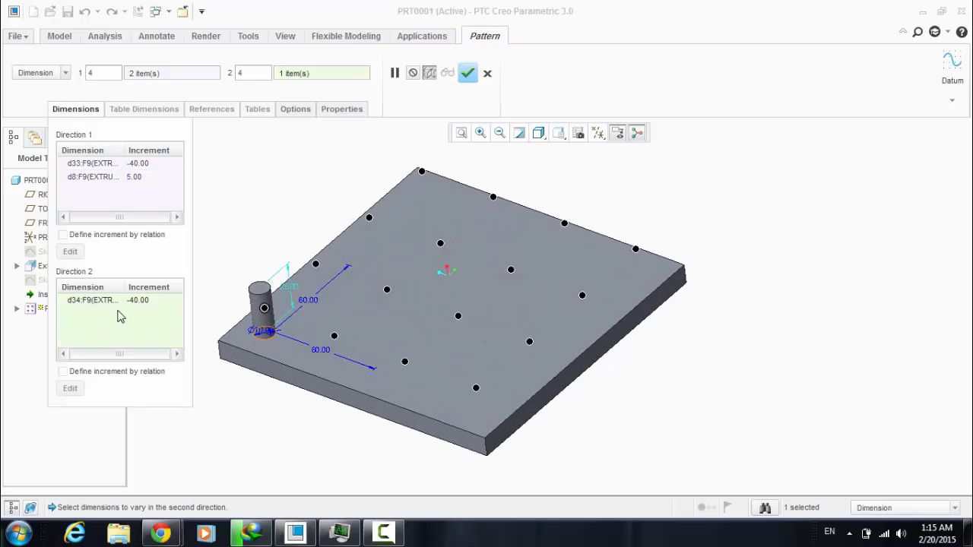
scroll(268, 353, "down", 5)
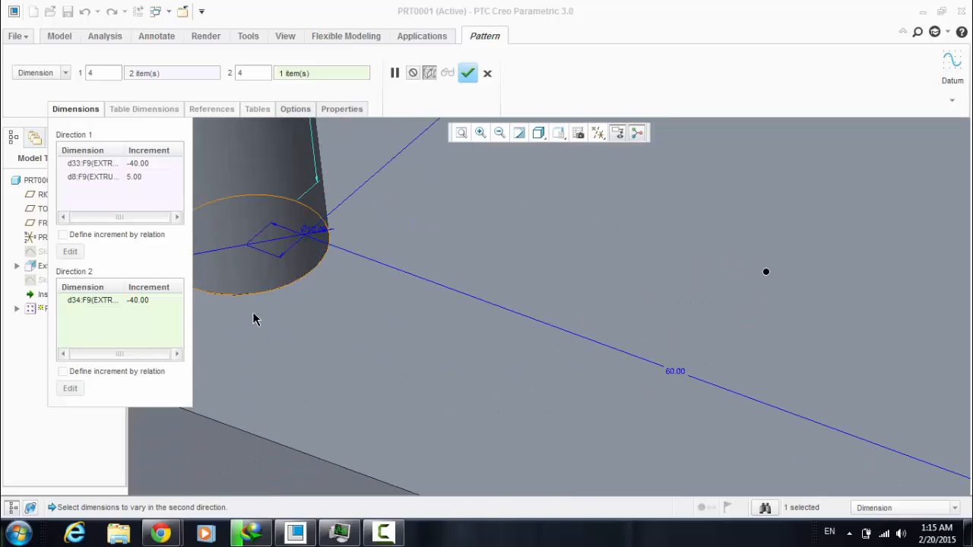
left_click(319, 234)
scroll(397, 384, "up", 5)
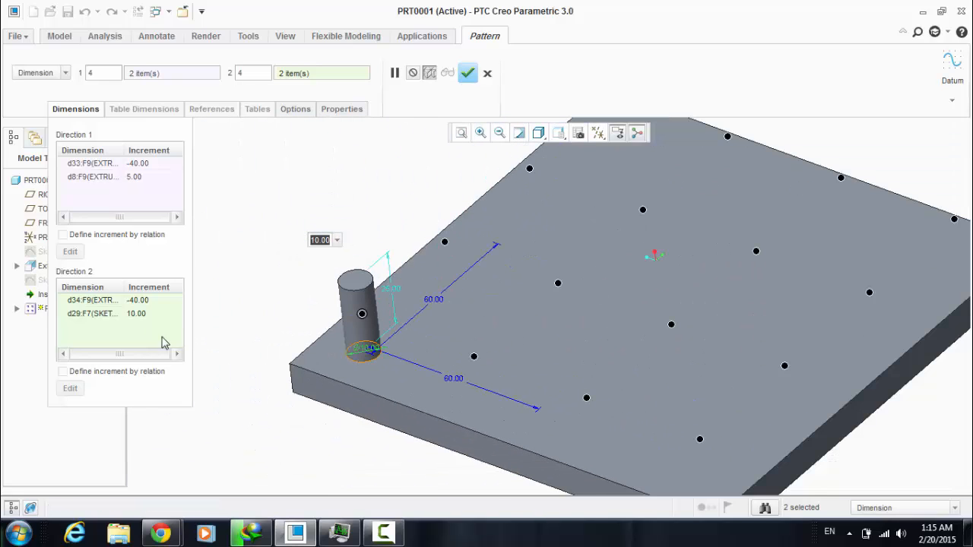
Step: Set the diameter's increment in the second direction to 3, complete the pattern and inspect the pins
left_click(142, 317)
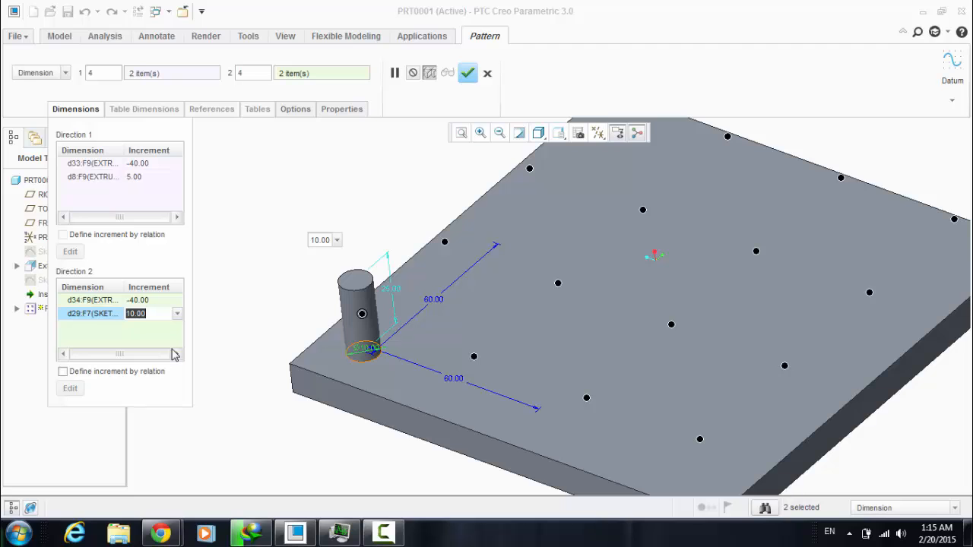
type("3")
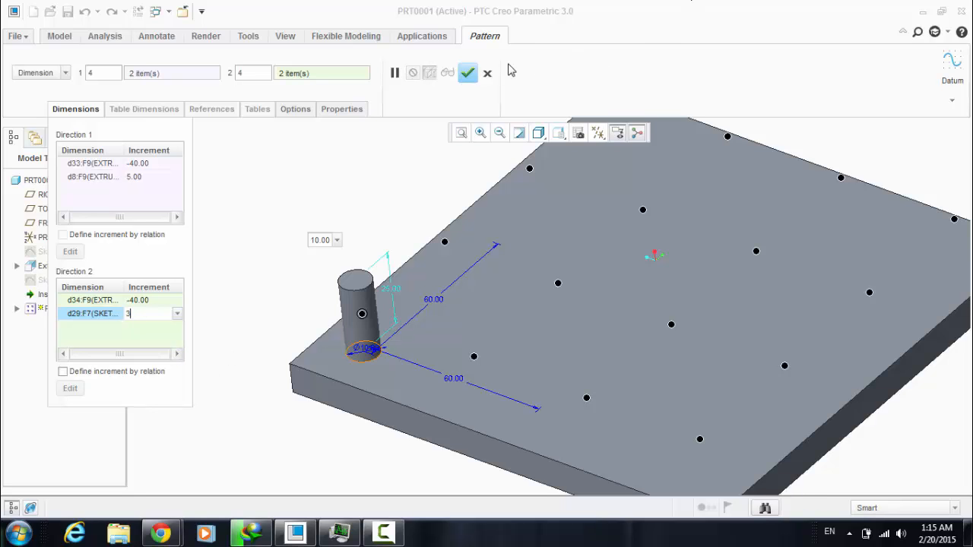
left_click(468, 73)
middle_click_drag(282, 364, 317, 360)
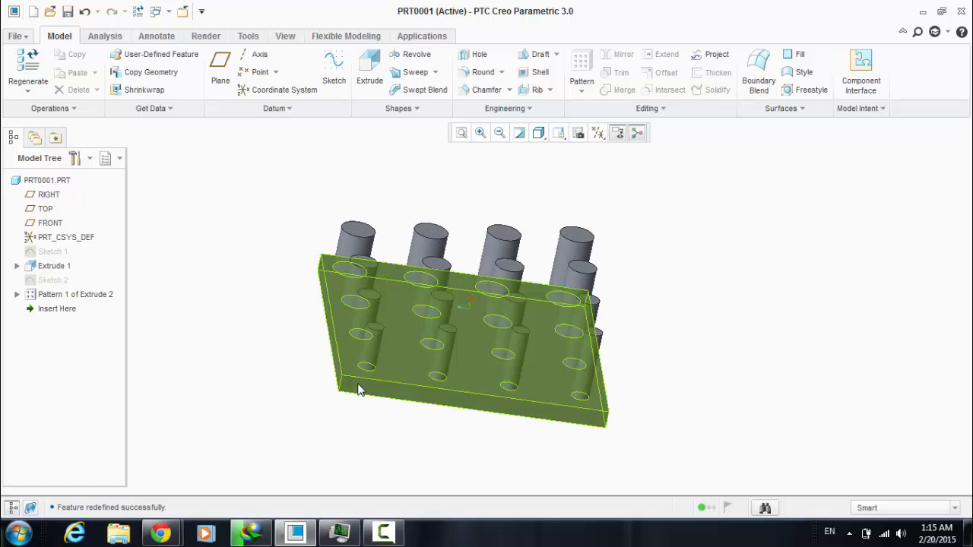
mouse_move(338, 435)
middle_mouse_down()
mouse_move(334, 443)
mouse_move(330, 432)
middle_mouse_up()
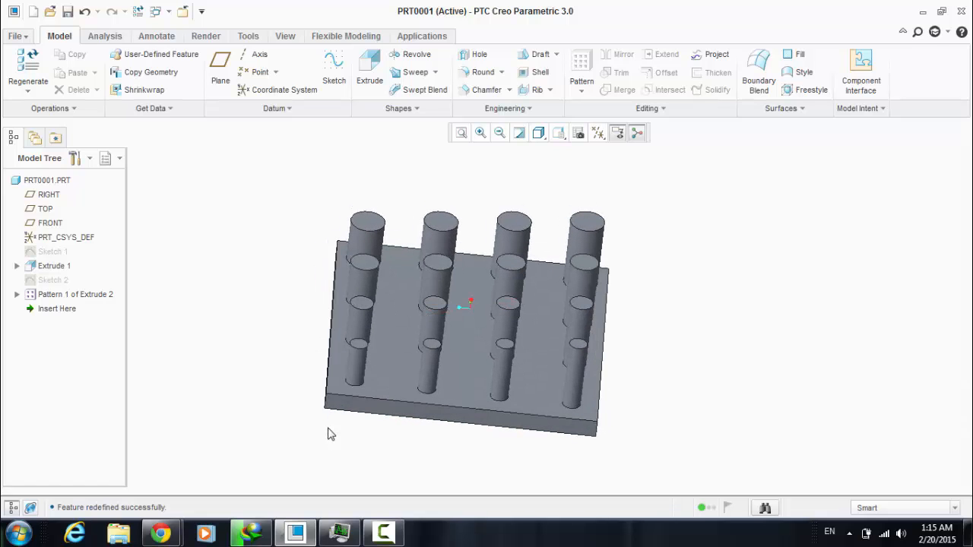
scroll(333, 402, "down", 2)
middle_click_drag(532, 416, 723, 423)
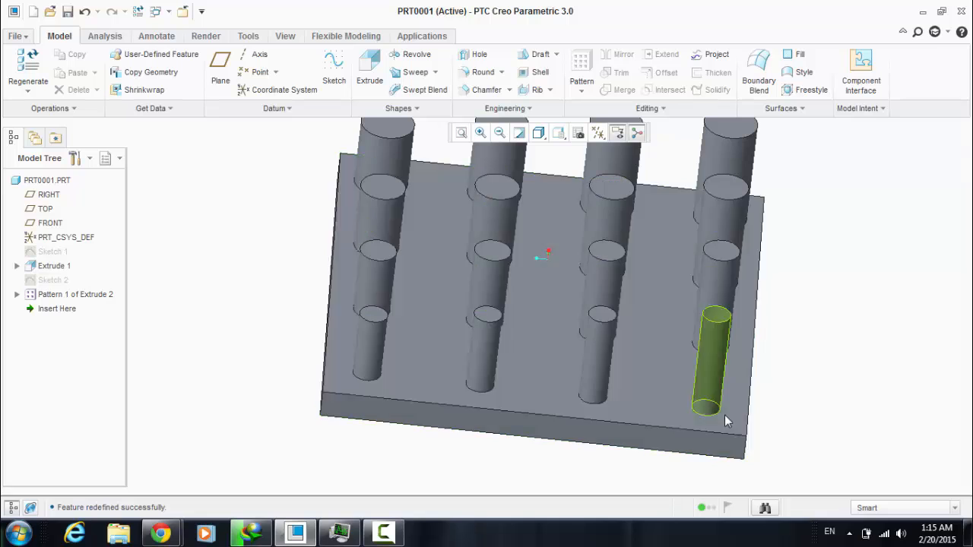
middle_click_drag(379, 434, 268, 422)
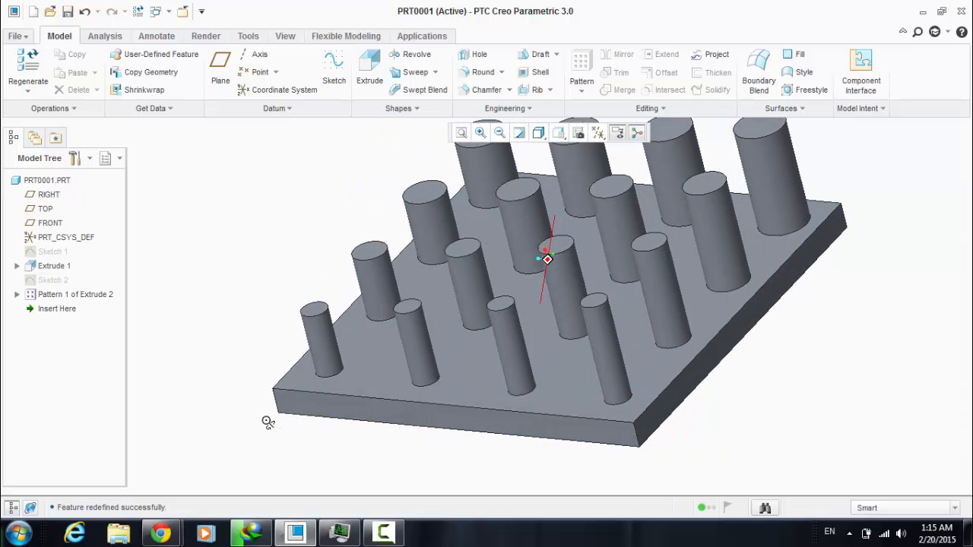
mouse_move(275, 388)
middle_mouse_down()
mouse_move(259, 412)
mouse_move(267, 376)
mouse_move(258, 389)
middle_mouse_up()
Step: Edit the pin pattern's definition and remove the diameter dimension from the second direction
right_click(85, 296)
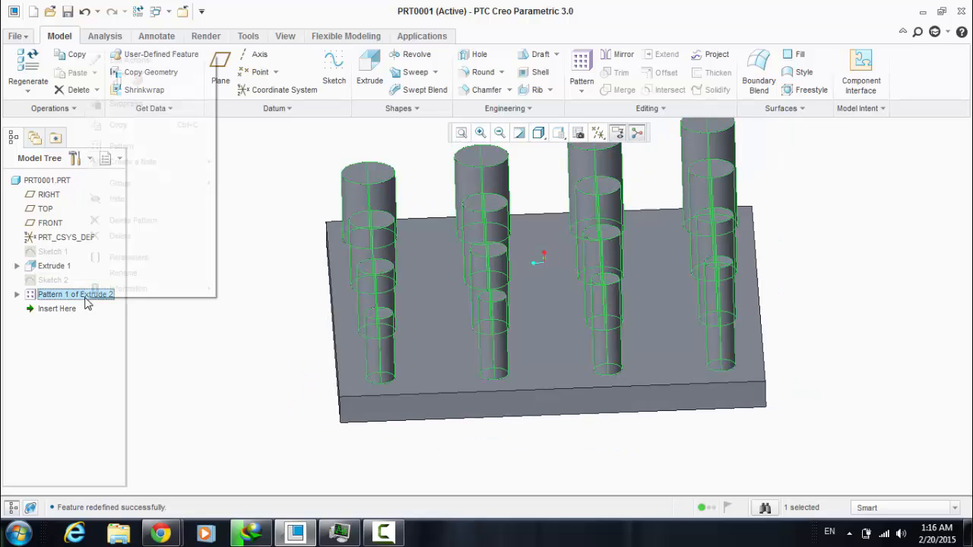
left_click(141, 80)
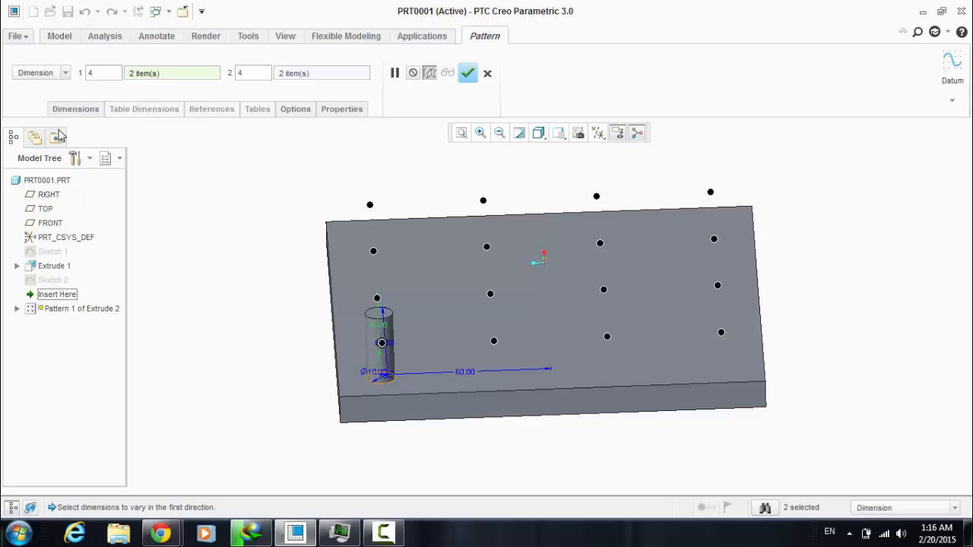
left_click(84, 109)
left_click(101, 314)
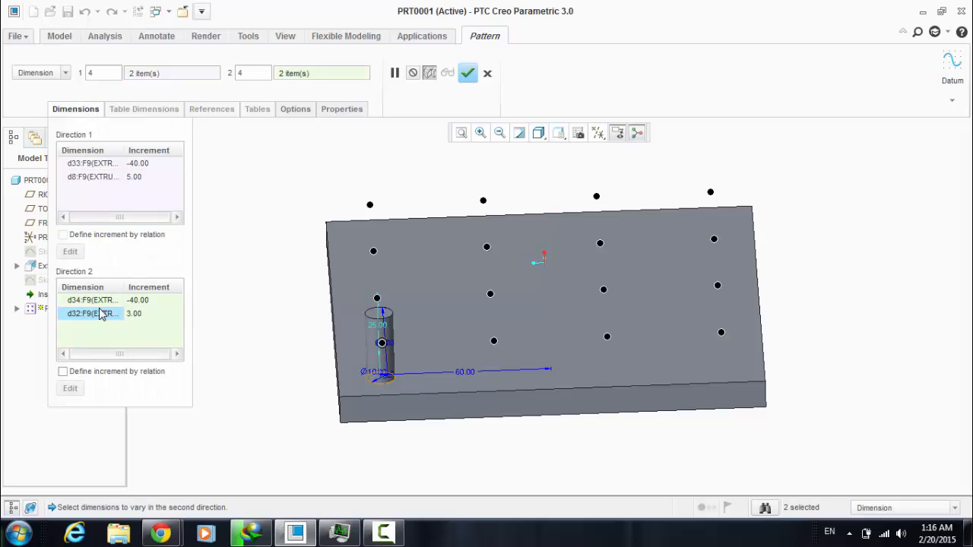
right_click(101, 313)
left_click(115, 322)
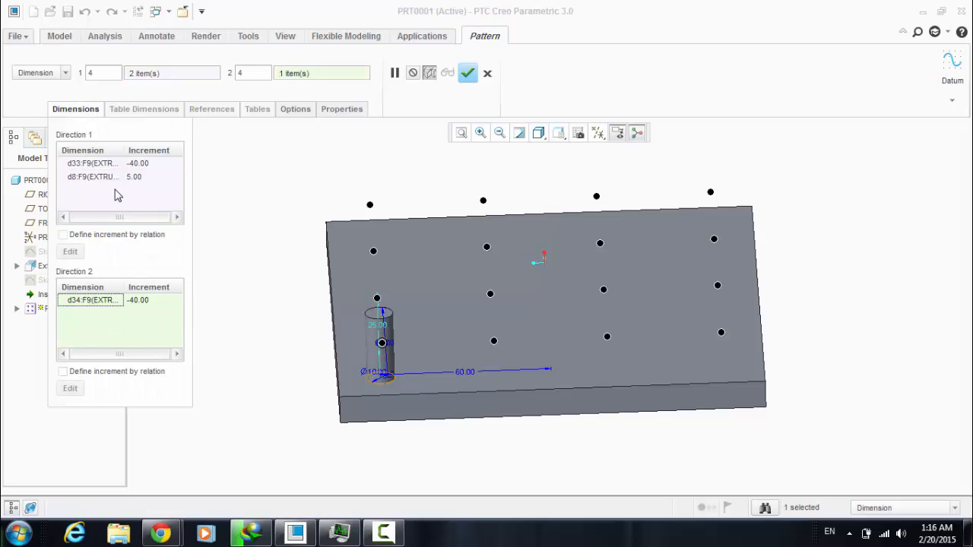
Step: Add the pin's diameter dimension to the first direction alongside its location and height dimensions
left_click(116, 196)
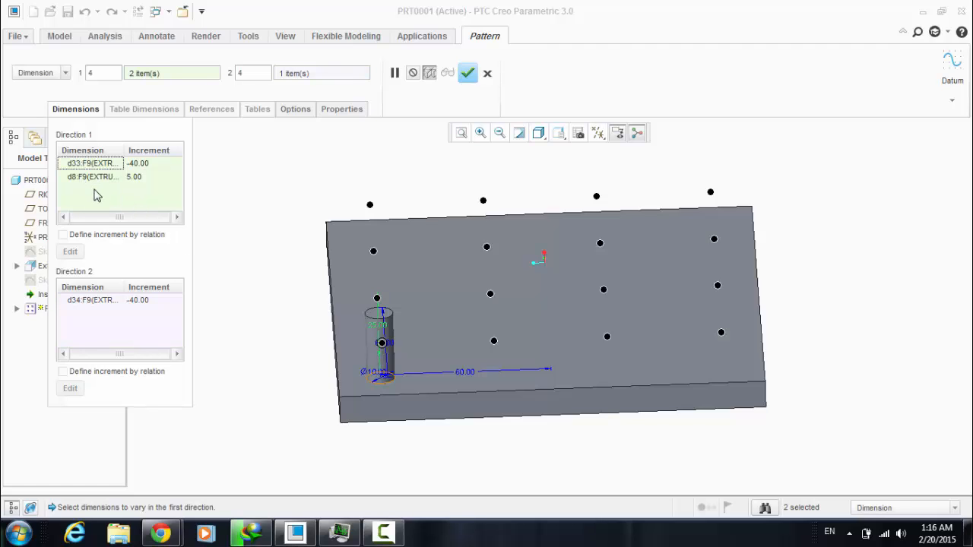
middle_click_drag(313, 389, 358, 389)
scroll(429, 403, "down", 4)
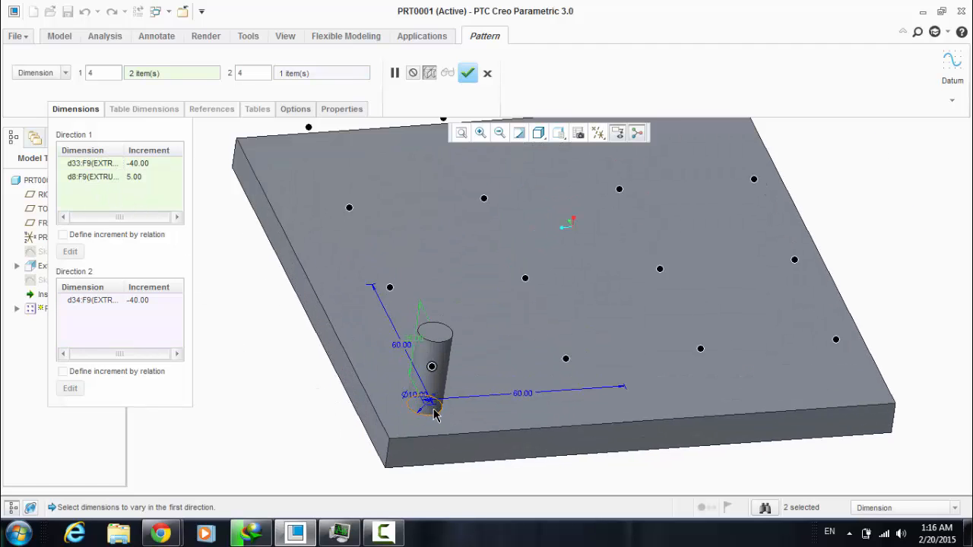
left_click(416, 386)
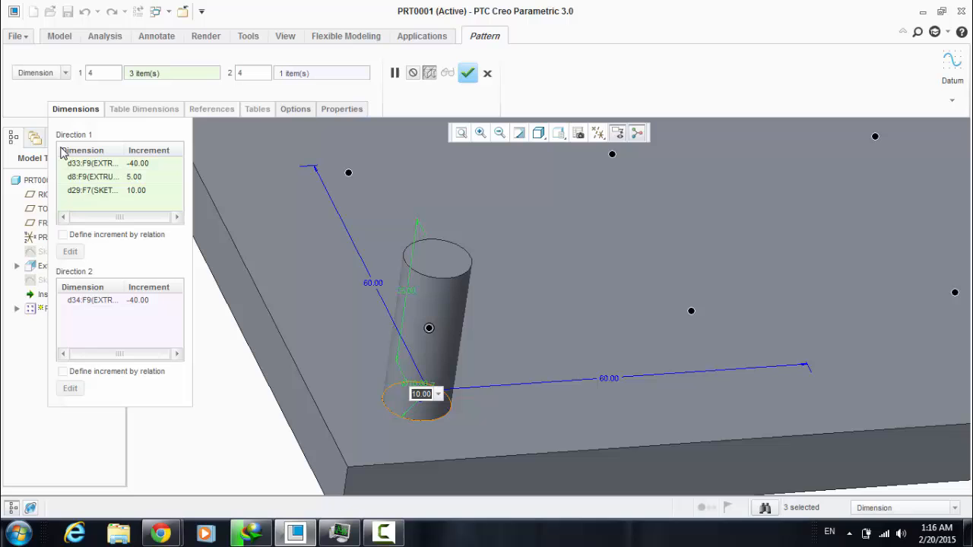
Step: Set the diameter's increment in the first direction to 3, complete the pattern and inspect the pins
left_click(145, 191)
type("3")
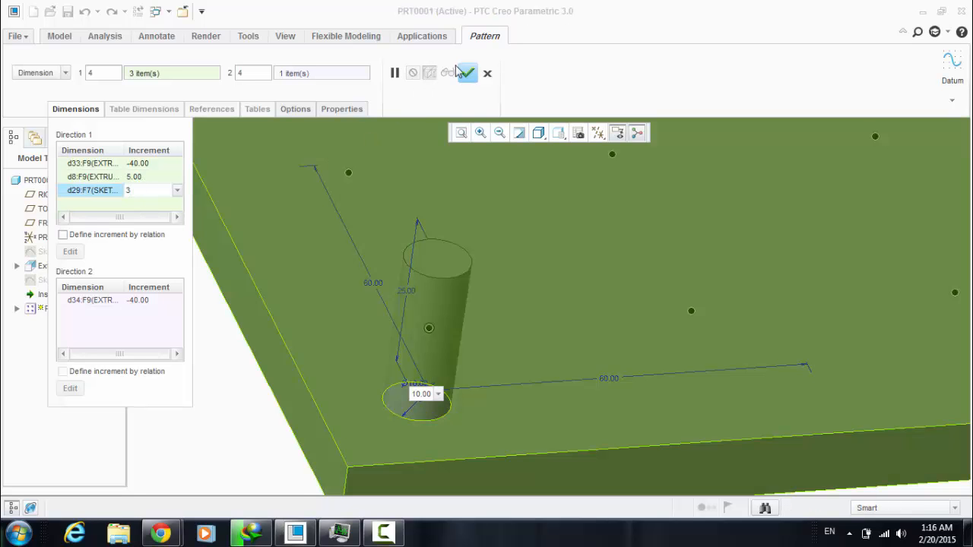
left_click(467, 73)
scroll(447, 343, "up", 3)
scroll(445, 342, "up", 5)
middle_click_drag(354, 378, 350, 341)
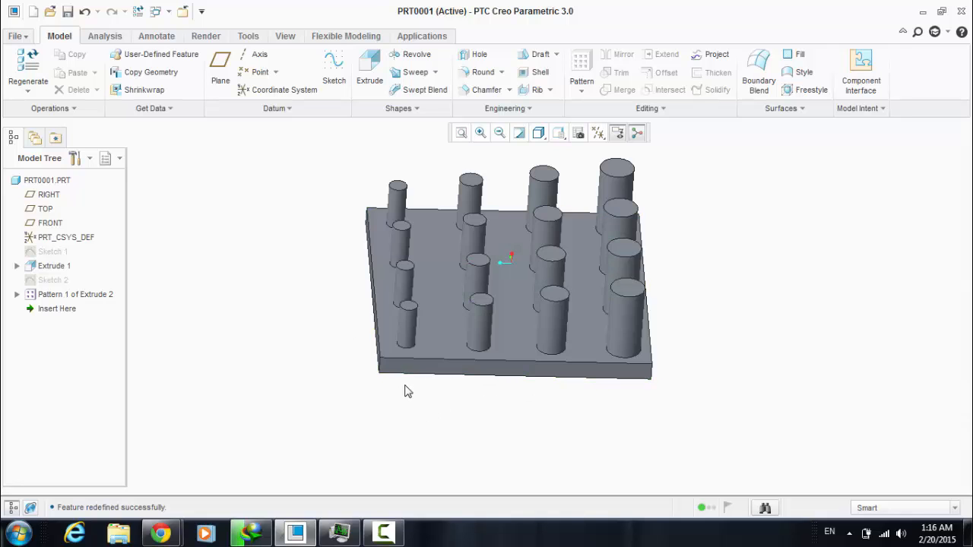
middle_click_drag(405, 391, 346, 306)
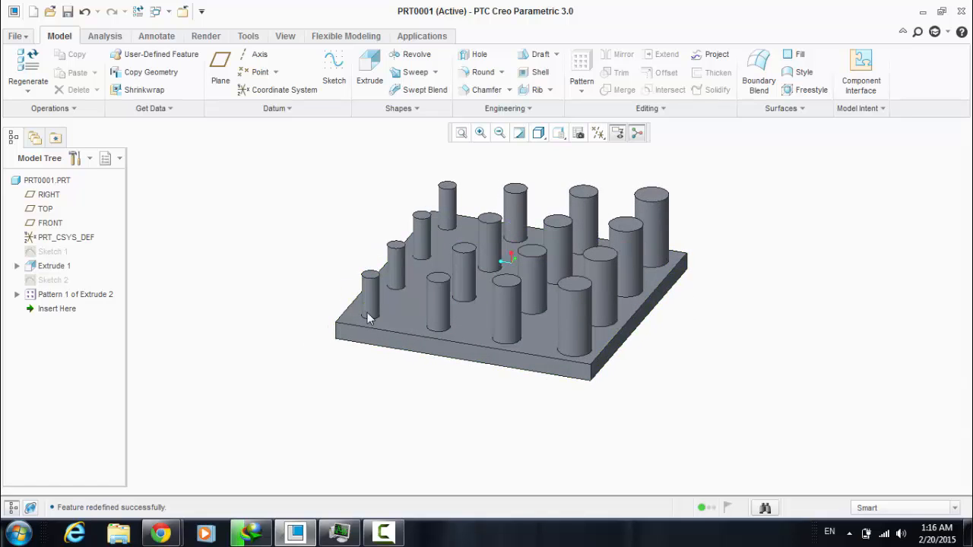
Step: Edit the pin pattern's definition and remove the diameter and height dimensions from the first direction
right_click(98, 296)
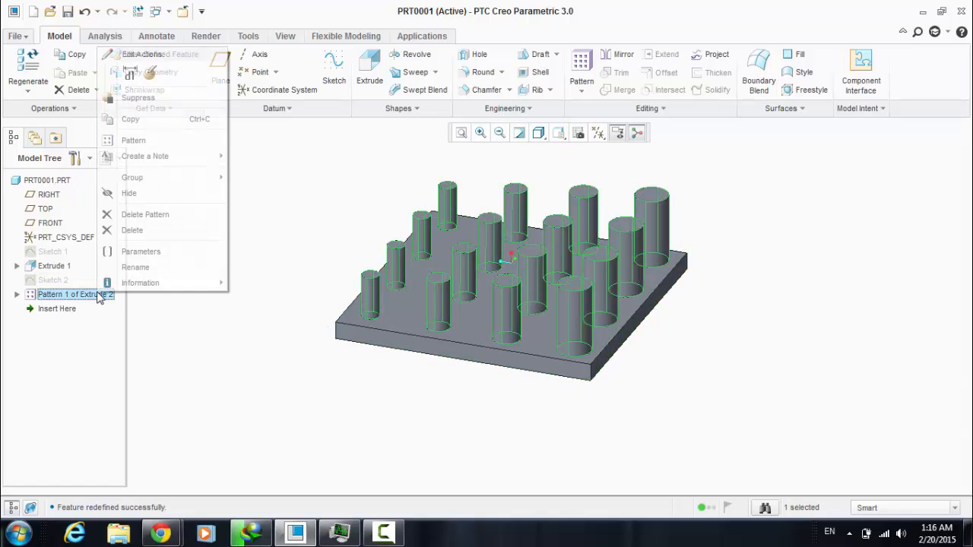
left_click(152, 71)
middle_click_drag(226, 363, 256, 352)
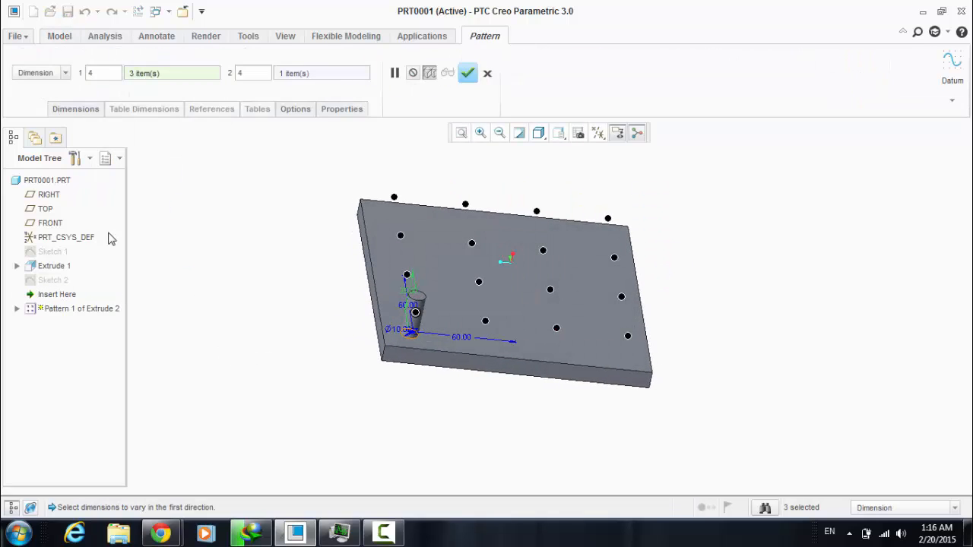
left_click(72, 111)
left_click(133, 192)
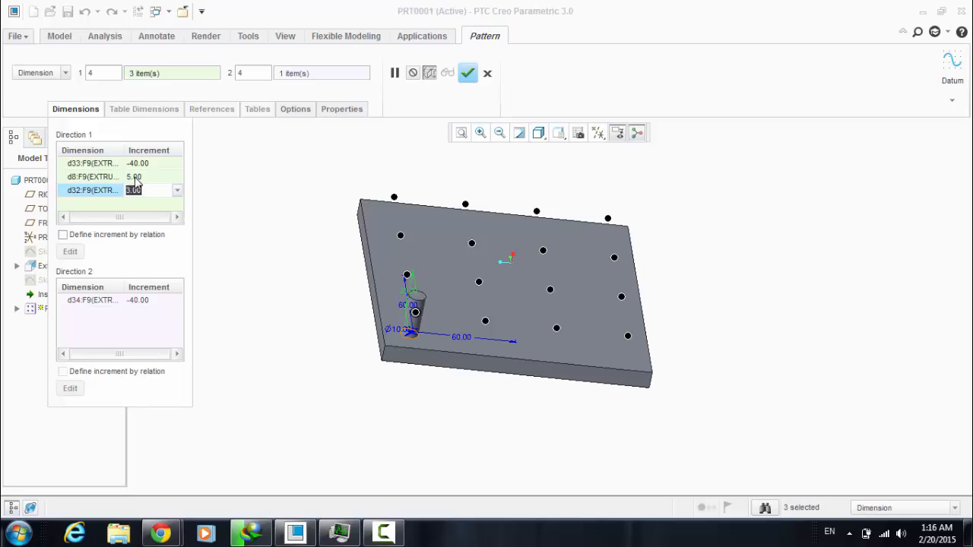
right_click(99, 196)
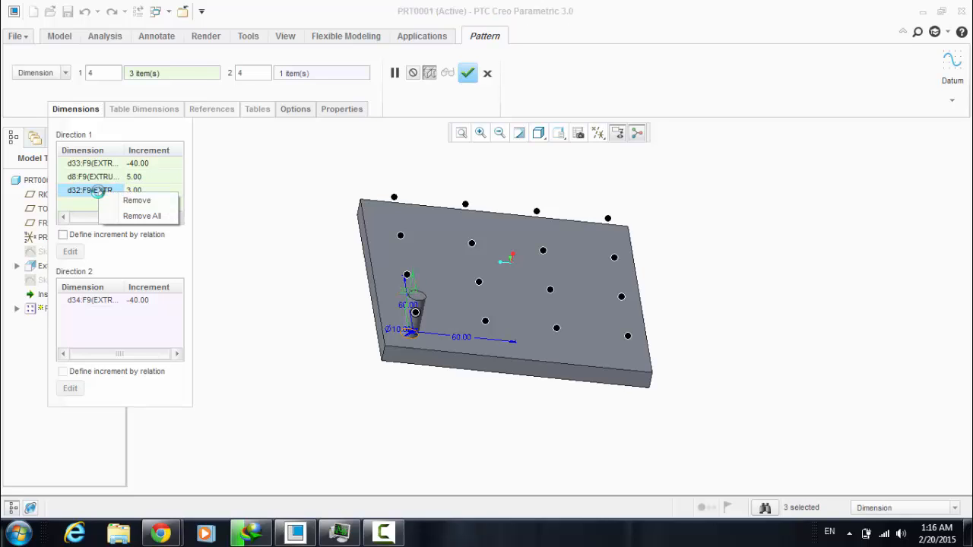
left_click(126, 200)
right_click(109, 177)
left_click(144, 179)
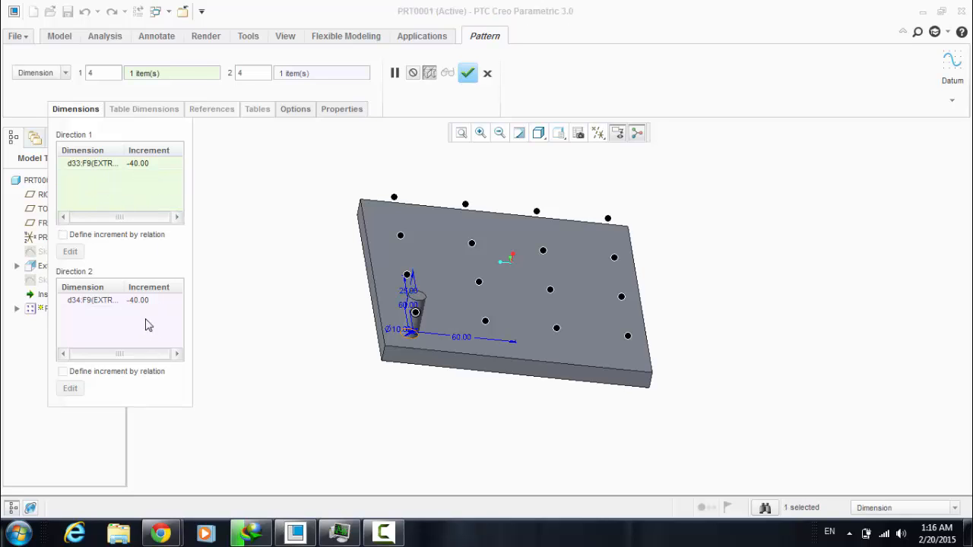
Step: Add the pin's height dimension to the second direction with an increment of 5
left_click(150, 334)
scroll(412, 347, "down", 3)
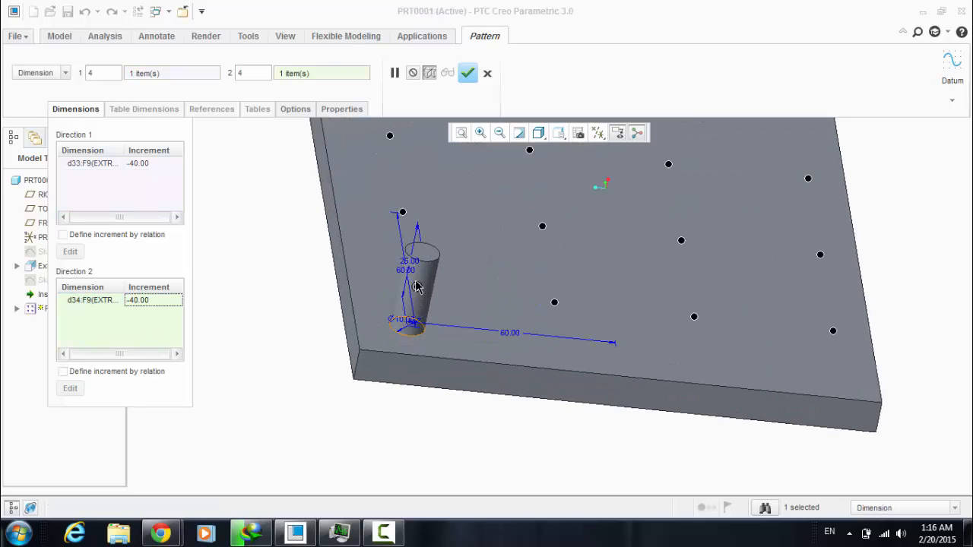
scroll(418, 302, "down", 2)
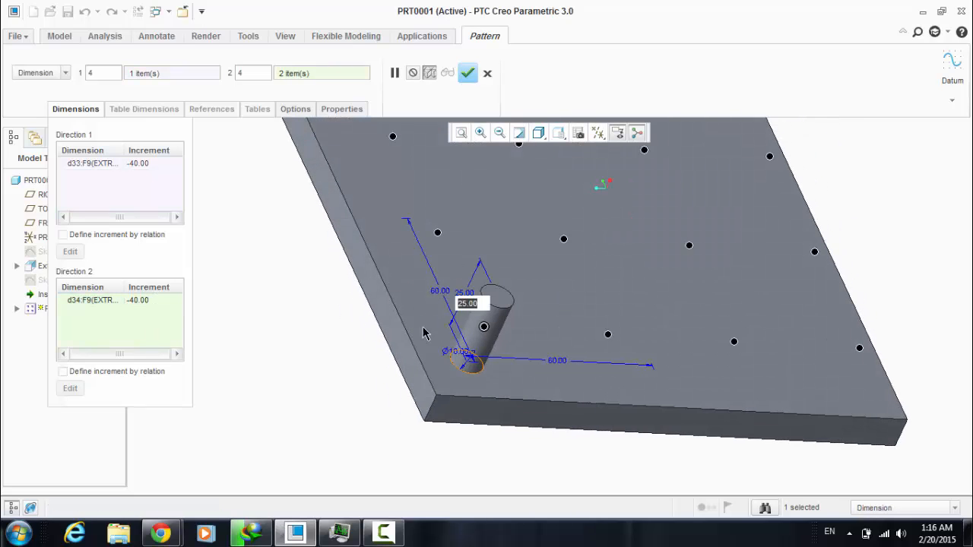
double_click(139, 318)
type("5")
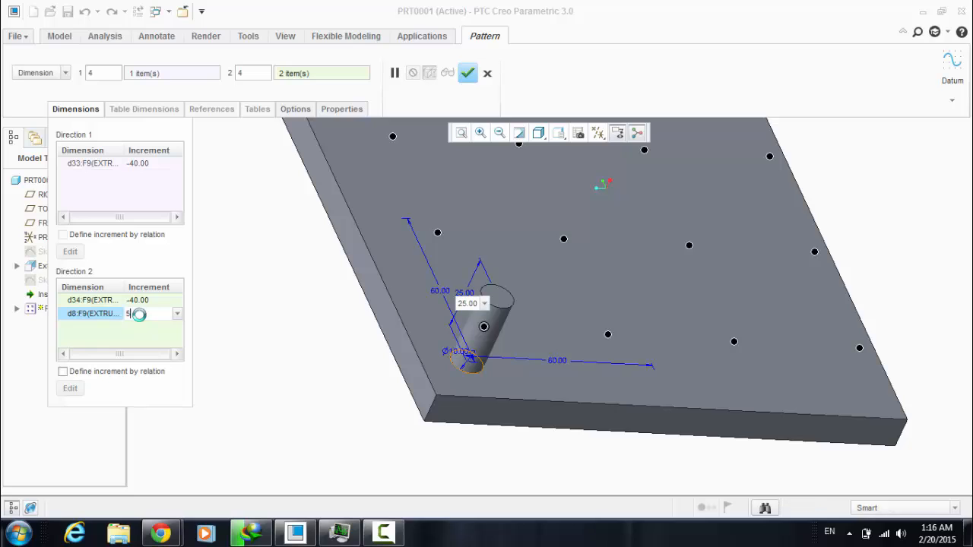
key("Return")
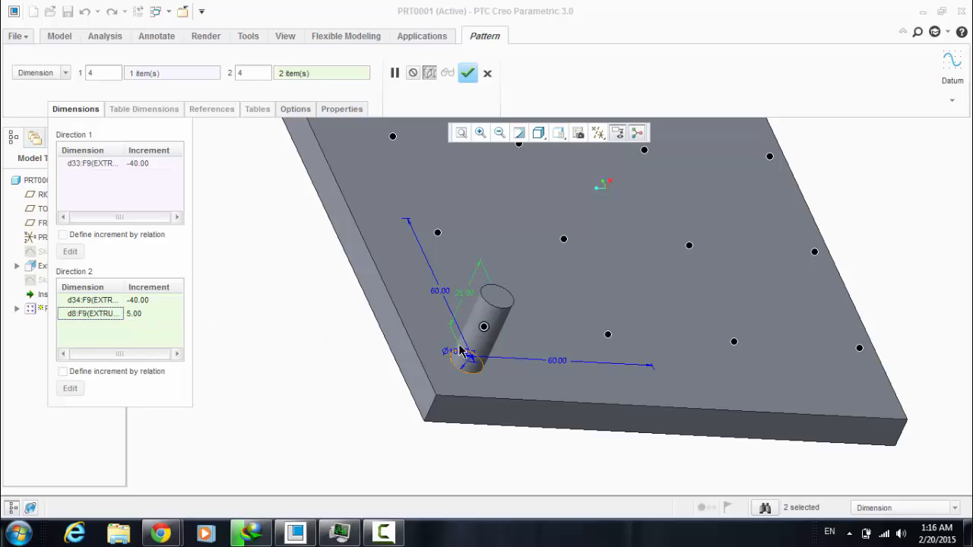
Step: Add the pin's diameter to the second direction with an increment of 3, complete the pattern and inspect the pins
left_click(454, 354, "ctrl")
double_click(146, 325)
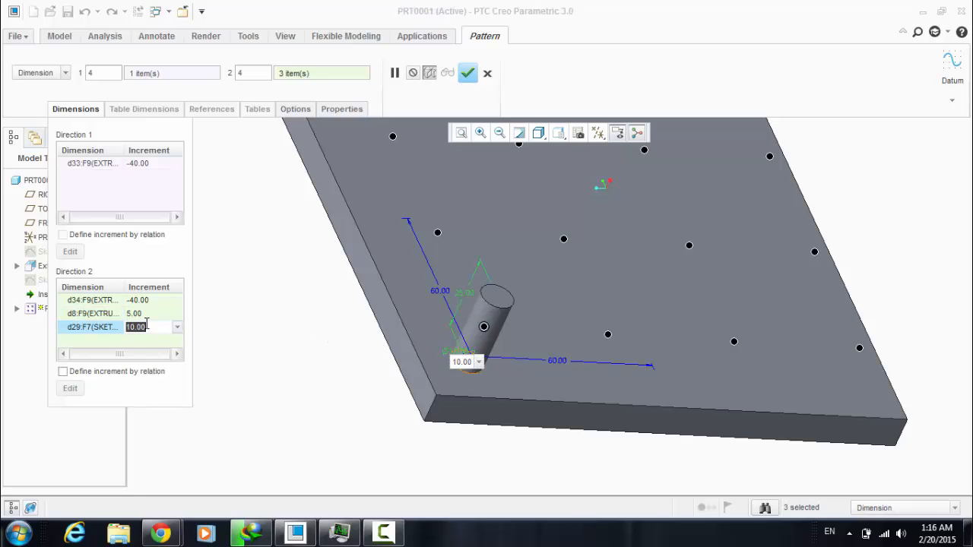
type("3")
left_click(472, 76)
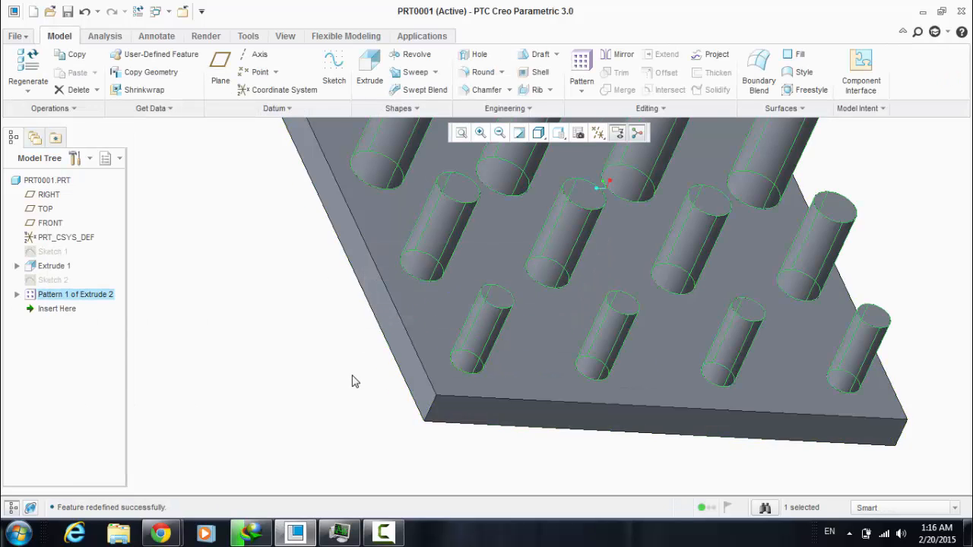
scroll(352, 376, "up", 5)
left_click(308, 355)
middle_click_drag(337, 304, 274, 272)
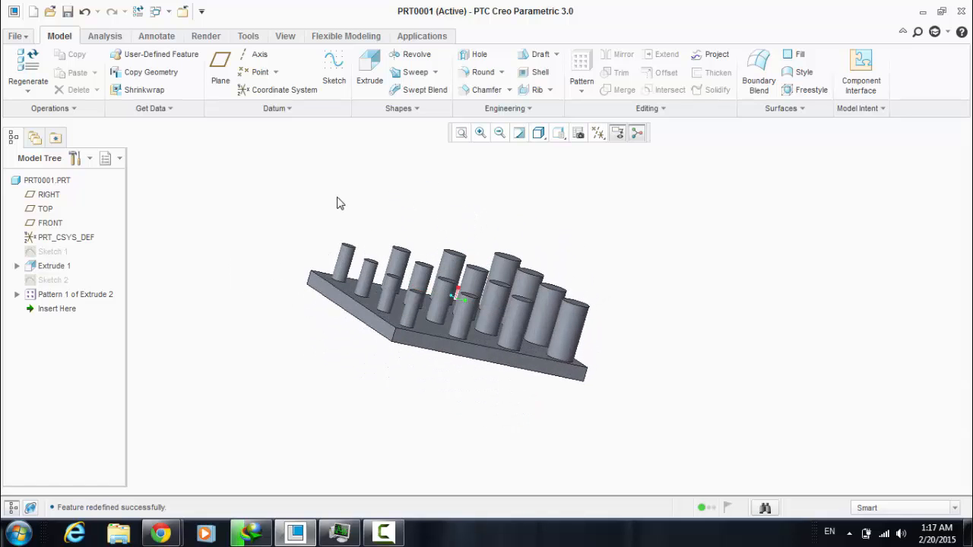
mouse_move(330, 224)
middle_mouse_down()
mouse_move(304, 265)
mouse_move(241, 167)
mouse_move(302, 215)
mouse_move(341, 213)
middle_mouse_up()
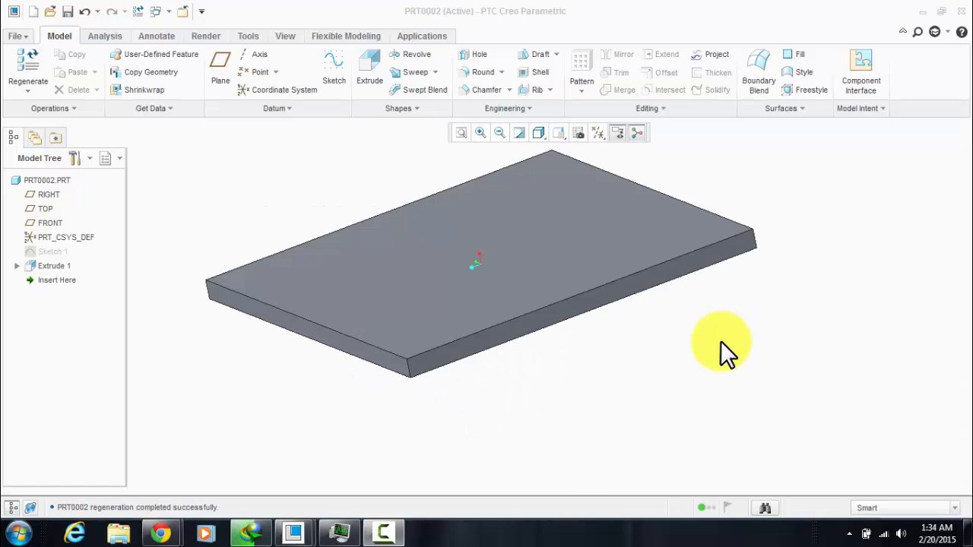
Step: Start a sketch on the top face of the new plate in PRT0002 and orient the view to the sketch plane
left_click(314, 177)
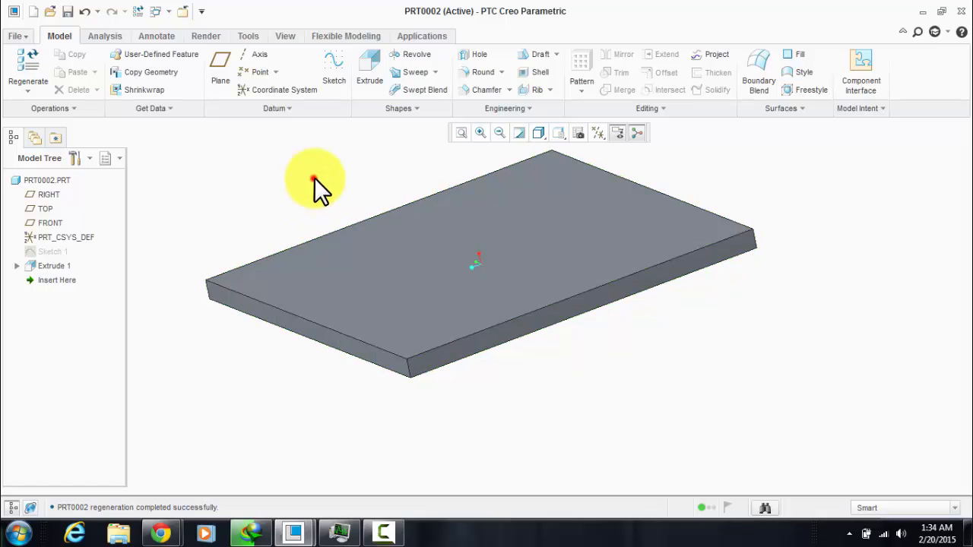
scroll(348, 244, "up", 3)
scroll(345, 242, "down", 2)
middle_click_drag(299, 210, 514, 180)
key("ctrl+d")
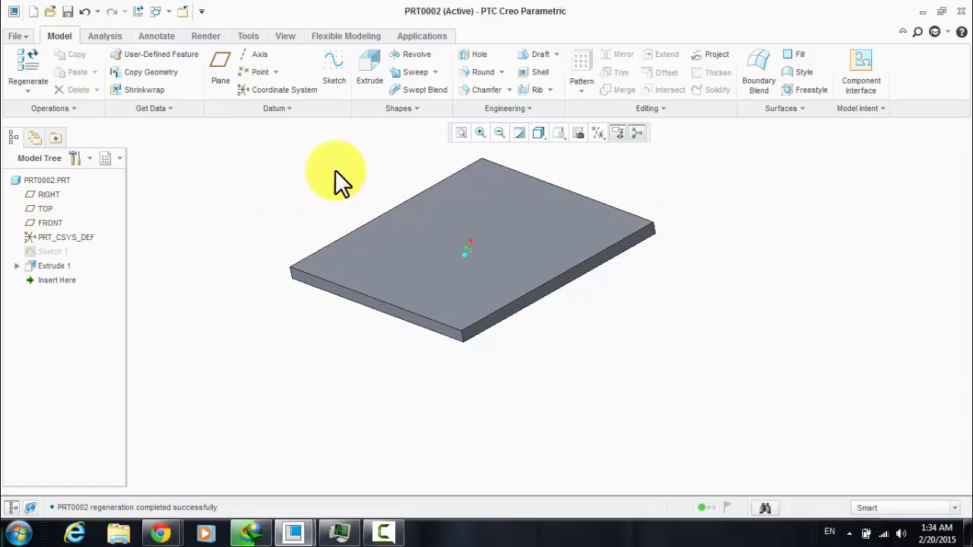
left_click(333, 70)
left_click(494, 216)
left_click(894, 316)
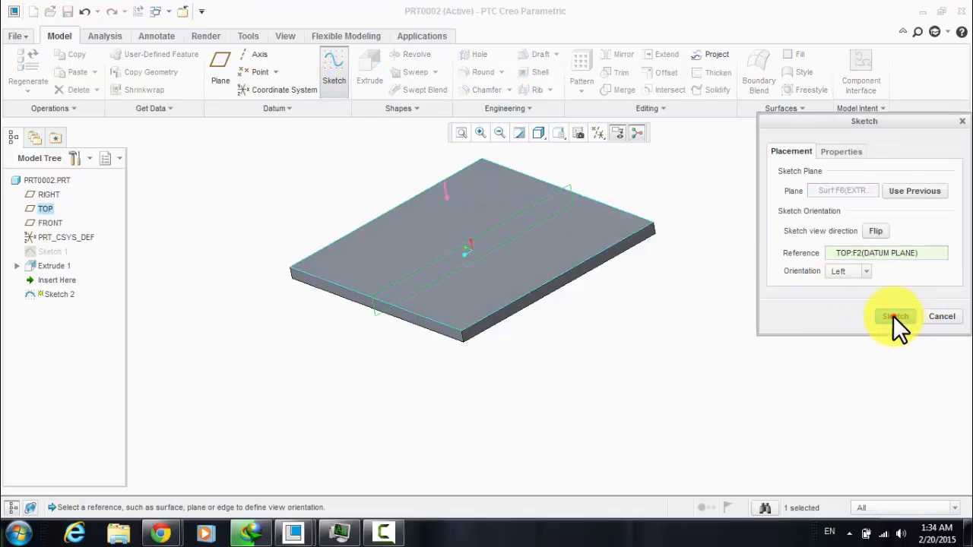
left_click(597, 138)
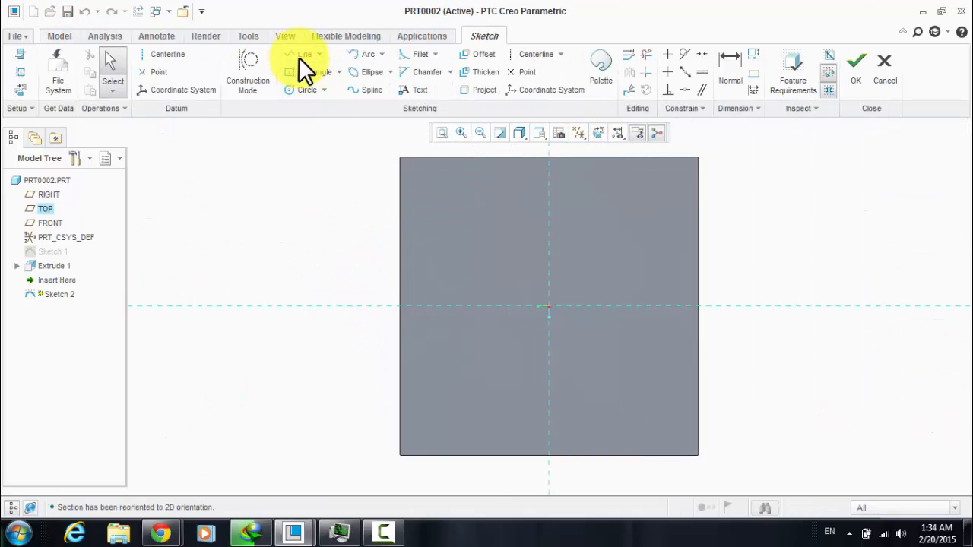
Step: Add the plate's four outer edges as sketch references
left_click(15, 70)
left_click(652, 158)
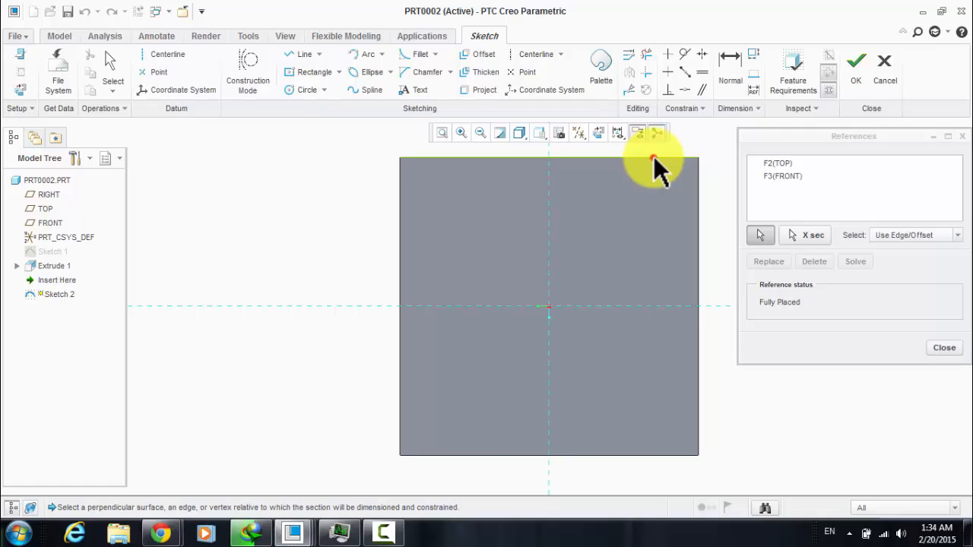
left_click(699, 176)
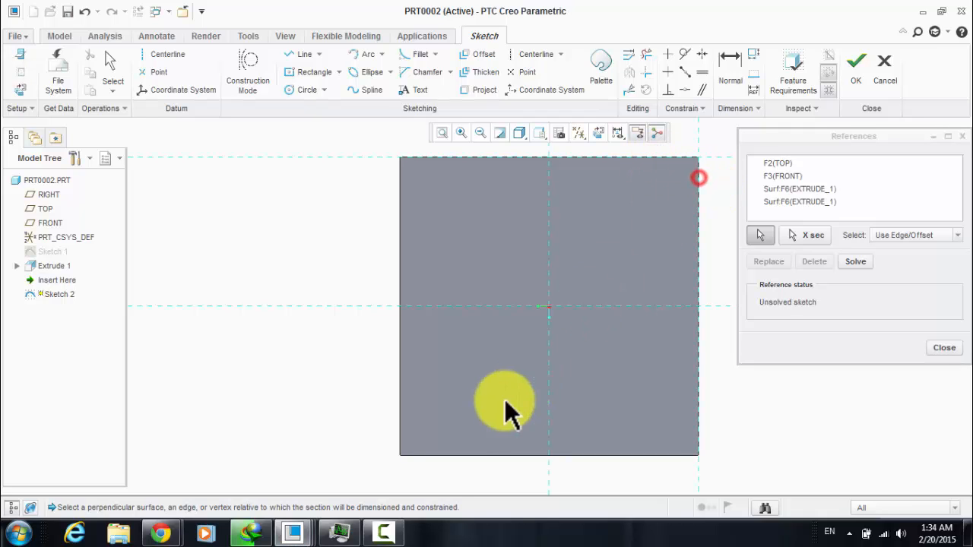
left_click(445, 455)
left_click(400, 422)
left_click(941, 345)
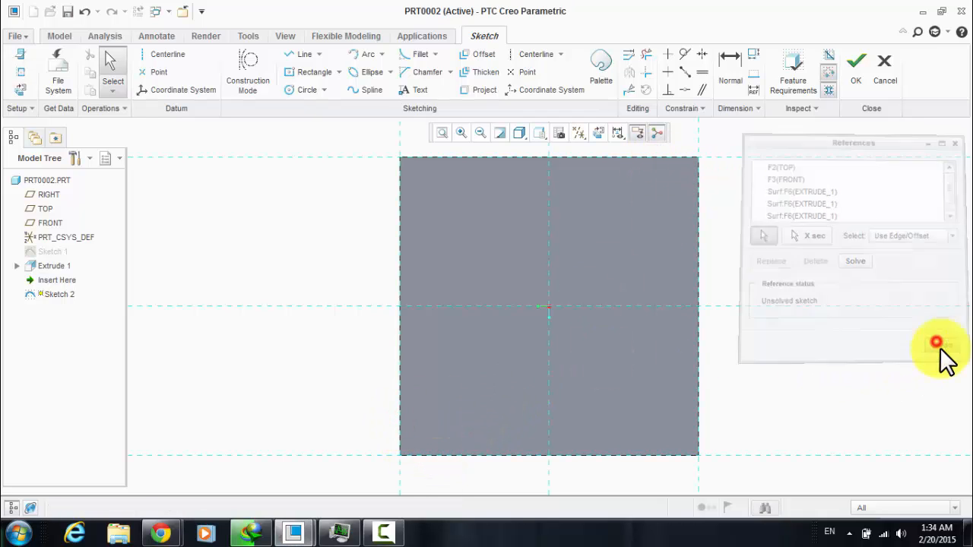
Step: Draw a diagonal line from the plate's lower-left corner to its upper-right corner and finish the sketch
left_click(303, 56)
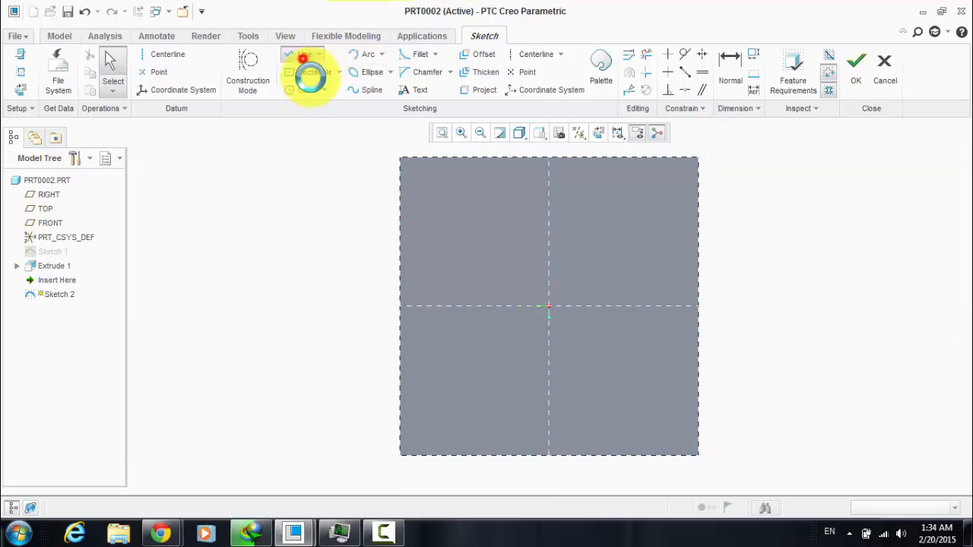
left_click(401, 455)
left_click(699, 159)
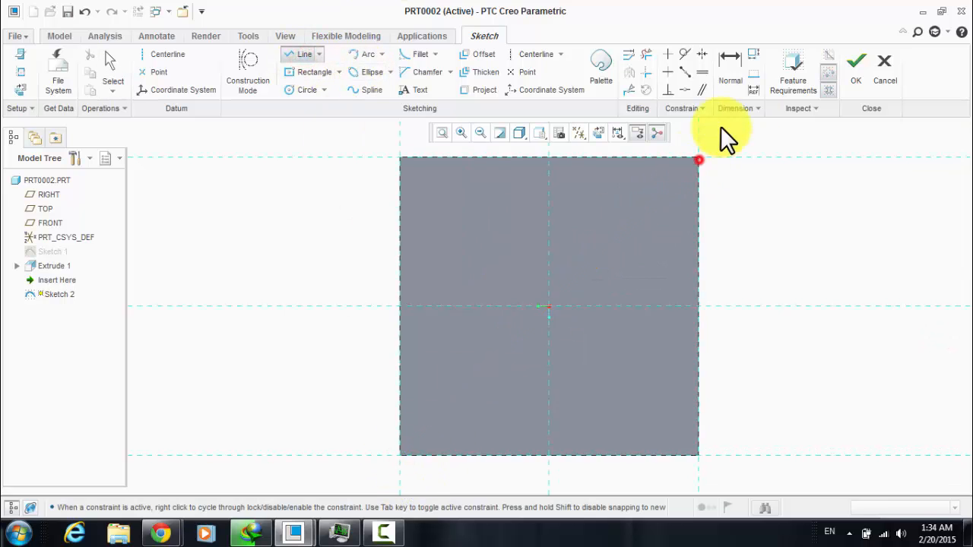
left_click(856, 70)
left_click(335, 246)
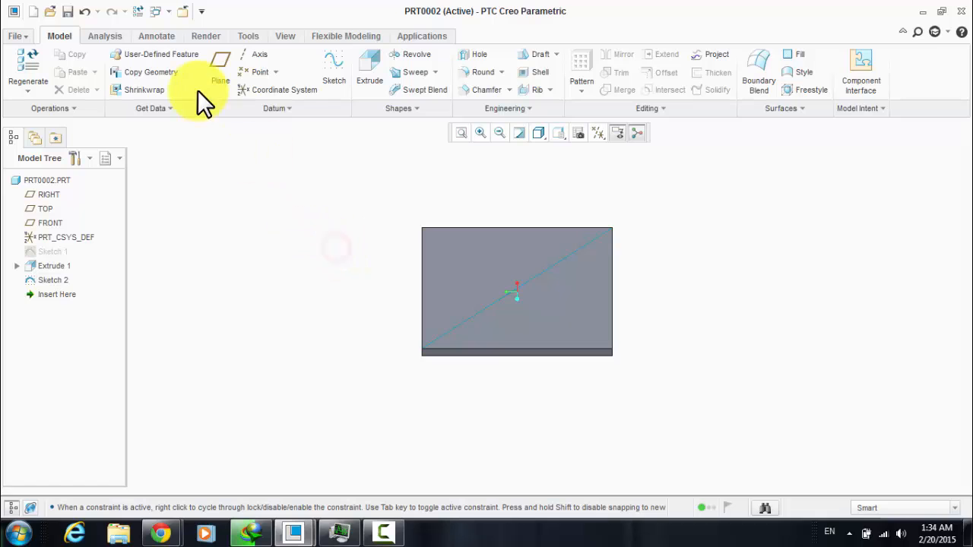
Step: Open the plate's base sketch to check the size of its square profile, and close it without changes
right_click(41, 251)
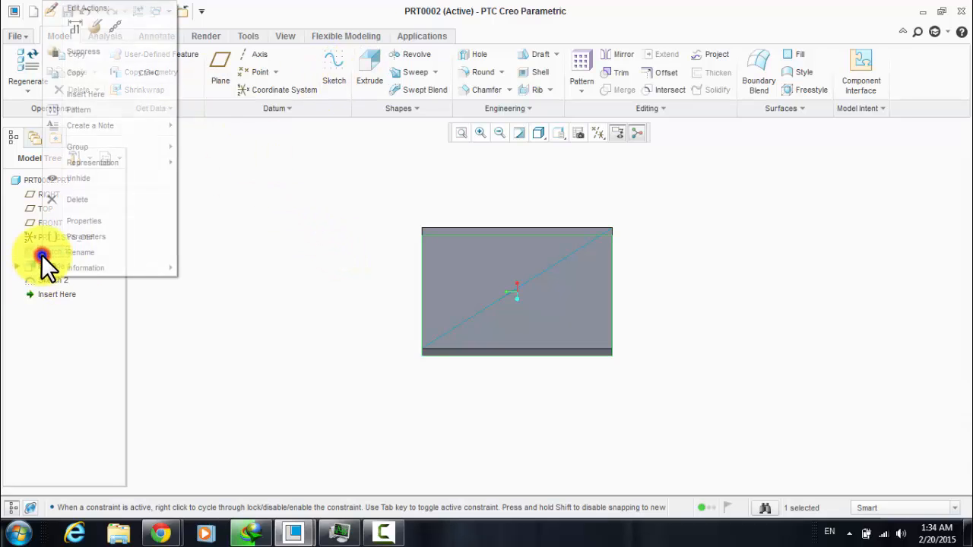
left_click(105, 30)
left_click(598, 133)
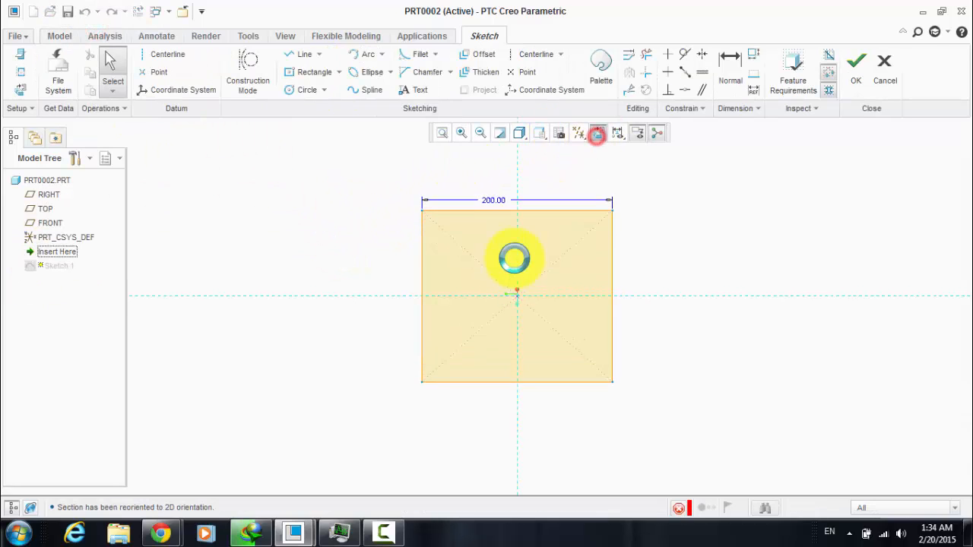
scroll(609, 278, "up", 2)
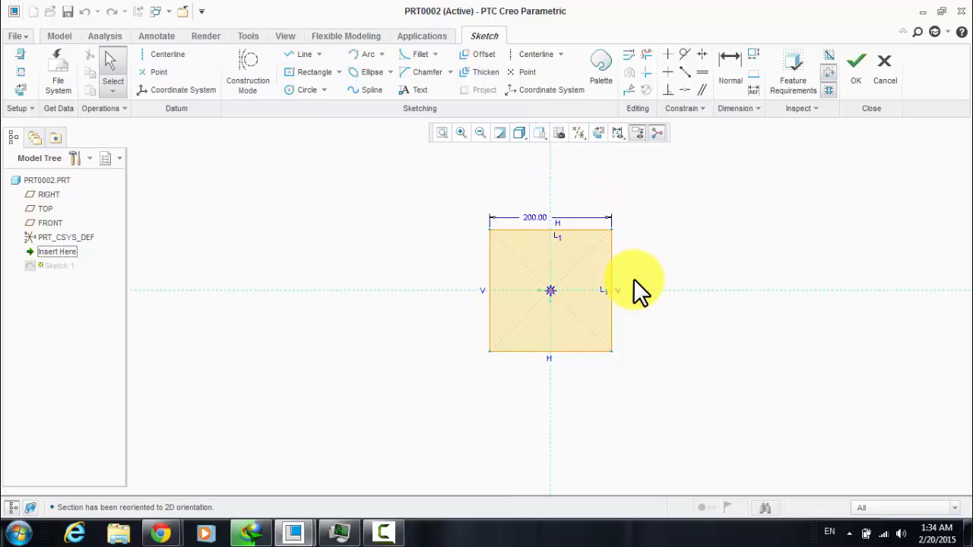
scroll(633, 278, "down", 3)
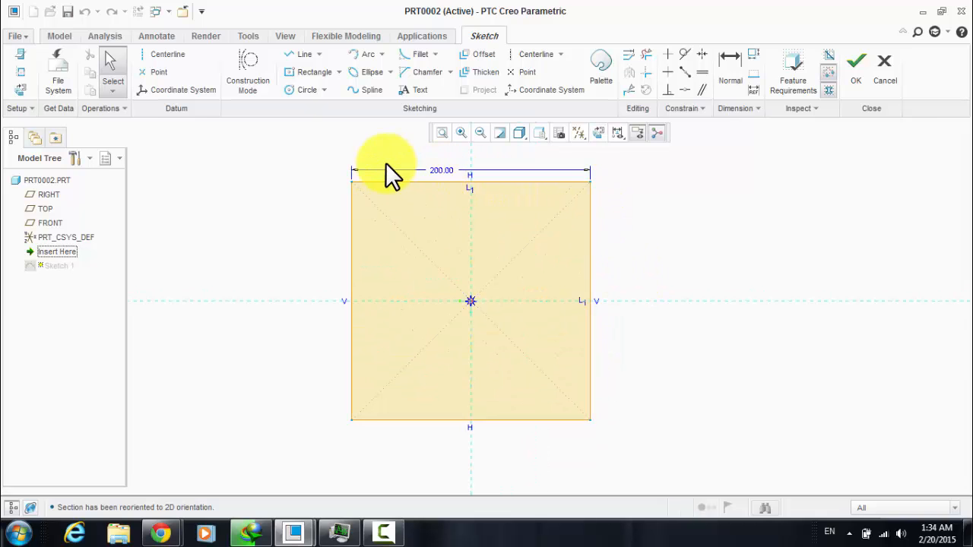
left_click(852, 67)
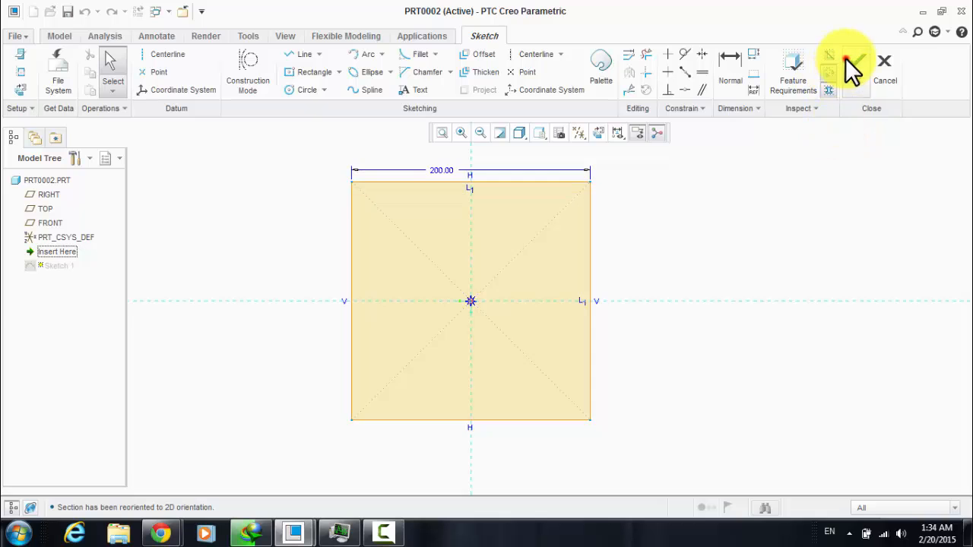
Step: Start another sketch on the plate's top face and draw a circle about 16 in diameter near the lower-left corner
left_click(334, 70)
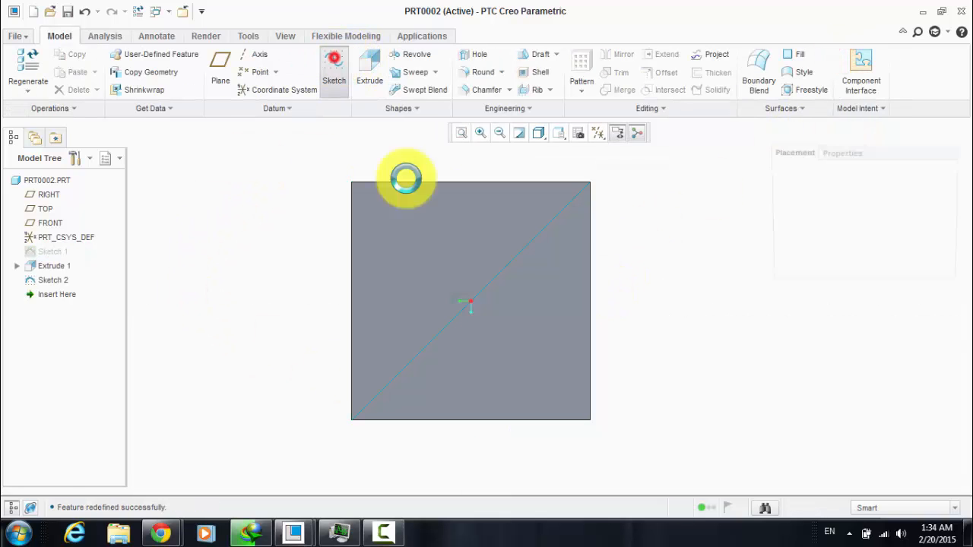
left_click(430, 277)
left_click(895, 316)
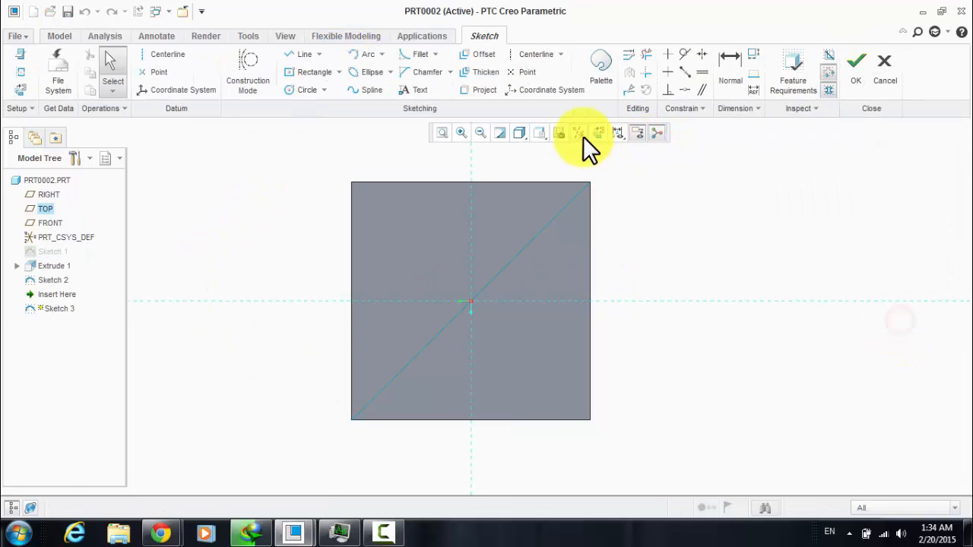
left_click(598, 133)
left_click(304, 90)
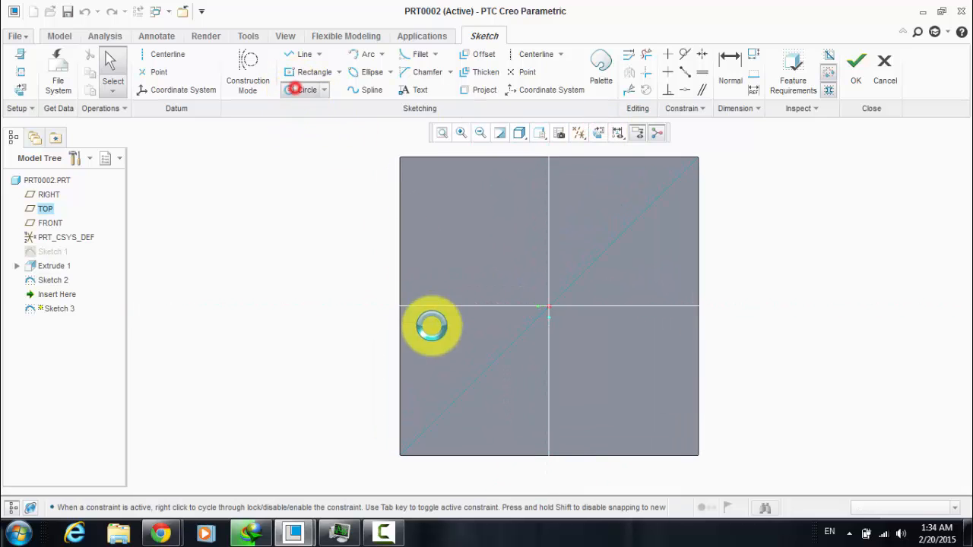
left_click(434, 414)
left_click(443, 422)
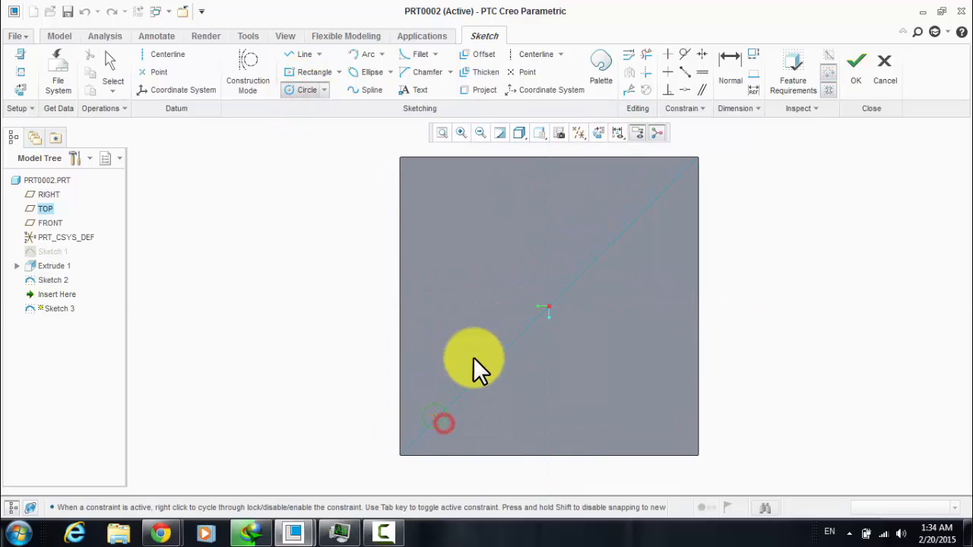
middle_click(473, 356)
Step: Set the circle centre's horizontal and vertical distances from the plate's centre to 85
double_click(494, 409)
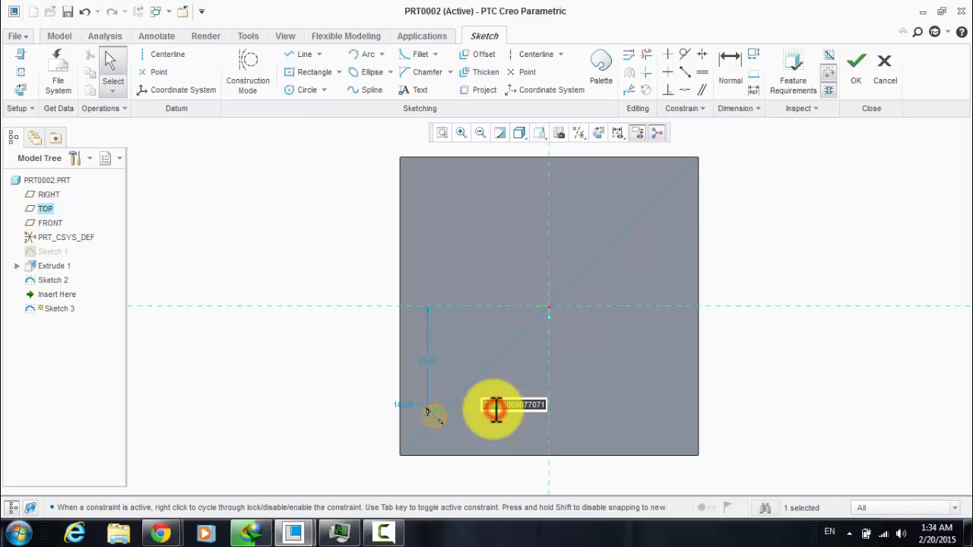
type("85")
key("Return")
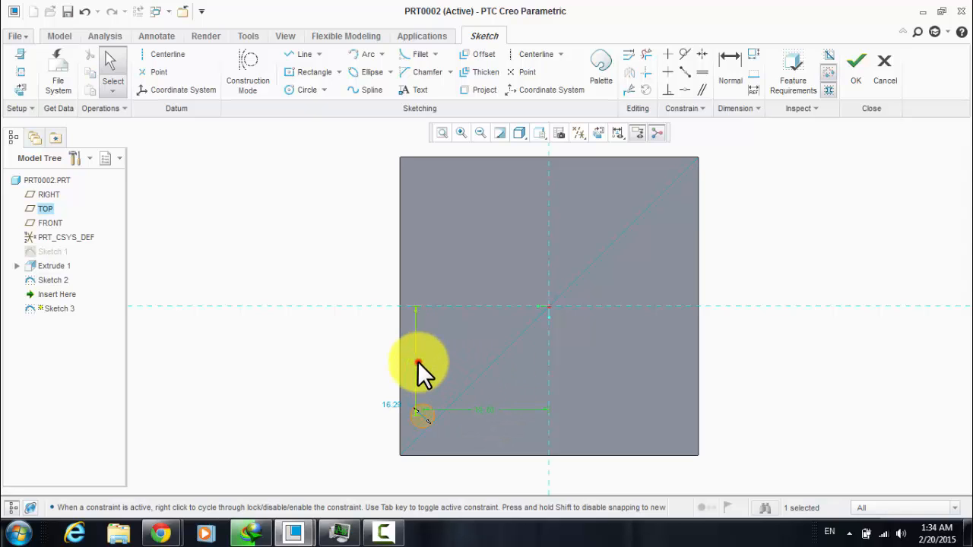
type("85")
key("Return")
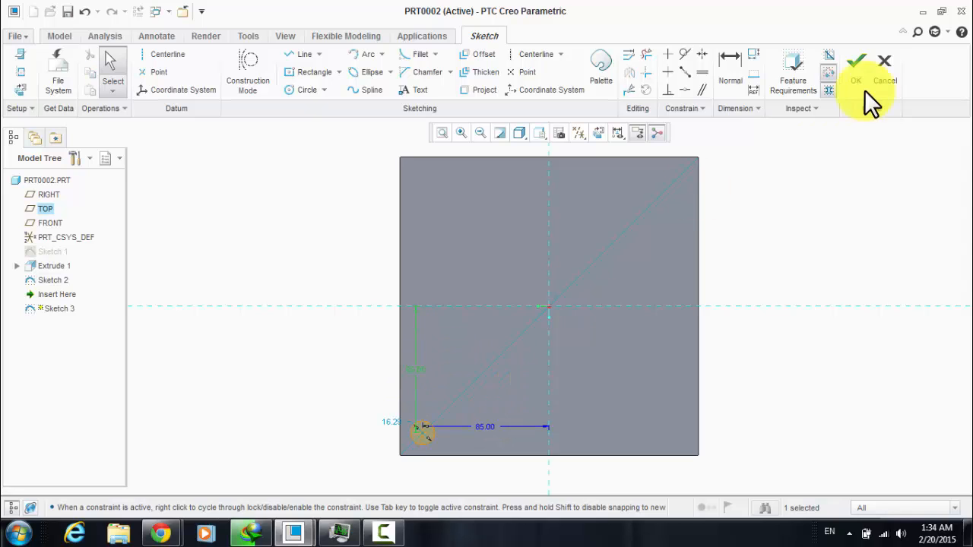
Step: Finish the corner circle's sketch and extrude it 25 to form a pin on the plate
left_click(854, 62)
left_click(369, 76)
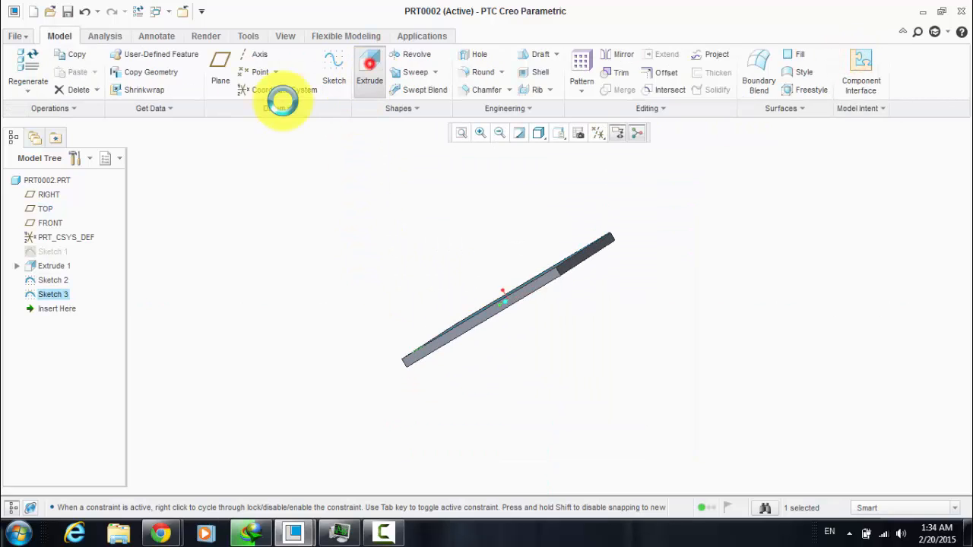
type("25")
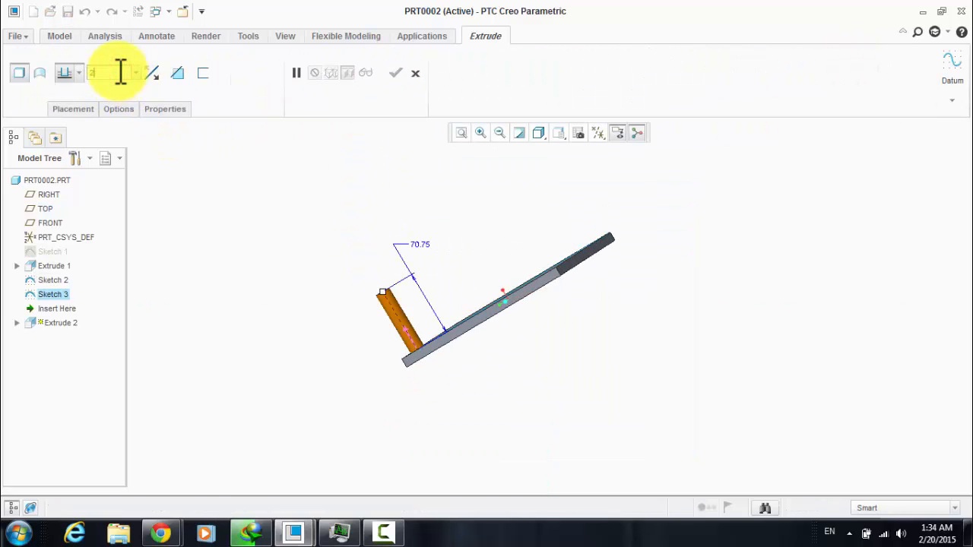
key("Return")
left_click(395, 76)
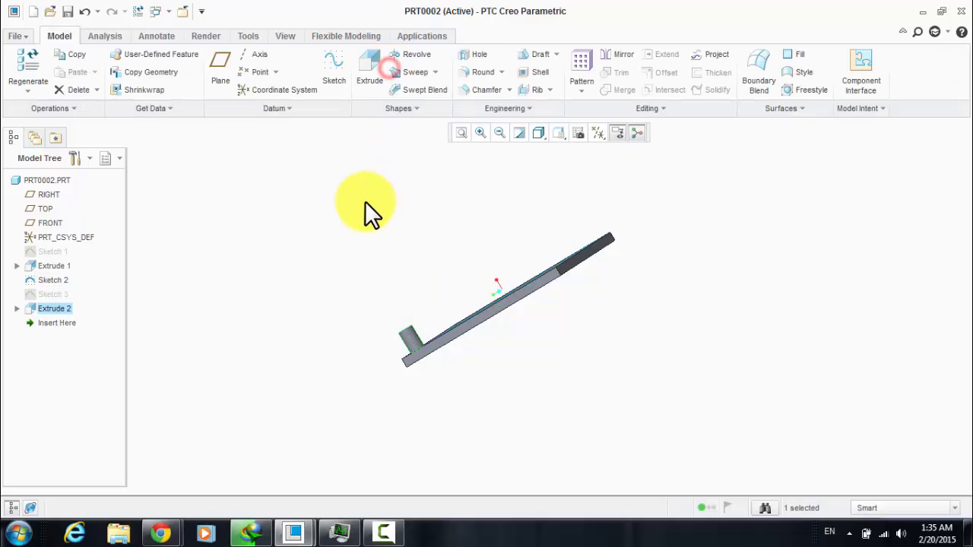
left_click(365, 201)
Step: Start a pattern of the corner pin and set the pattern type to Direction
left_click(52, 308)
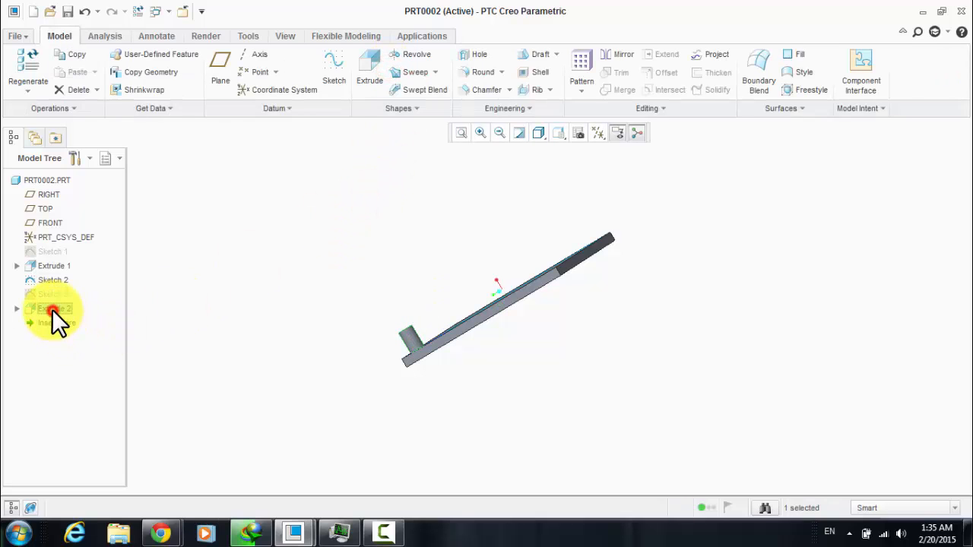
middle_click_drag(505, 186, 496, 225)
left_click(578, 65)
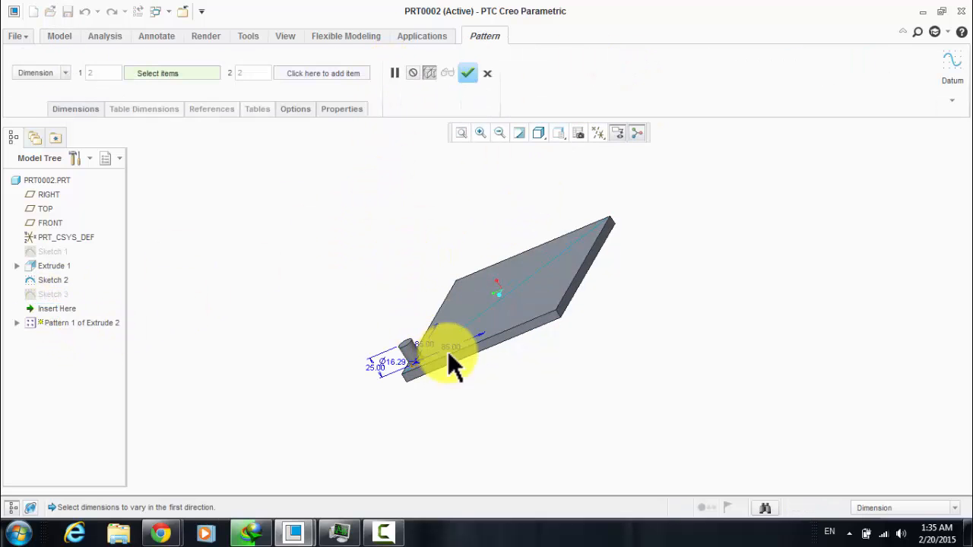
middle_click_drag(447, 351, 334, 275)
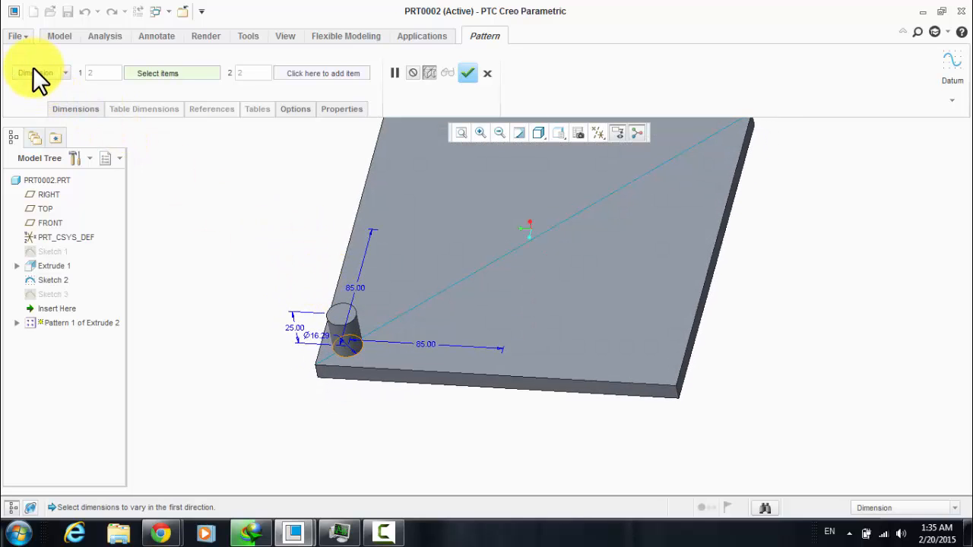
left_click(34, 67)
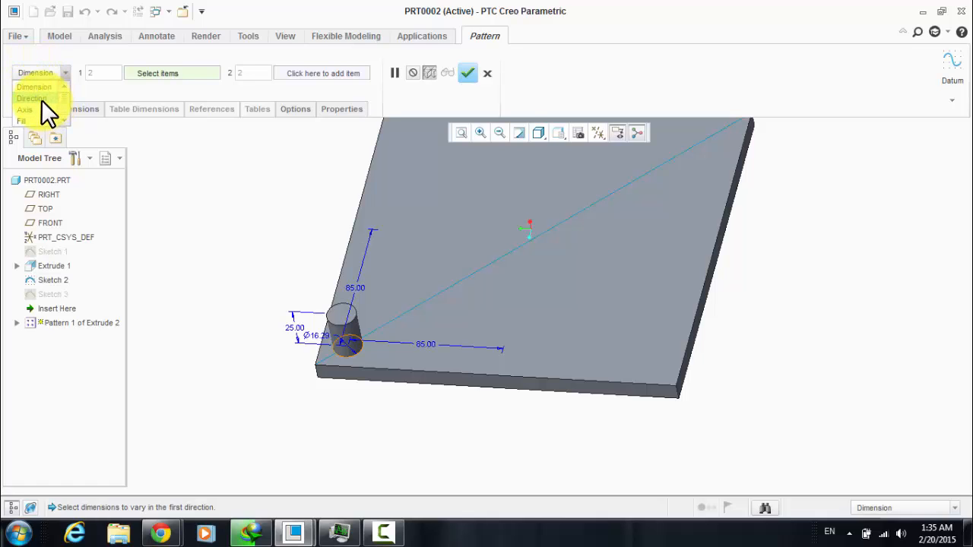
left_click(41, 99)
Step: Use the plate's front top edge as the pattern's first direction
scroll(323, 355, "up", 2)
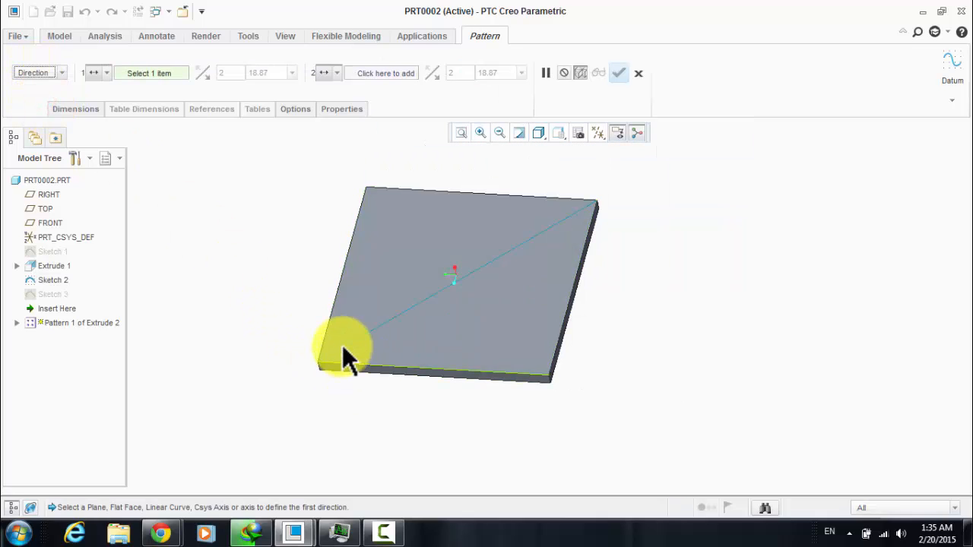
scroll(412, 303, "up", 1)
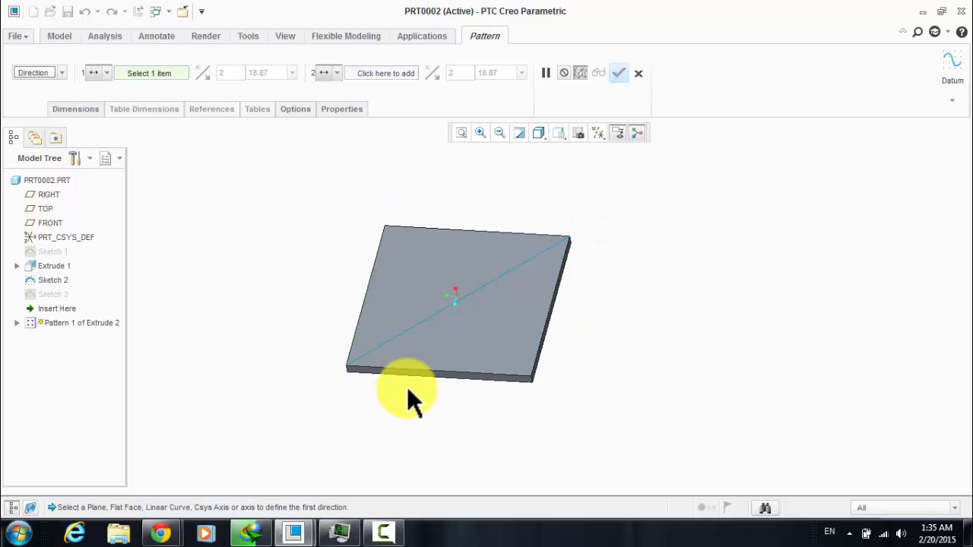
scroll(412, 393, "down", 2)
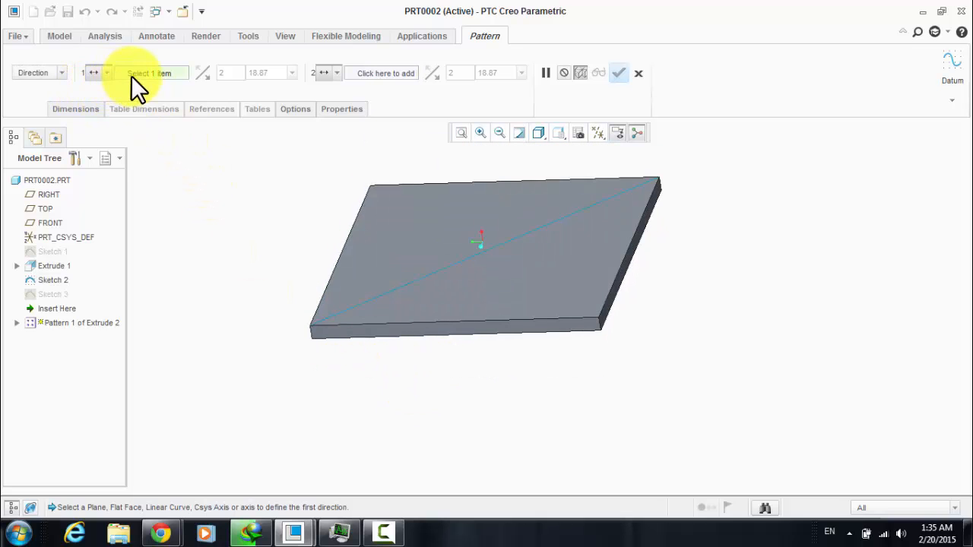
mouse_move(328, 375)
middle_mouse_down()
mouse_move(266, 294)
mouse_move(256, 327)
mouse_move(246, 308)
middle_mouse_up()
middle_click_drag(352, 383, 351, 347)
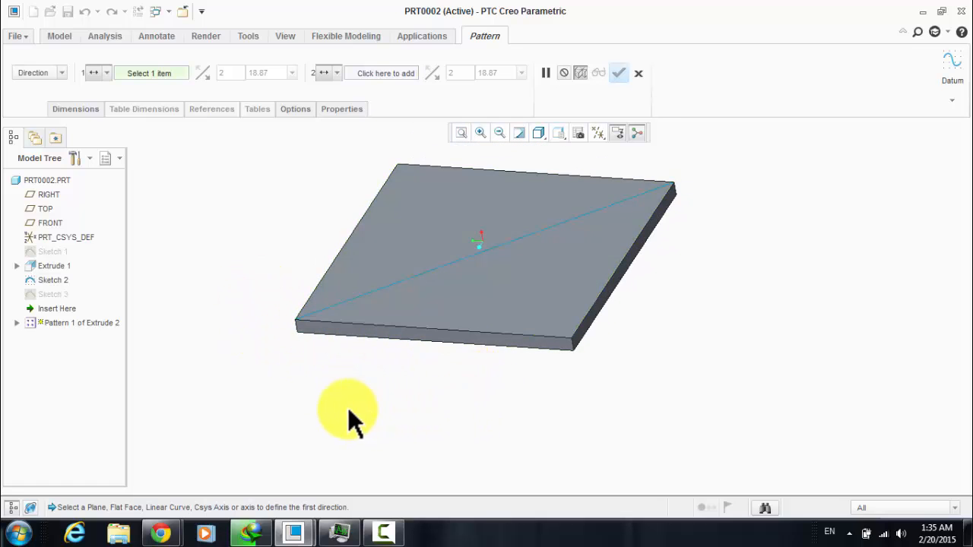
left_click(394, 328)
middle_click_drag(332, 373, 346, 391)
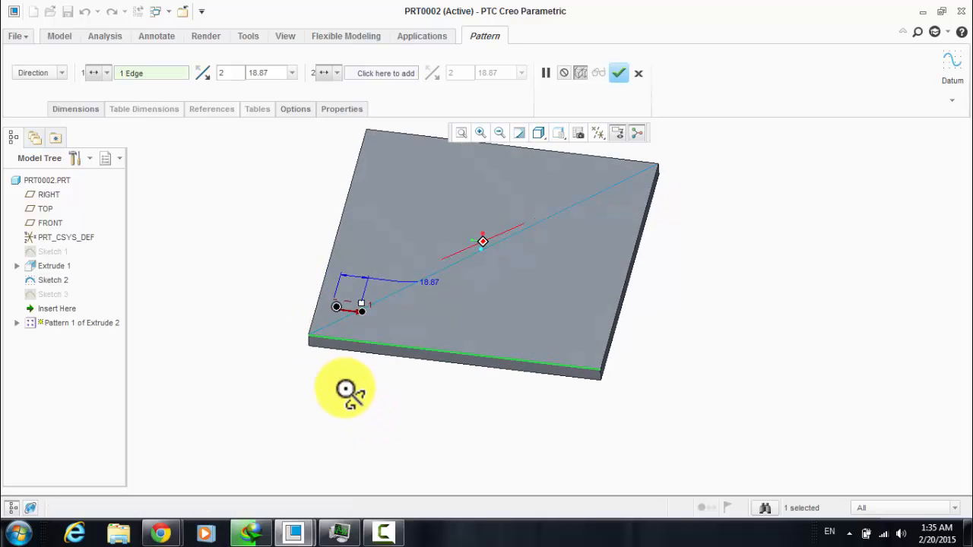
Step: Set the first direction to 5 members spaced 25 apart and create the pattern
left_click(228, 72)
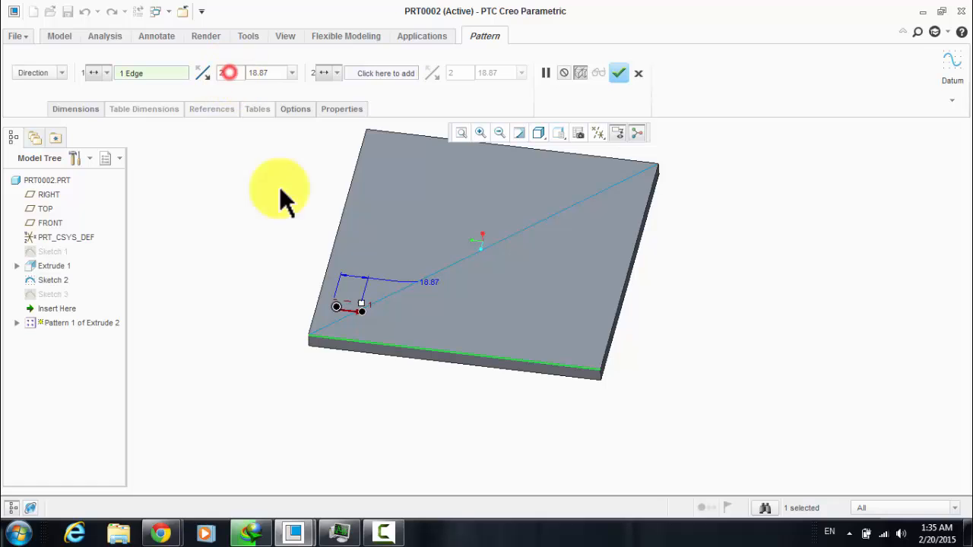
left_click(352, 386)
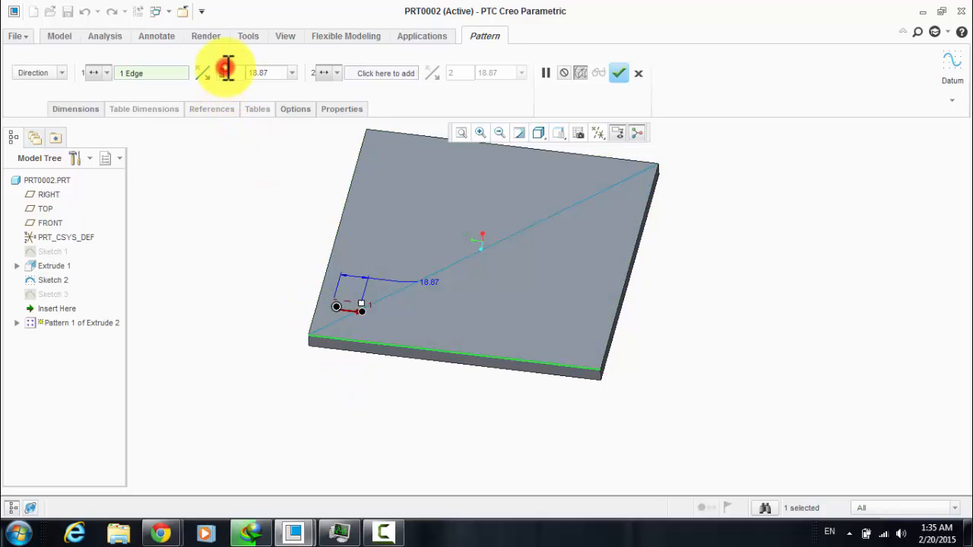
type("5")
key("Return")
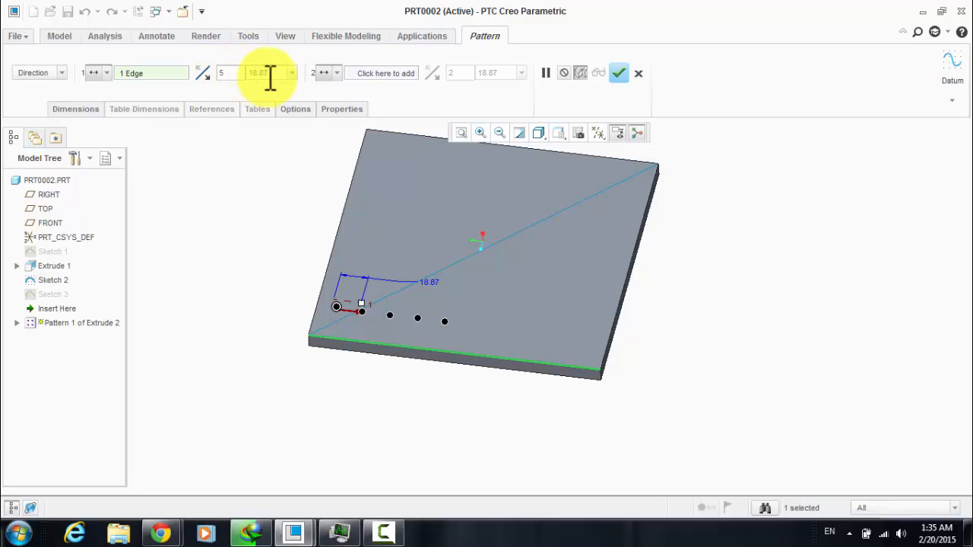
type("25")
key("Return")
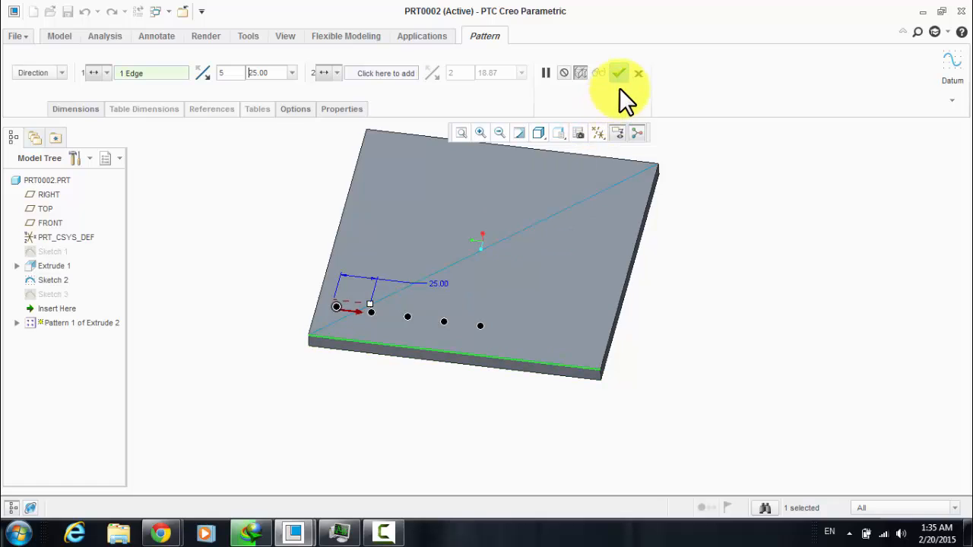
left_click(619, 60)
middle_click_drag(430, 392, 424, 352)
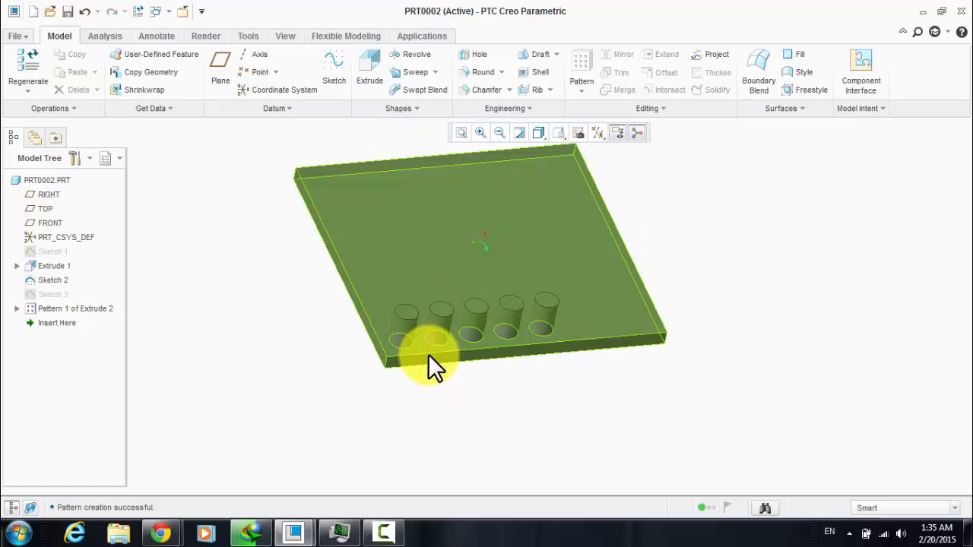
Step: Redefine the pin pattern to follow the plate's left side edge instead of the front edge, flipping the direction so the pins lie on the plate
right_click(62, 308)
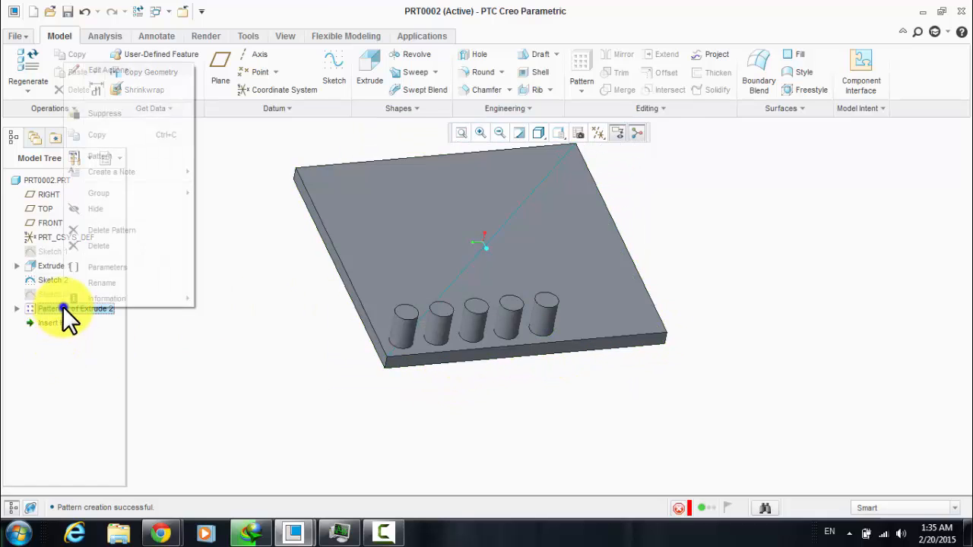
left_click(119, 88)
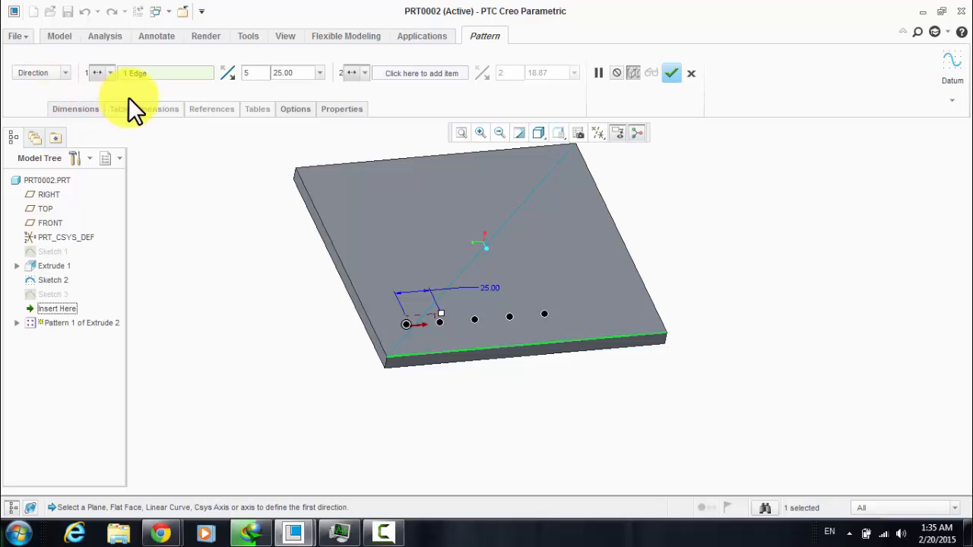
left_click(137, 72)
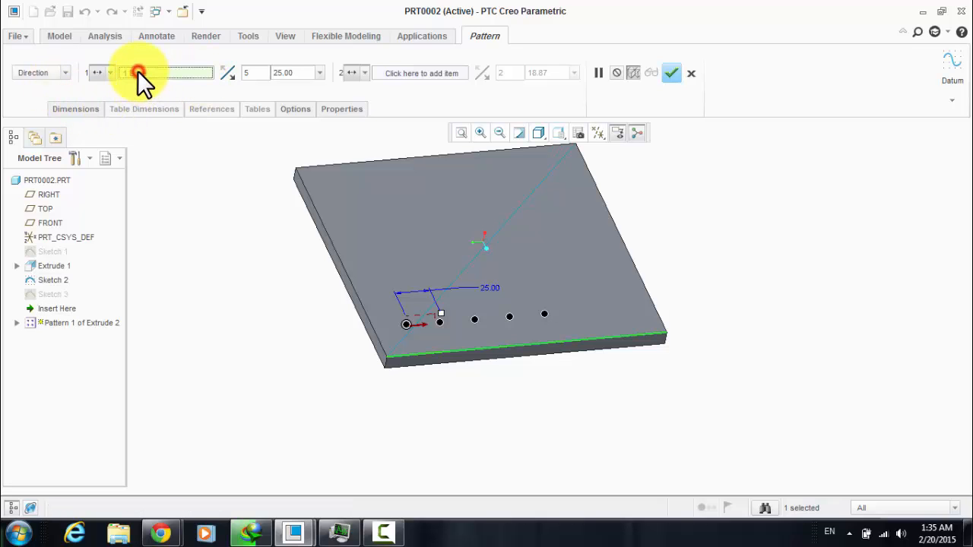
right_click(157, 73)
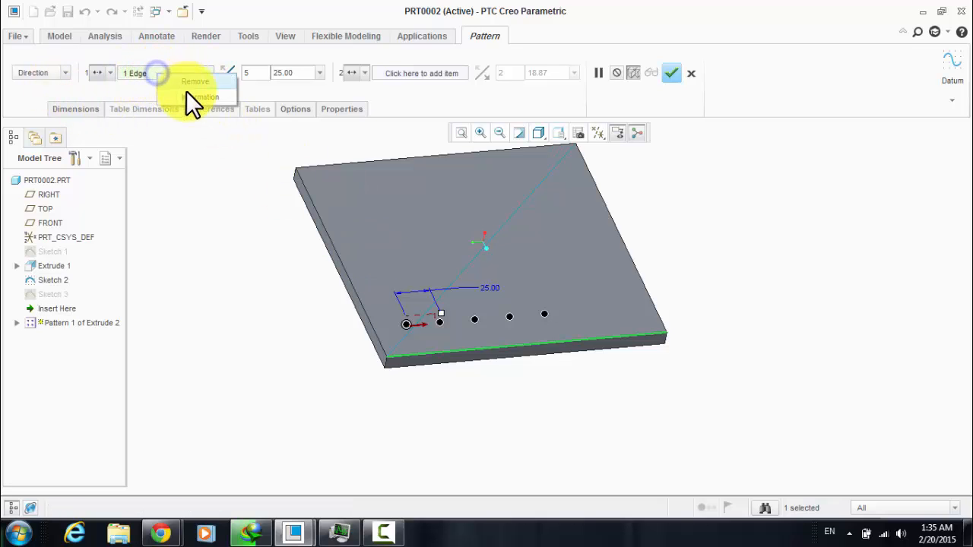
left_click(191, 84)
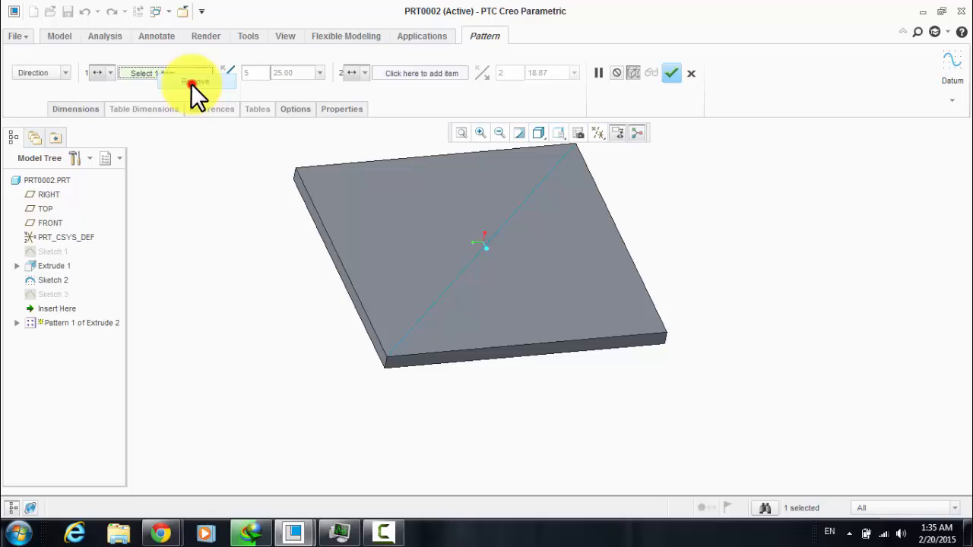
left_click(347, 276)
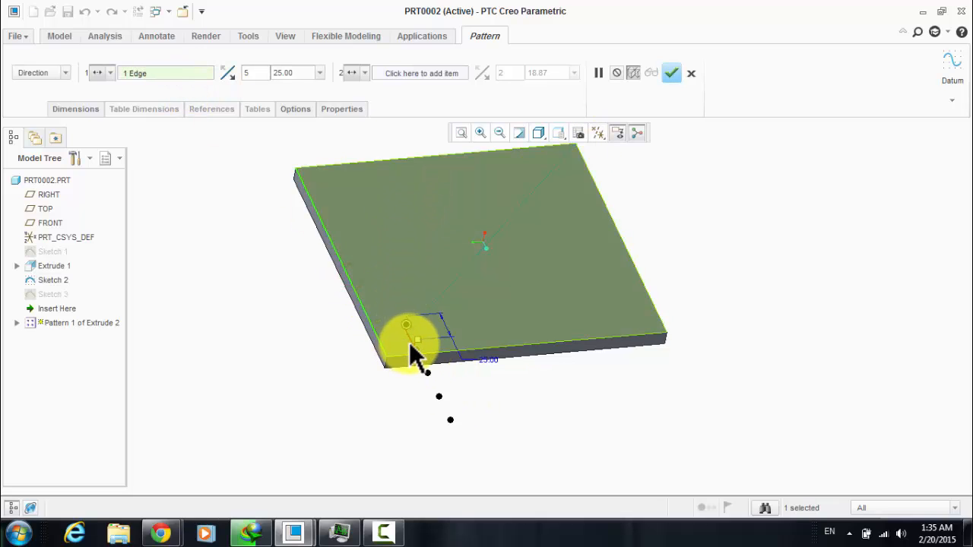
middle_click_drag(453, 372, 373, 232)
left_click(347, 240)
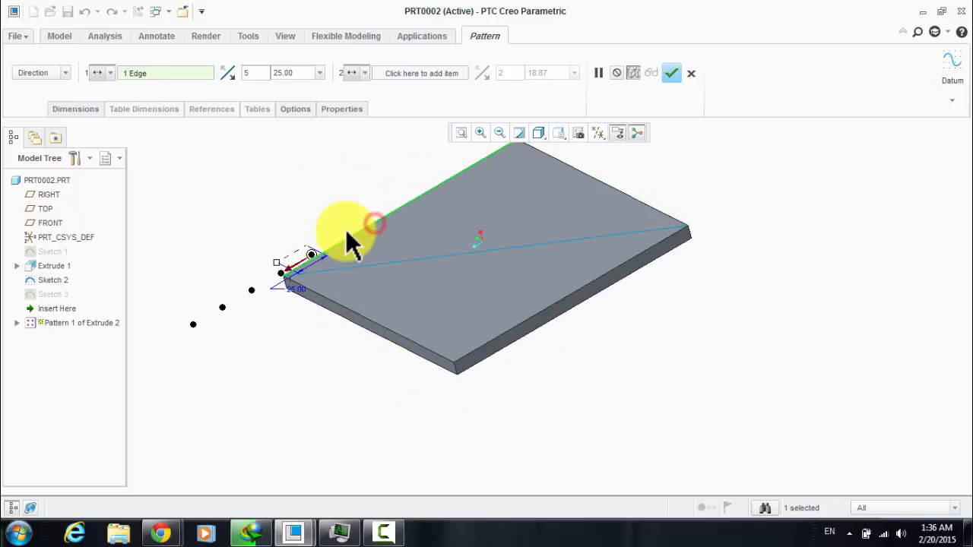
left_click(227, 73)
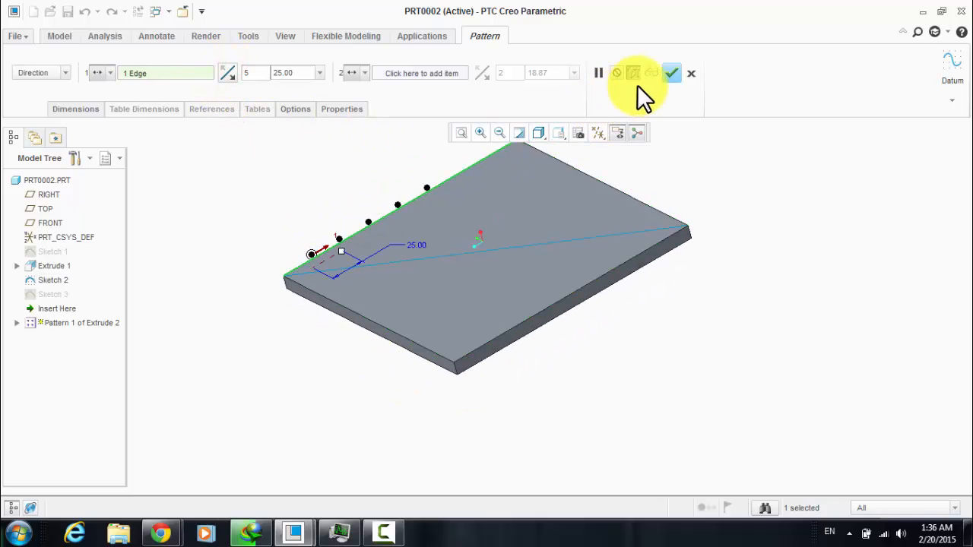
left_click(671, 73)
middle_click_drag(269, 465, 363, 393)
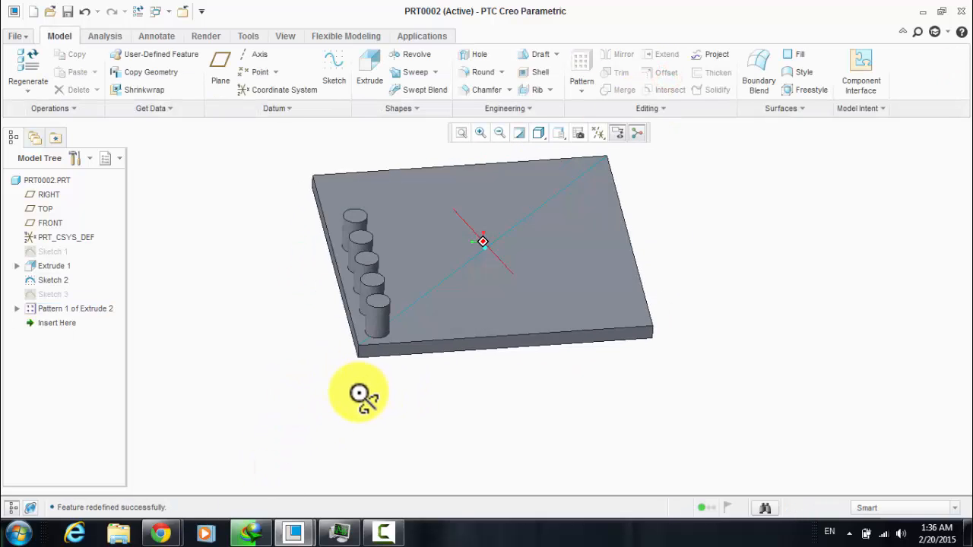
Step: Edit the pin pattern again, replace its direction reference with the diagonal line, and flip the direction towards the plate's opposite corner
right_click(88, 308)
left_click(133, 88)
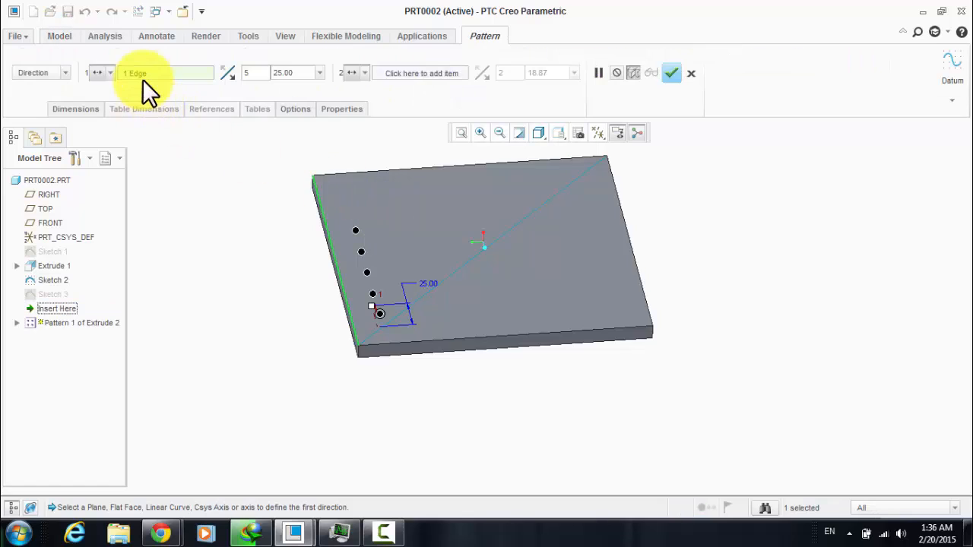
left_click(168, 76)
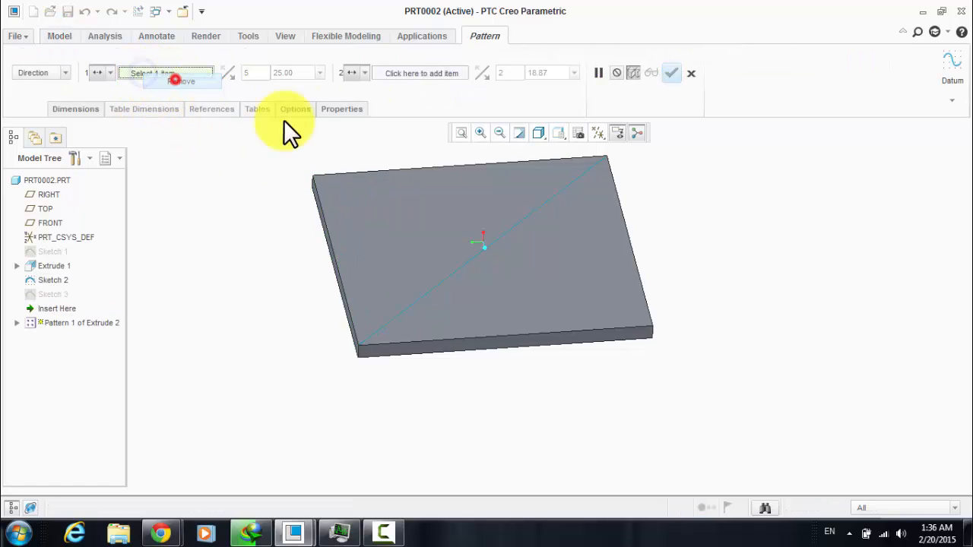
left_click(472, 260)
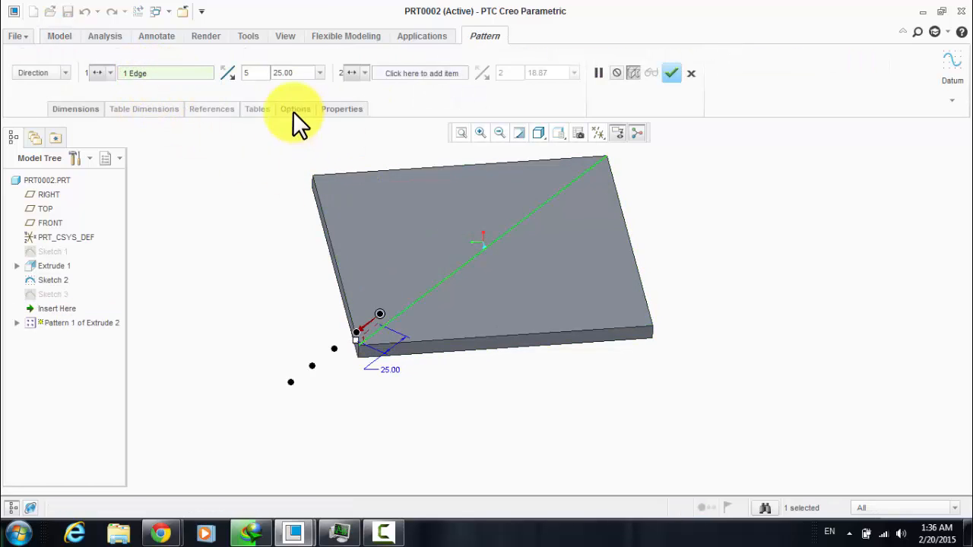
left_click(231, 72)
Step: Set the number of members along the diagonal to 10 and accept the pattern
double_click(259, 73)
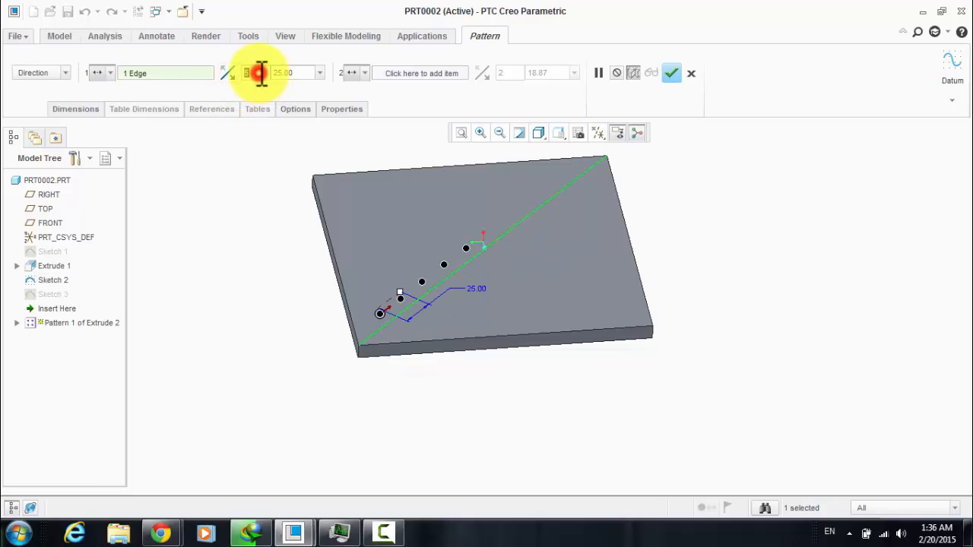
type("10")
key("Return")
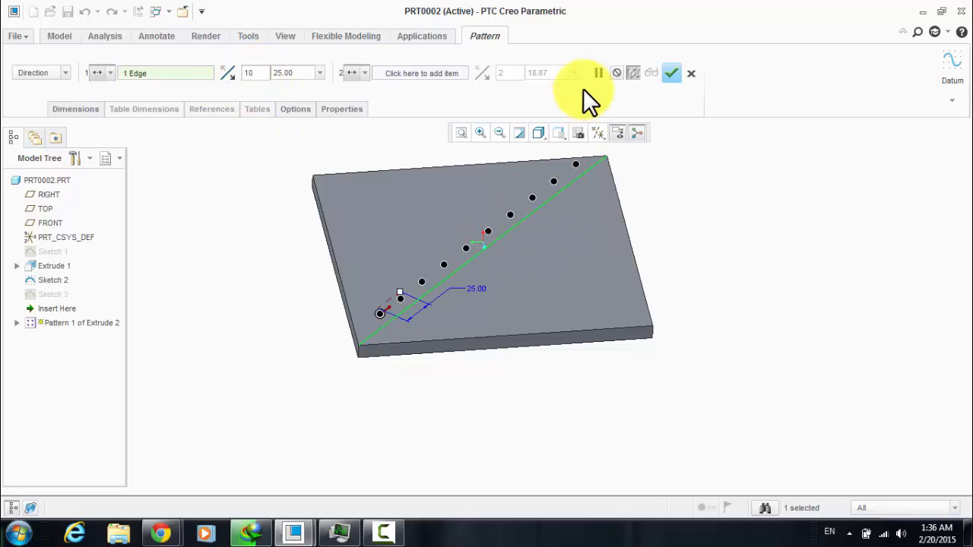
left_click(671, 73)
middle_click_drag(475, 368, 363, 315)
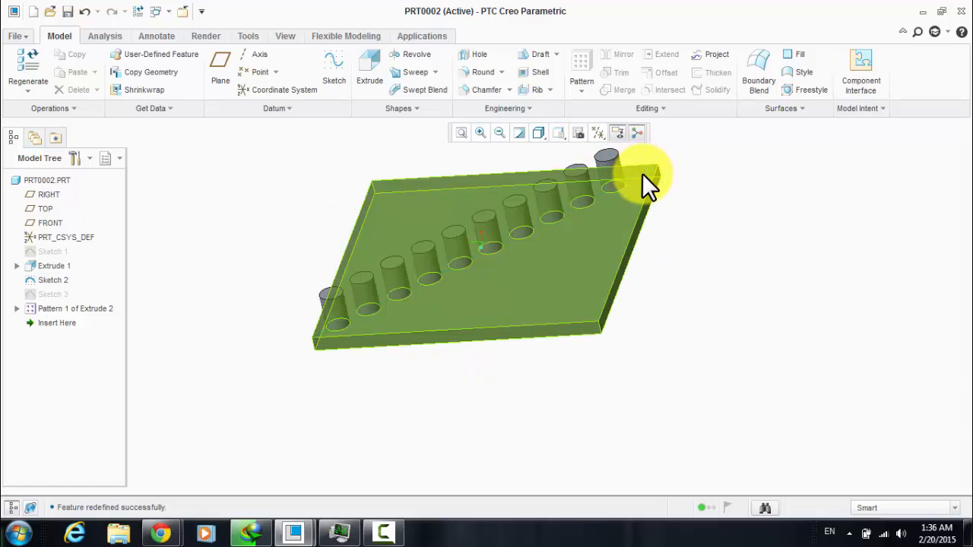
middle_click_drag(702, 267, 686, 235)
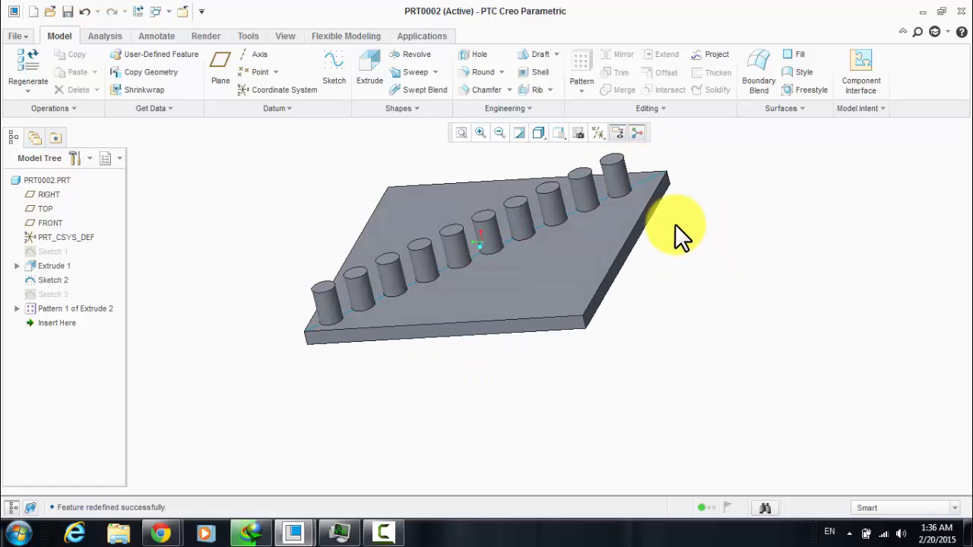
left_click(646, 176)
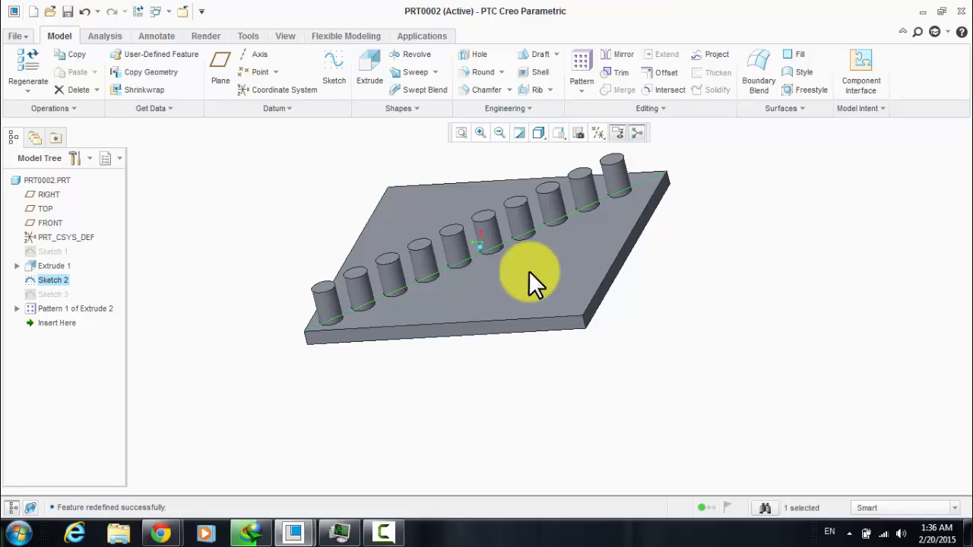
mouse_move(339, 367)
middle_mouse_down()
mouse_move(322, 347)
mouse_move(330, 369)
middle_mouse_up()
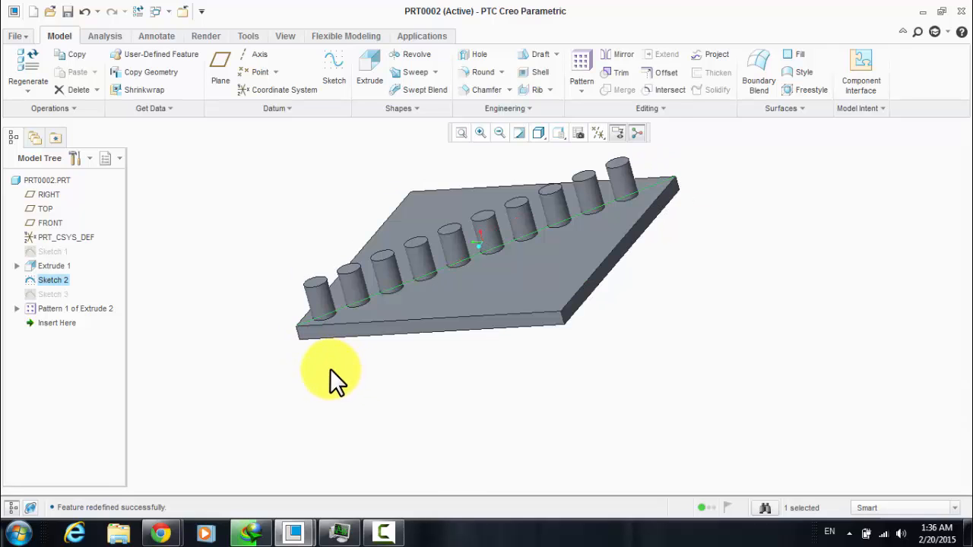
Step: Redefine the pin pattern to use the plate's short vertical corner edge as its direction reference, stacking the pins upward
right_click(85, 310)
left_click(141, 91)
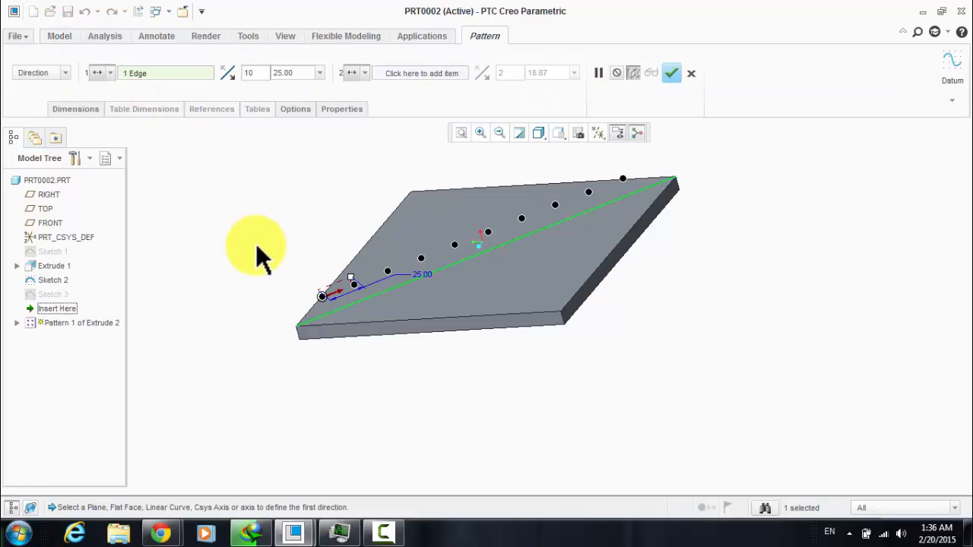
right_click(168, 72)
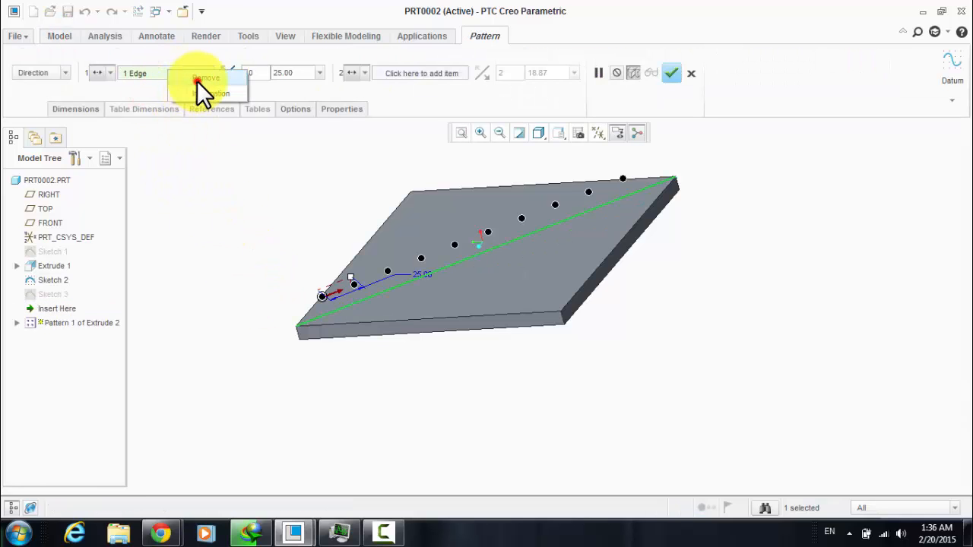
left_click(197, 80)
left_click(299, 332)
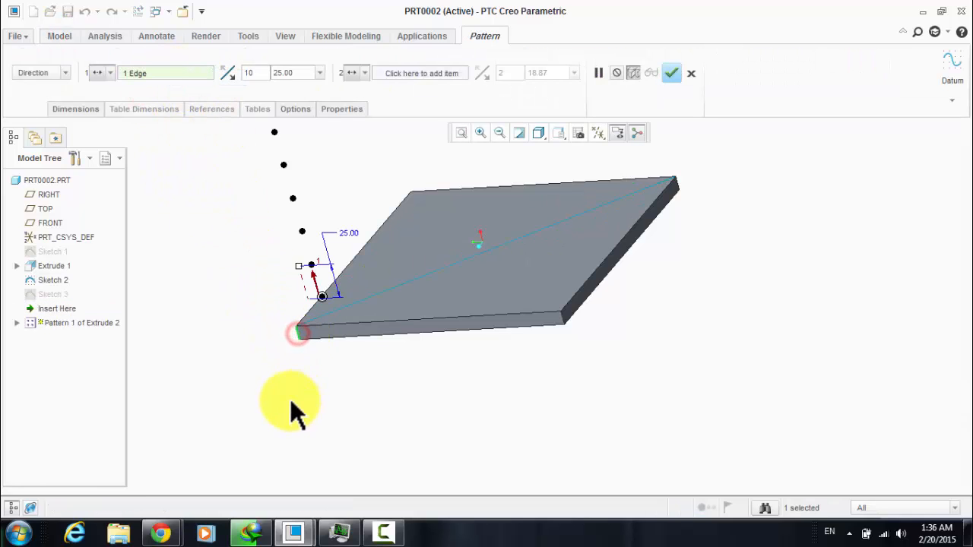
scroll(297, 380, "down", 3)
left_click(671, 73)
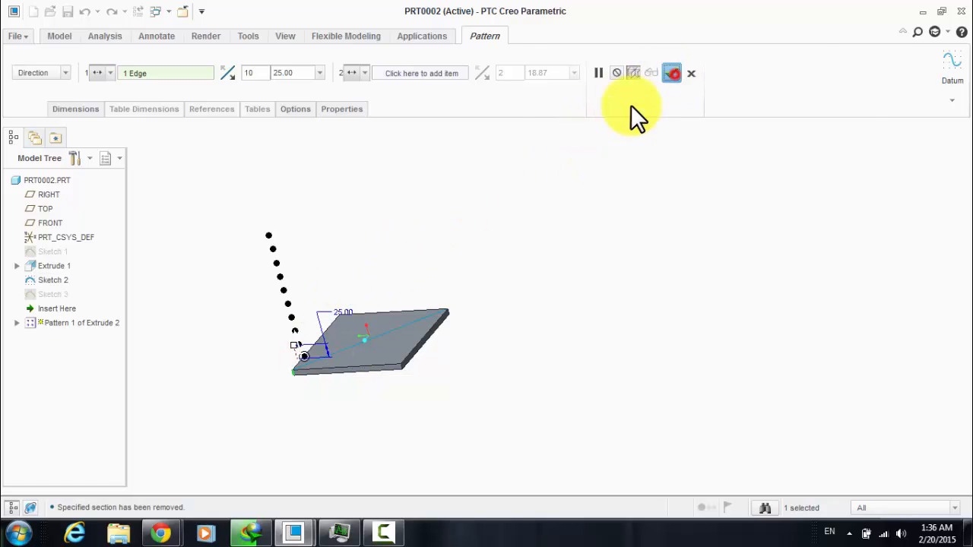
left_click(330, 276)
middle_click_drag(329, 276, 302, 354)
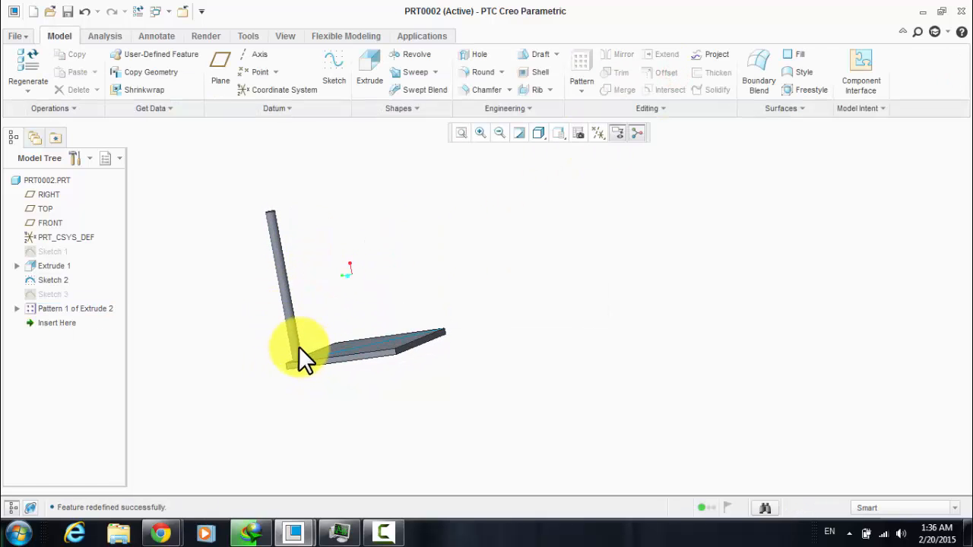
Step: Edit the vertical pin pattern again, set the spacing between members to 30, and accept the pattern
left_click(66, 308)
right_click(66, 308)
left_click(130, 115)
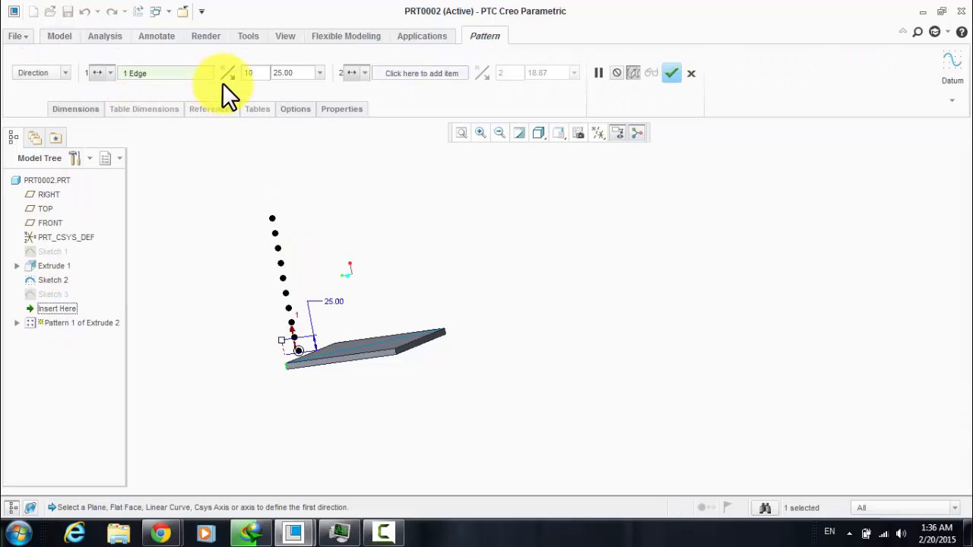
double_click(288, 74)
type("30")
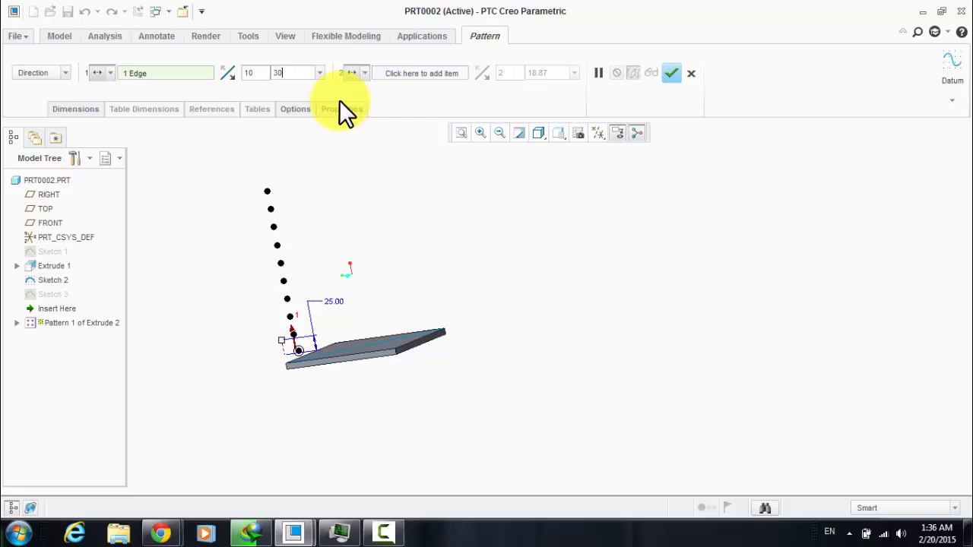
key("Return")
left_click(671, 73)
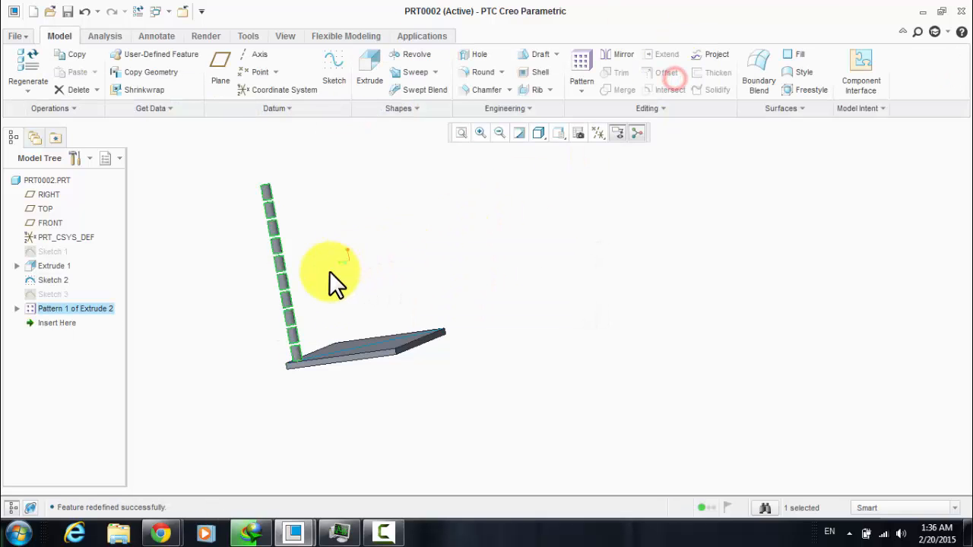
left_click(373, 200)
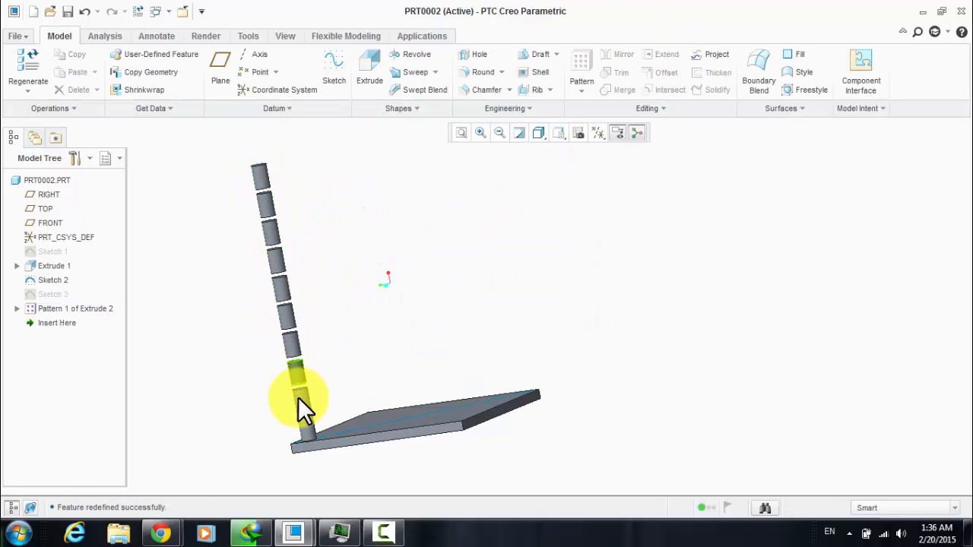
middle_click_drag(403, 280, 250, 341)
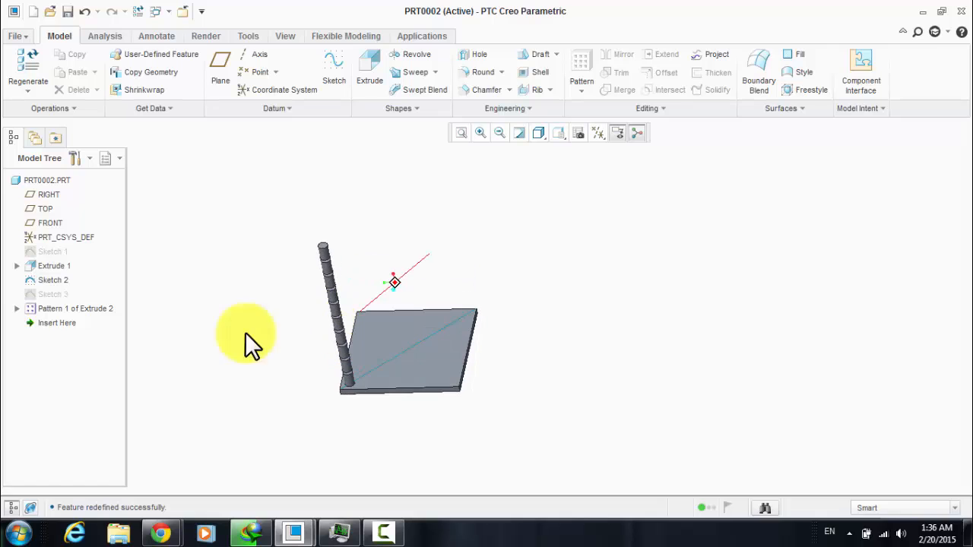
Step: Reopen the pin pattern definition and replace its vertical direction reference with the plate's front edge
right_click(98, 306)
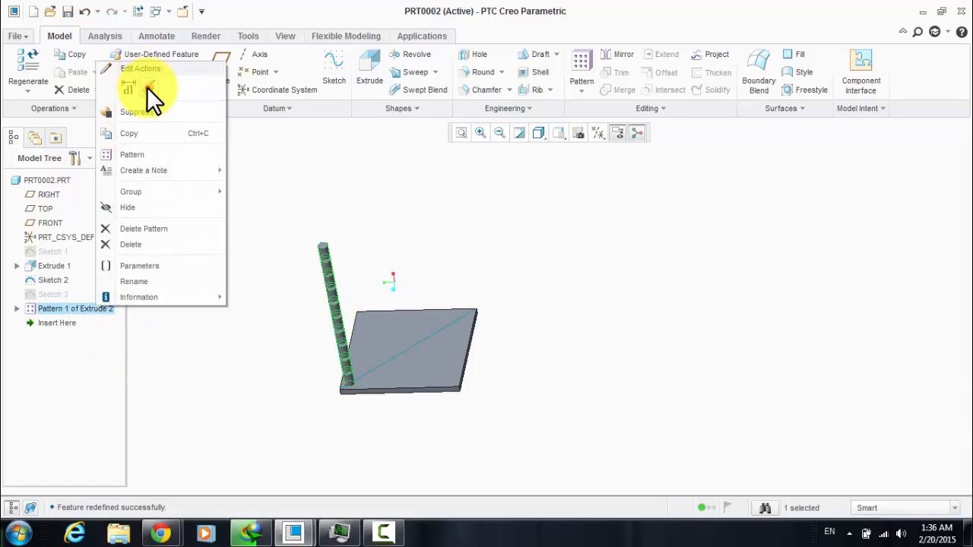
left_click(147, 89)
right_click(147, 76)
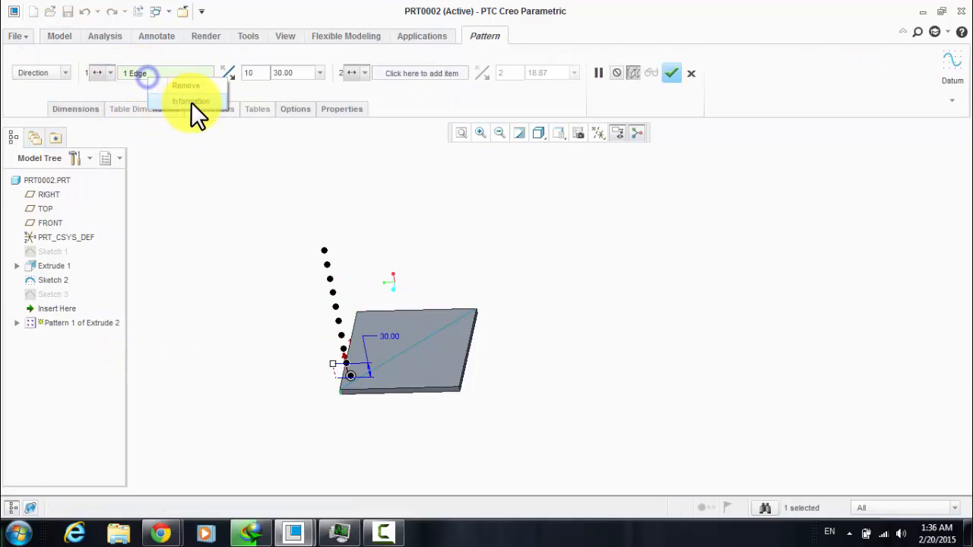
left_click(199, 86)
scroll(371, 382, "up", 5)
left_click(377, 353)
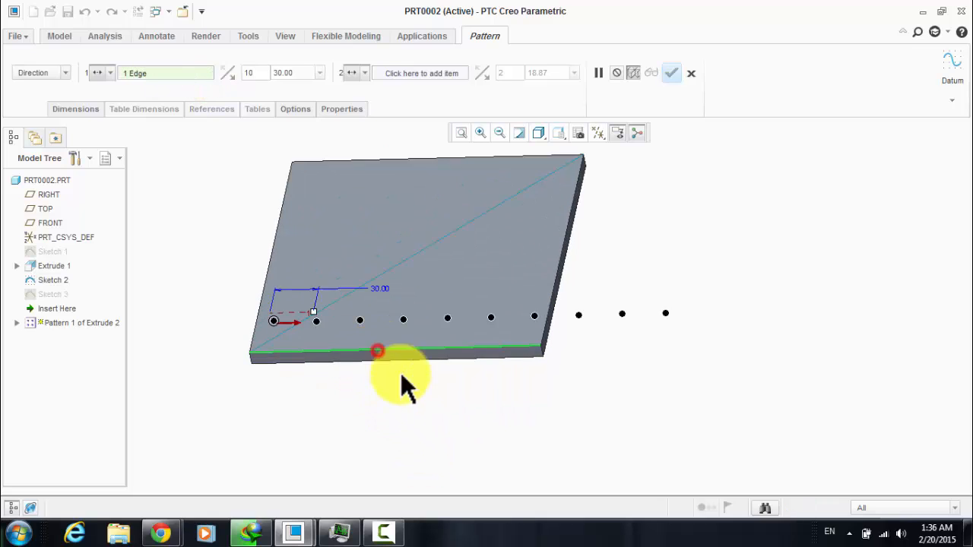
scroll(401, 376, "down", 3)
Step: Set the first direction to 7 members spaced 25 apart
double_click(261, 73)
type("7")
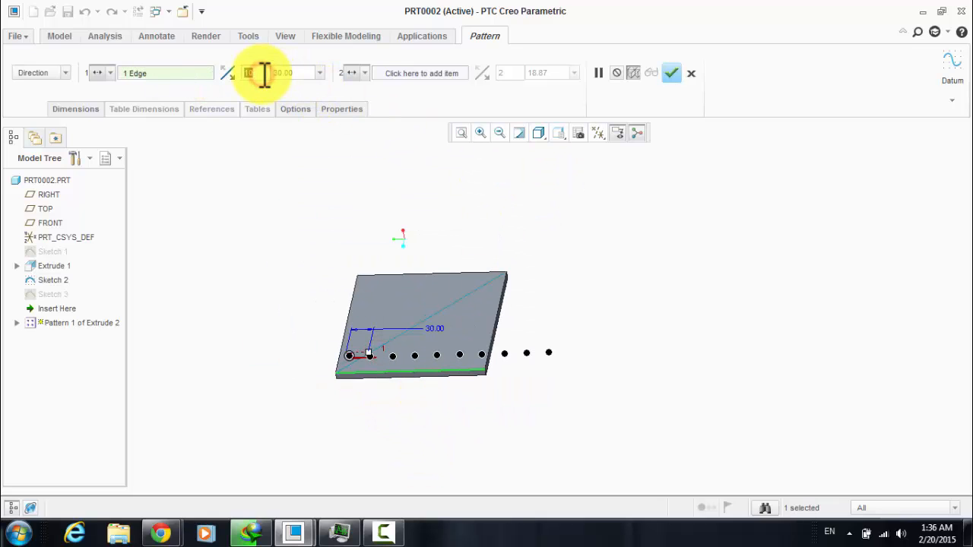
key("Return")
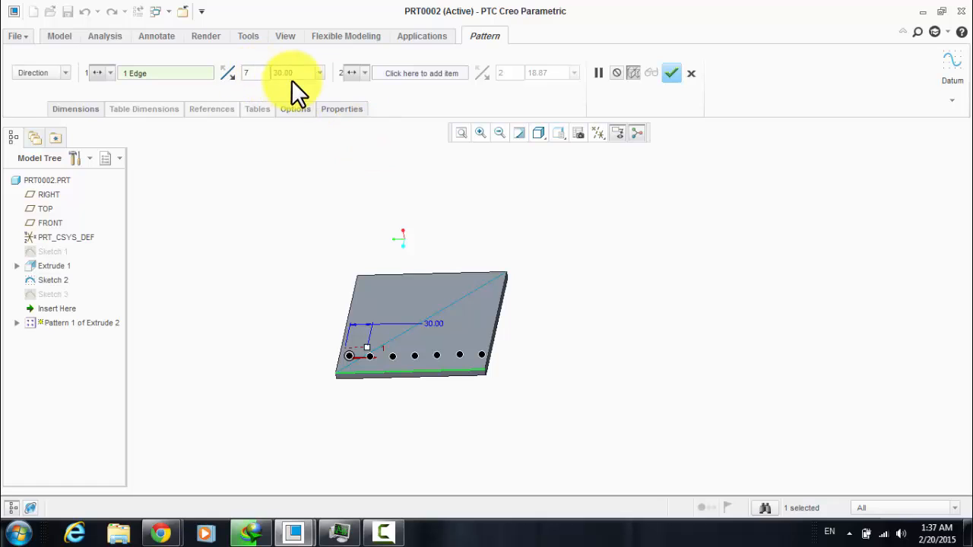
double_click(301, 72)
type("25")
key("Return")
middle_click_drag(418, 217, 425, 250)
middle_click_drag(504, 337, 433, 345)
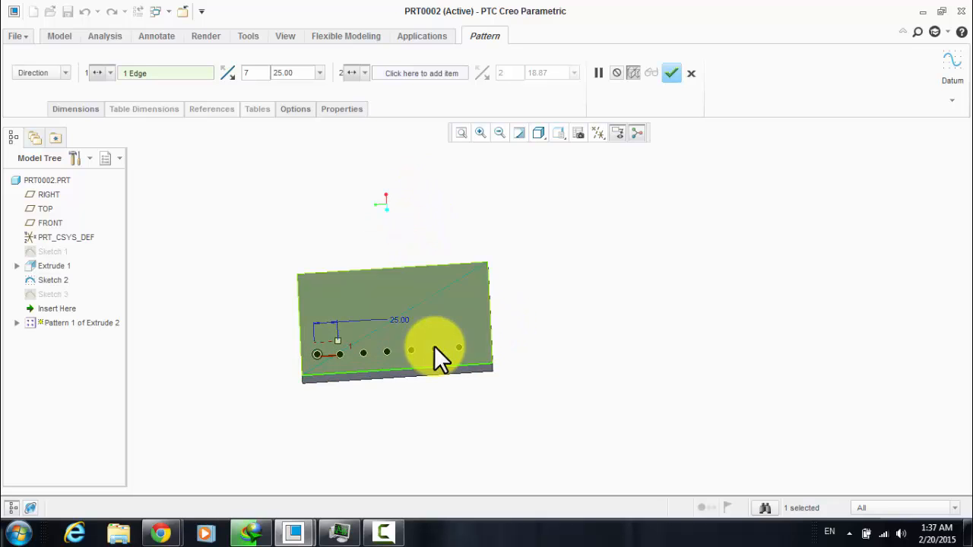
middle_click_drag(539, 352, 402, 278)
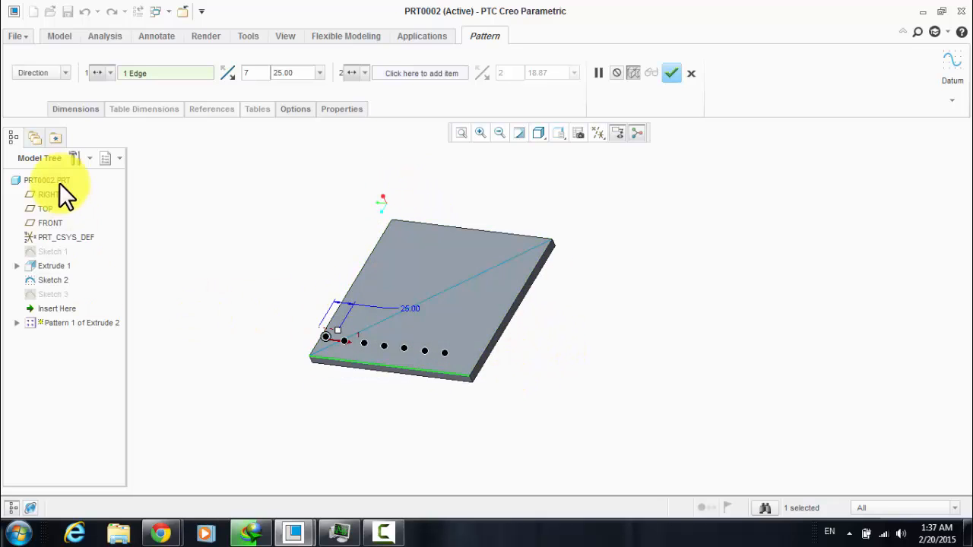
Step: Add the plate's left side edge as the second pattern direction and flip it so the rows run across the plate
left_click(421, 72)
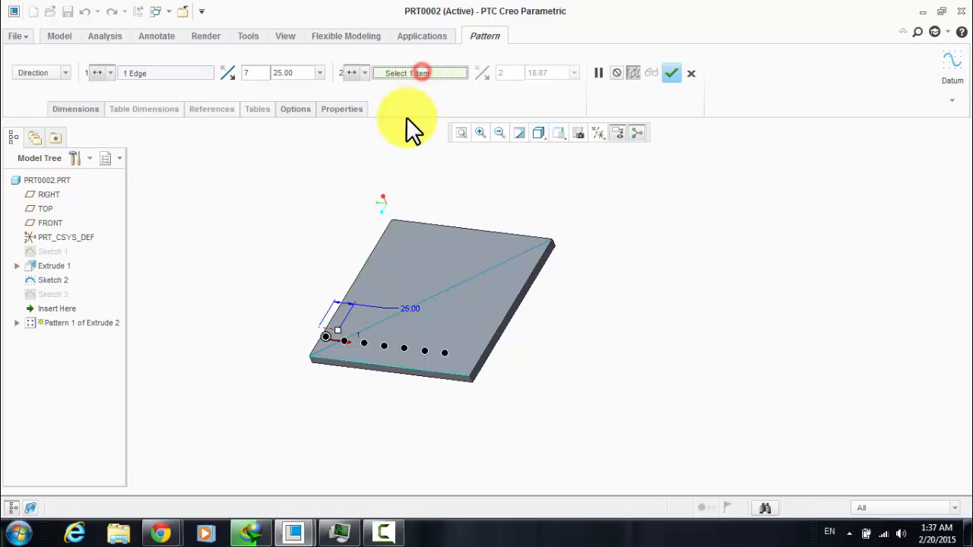
left_click(359, 268)
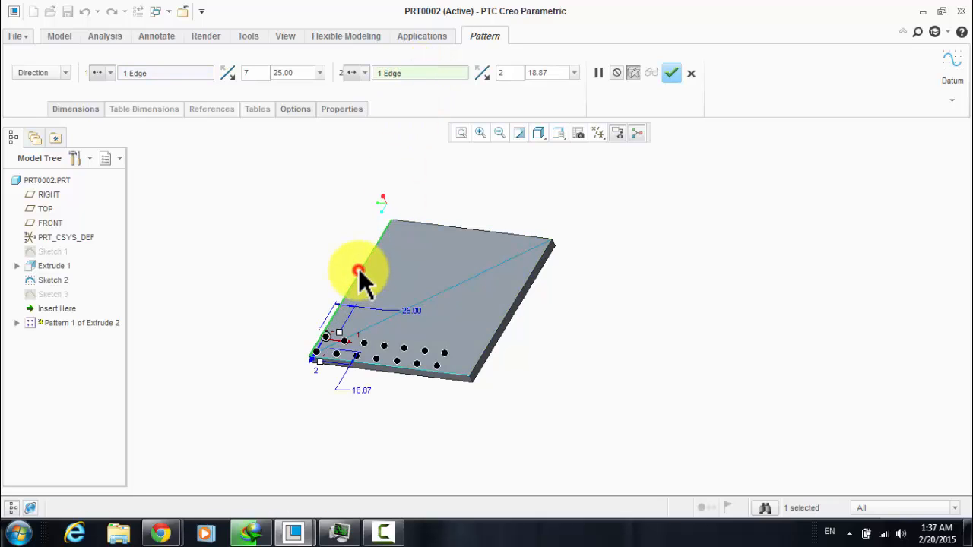
left_click(482, 71)
middle_click_drag(342, 185, 554, 93)
Step: Set the second direction to 7 members spaced 25 apart and accept the pattern
double_click(560, 73)
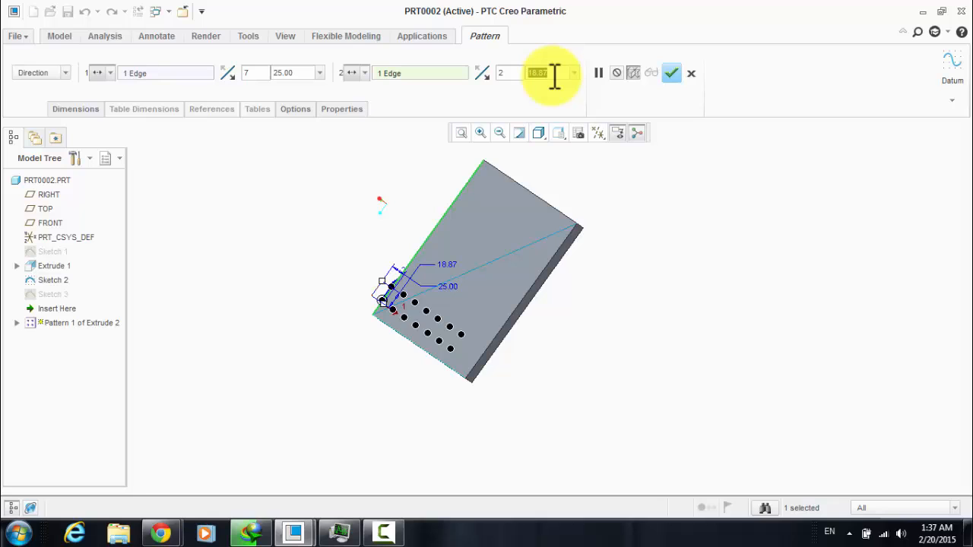
type("25")
key("Return")
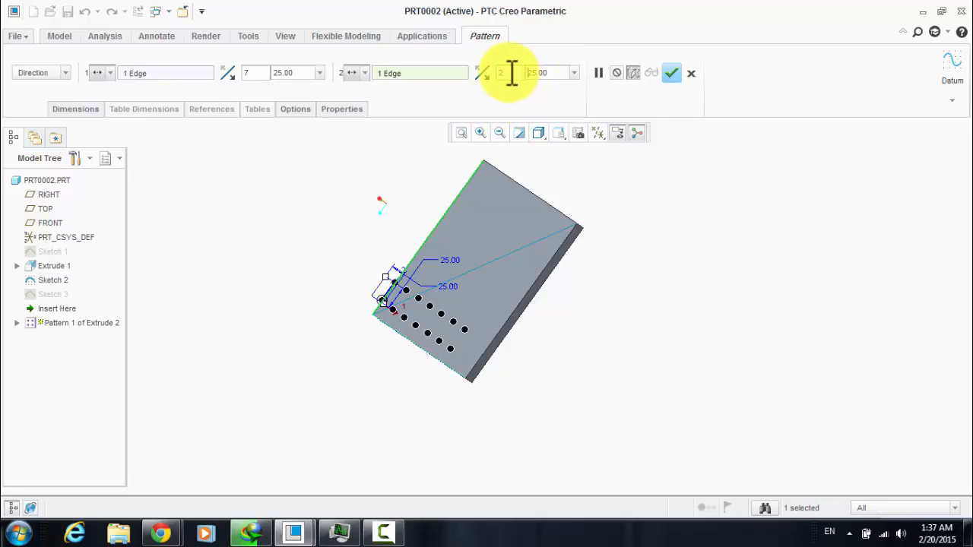
double_click(511, 73)
type("7")
key("Return")
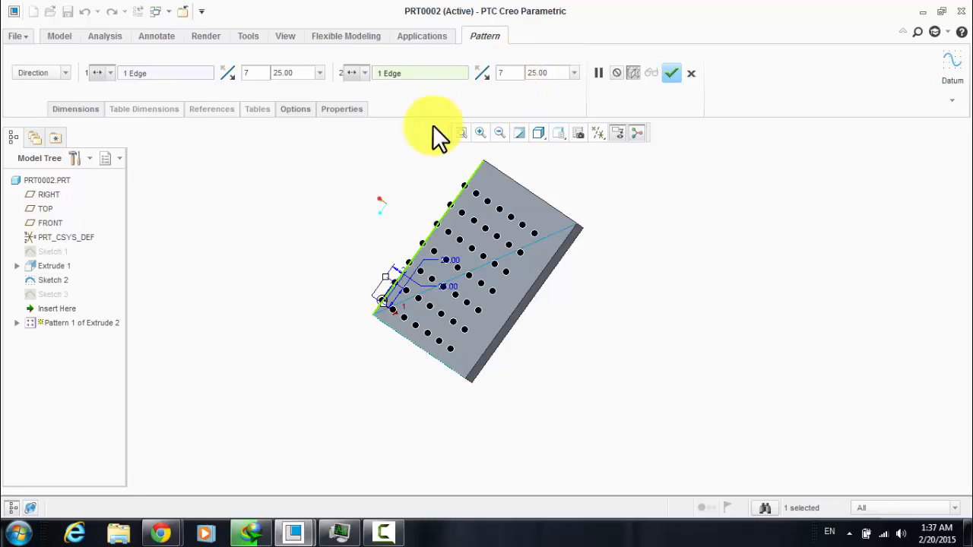
left_click(671, 73)
middle_click_drag(452, 348, 376, 346)
left_click(374, 350)
Step: Redefine the pattern's second direction to follow the diagonal line, flip it towards the plate's opposite corner, and accept
right_click(106, 309)
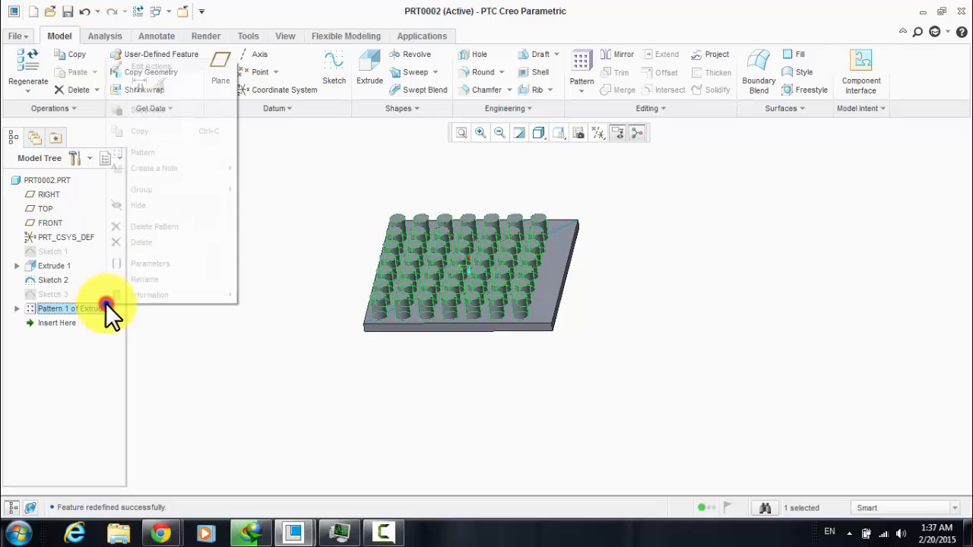
left_click(161, 76)
right_click(405, 73)
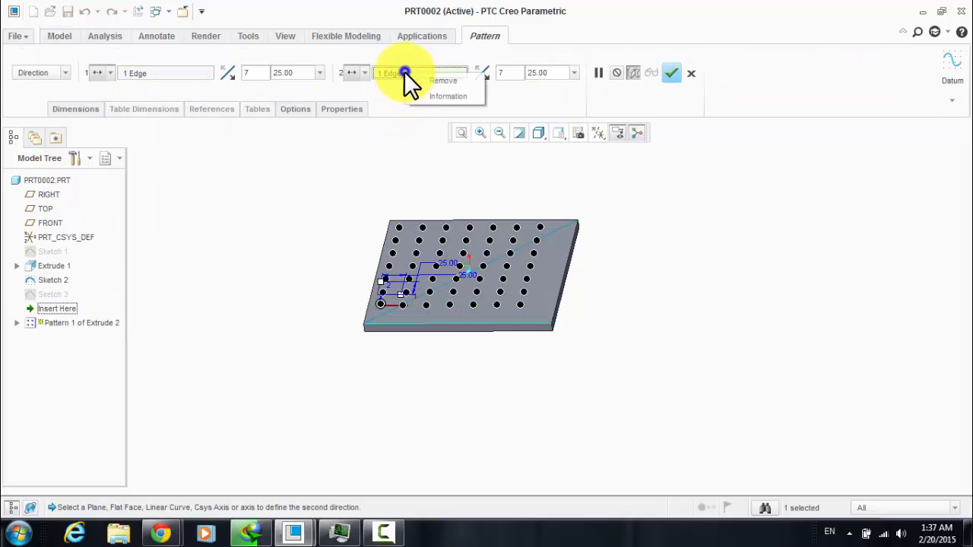
left_click(437, 81)
left_click(522, 247)
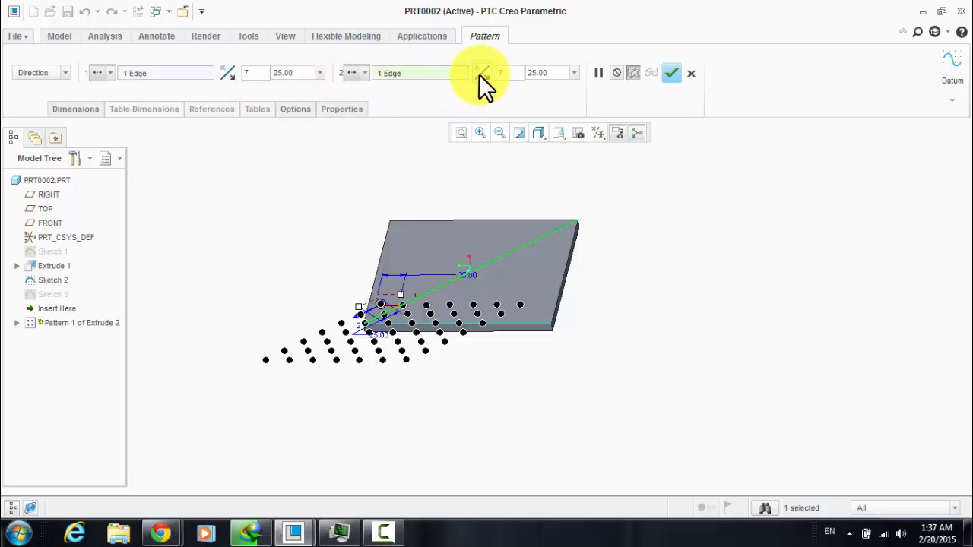
middle_click_drag(490, 201, 650, 73)
left_click(671, 72)
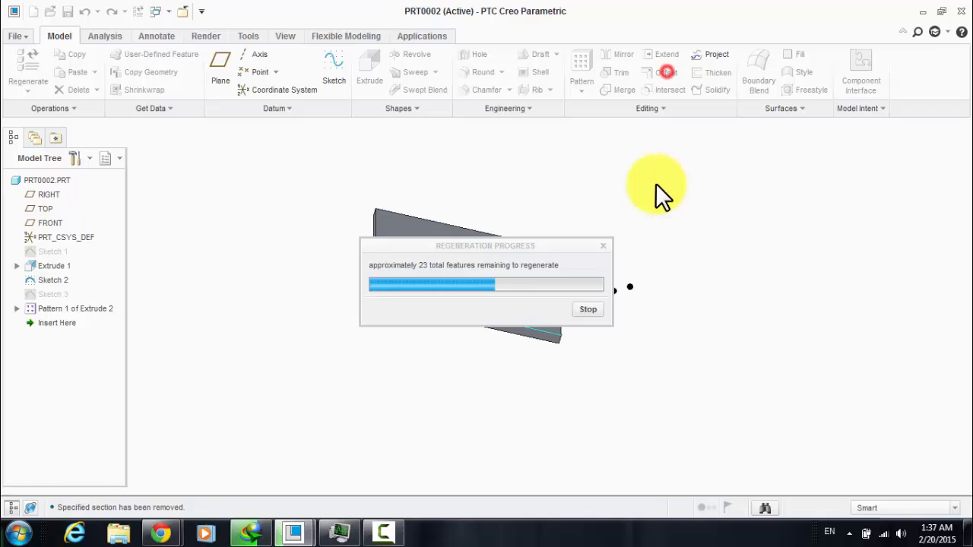
left_click(489, 206)
middle_click_drag(489, 205, 449, 235)
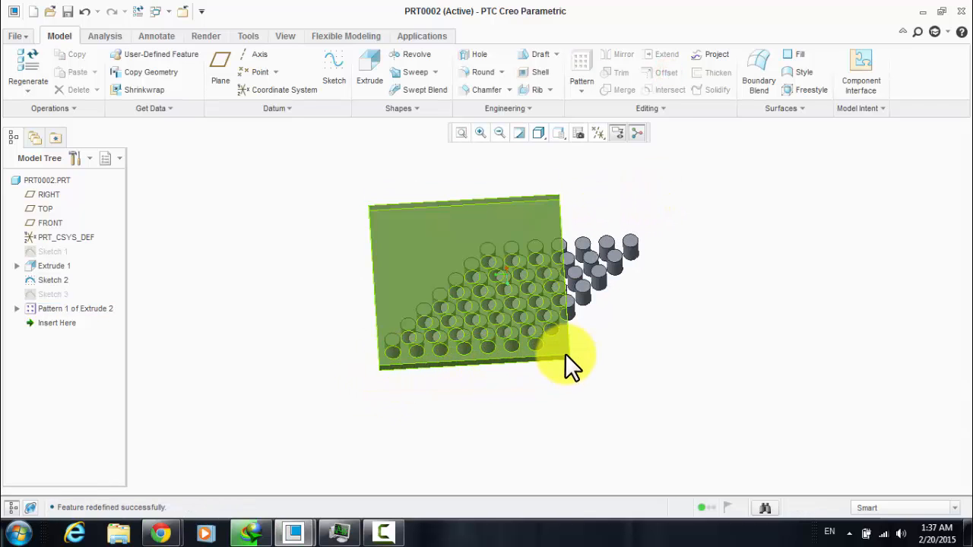
middle_click_drag(565, 353, 369, 370)
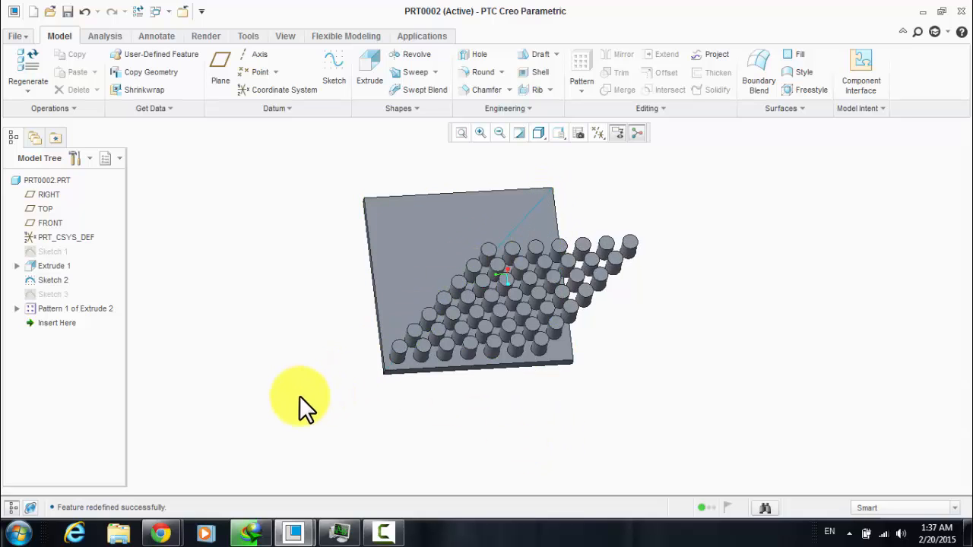
middle_click_drag(300, 396, 307, 361)
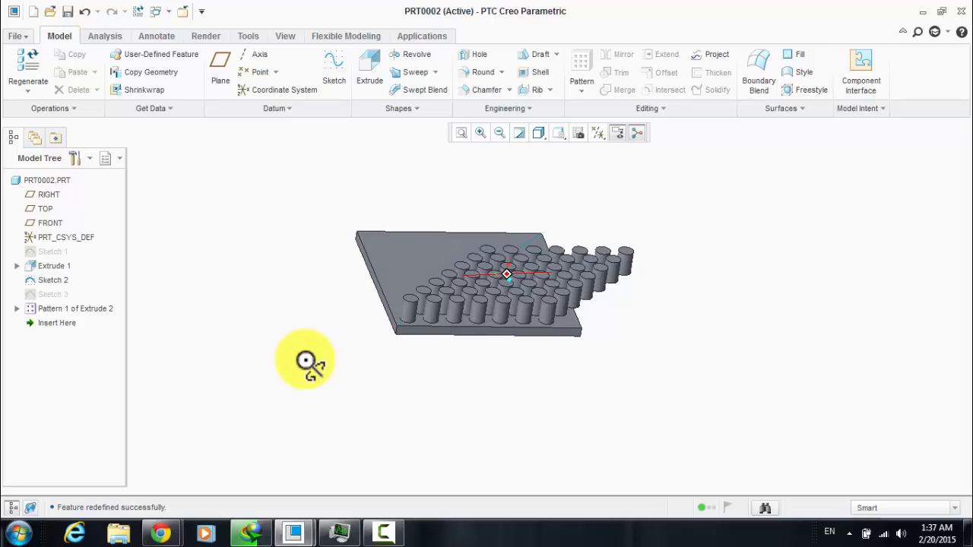
Step: Reopen the pin pattern's definition and start choosing the dimensions to vary in the first direction
left_click(74, 308)
right_click(74, 308)
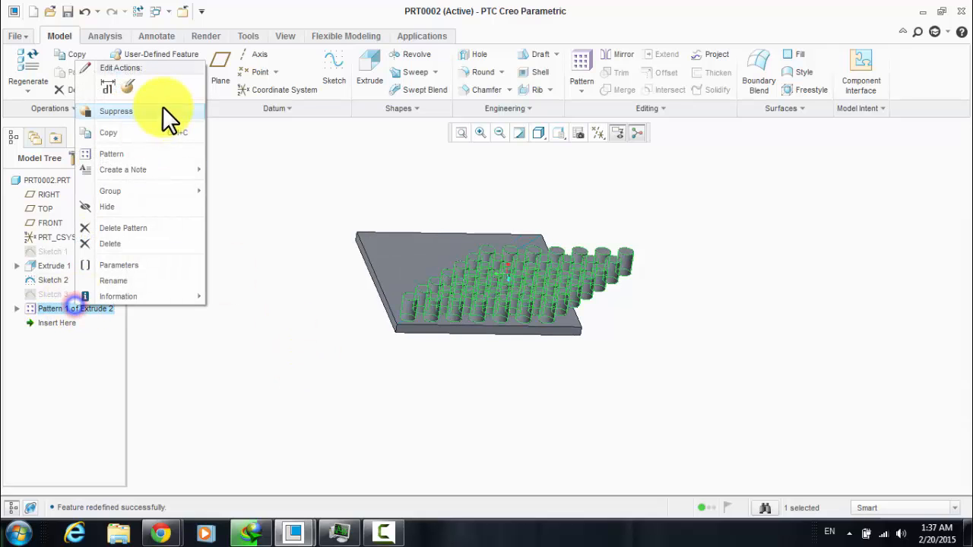
left_click(126, 83)
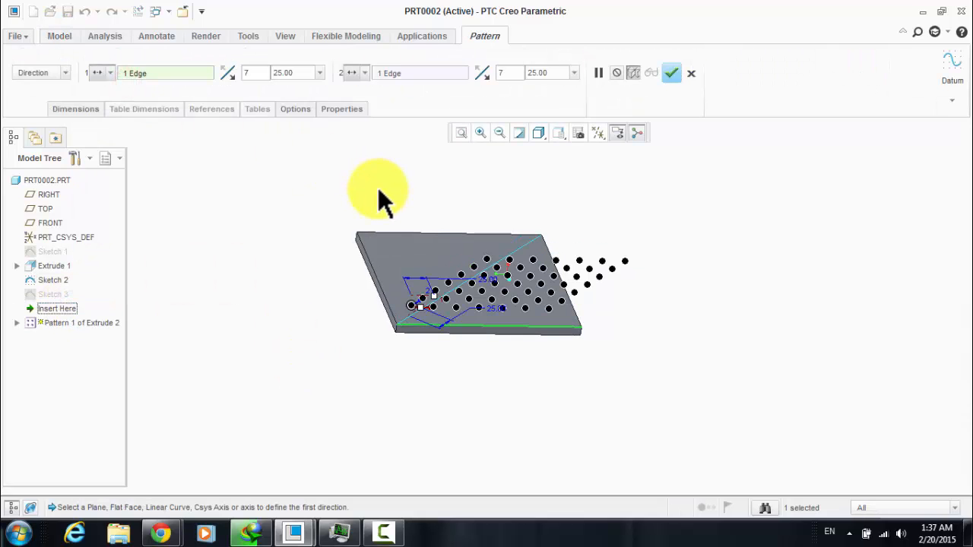
left_click(78, 111)
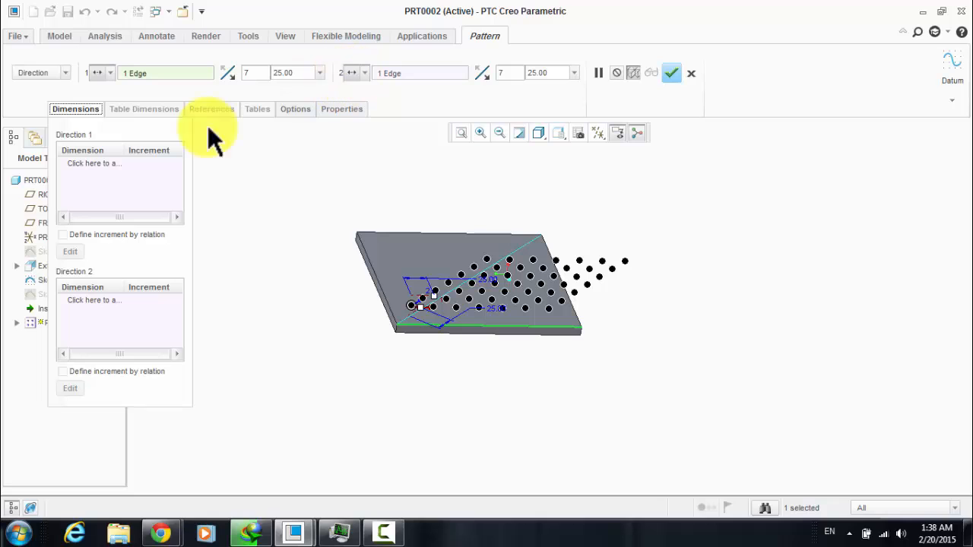
left_click(107, 162)
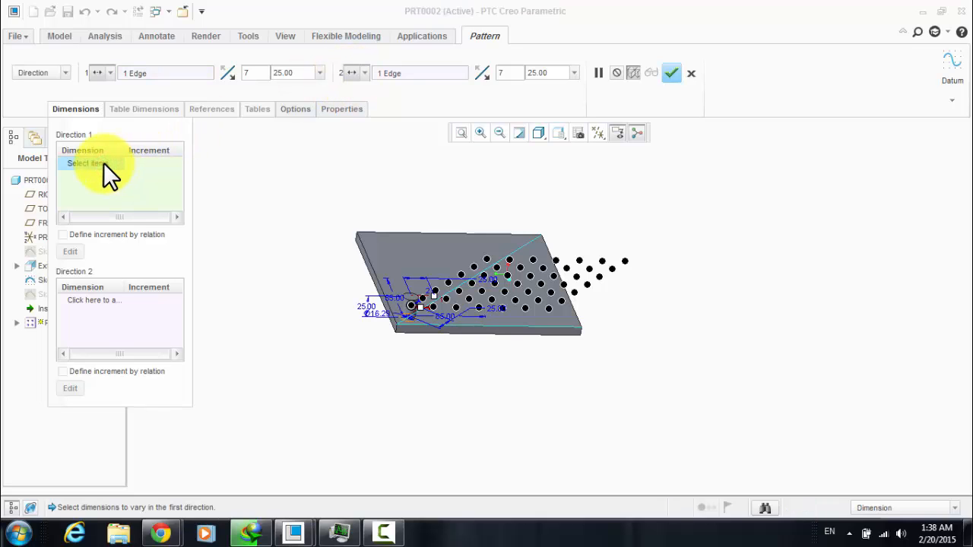
Step: Add the pin's height dimension as the varying dimension in the first direction, with an increment of 2
scroll(410, 349, "down", 3)
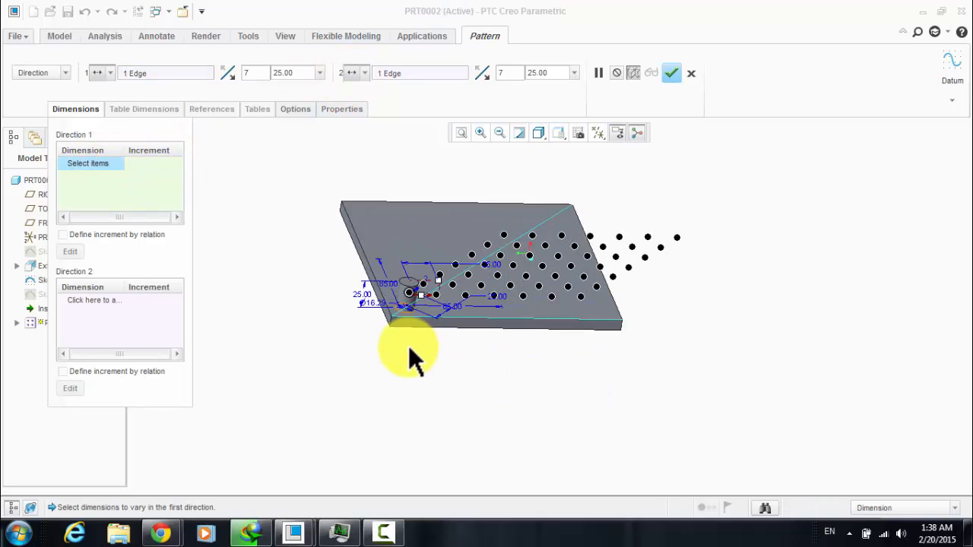
middle_click_drag(409, 345, 387, 363)
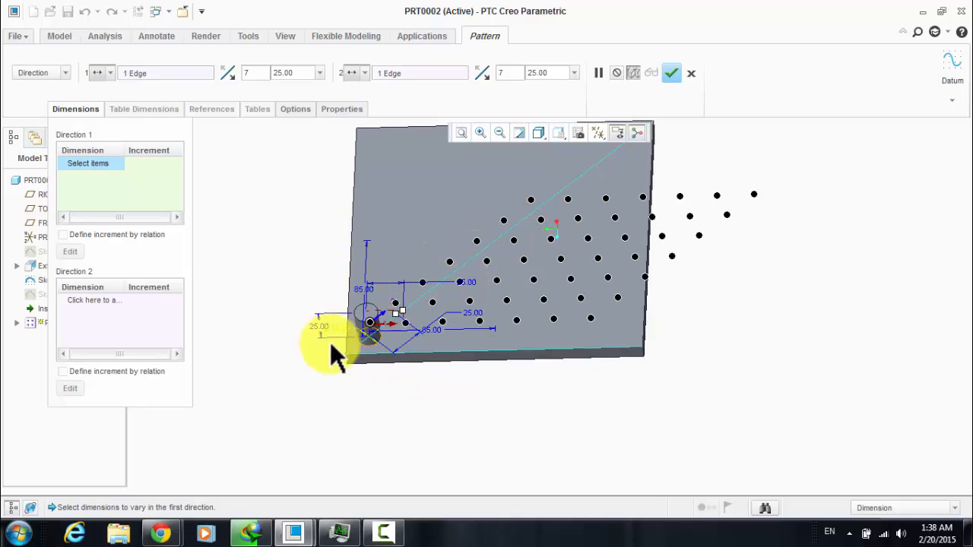
middle_click_drag(326, 354, 365, 349)
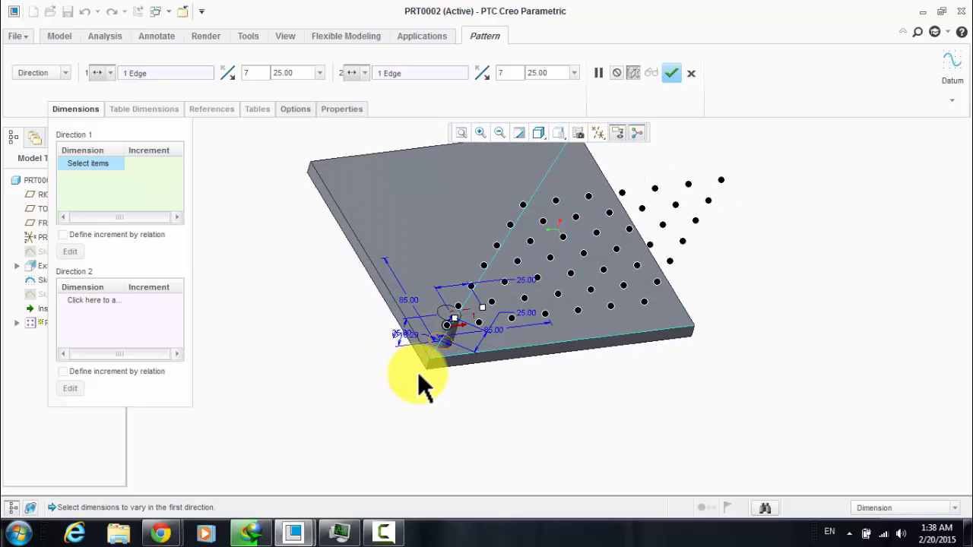
scroll(459, 365, "down", 4)
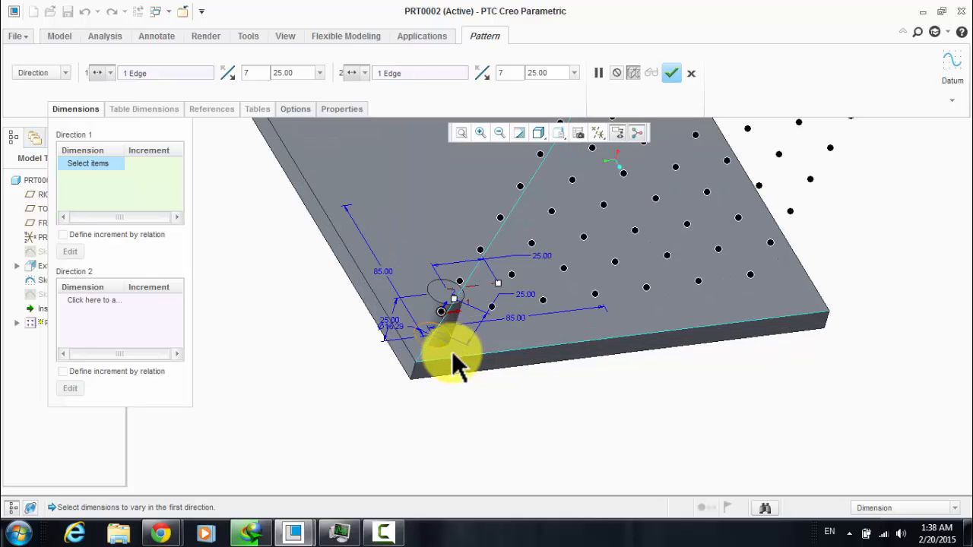
middle_click_drag(417, 373, 431, 400)
scroll(436, 380, "up", 3)
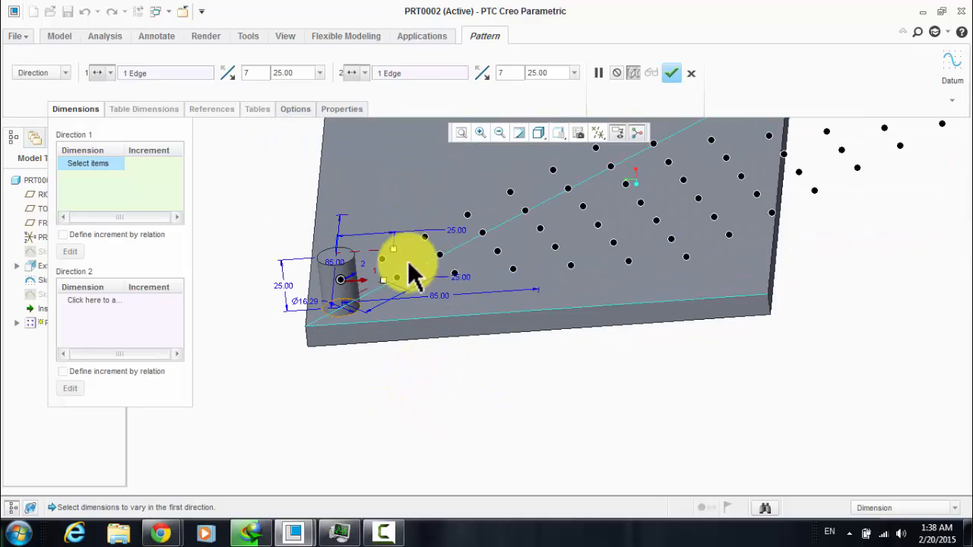
left_click(290, 285)
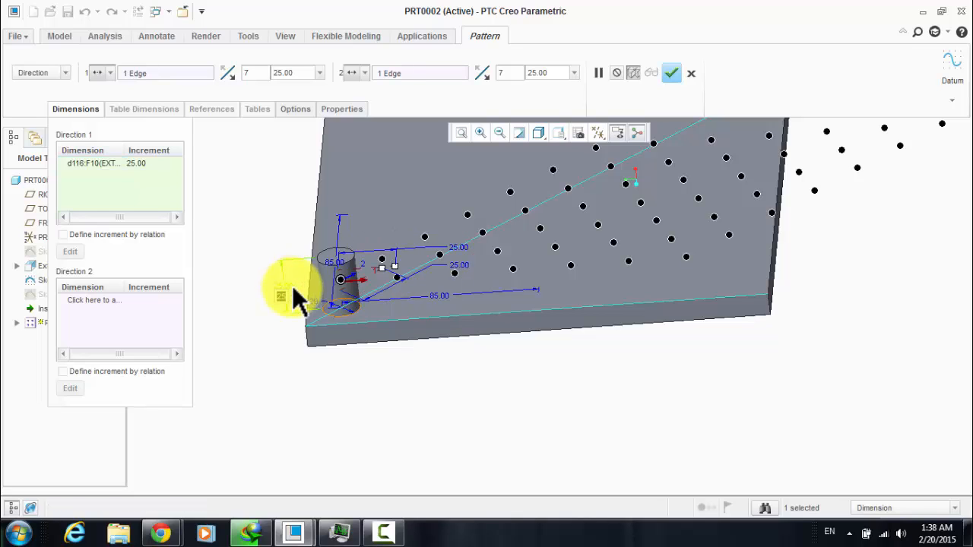
left_click(147, 164)
type("2")
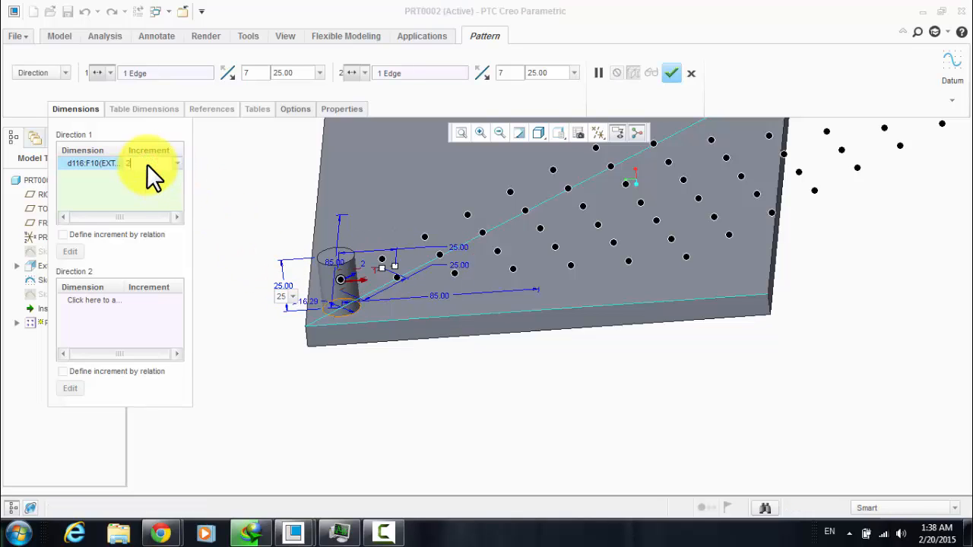
key("Return")
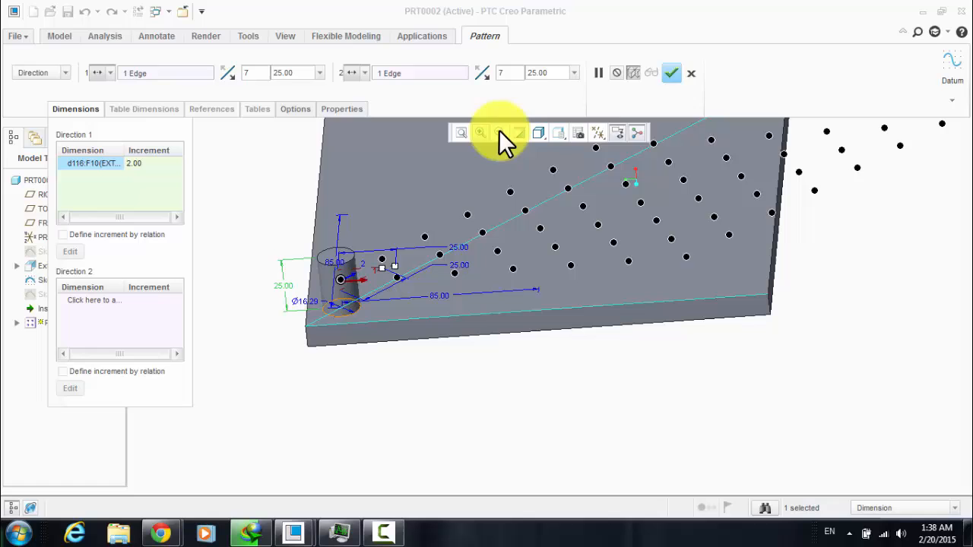
Step: Apply the two-direction cylinder pattern with its incremented height dimension and view the cylinders from the side
left_click(671, 72)
left_click(403, 375)
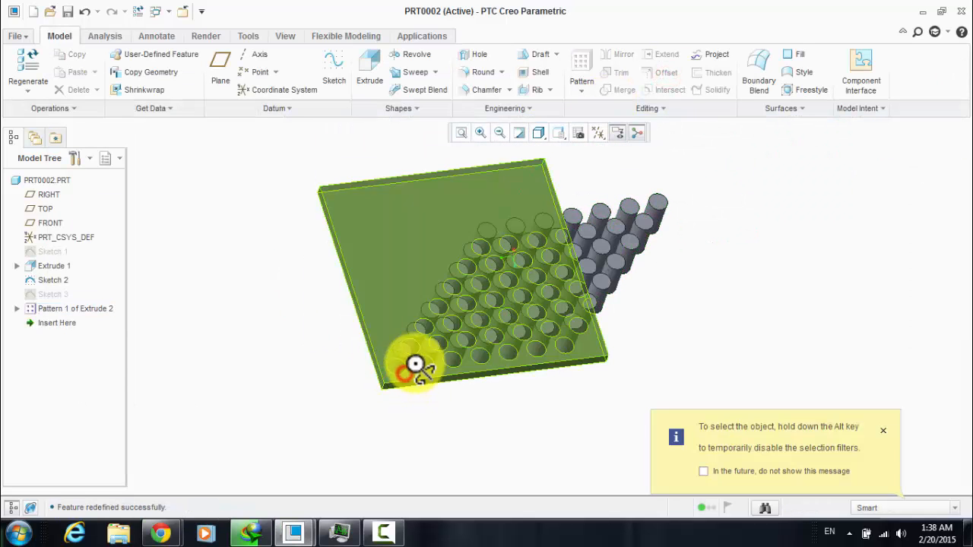
middle_click_drag(413, 365, 408, 327)
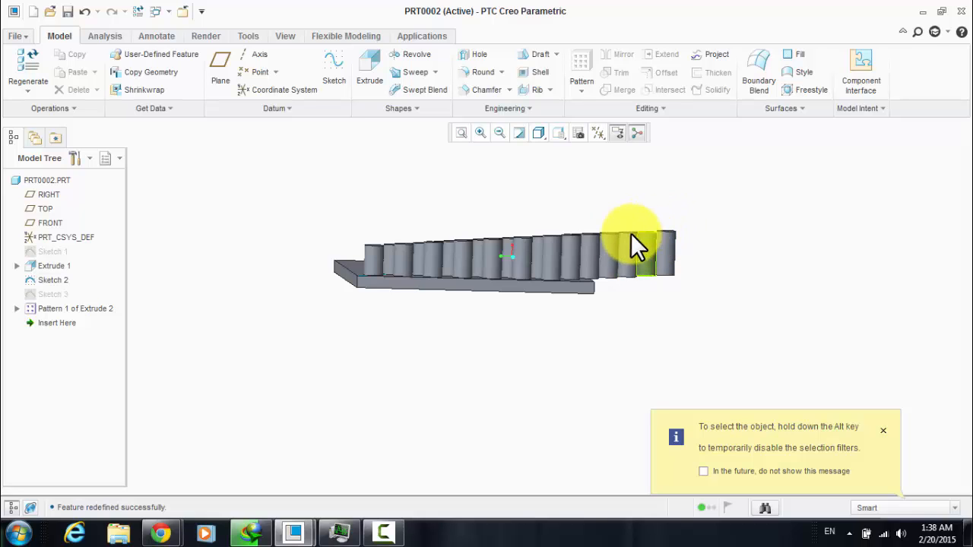
middle_click_drag(397, 232, 399, 255)
Step: Redefine Pattern 1 of Extrude 2, removing the height dimension from the Direction 1 increments, and apply the change
left_click(49, 308)
right_click(51, 307)
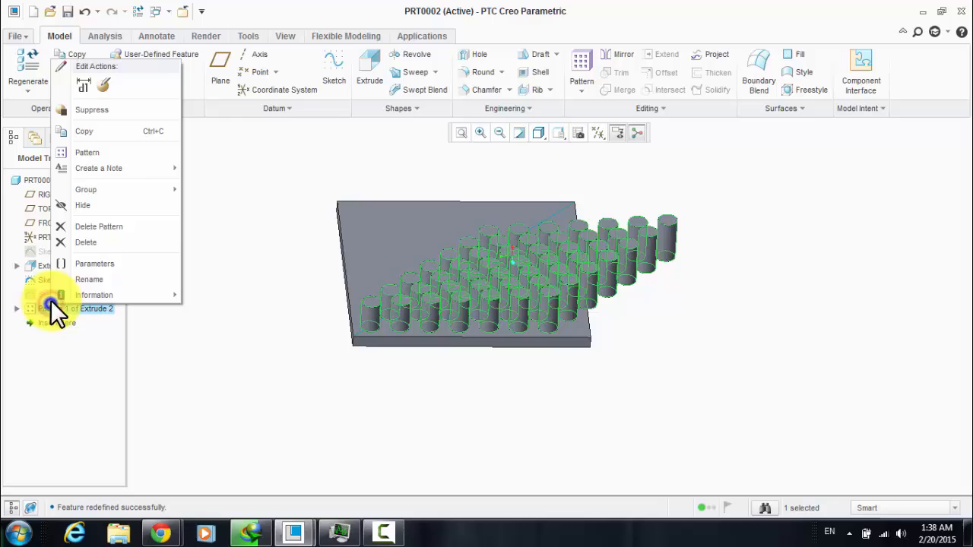
left_click(102, 85)
left_click(91, 111)
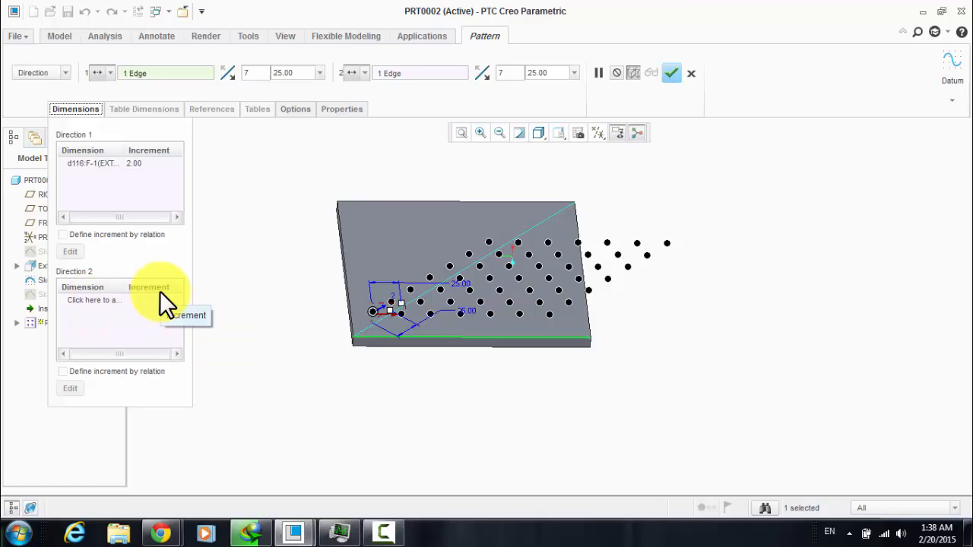
right_click(99, 165)
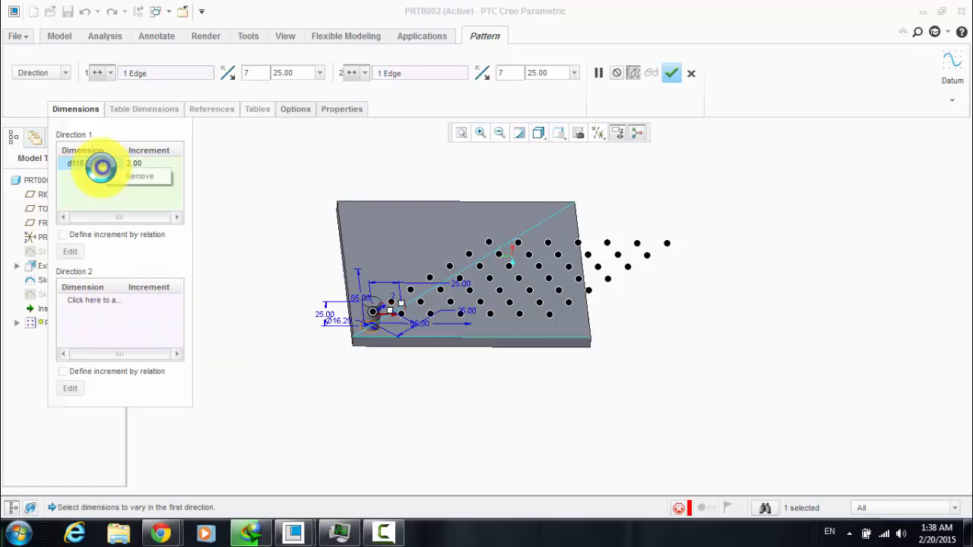
left_click(119, 176)
left_click(671, 73)
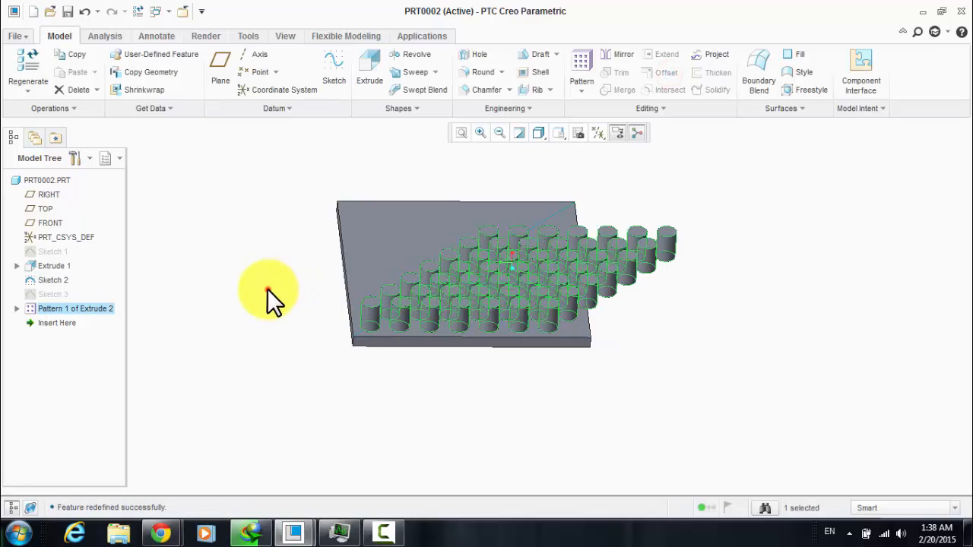
Step: Reopen the cylinder pattern's definition and remove the diagonal line reference from its second direction
middle_click_drag(272, 297, 269, 318)
left_click(60, 308)
right_click(60, 307)
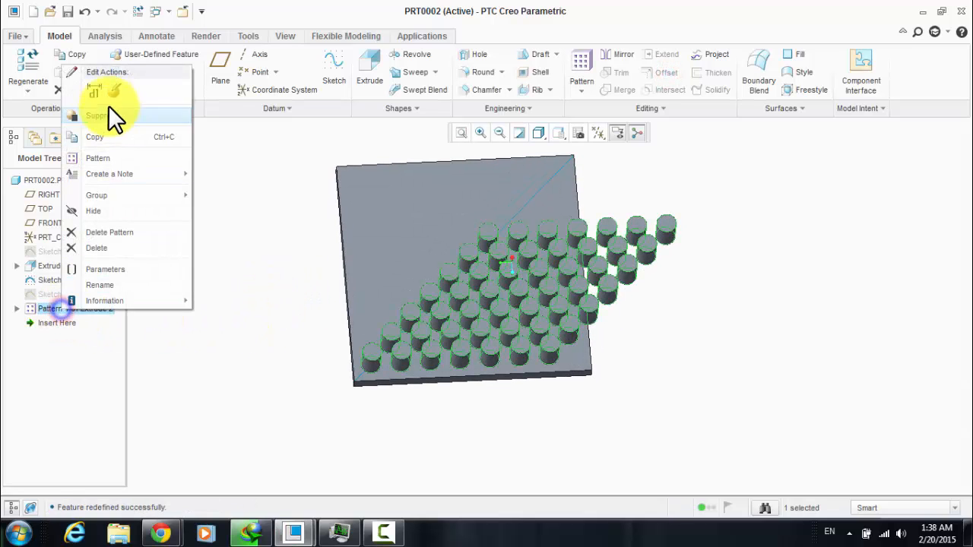
left_click(113, 90)
mouse_move(341, 297)
middle_mouse_down()
mouse_move(324, 270)
mouse_move(341, 281)
middle_mouse_up()
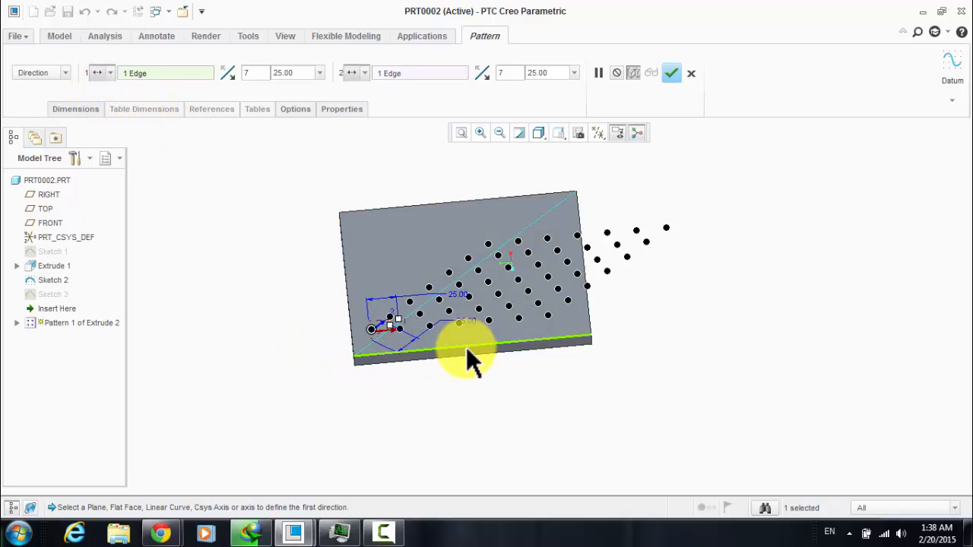
middle_click_drag(466, 350, 447, 341)
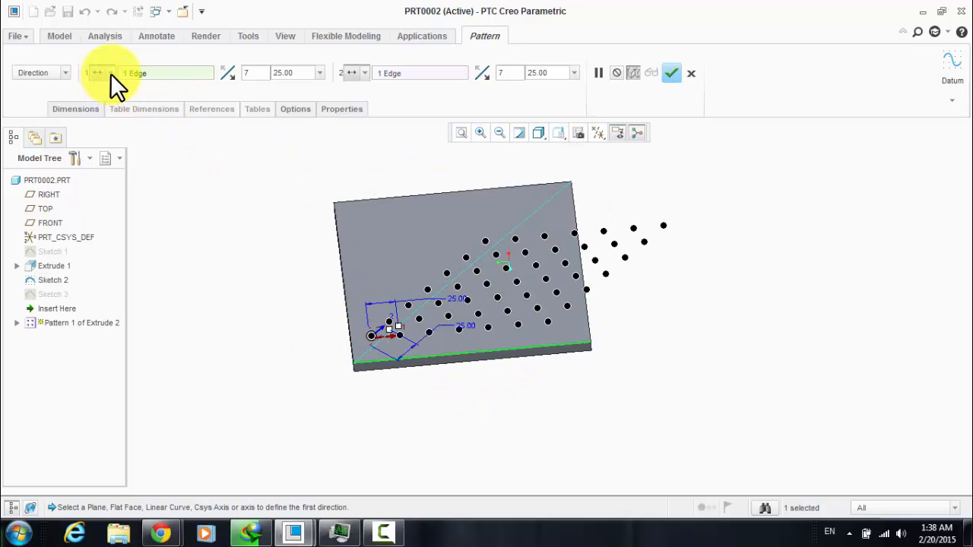
right_click(392, 73)
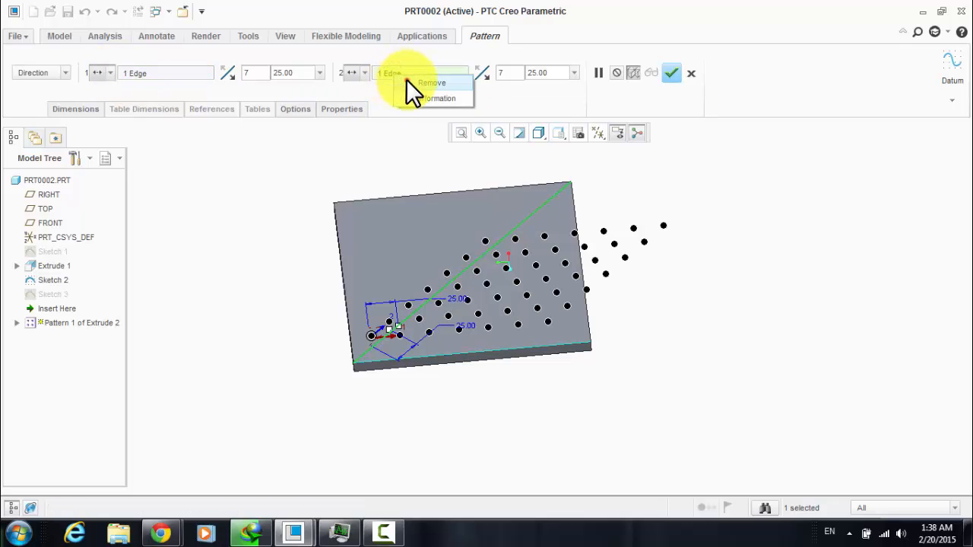
left_click(406, 79)
Step: Change the first direction of the pattern from translation to rotation about the selected edge and apply it
left_click(111, 69)
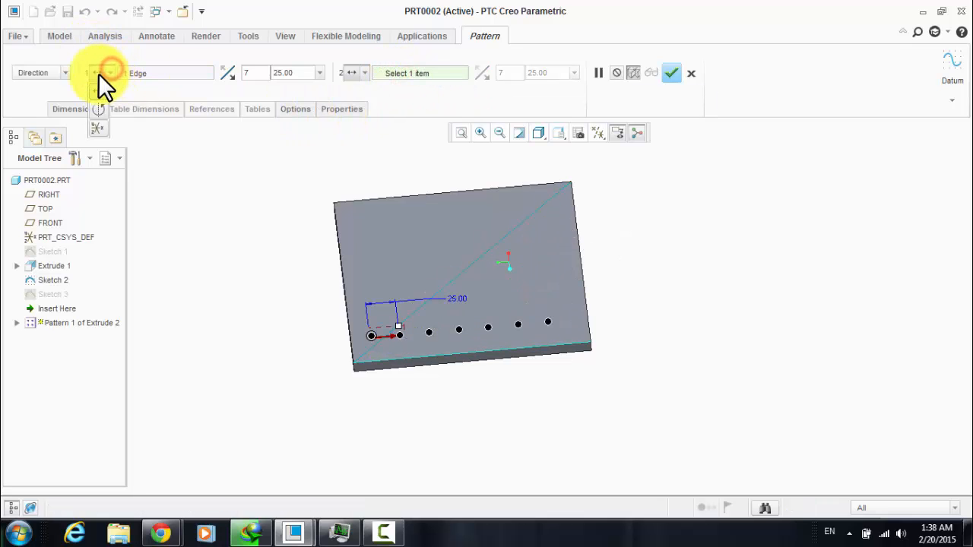
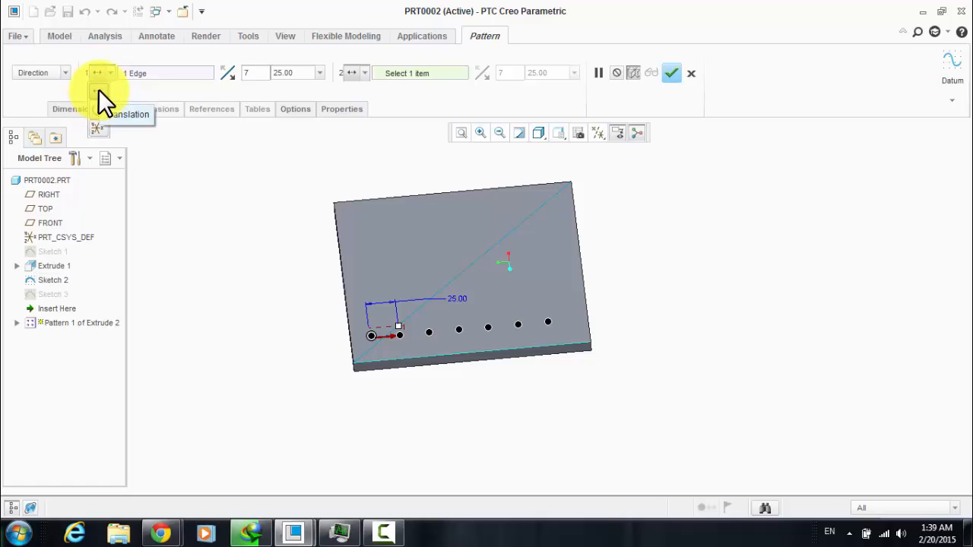
left_click(232, 244)
left_click(111, 73)
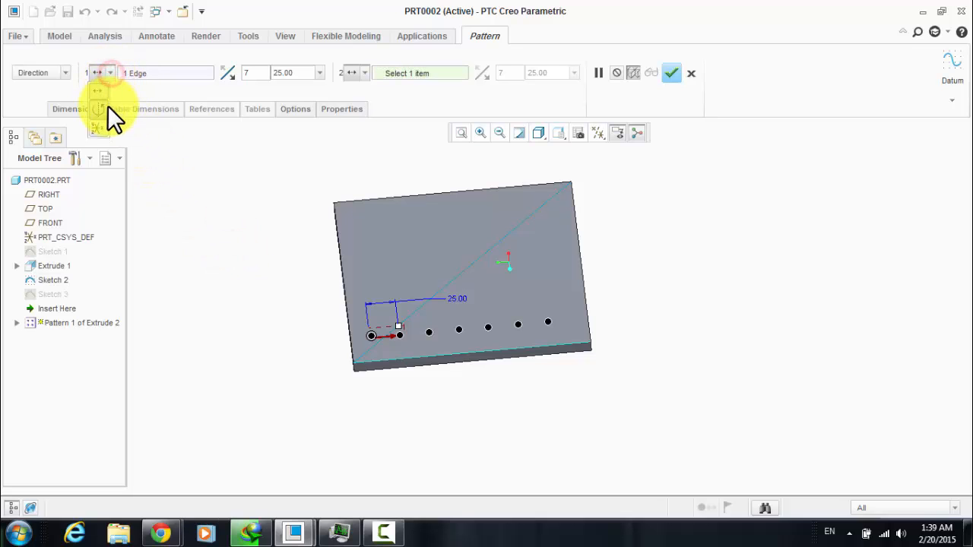
left_click(98, 108)
middle_click_drag(176, 180, 376, 297)
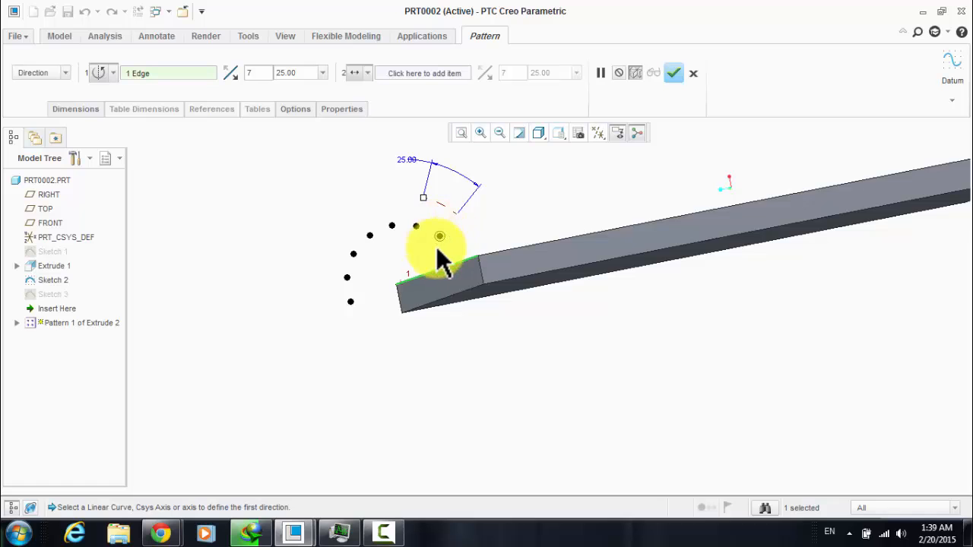
middle_click_drag(437, 247, 559, 161)
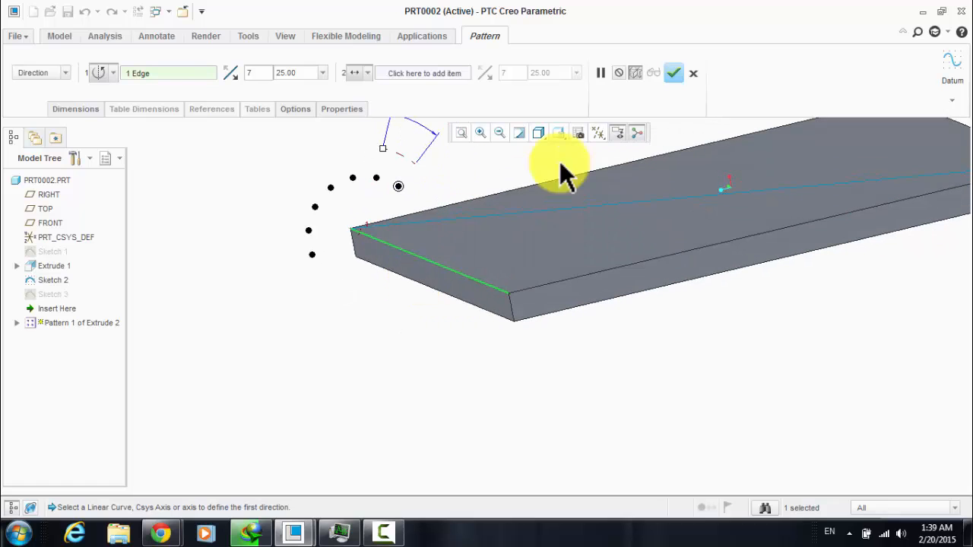
left_click(674, 73)
middle_click_drag(321, 346, 302, 319)
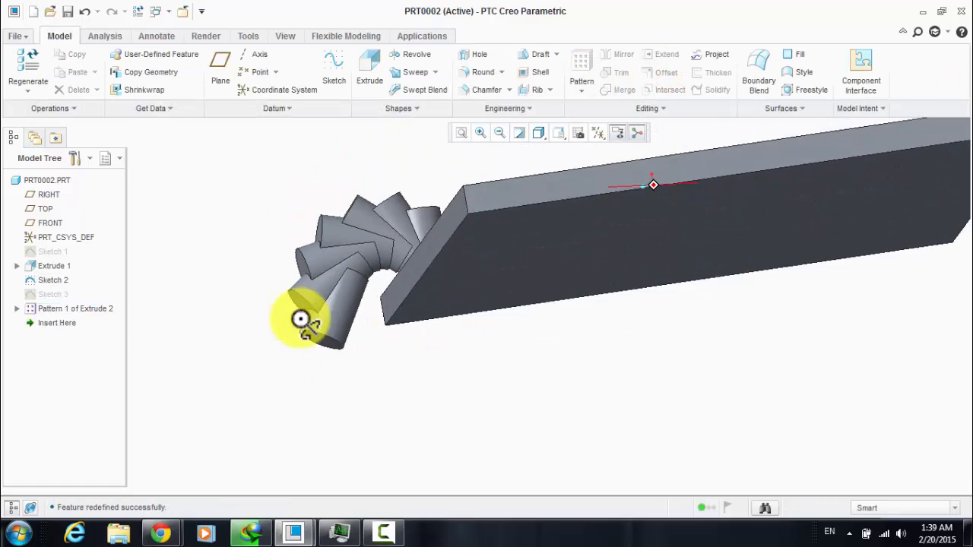
Step: Redefine the rotational pattern with 6 members spaced at 50 degrees and apply it
right_click(94, 307)
left_click(156, 95)
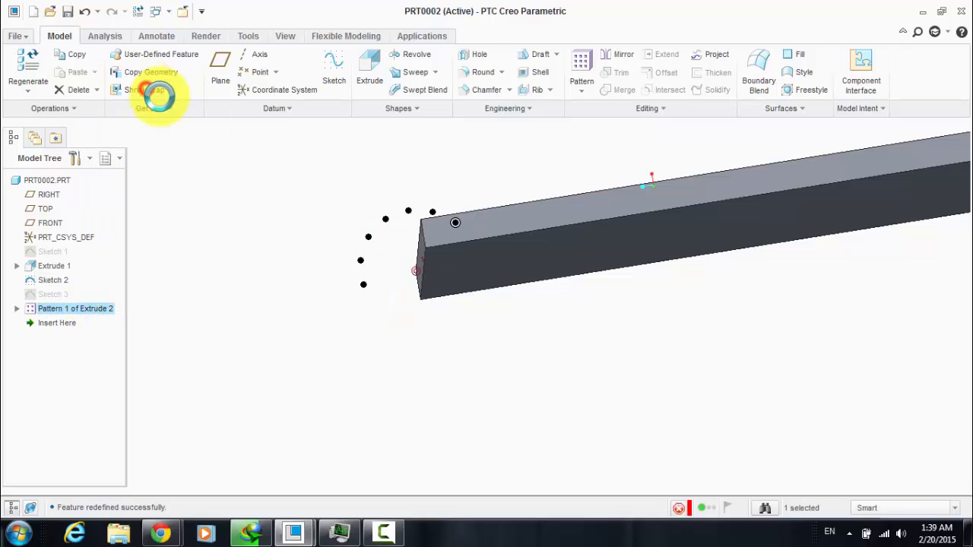
scroll(233, 198, "up", 2)
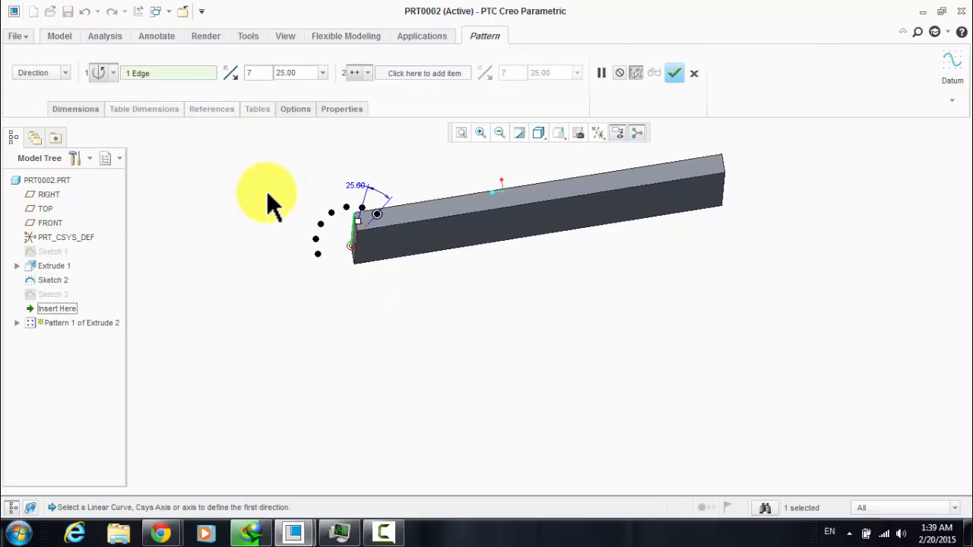
scroll(349, 149, "down", 1)
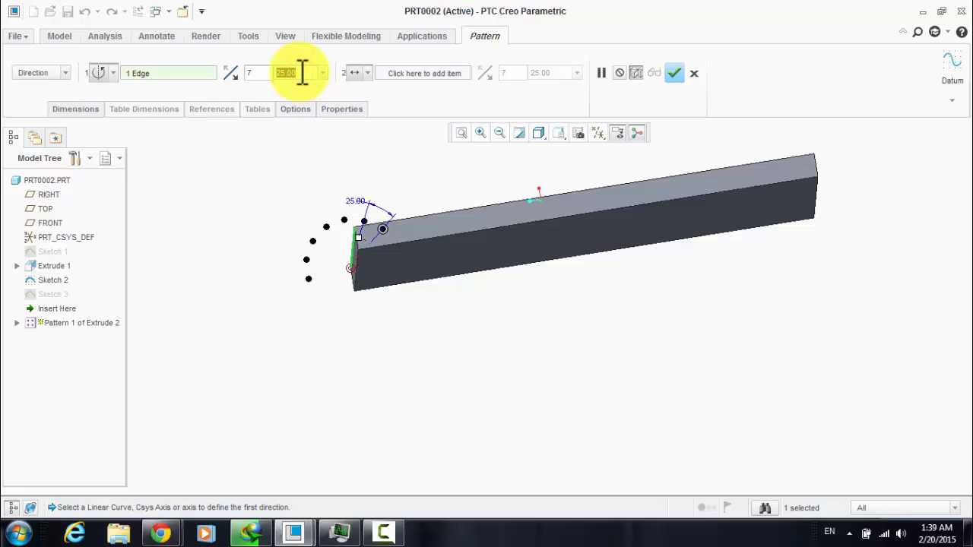
type("50")
key("Return")
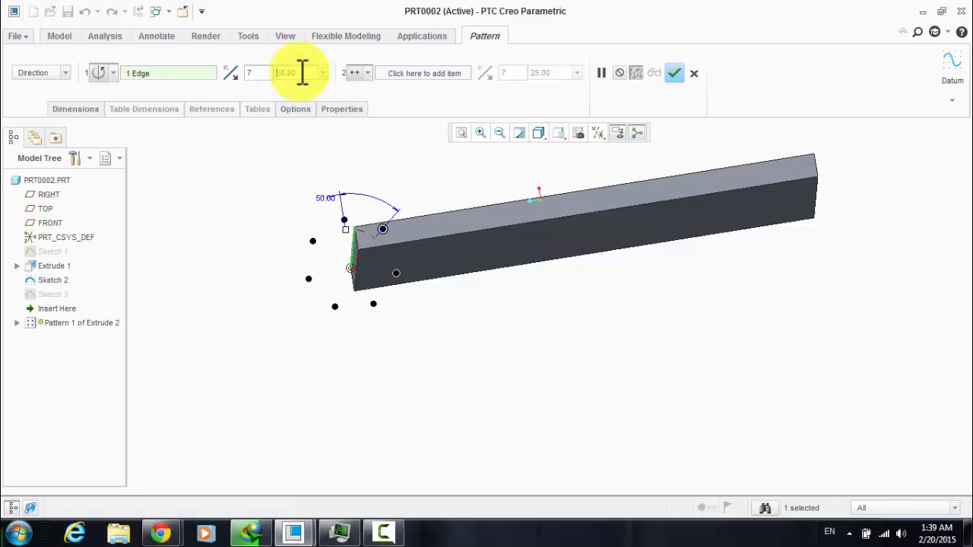
left_click(253, 70)
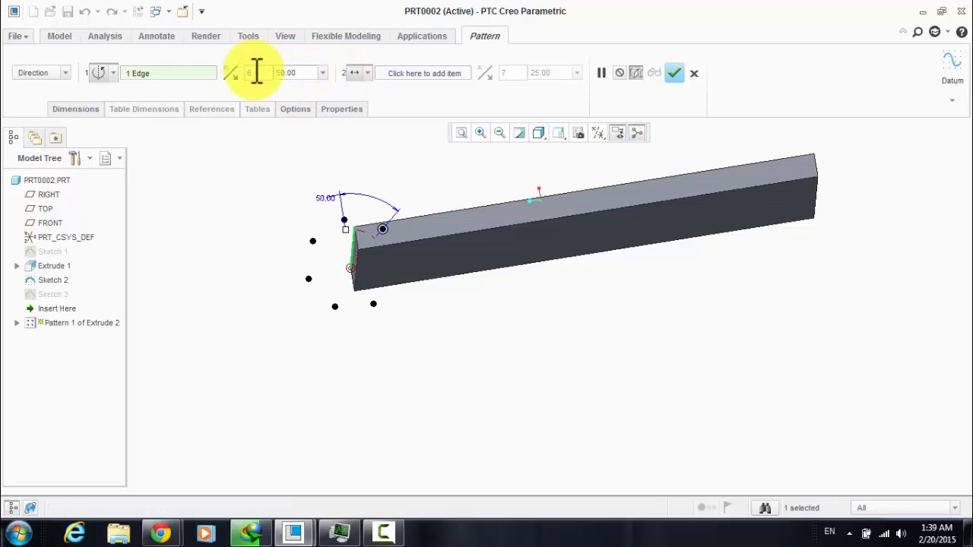
left_click(674, 73)
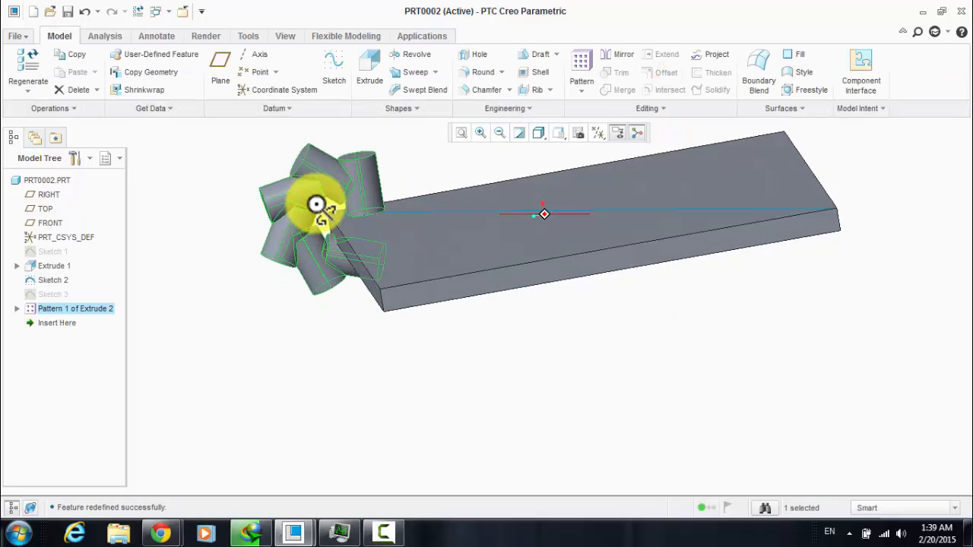
Step: Redefine the rotational pattern to use the plate's top edge farthest from the original cylinder as its rotation reference
right_click(85, 307)
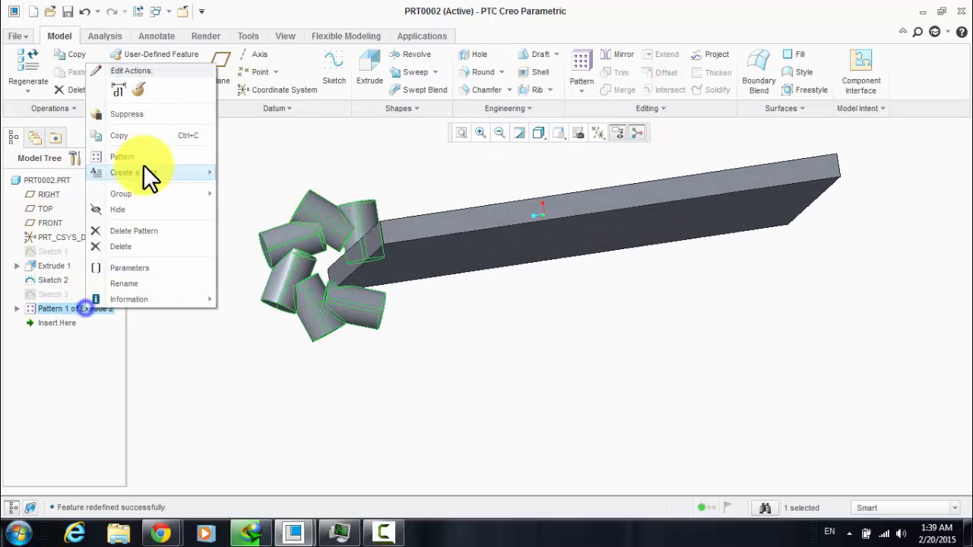
left_click(134, 89)
middle_click_drag(239, 300, 338, 286)
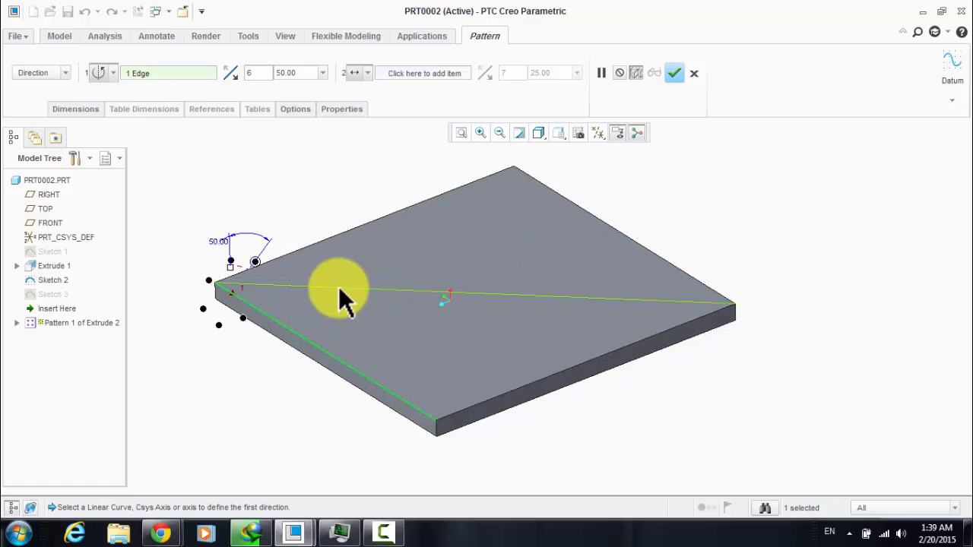
left_click(338, 286)
left_click(608, 224)
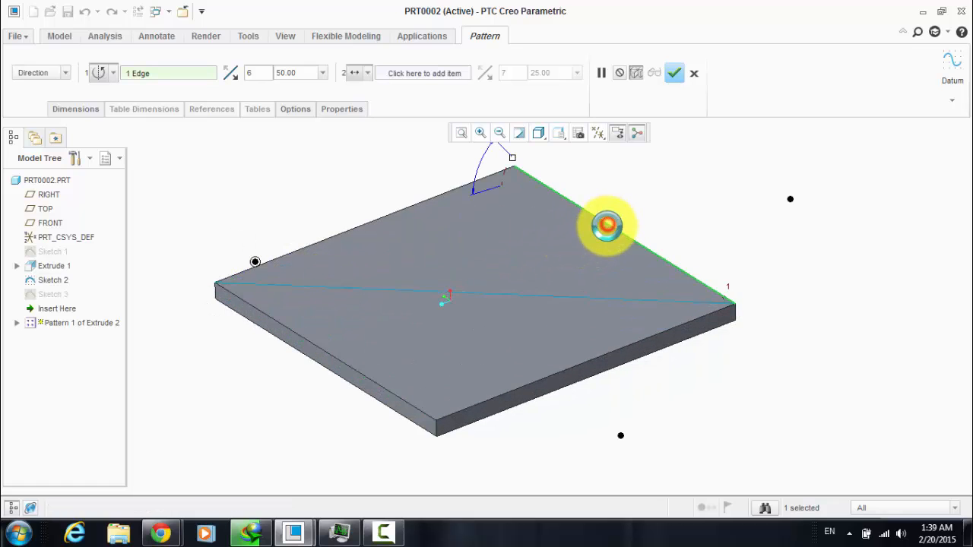
scroll(418, 311, "down", 5)
middle_click_drag(400, 293, 302, 312)
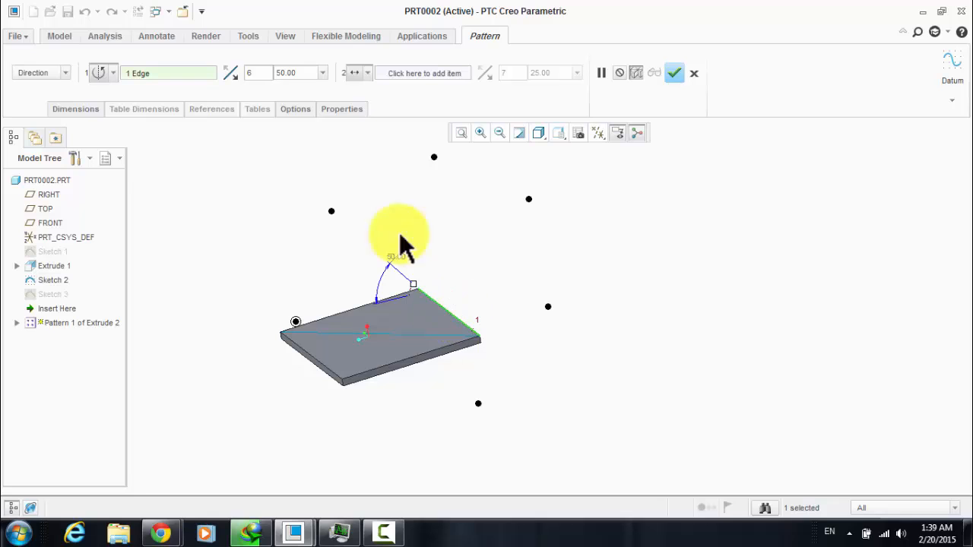
Step: Set the rotational pattern to 10 members with an angular spacing of 360/10 and apply it
left_click(258, 73)
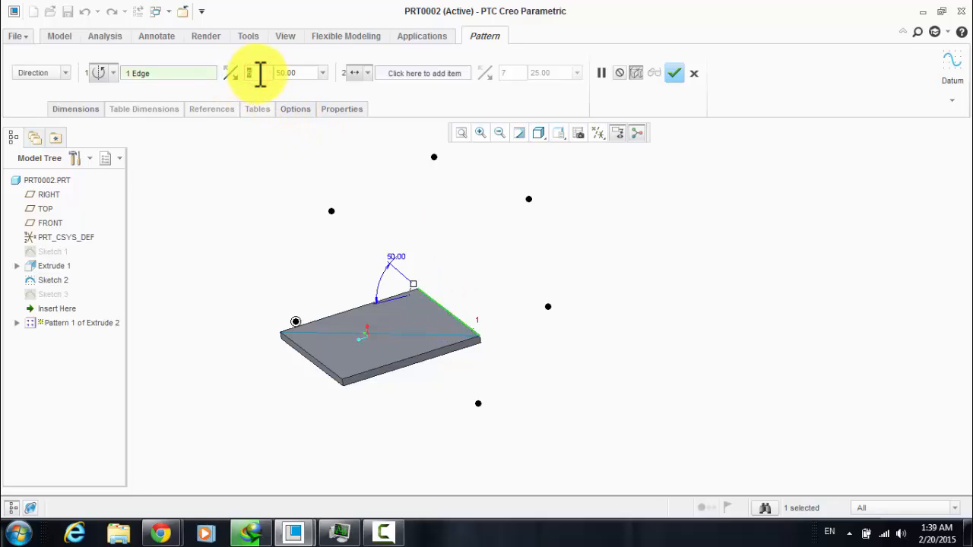
type("10")
key("Return")
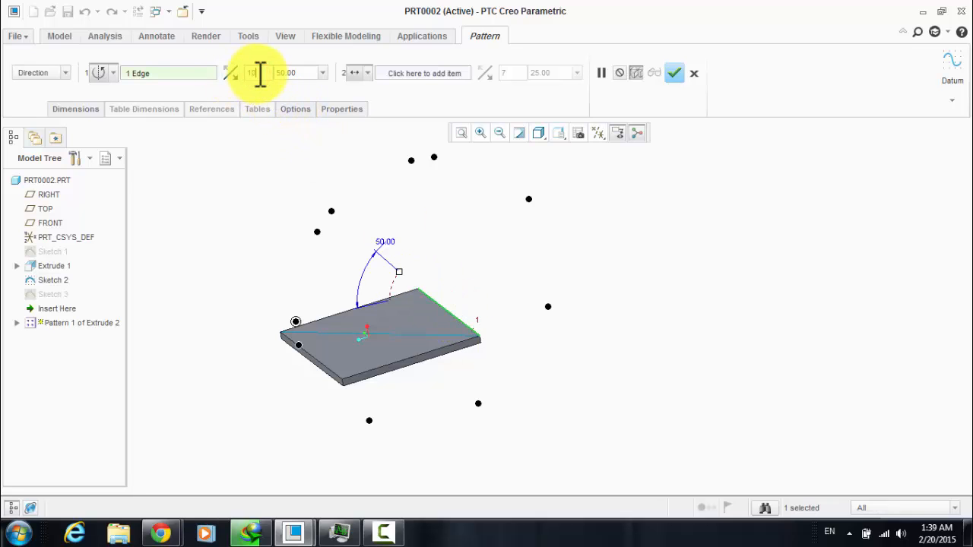
left_click(300, 72)
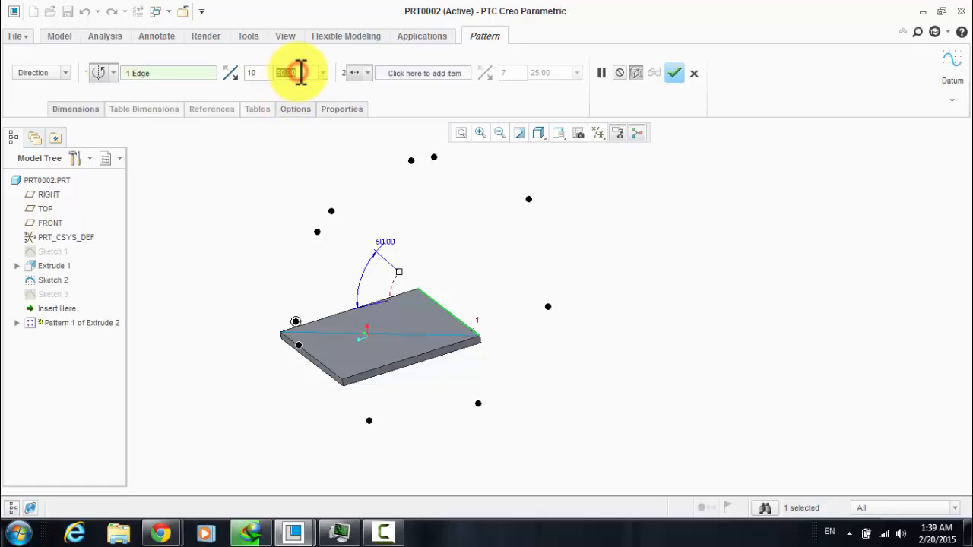
type("5")
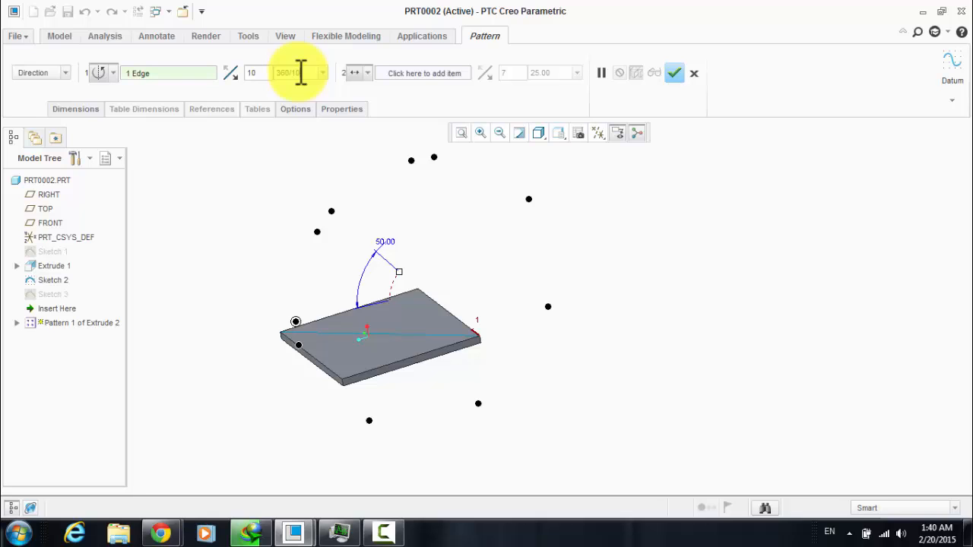
type("60/10")
key("Return")
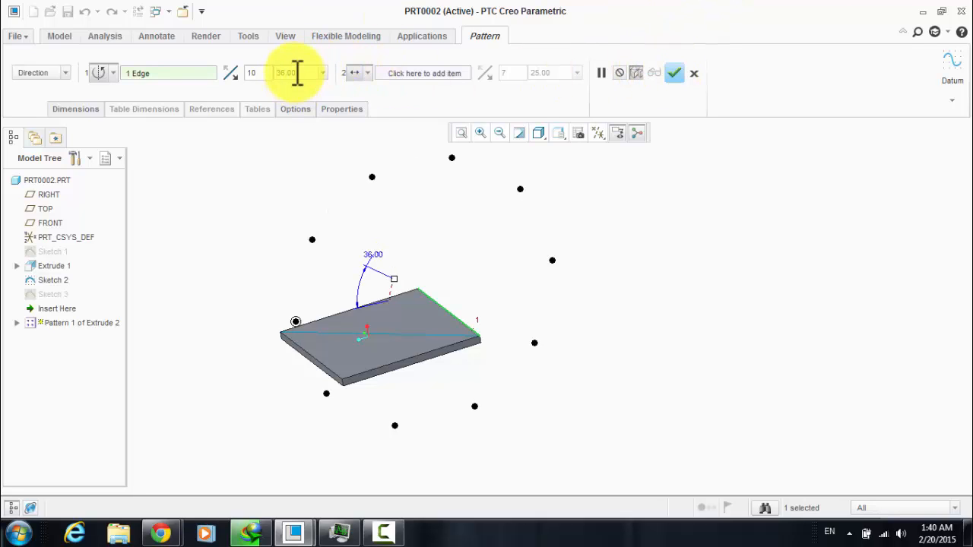
left_click(673, 75)
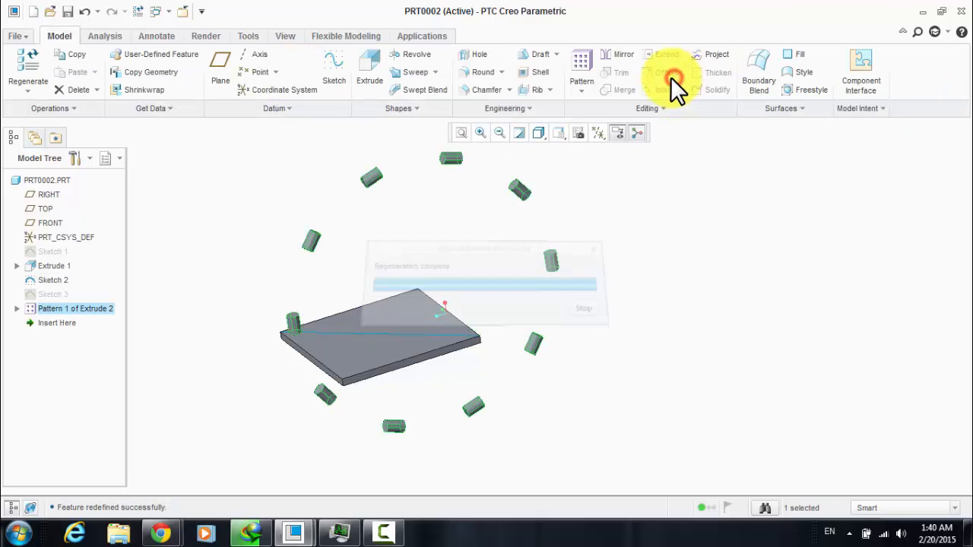
mouse_move(499, 282)
middle_mouse_down()
mouse_move(456, 262)
mouse_move(459, 280)
mouse_move(476, 230)
mouse_move(473, 311)
mouse_move(446, 348)
mouse_move(449, 303)
mouse_move(474, 278)
mouse_move(481, 286)
middle_mouse_up()
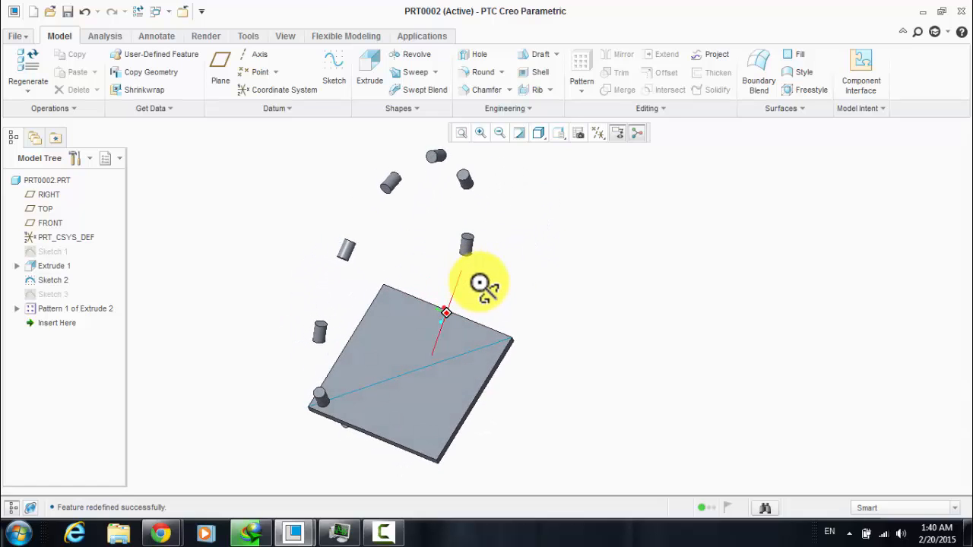
Step: Redefine the cylinder pattern so that its first direction is driven by a coordinate system instead of rotation
right_click(49, 307)
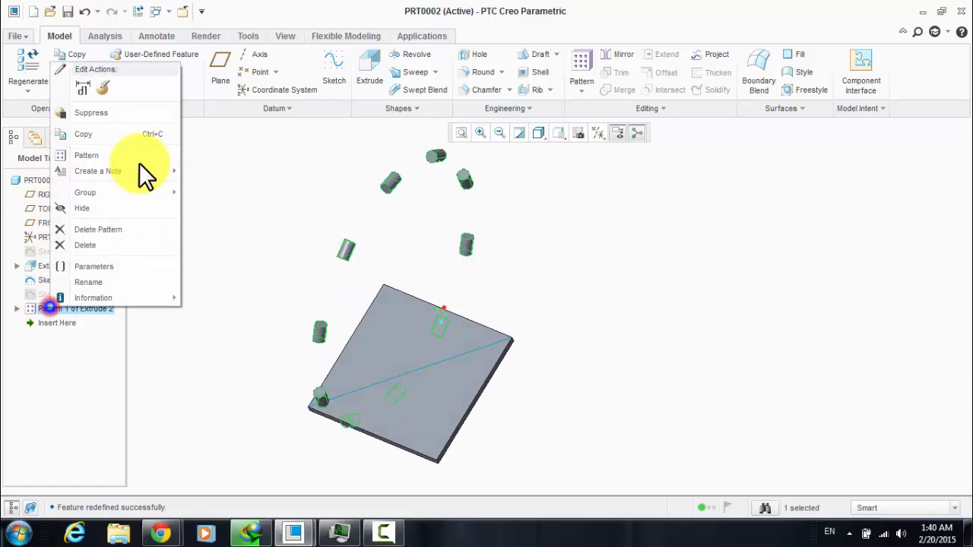
left_click(99, 81)
middle_click_drag(303, 289, 337, 255)
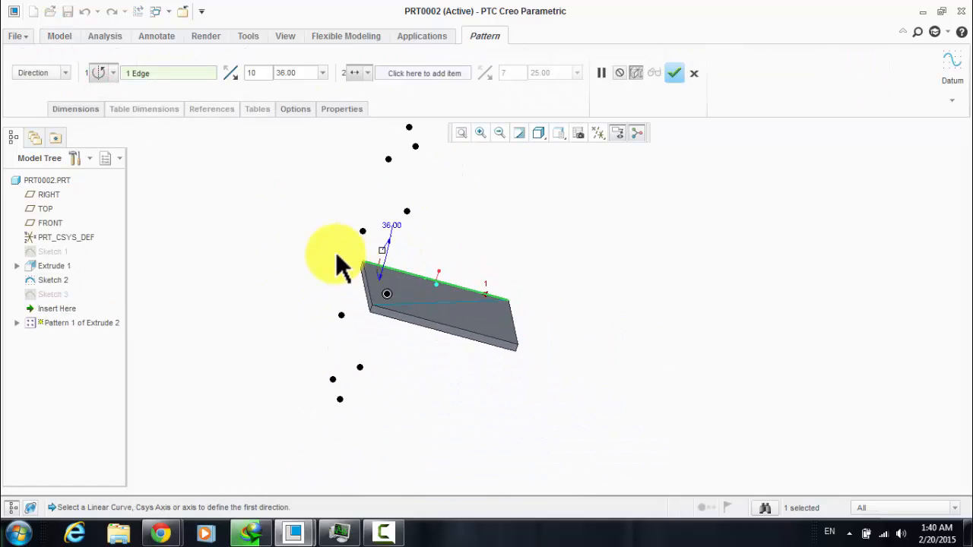
left_click(111, 73)
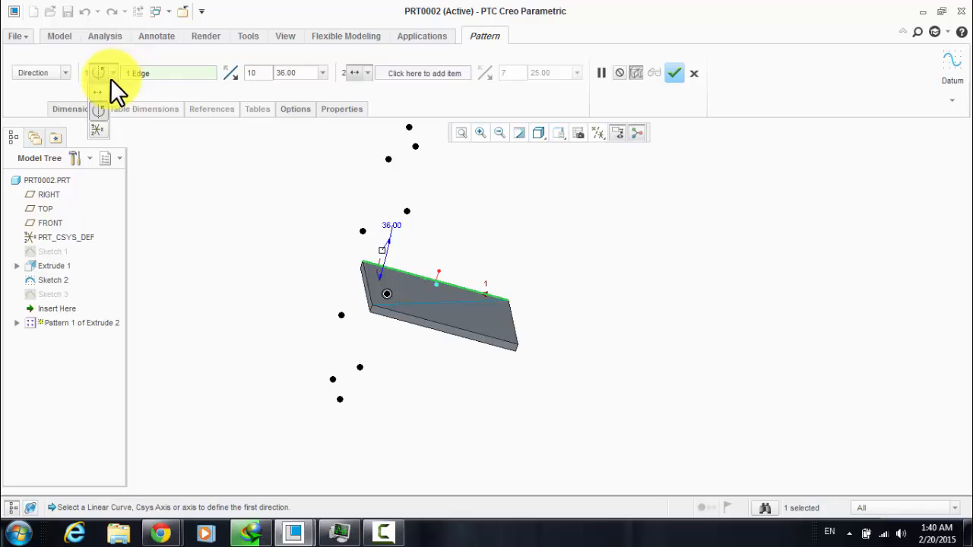
left_click(101, 132)
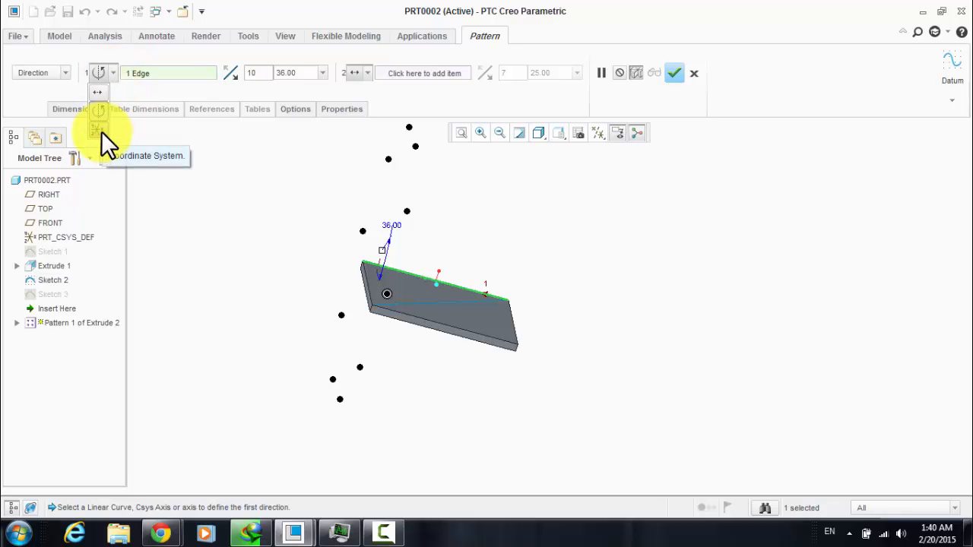
left_click(101, 132)
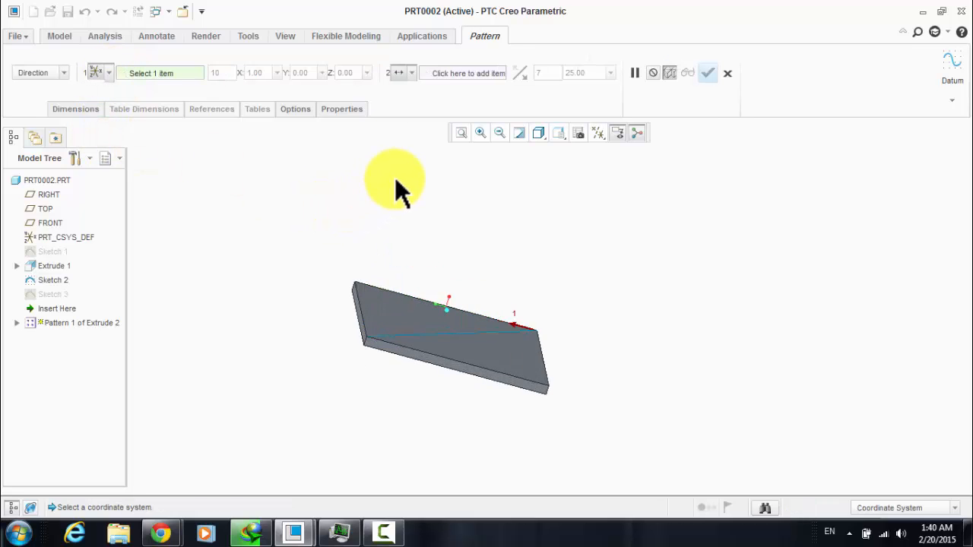
middle_click_drag(395, 185, 296, 144)
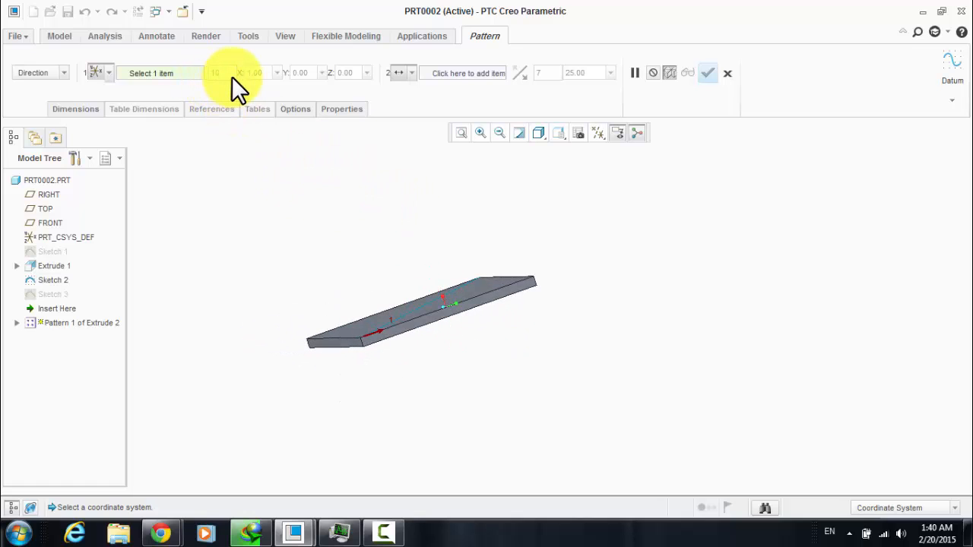
middle_click_drag(371, 293, 156, 59)
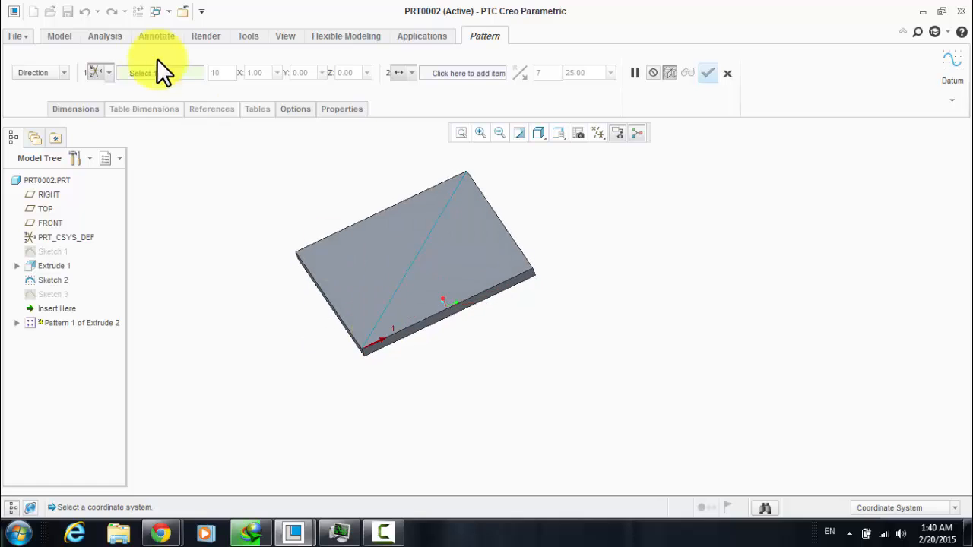
Step: Turn on the coordinate system display and select PRT_CSYS_DEF as the pattern's first direction reference
scroll(396, 342, "down", 4)
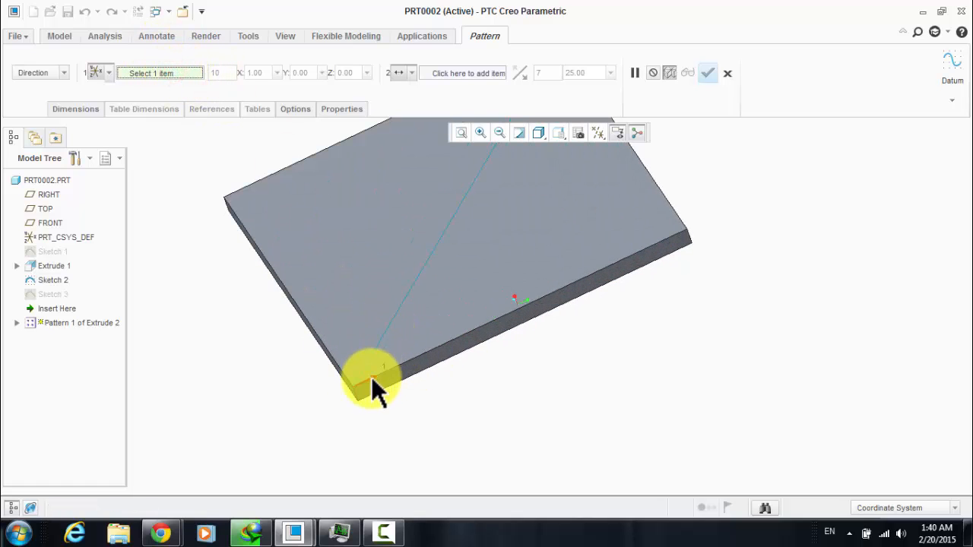
scroll(191, 251, "up", 1)
mouse_move(192, 251)
middle_mouse_down()
mouse_move(183, 243)
mouse_move(200, 260)
middle_mouse_up()
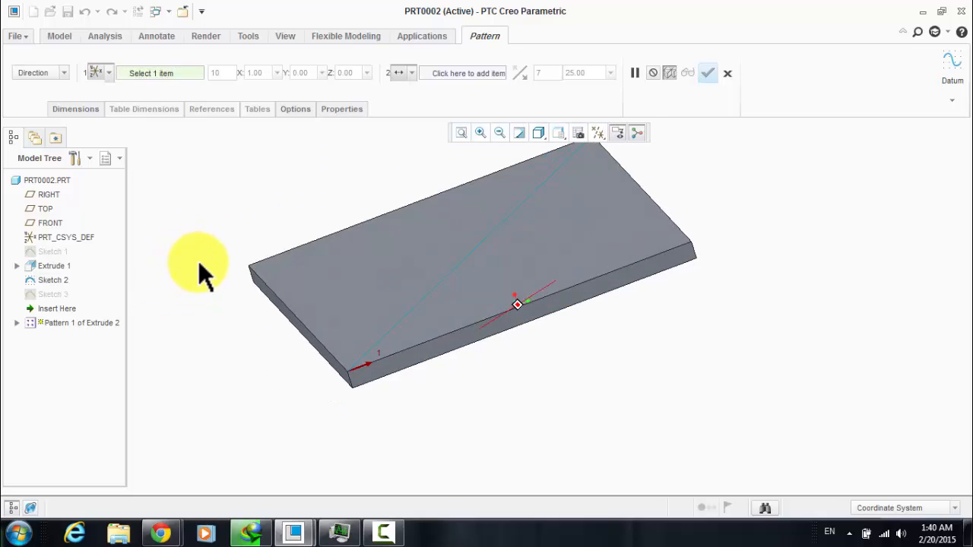
scroll(201, 260, "up", 3)
left_click(599, 135)
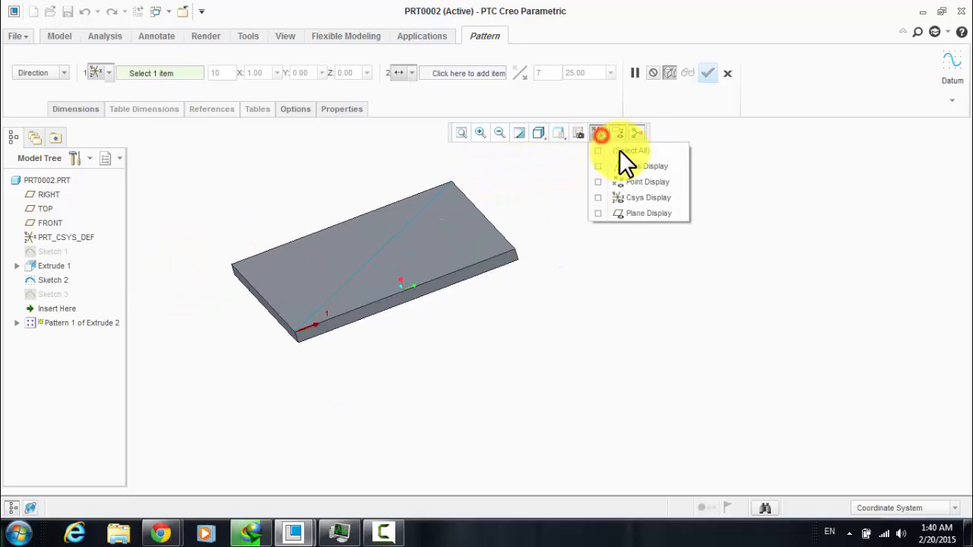
left_click(627, 198)
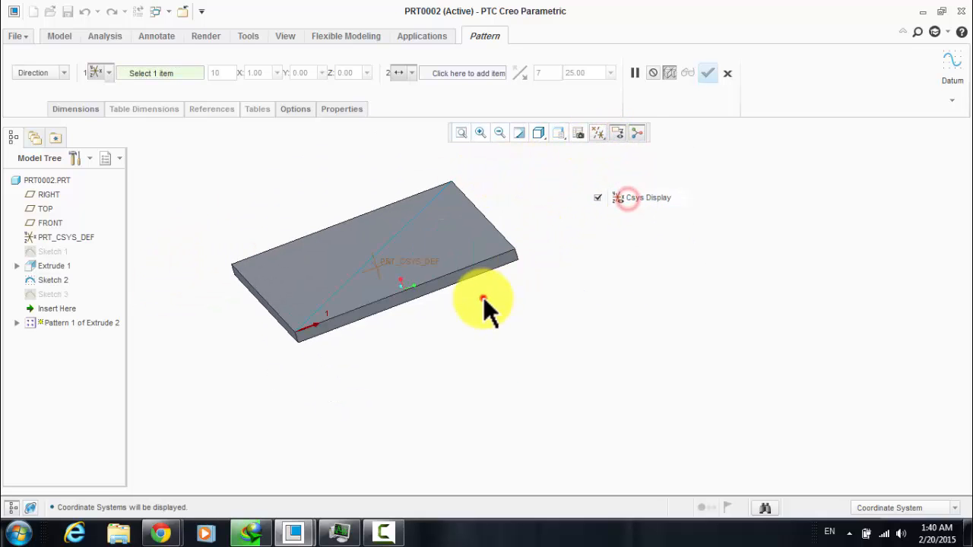
left_click(598, 135)
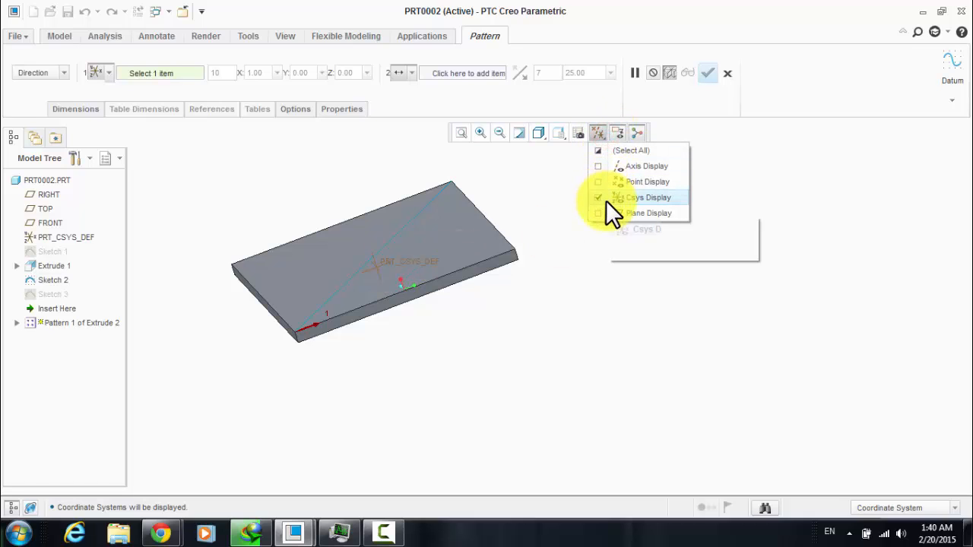
left_click(608, 253)
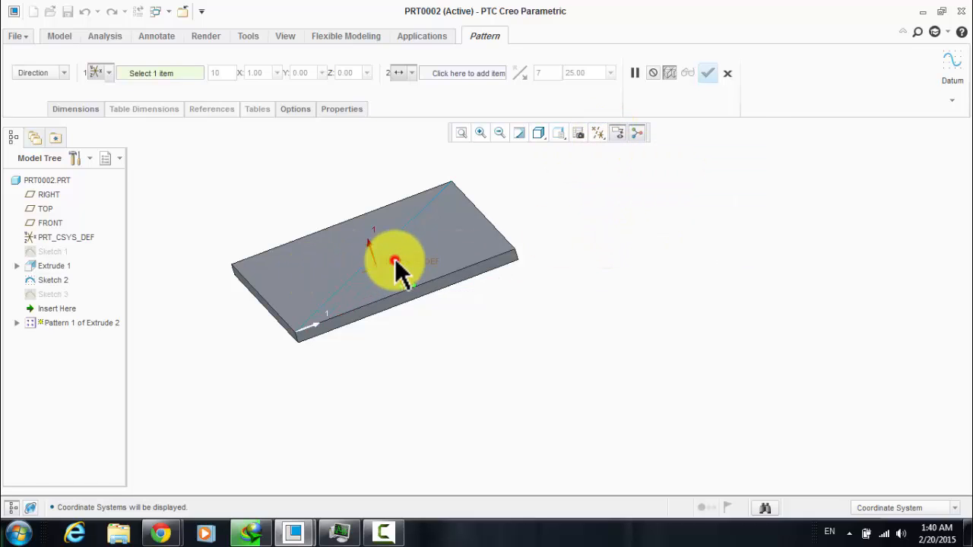
left_click(395, 259)
Step: Set the number of pattern members in the first direction to 20
scroll(450, 259, "down", 2)
middle_click_drag(424, 215, 412, 256)
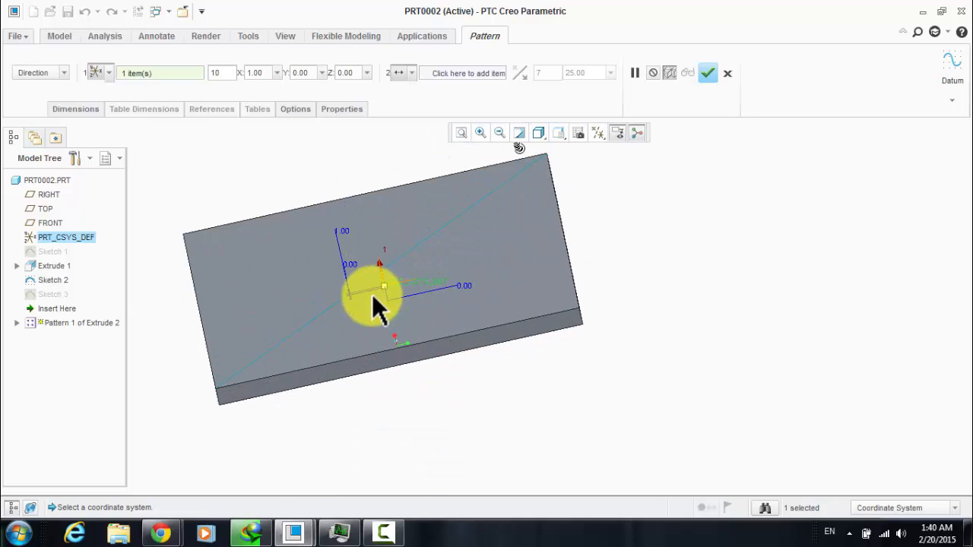
mouse_move(373, 296)
middle_mouse_down()
mouse_move(357, 281)
mouse_move(367, 289)
middle_mouse_up()
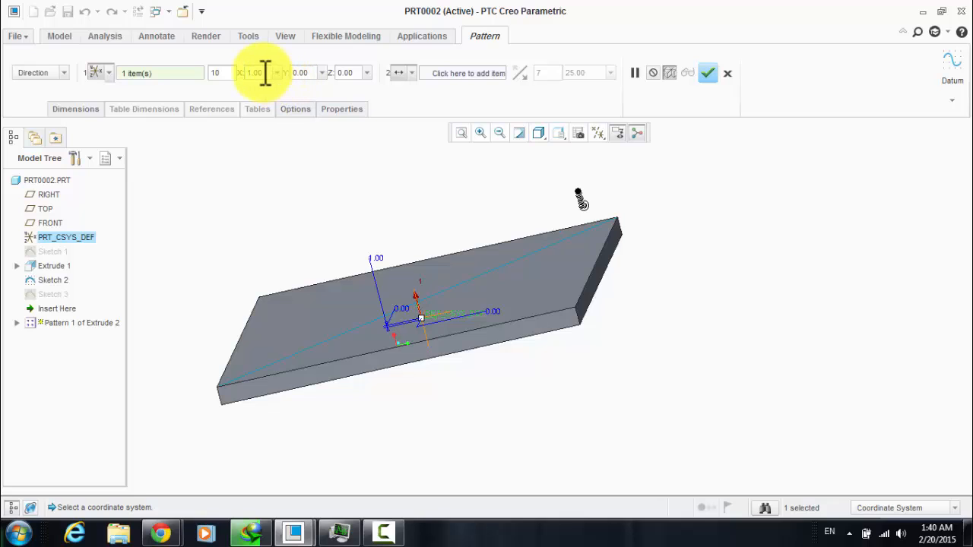
left_click(224, 73)
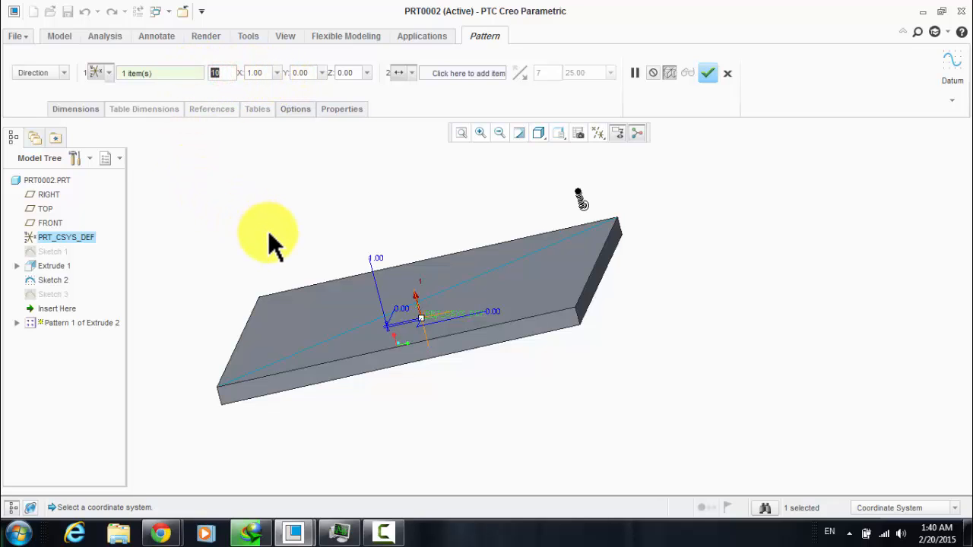
type("20")
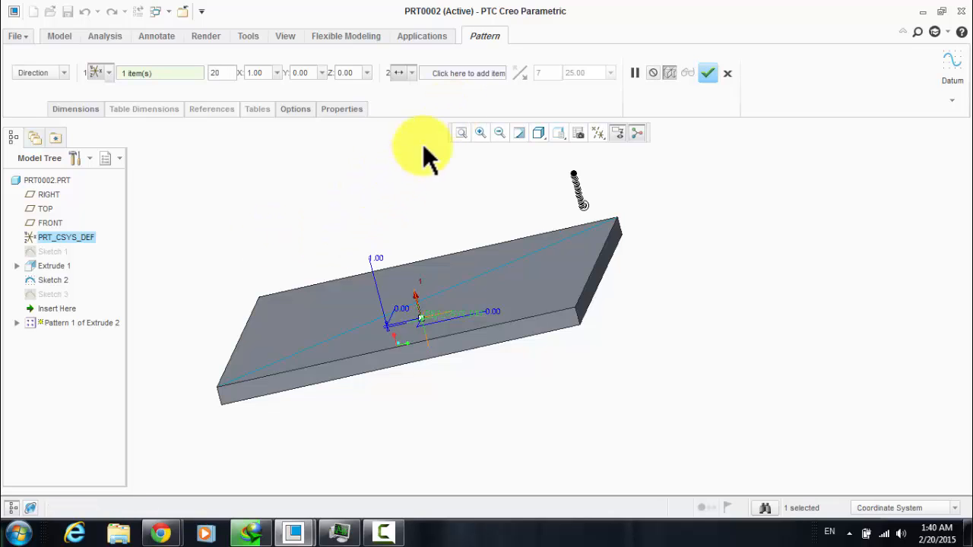
scroll(346, 223, "up", 1)
scroll(372, 213, "down", 1)
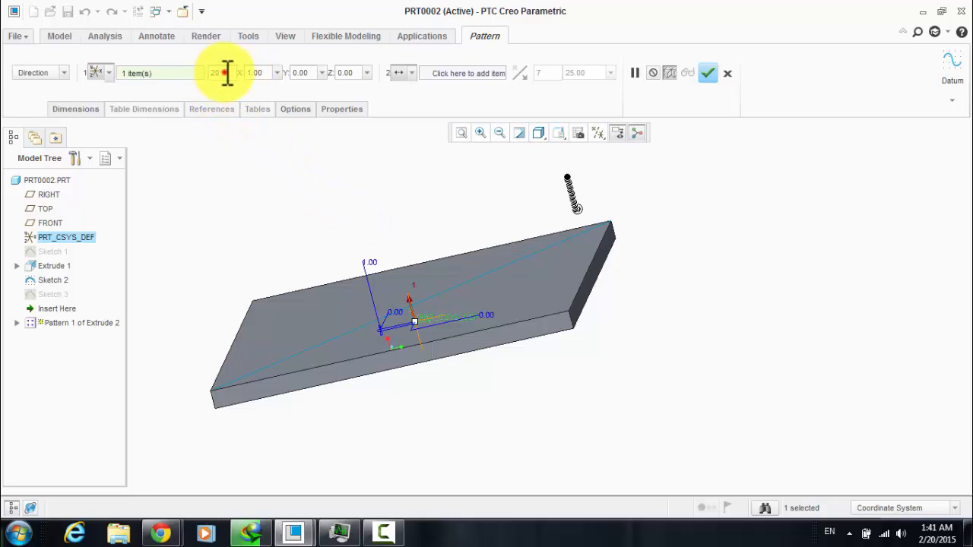
Step: Set the pattern to 5 members with an X increment of 25 and apply it
left_click_drag(227, 73, 188, 71)
type("5")
key("Return")
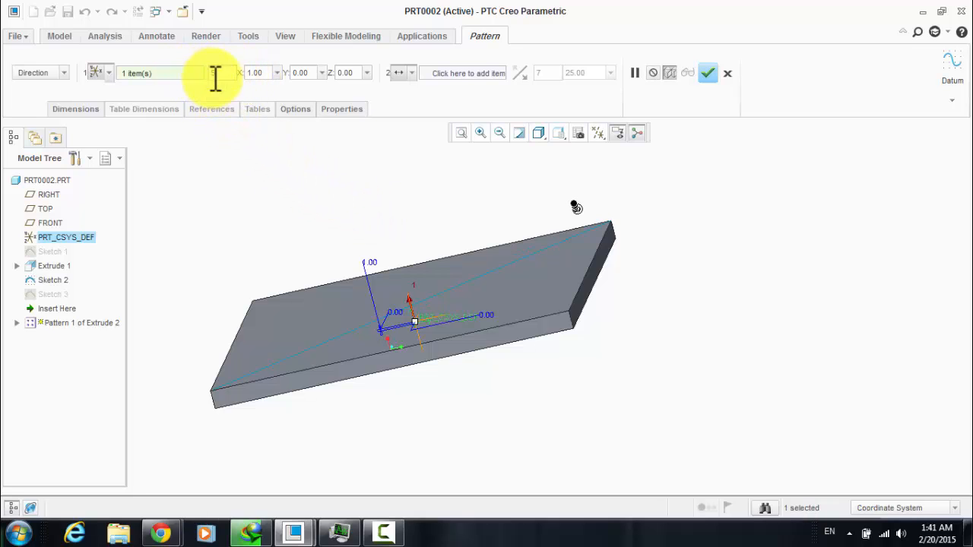
left_click(264, 69)
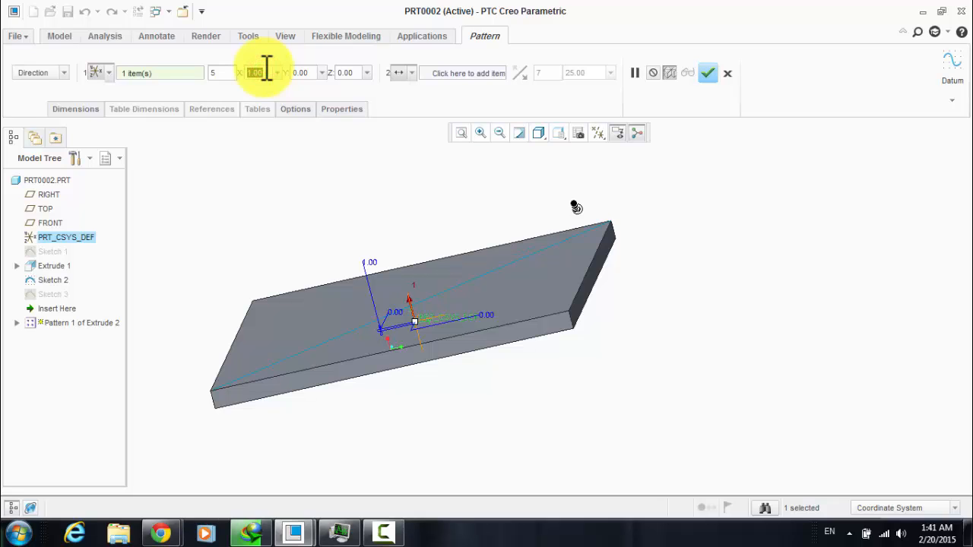
type("25")
key("Return")
scroll(490, 322, "down", 3)
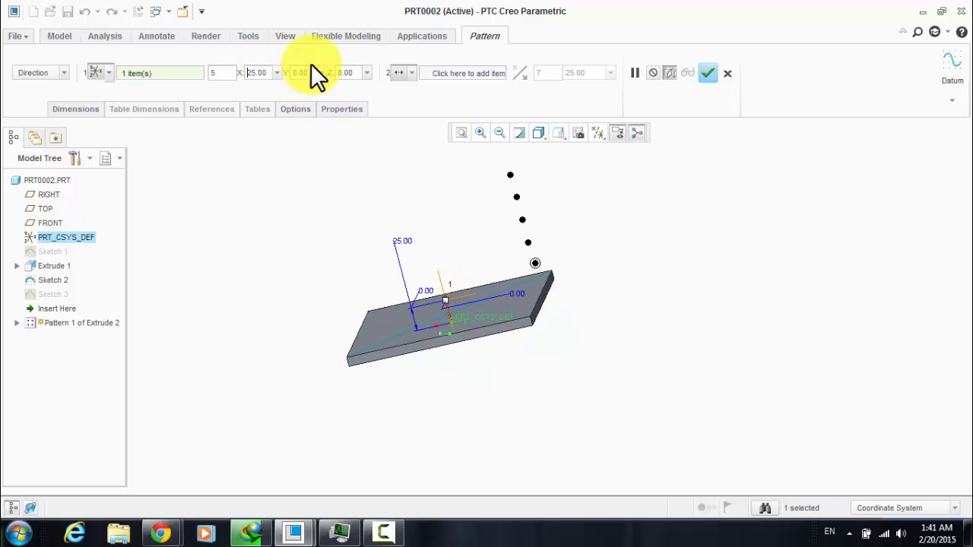
scroll(458, 291, "down", 2)
scroll(448, 276, "up", 5)
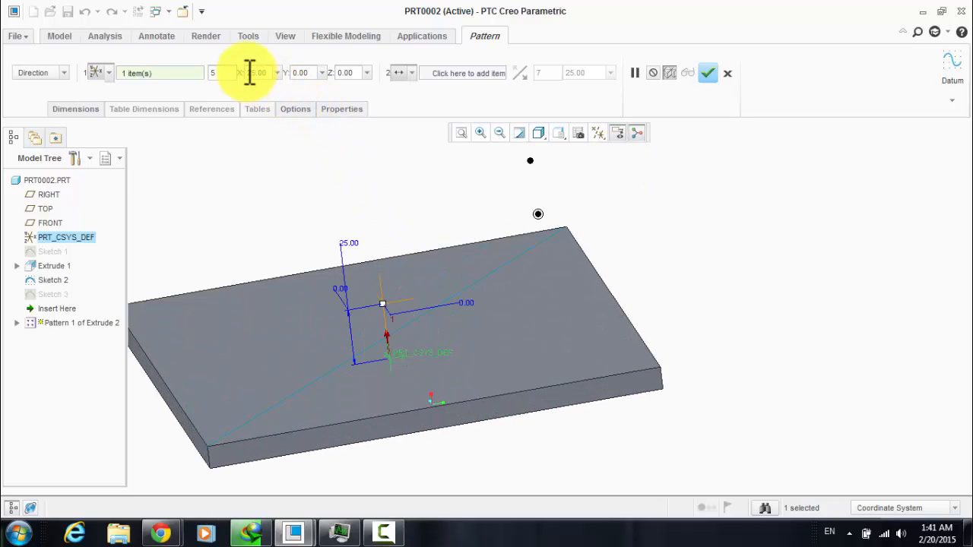
left_click(707, 72)
scroll(382, 349, "down", 3)
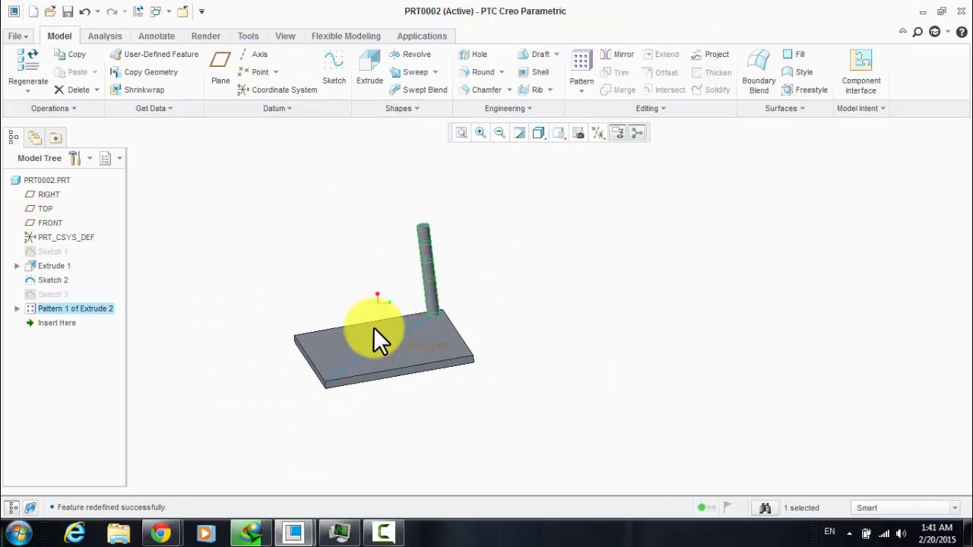
middle_click_drag(355, 293, 346, 279)
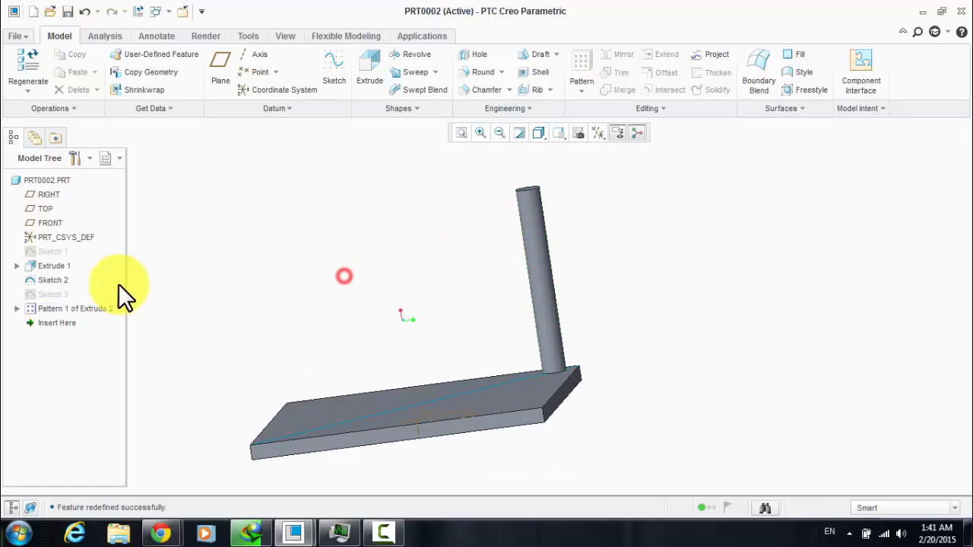
Step: Redefine the coordinate system pattern with an X increment of 50 and apply it
right_click(91, 305)
left_click(146, 91)
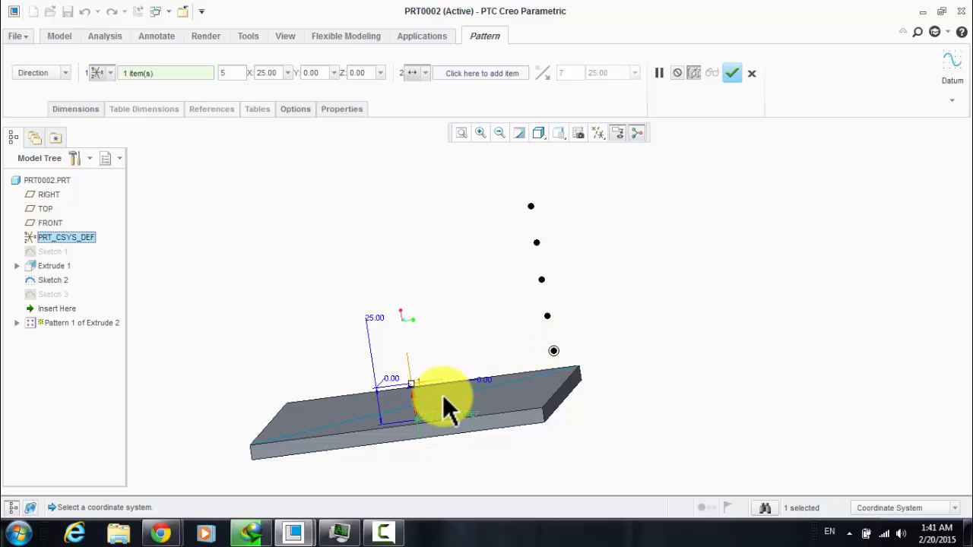
scroll(444, 403, "up", 1)
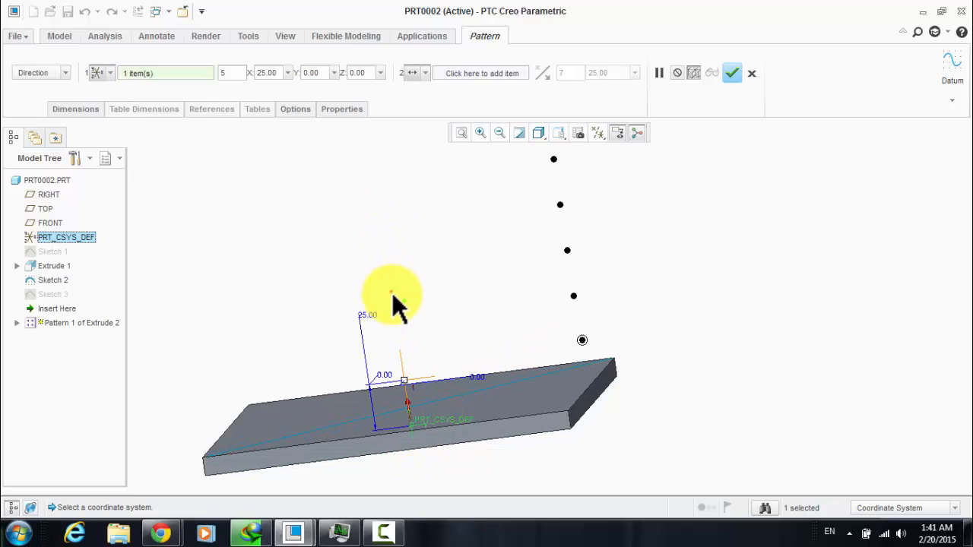
left_click(266, 73)
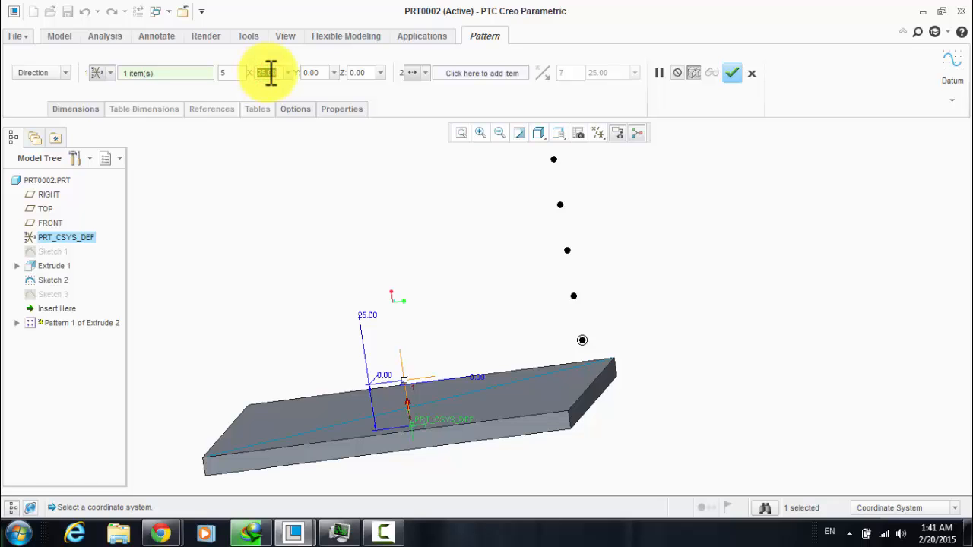
type("50")
key("Return")
scroll(454, 289, "down", 3)
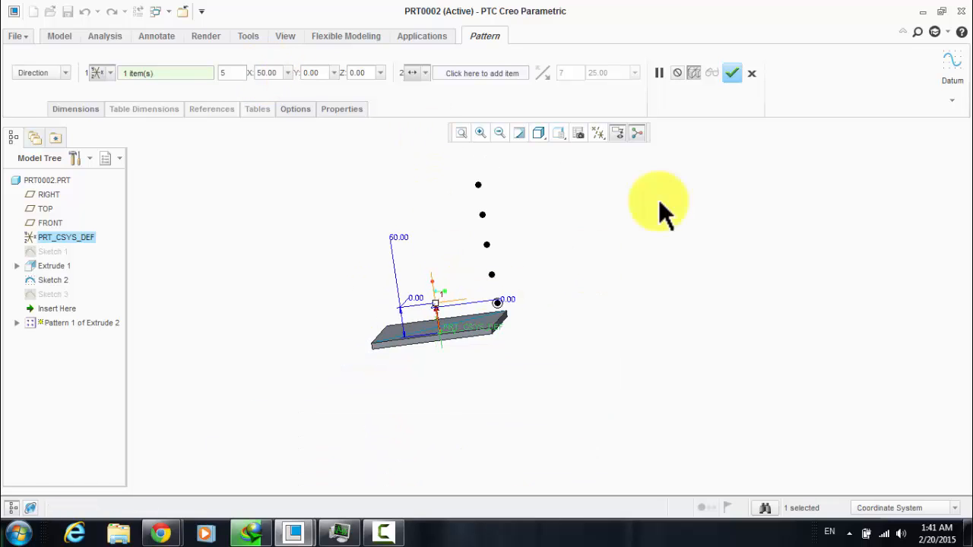
left_click(730, 76)
scroll(456, 288, "up", 3)
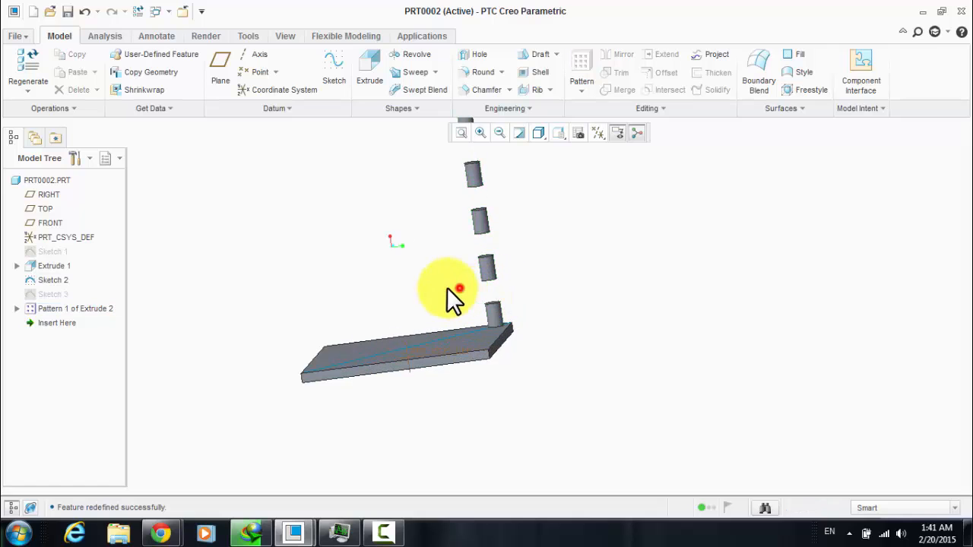
mouse_move(423, 338)
middle_mouse_down()
mouse_move(419, 330)
mouse_move(491, 373)
mouse_move(487, 342)
mouse_move(498, 318)
mouse_move(476, 335)
mouse_move(500, 350)
mouse_move(478, 339)
mouse_move(495, 348)
mouse_move(493, 326)
mouse_move(511, 334)
mouse_move(484, 345)
middle_mouse_up()
scroll(498, 338, "up", 2)
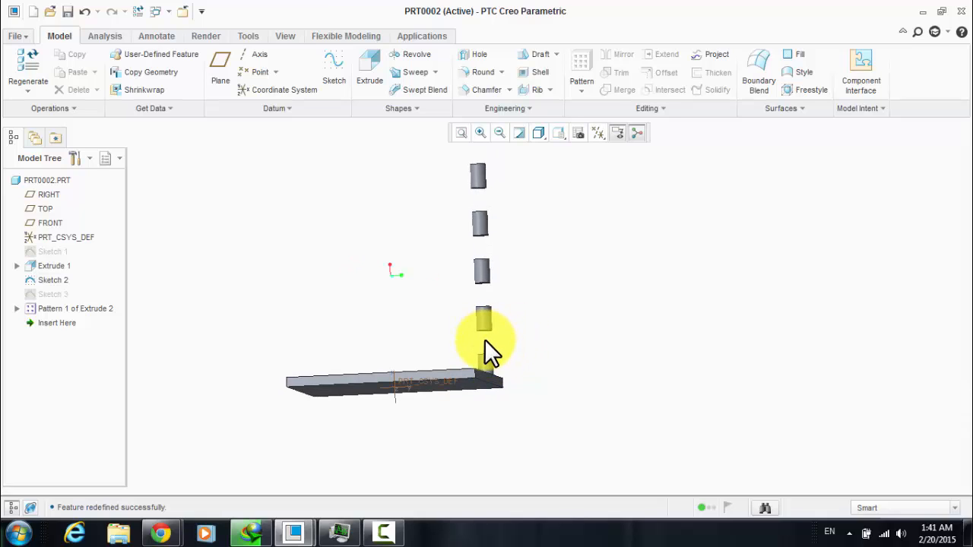
Step: Reopen the pattern definition and set its Y increment to 50
left_click(77, 307)
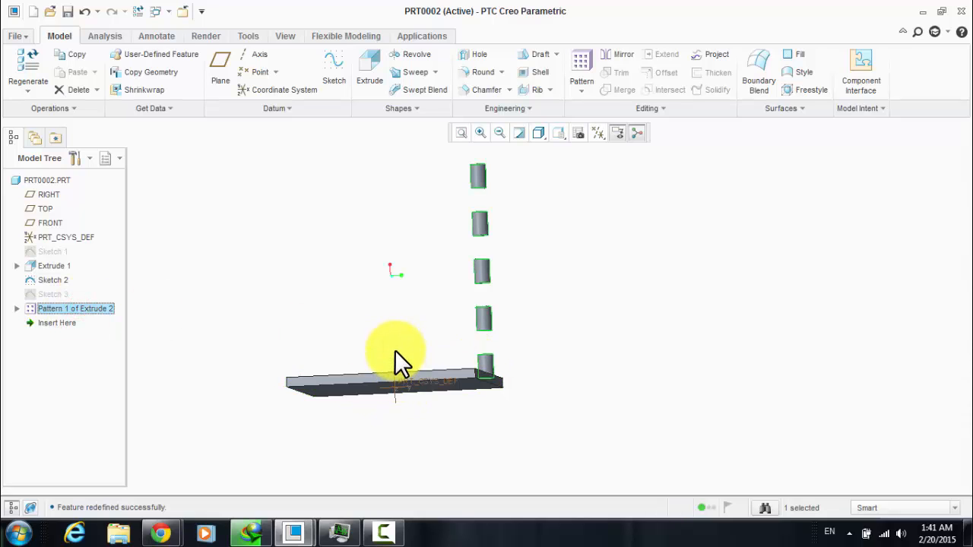
middle_click_drag(394, 350, 385, 377)
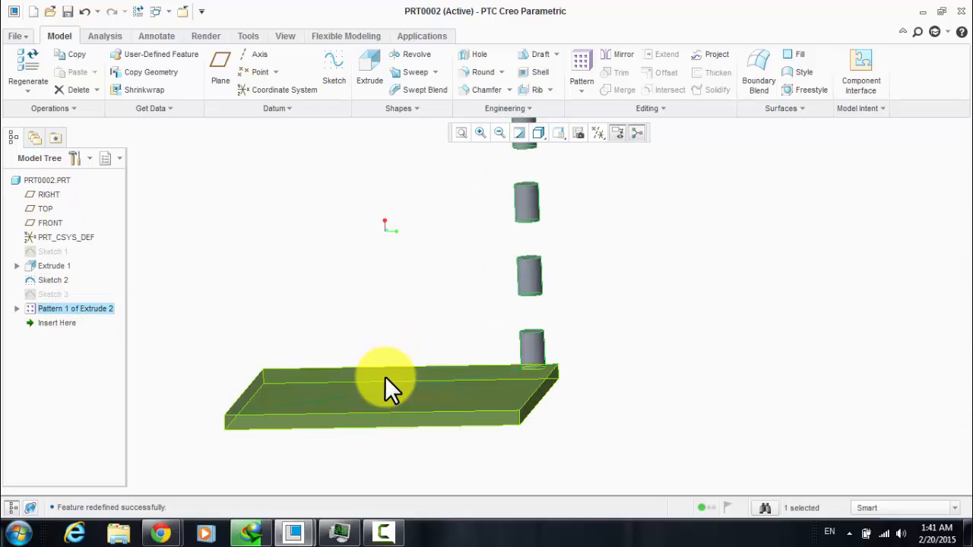
right_click(104, 308)
left_click(202, 81)
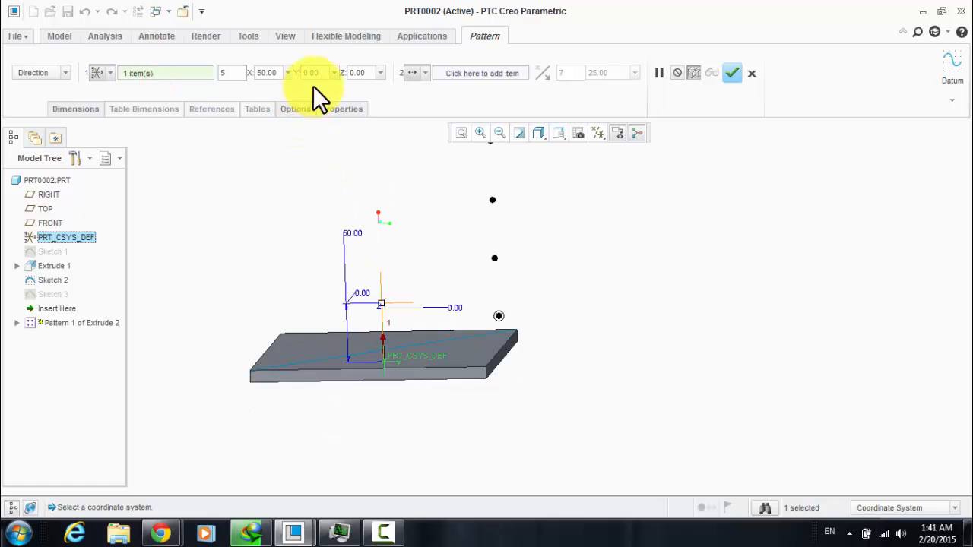
left_click(313, 72)
type("50")
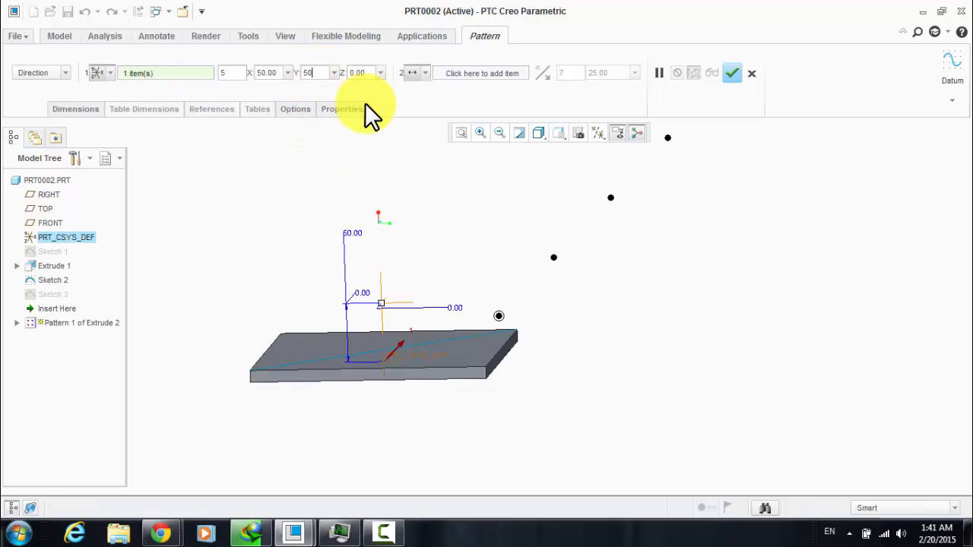
key("Return")
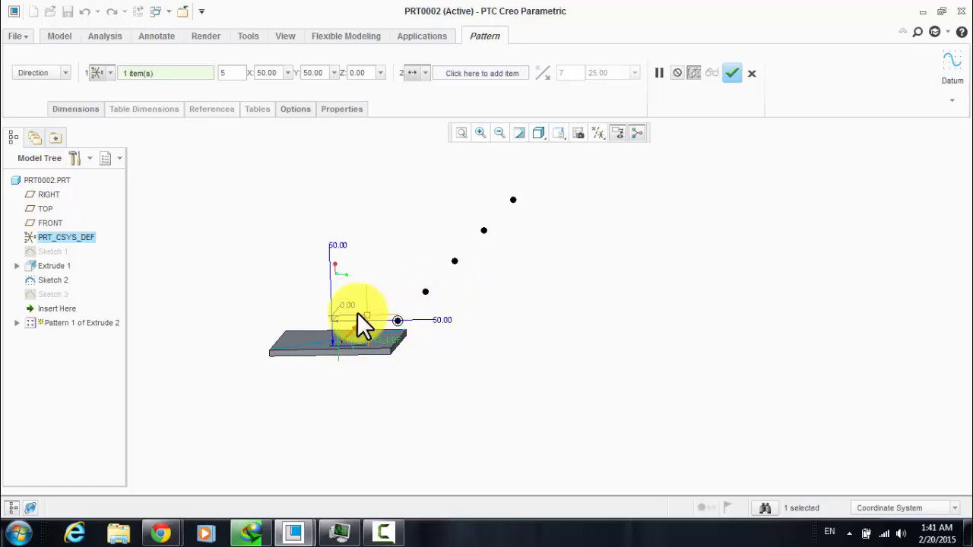
Step: Apply the redefined coordinate system pattern with its X and Y increments of 50 and inspect the resulting cylinders
scroll(342, 346, "up", 3)
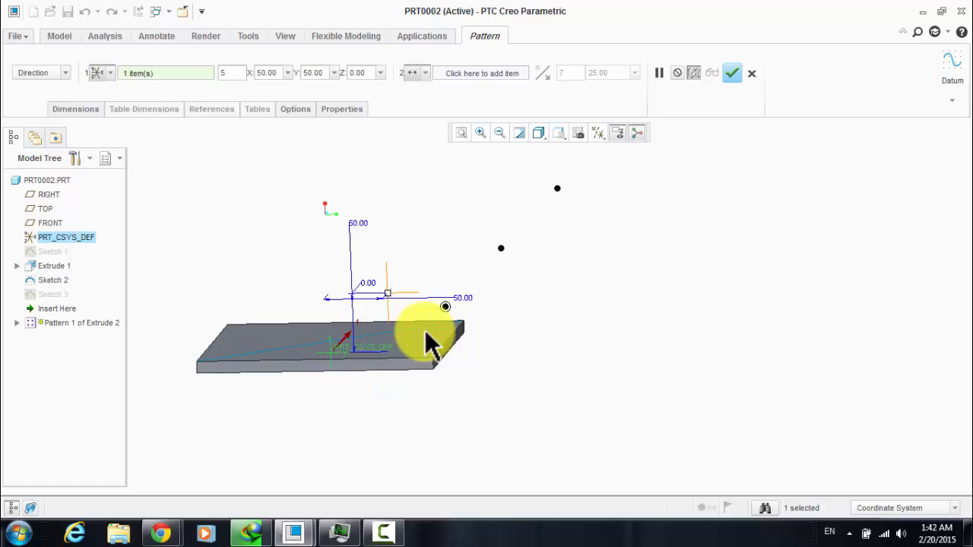
scroll(425, 331, "down", 3)
left_click(731, 73)
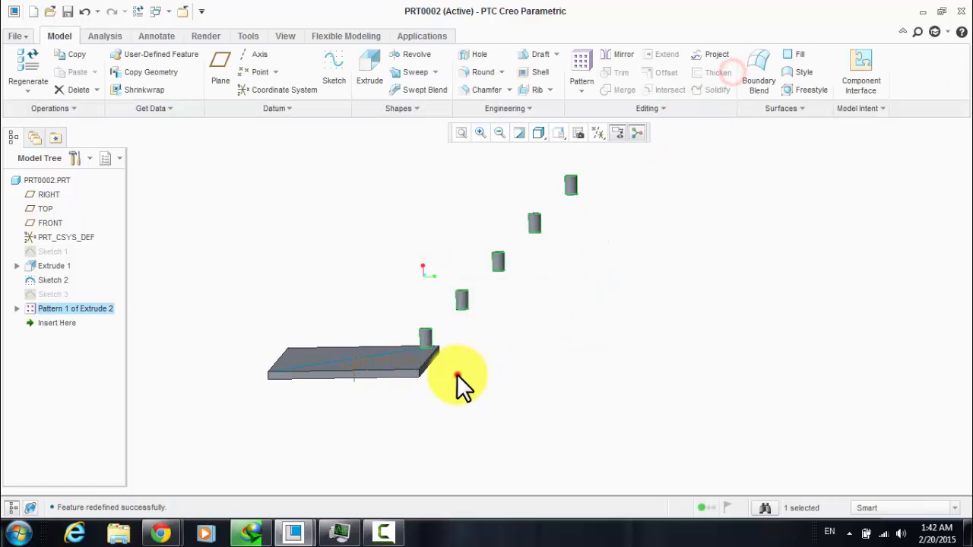
middle_click_drag(457, 374, 426, 382)
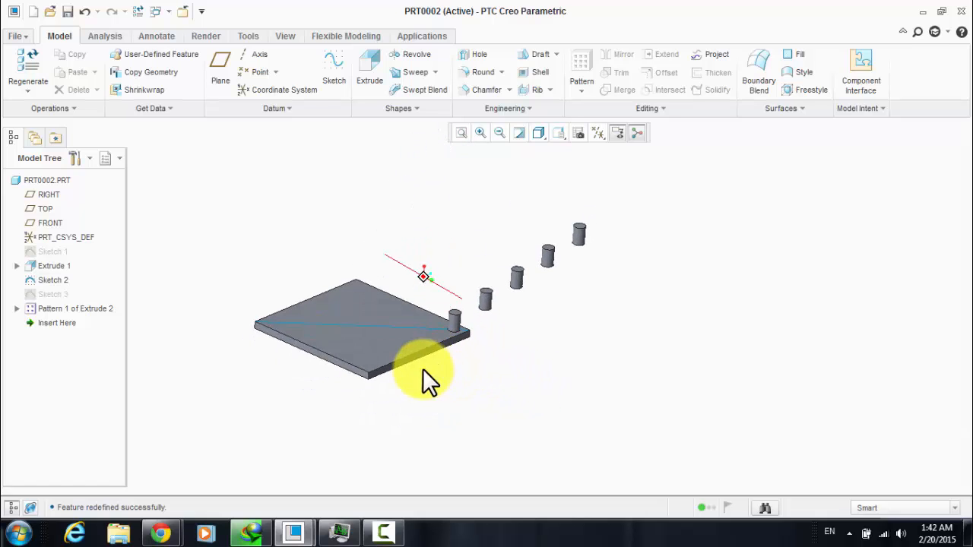
Step: Redefine the cylinder pattern with a Z increment of 50 and apply it
right_click(72, 308)
left_click(125, 90)
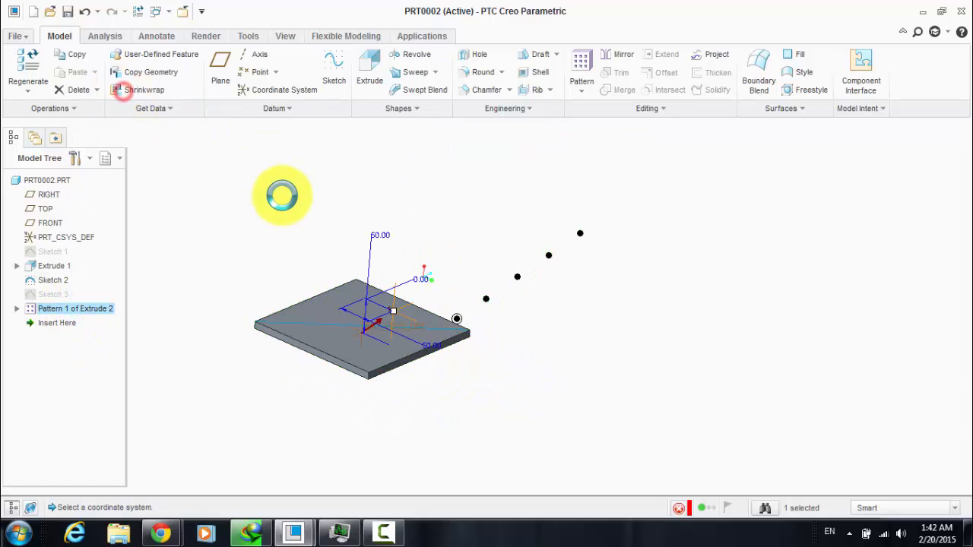
left_click(378, 73)
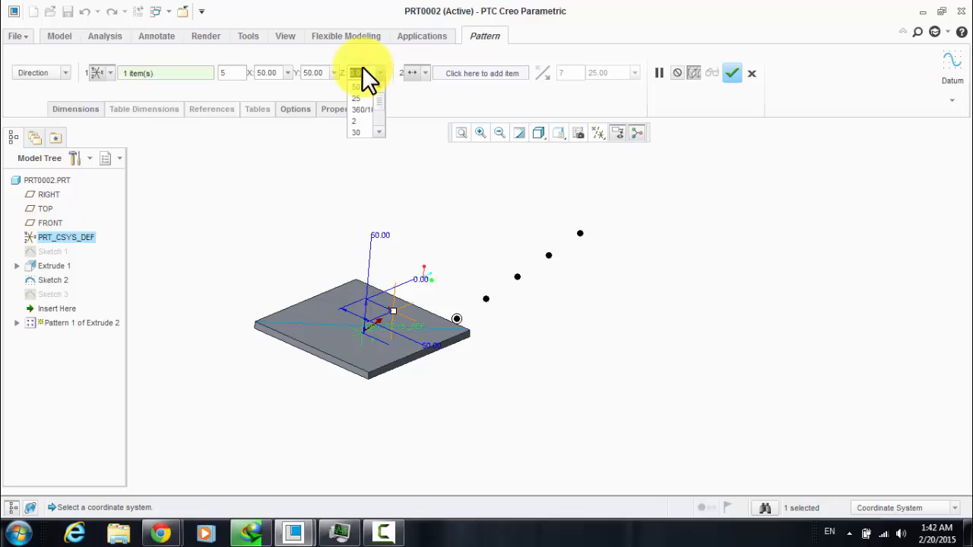
type("50")
key("Return")
scroll(494, 432, "up", 2)
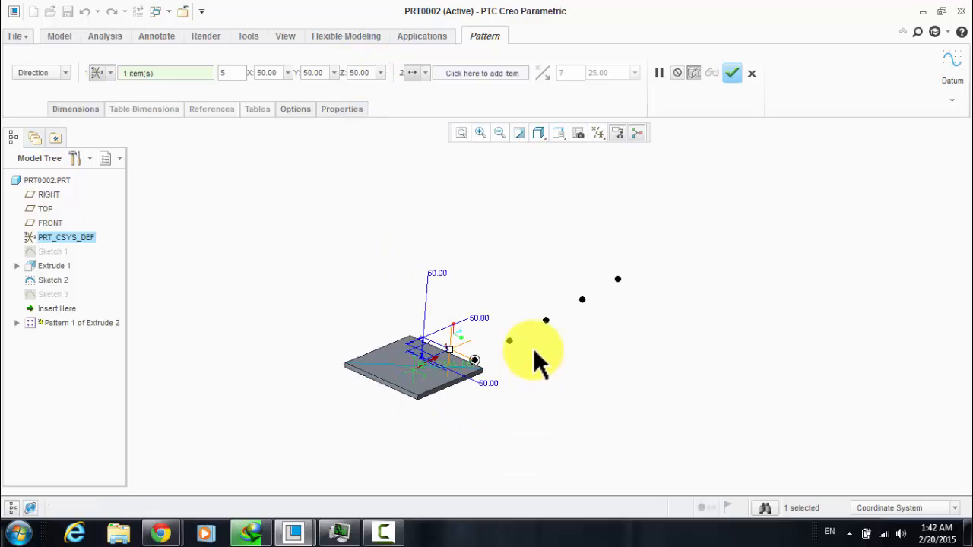
scroll(533, 348, "down", 1)
left_click(725, 74)
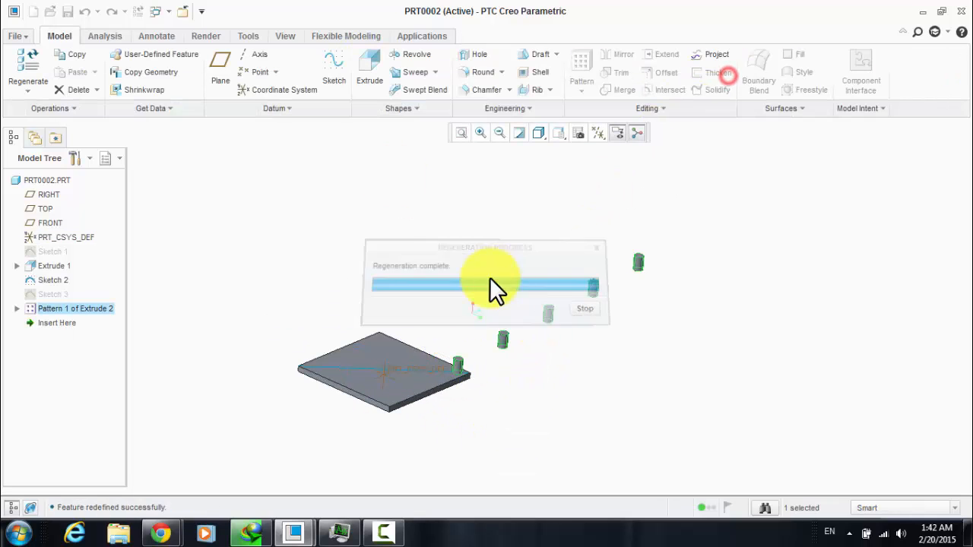
middle_click_drag(490, 281, 4, 316)
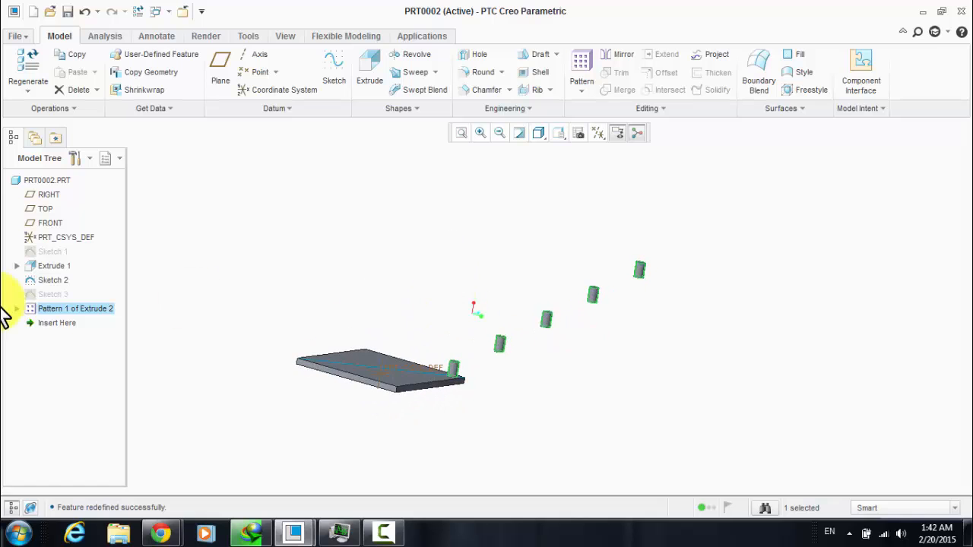
Step: Reopen the pattern definition and set both the X and Y increments to 0
right_click(66, 307)
left_click(124, 86)
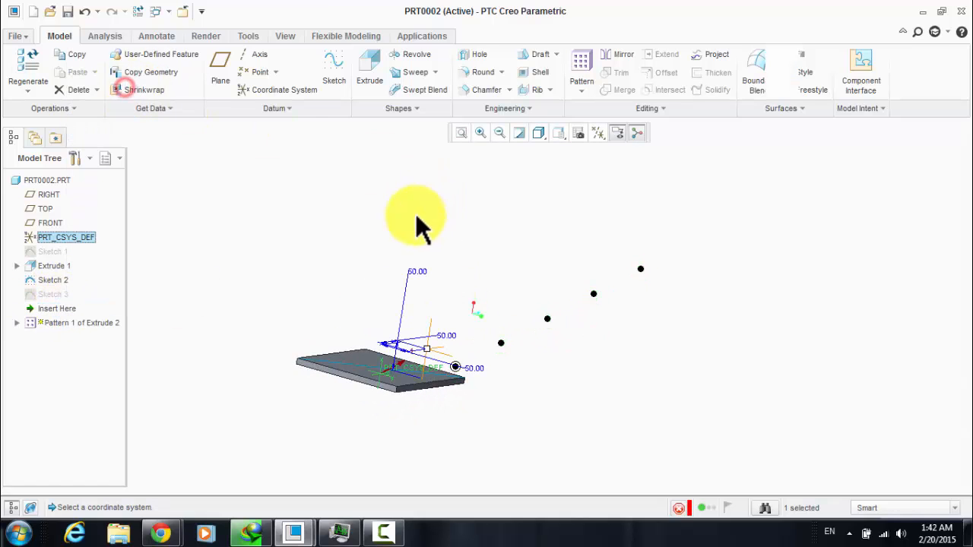
middle_click_drag(335, 193, 343, 228)
left_click(270, 73)
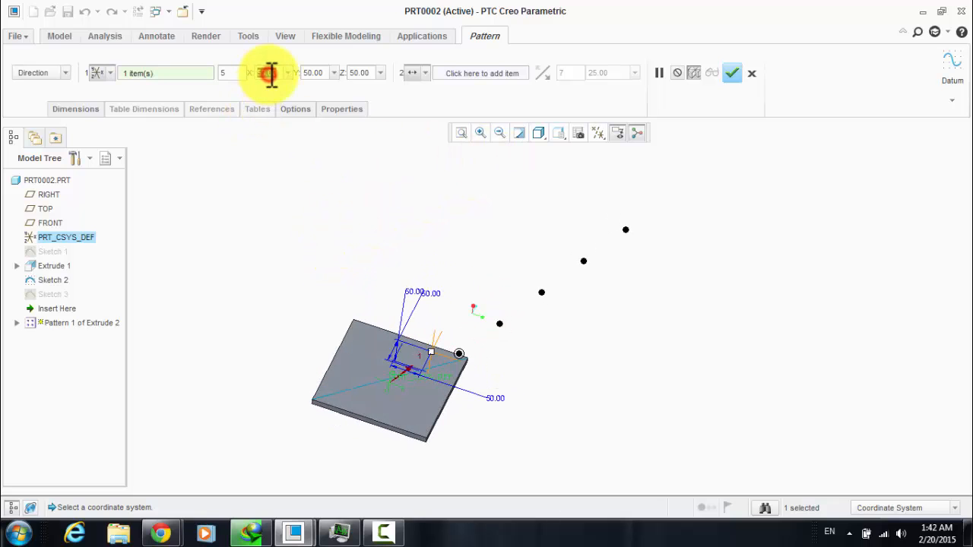
type("0")
key("Return")
left_click(327, 72)
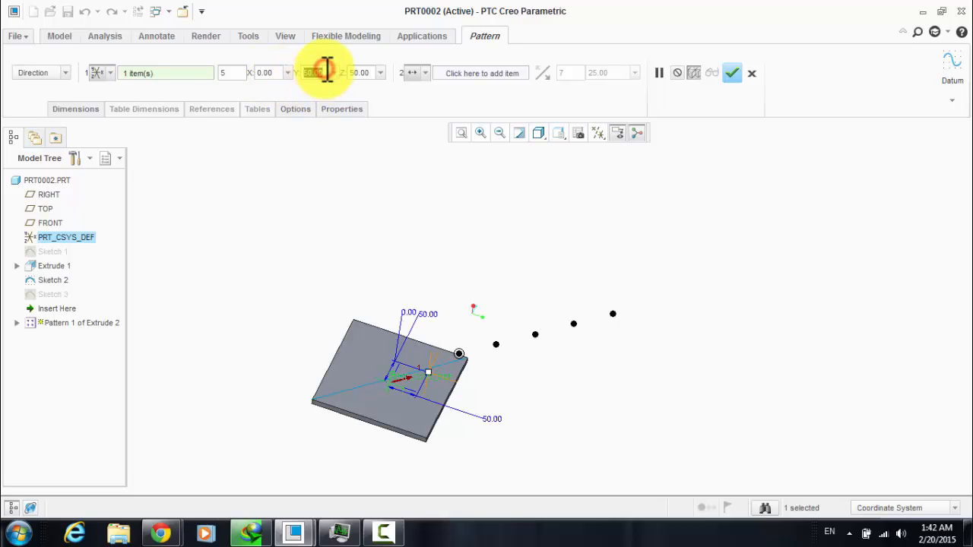
type("0")
key("Return")
middle_click_drag(434, 293, 397, 240)
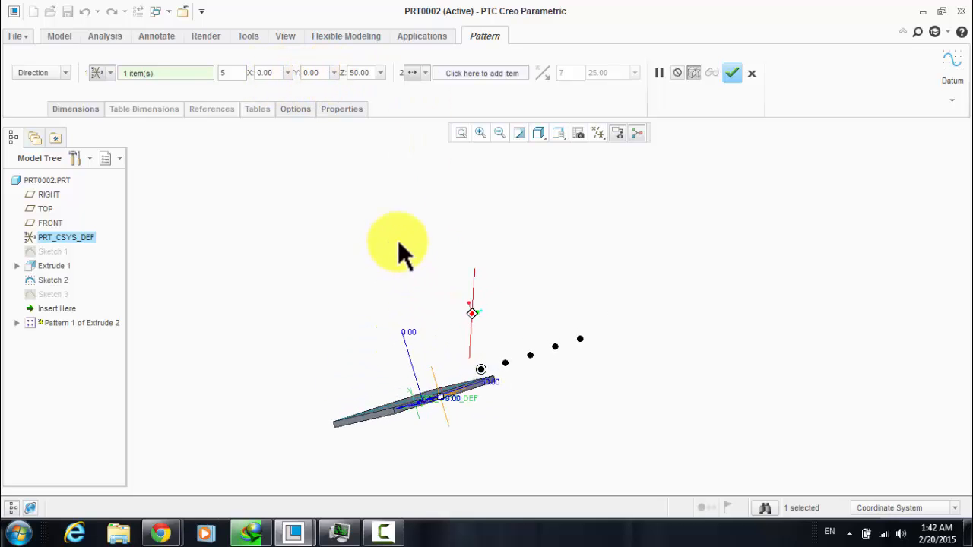
Step: Reverse the pattern along Z by setting its Z increment to -50
left_click(377, 73)
type("-")
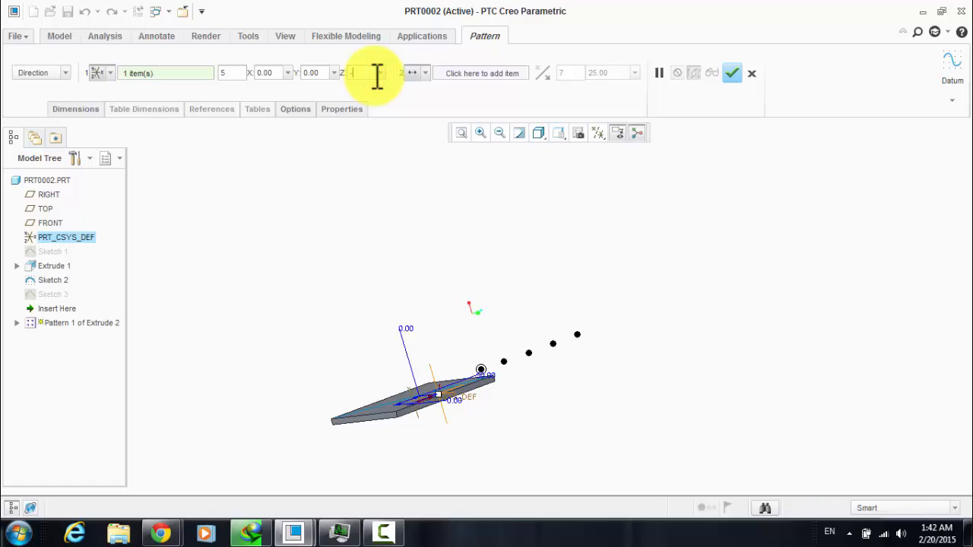
type("50")
key("Return")
middle_click_drag(300, 269, 302, 235)
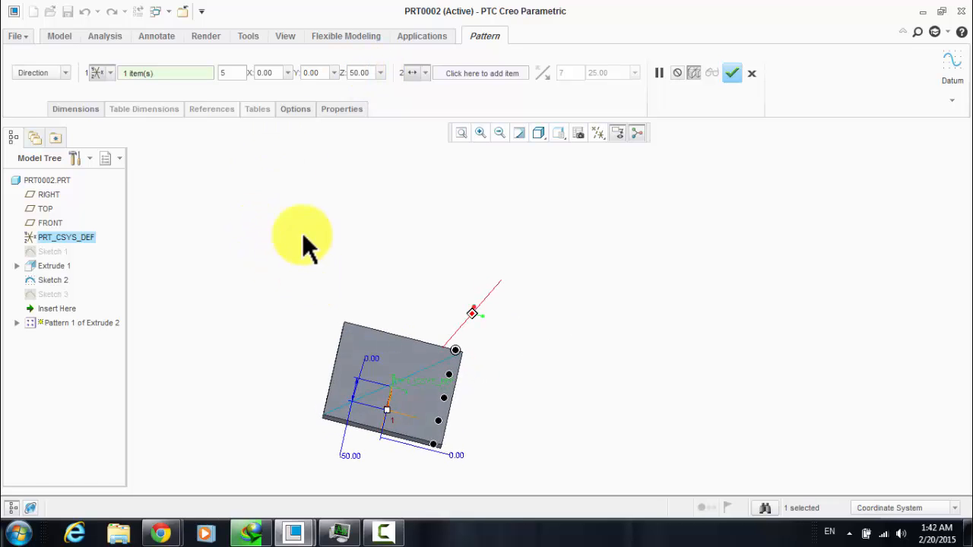
Step: Set the pattern's Y increment to -50, apply it and inspect the cylinders running diagonally across the plate
left_click(302, 79)
key("BackSpace")
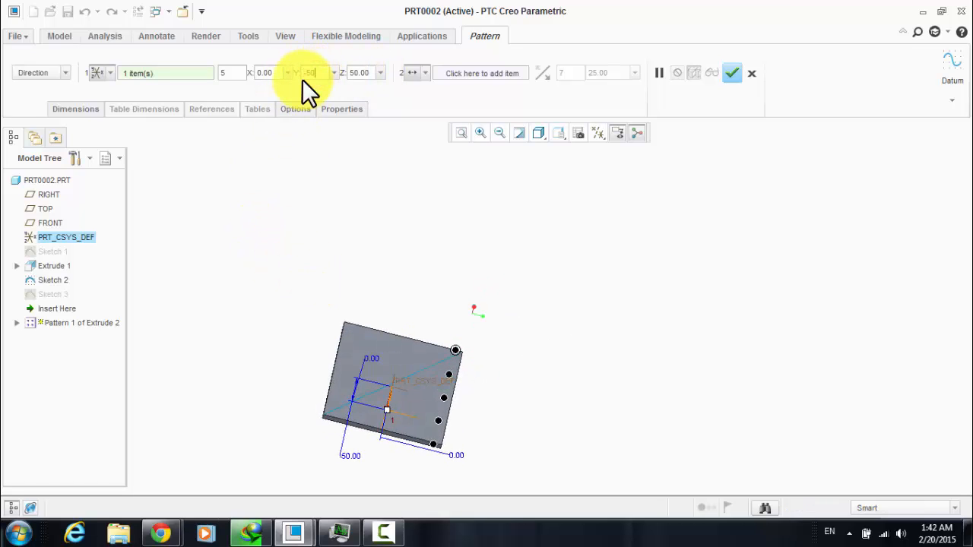
key("Return")
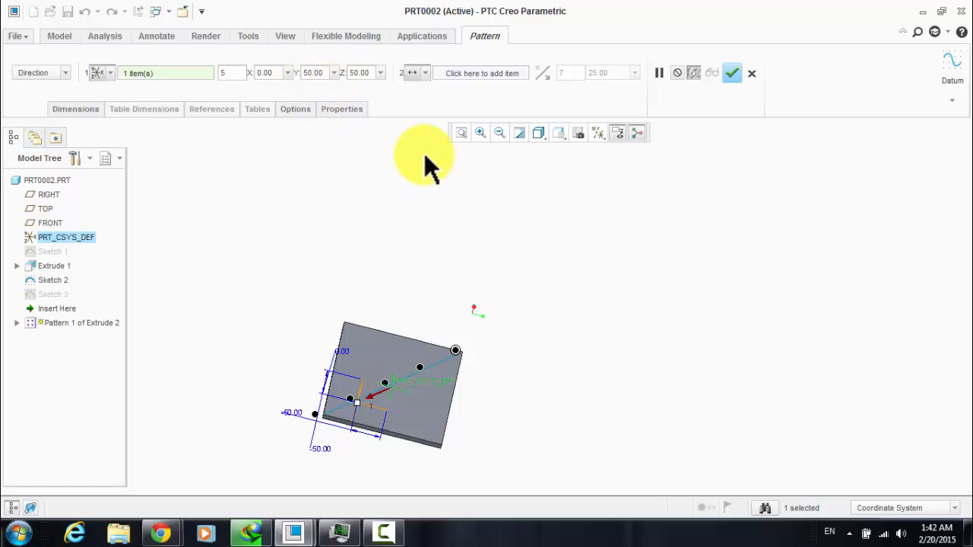
left_click(731, 73)
middle_click_drag(391, 343, 298, 361)
scroll(326, 317, "up", 3)
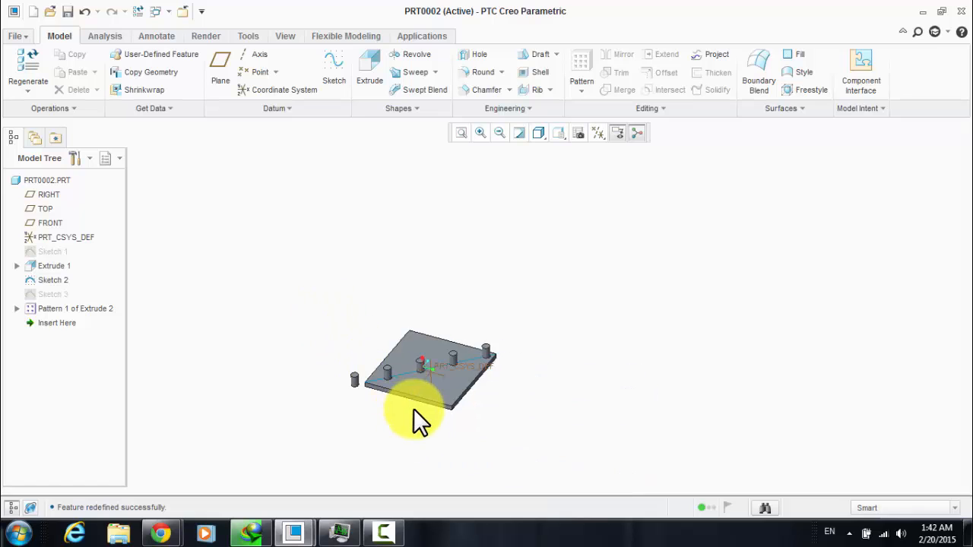
scroll(414, 409, "down", 1)
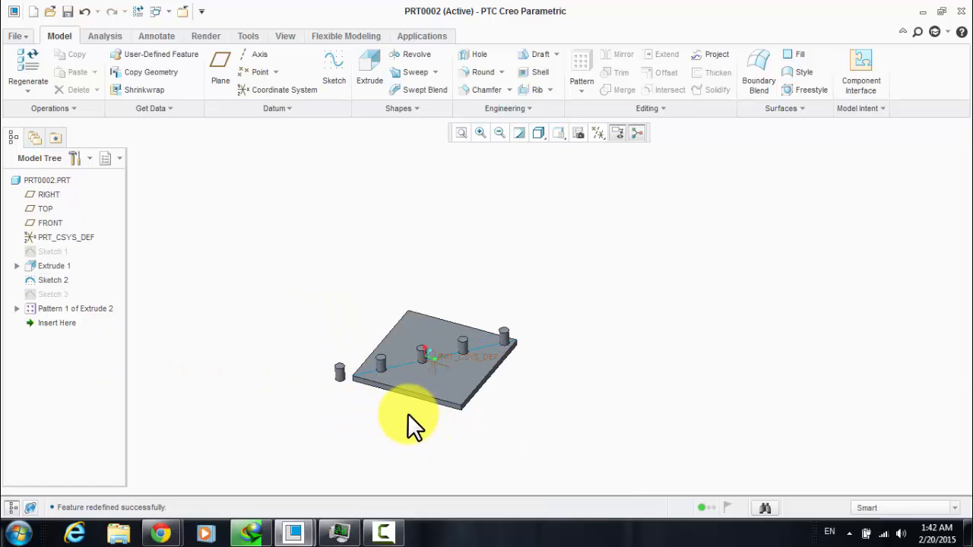
scroll(423, 418, "down", 3)
scroll(371, 365, "up", 2)
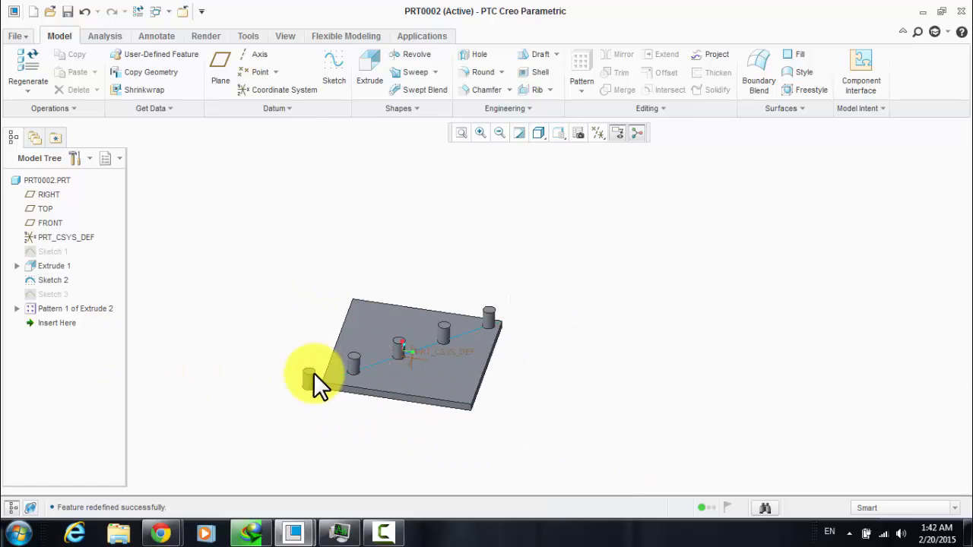
Step: Redefine the pattern by adding a second direction that rotates about the plate's short side edge near the last cylinder
left_click(88, 307)
right_click(88, 307)
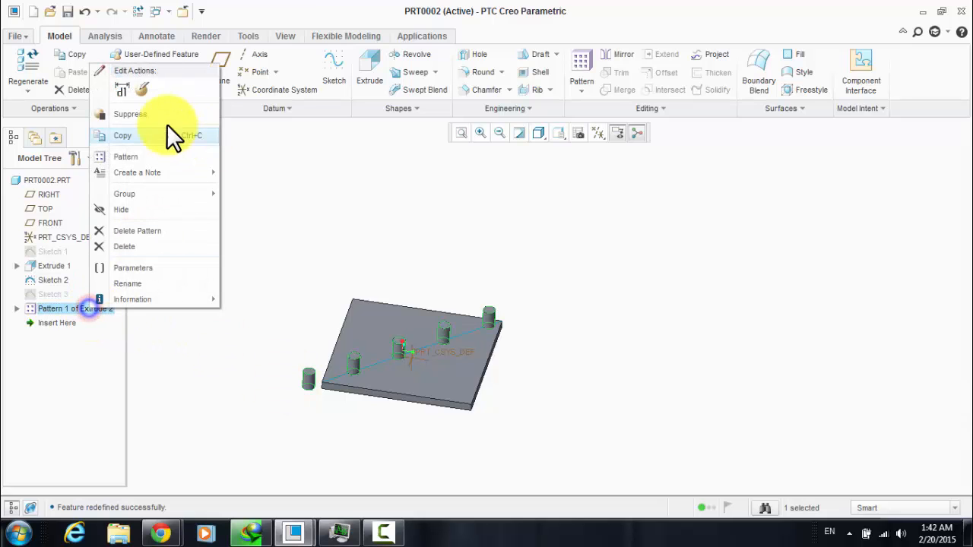
left_click(145, 90)
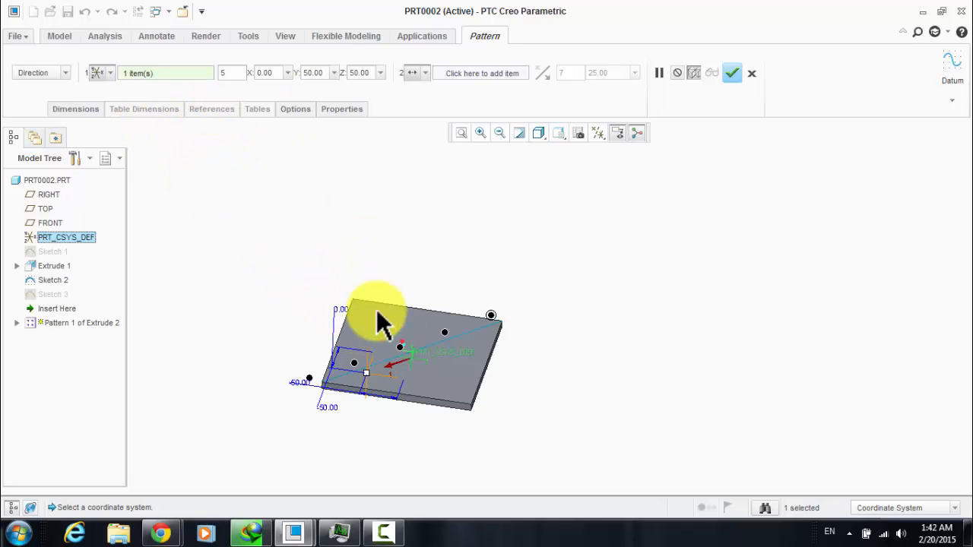
left_click(481, 73)
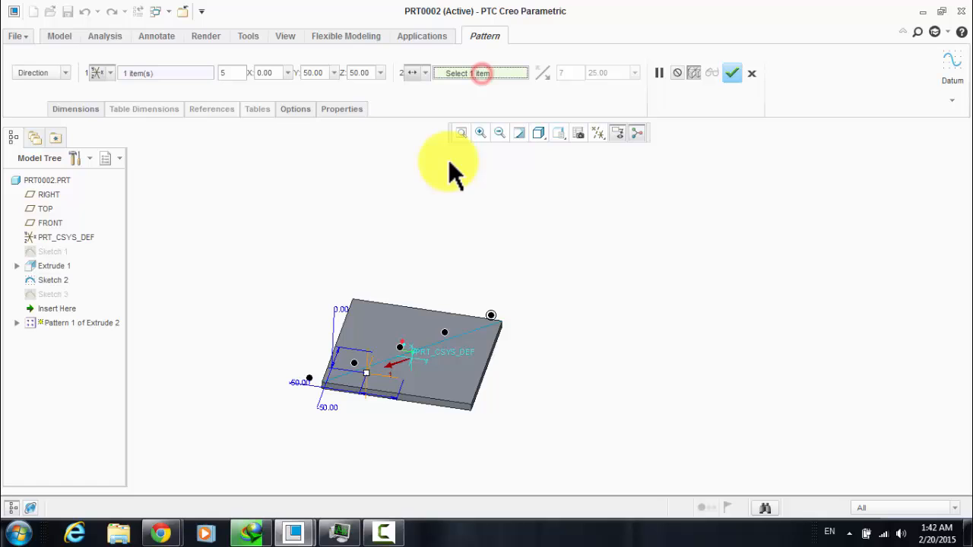
left_click(342, 332)
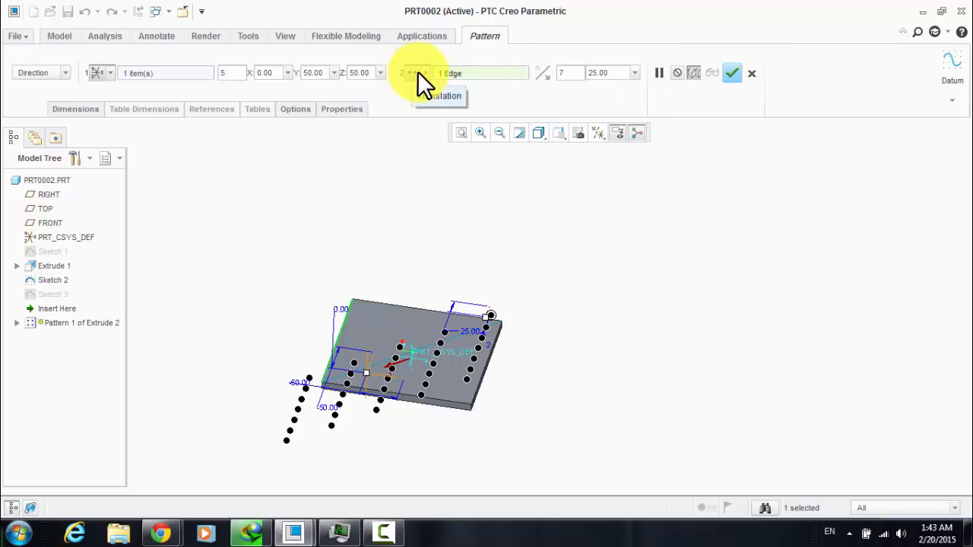
left_click(411, 110)
middle_click_drag(369, 322, 359, 298)
left_click(733, 74)
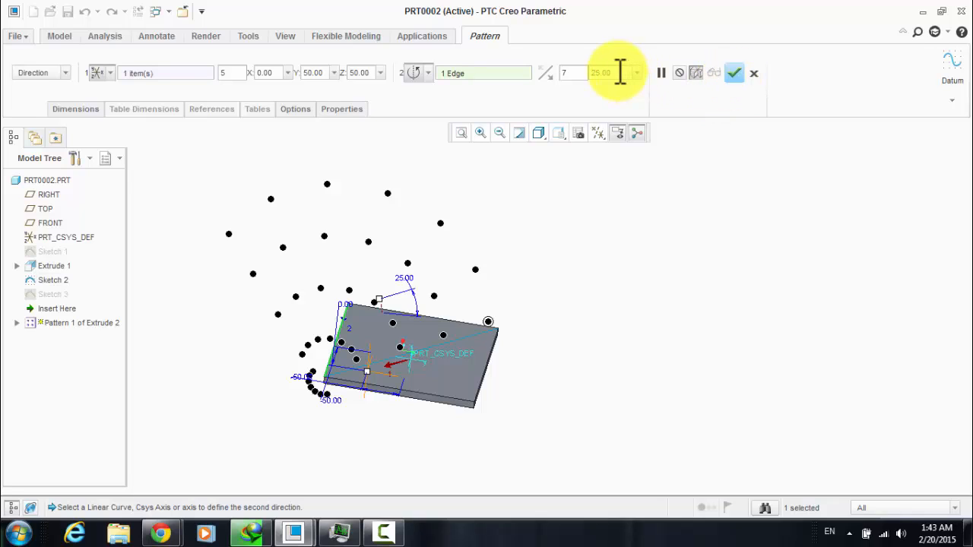
Step: Set the second direction's angular spacing to 360/7 for its 7 members and apply the pattern
left_click(608, 72)
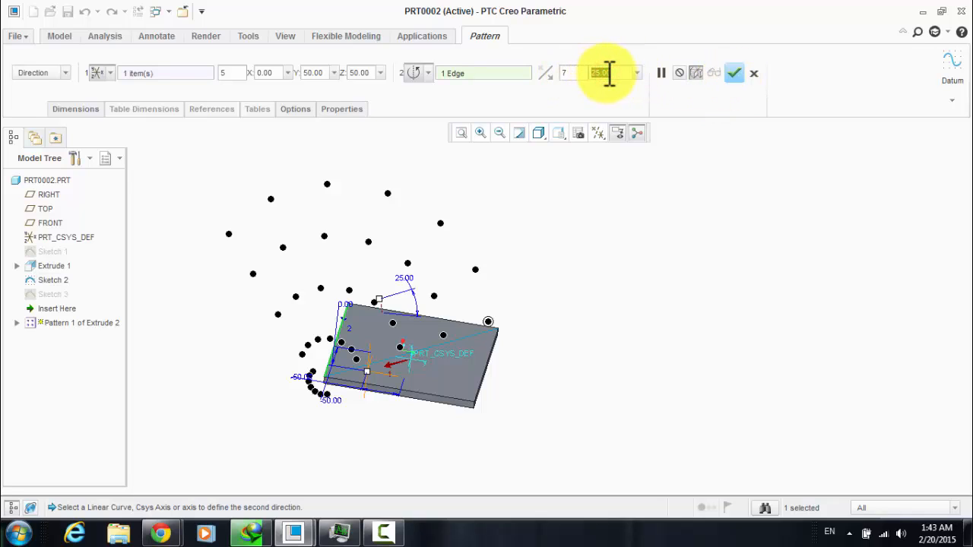
type("360/")
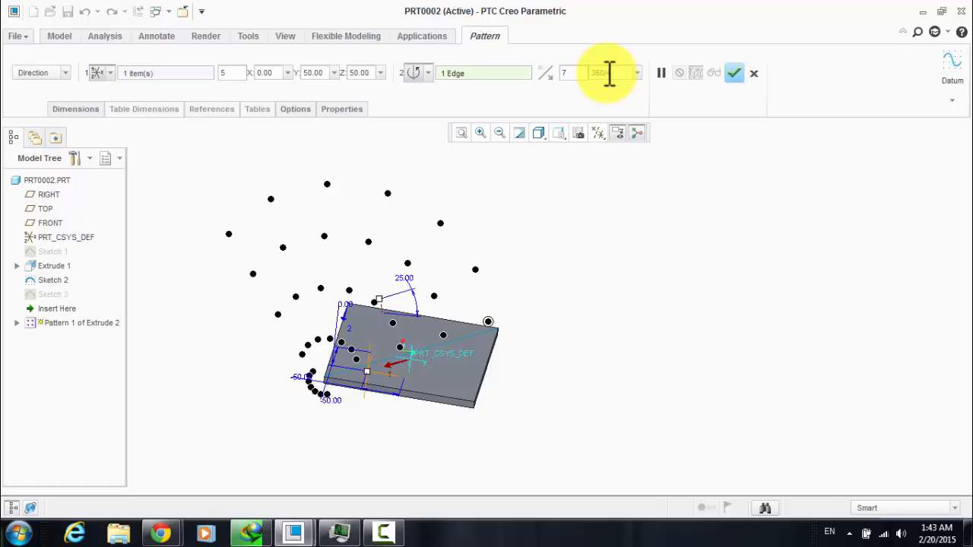
type("7")
key("Return")
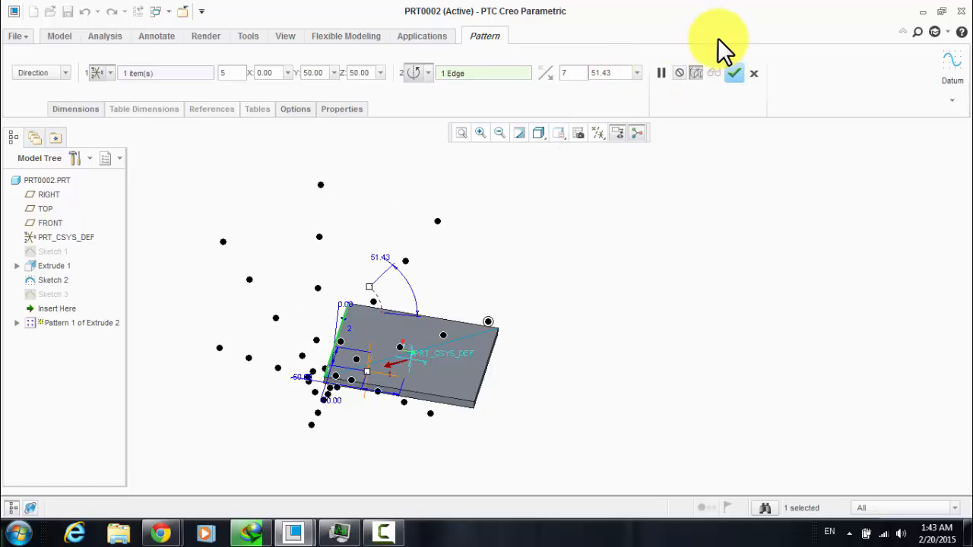
left_click(733, 73)
mouse_move(450, 232)
middle_mouse_down()
mouse_move(441, 243)
mouse_move(465, 234)
mouse_move(371, 283)
mouse_move(478, 246)
mouse_move(525, 200)
mouse_move(493, 237)
mouse_move(456, 240)
middle_mouse_up()
left_click(468, 234)
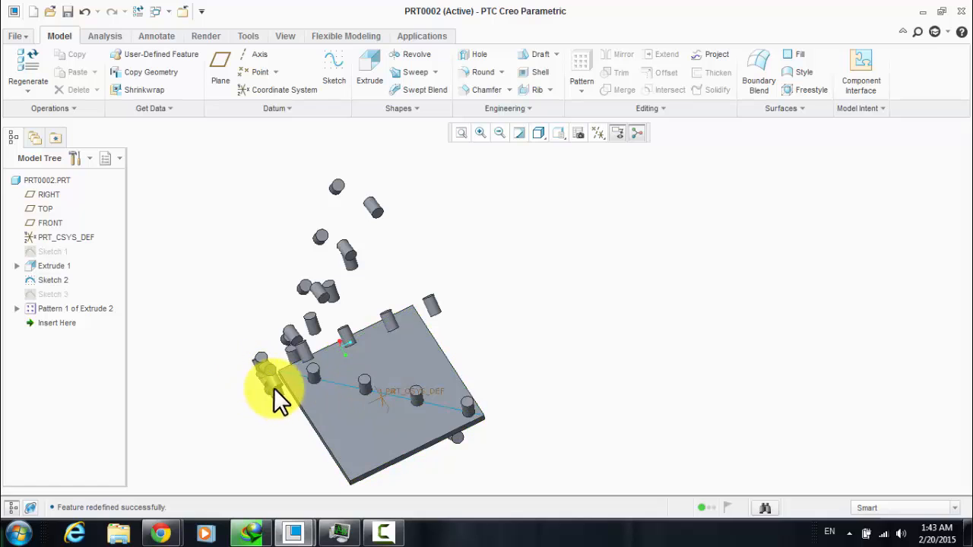
Step: Reopen the pattern definition and examine the first-direction type options and the previewed member layout from several angles
right_click(57, 308)
left_click(111, 86)
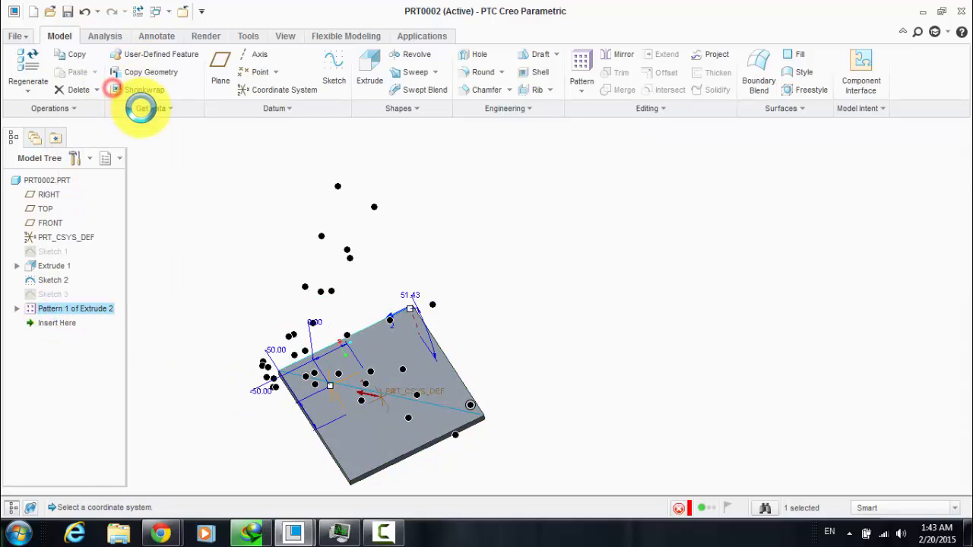
left_click(109, 75)
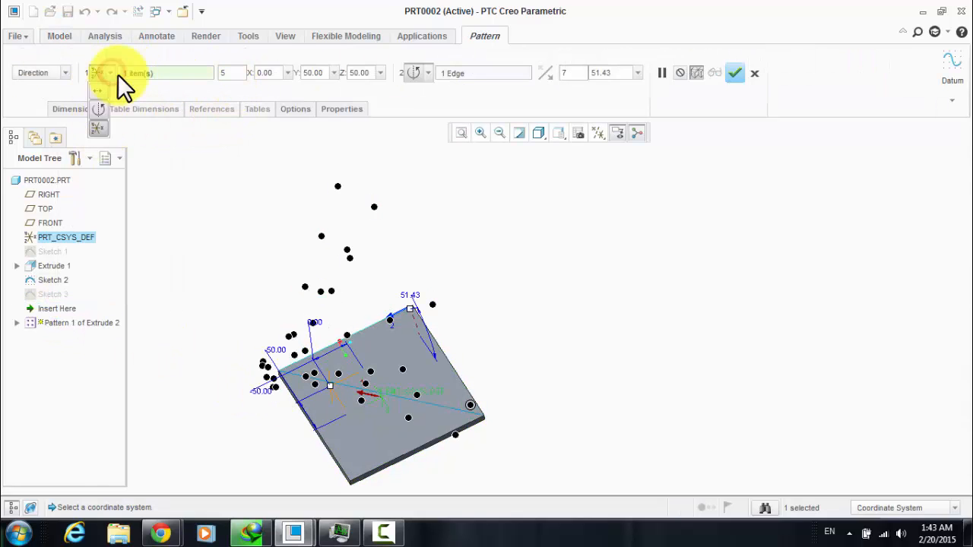
left_click(109, 78)
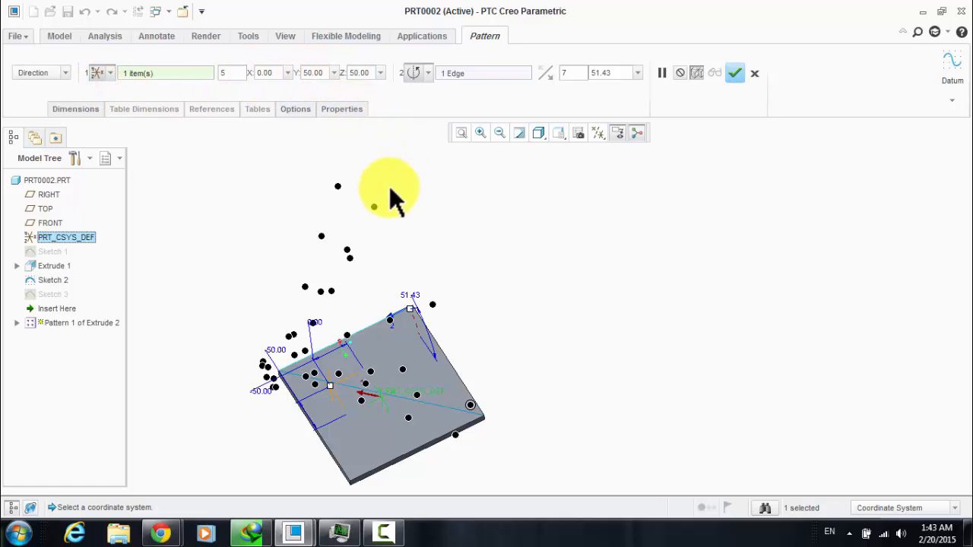
middle_click_drag(399, 375, 361, 331)
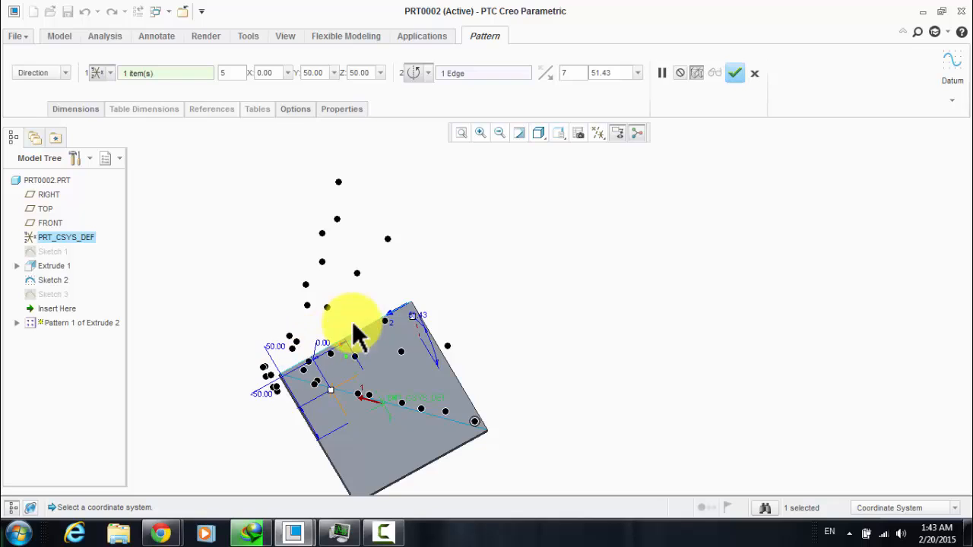
mouse_move(357, 331)
middle_mouse_down()
mouse_move(369, 291)
mouse_move(374, 319)
mouse_move(352, 348)
middle_mouse_up()
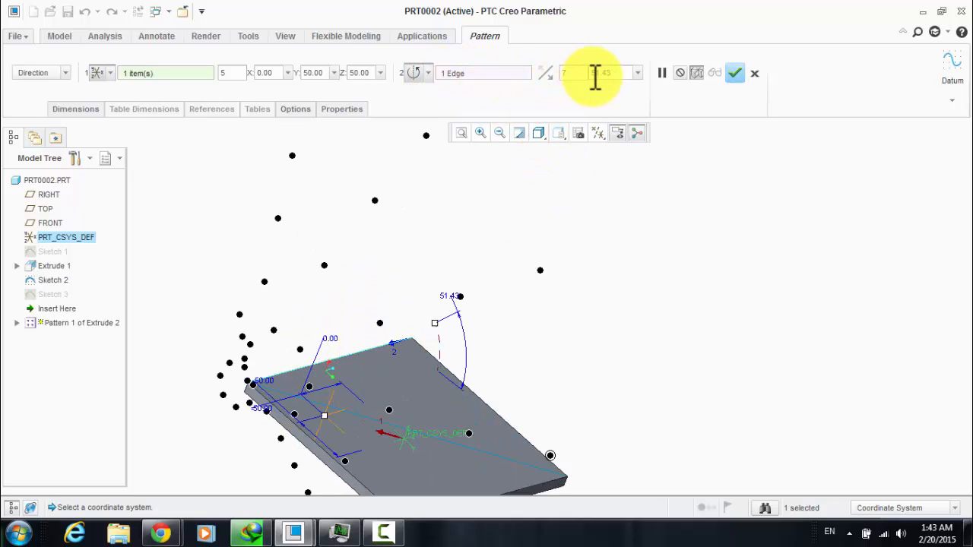
scroll(529, 80, "up", 1)
scroll(487, 55, "down", 1)
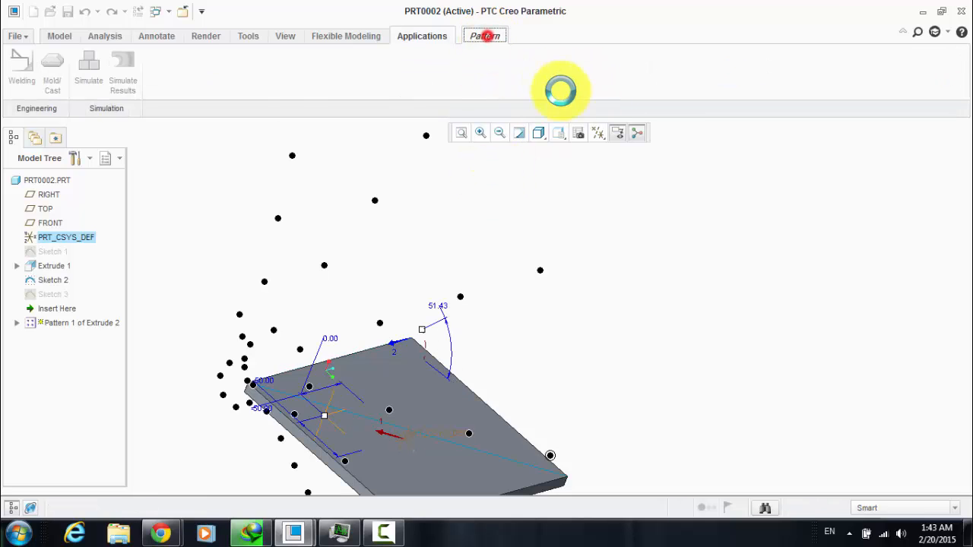
middle_click_drag(402, 250, 407, 229)
scroll(407, 228, "up", 4)
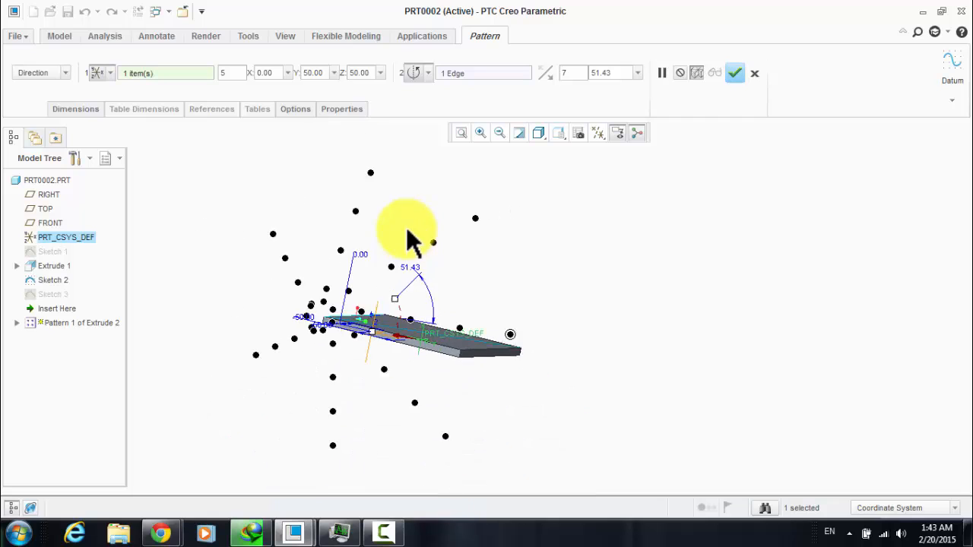
Step: Apply the pattern definition and inspect the cylinders generated around the plate from several angles
middle_click_drag(598, 209, 572, 237)
left_click(736, 73)
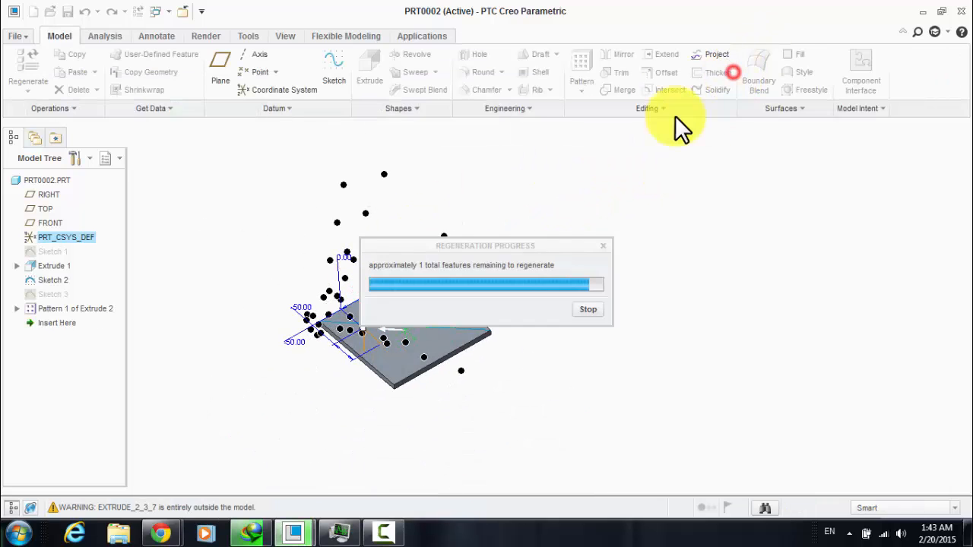
middle_click_drag(322, 296, 364, 319)
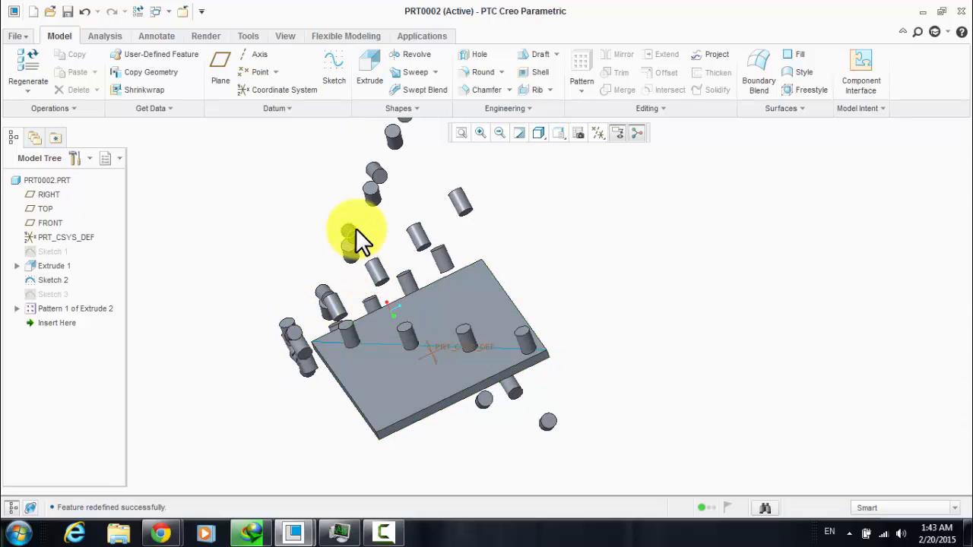
middle_click_drag(384, 363, 416, 242)
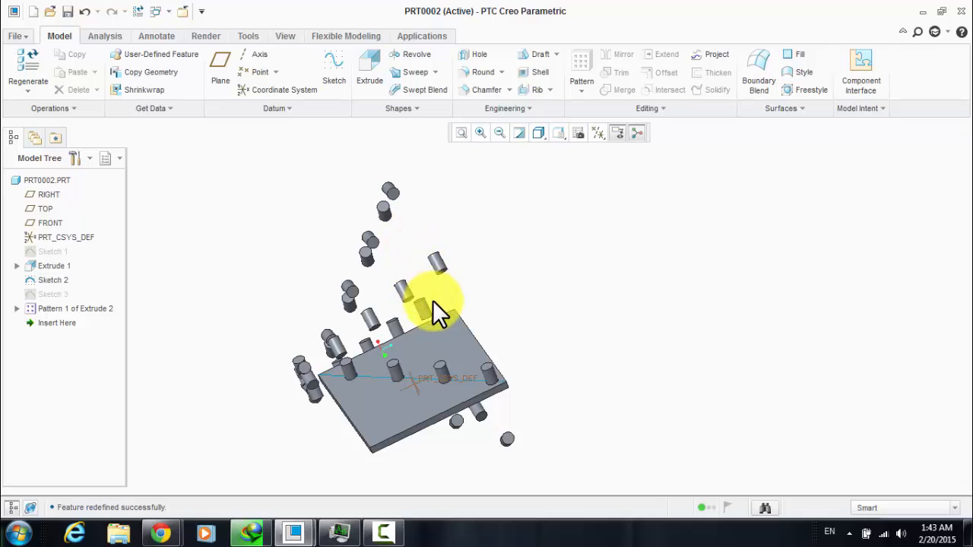
Step: Redefine the pattern with 3 members in the first direction, apply it and inspect the cylinders
right_click(77, 308)
left_click(133, 83)
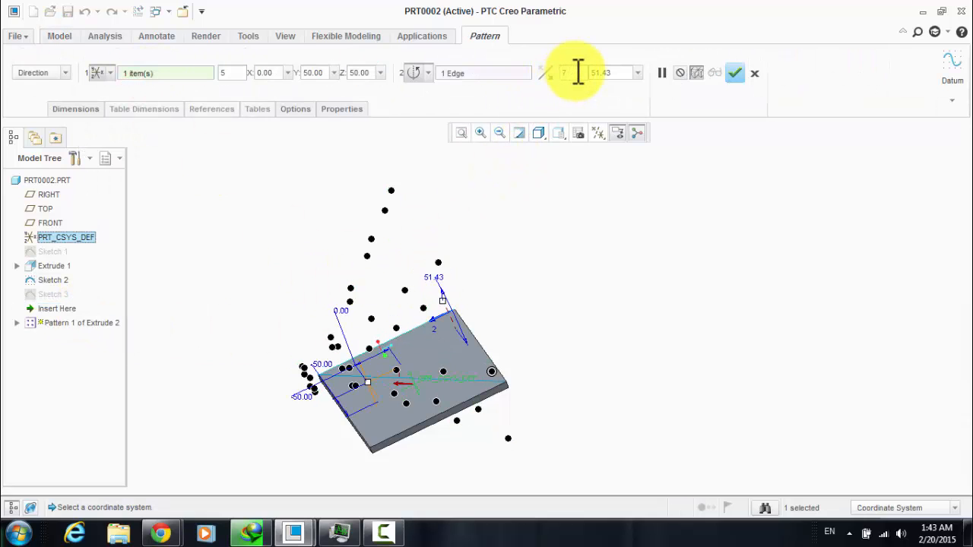
left_click(230, 74)
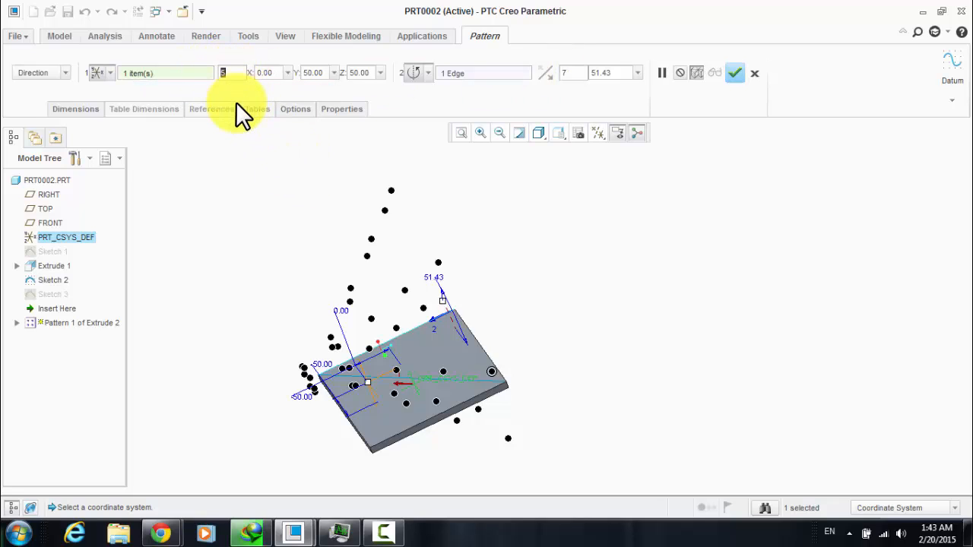
type("3")
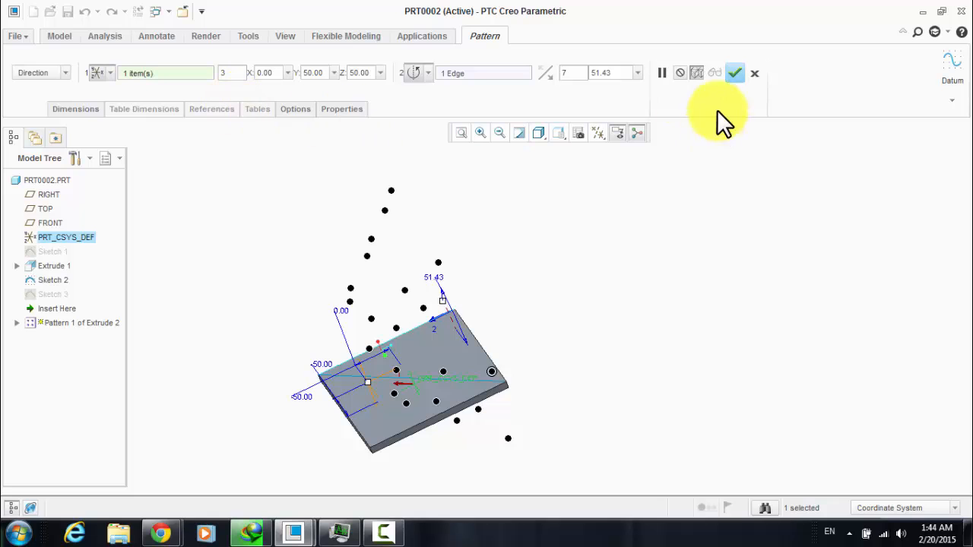
left_click(734, 73)
left_click(461, 278)
middle_click_drag(461, 278, 411, 304)
Step: Redefine the pattern with 8 members in the first direction, apply it and inspect the cylinders from several angles
right_click(81, 310)
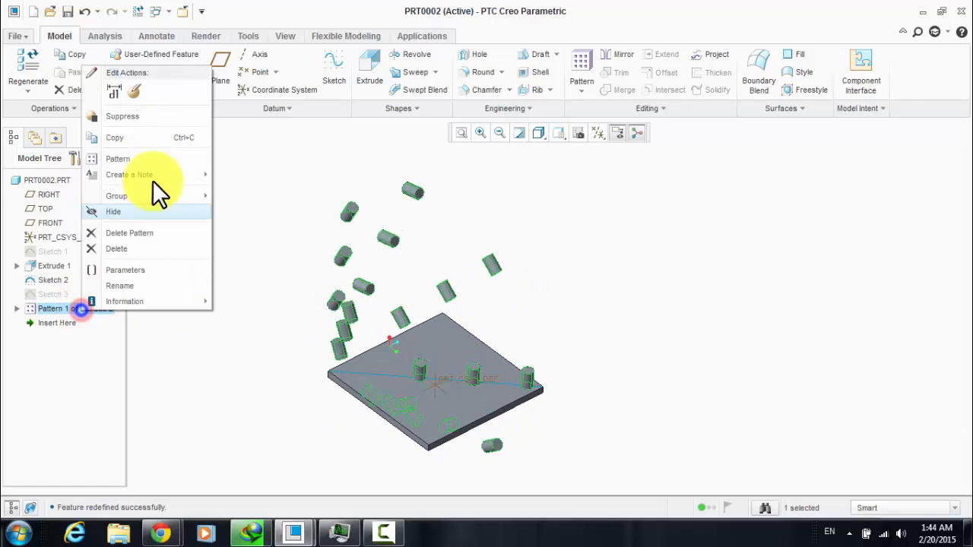
left_click(136, 87)
left_click(231, 73)
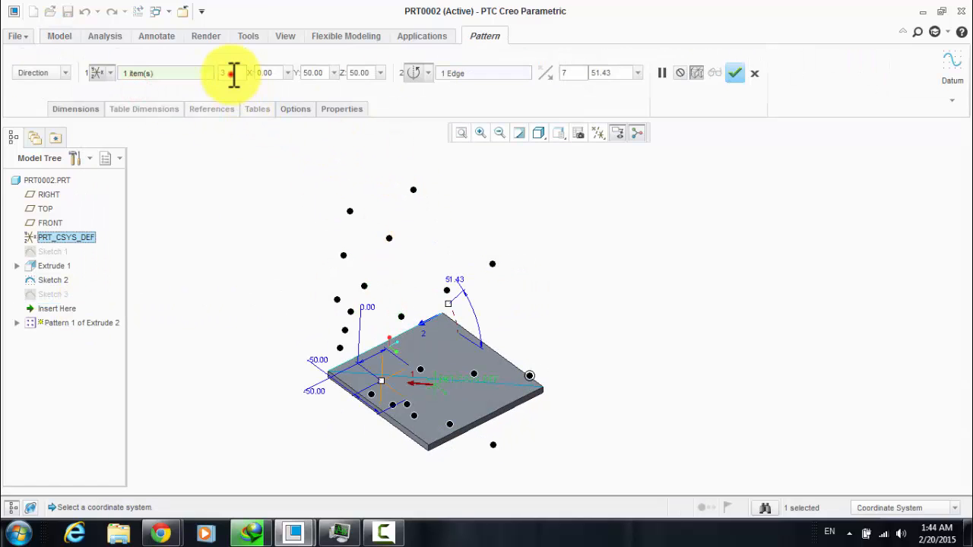
type("4")
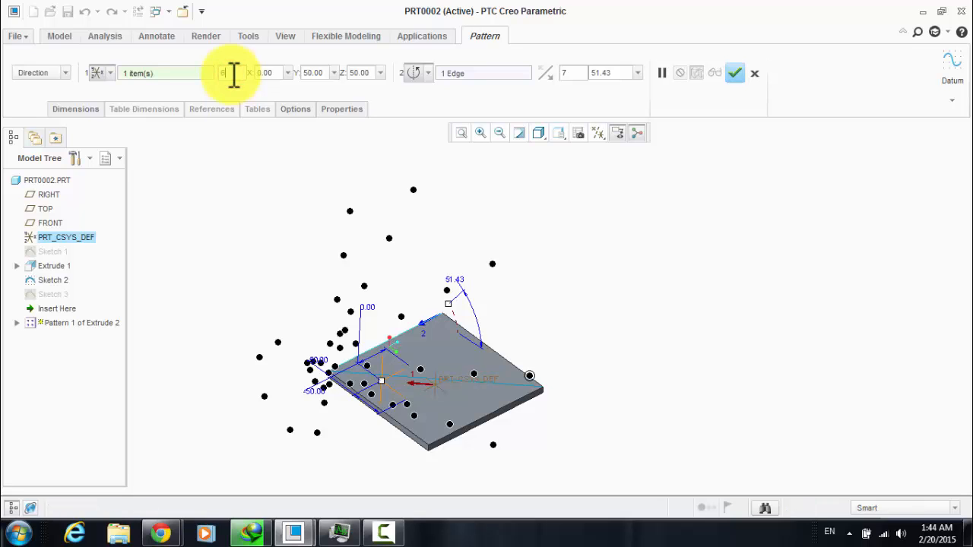
middle_click_drag(301, 355, 256, 361)
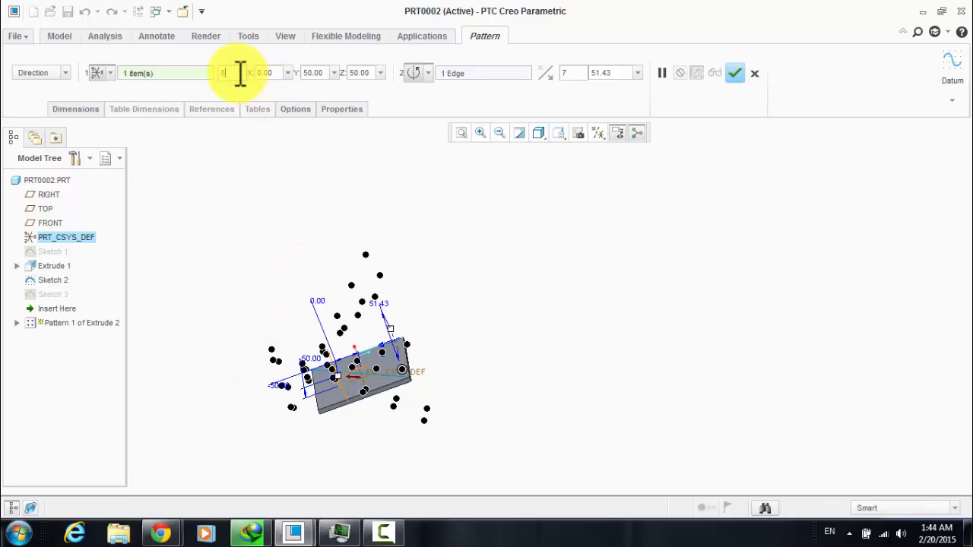
key("Return")
left_click(737, 74)
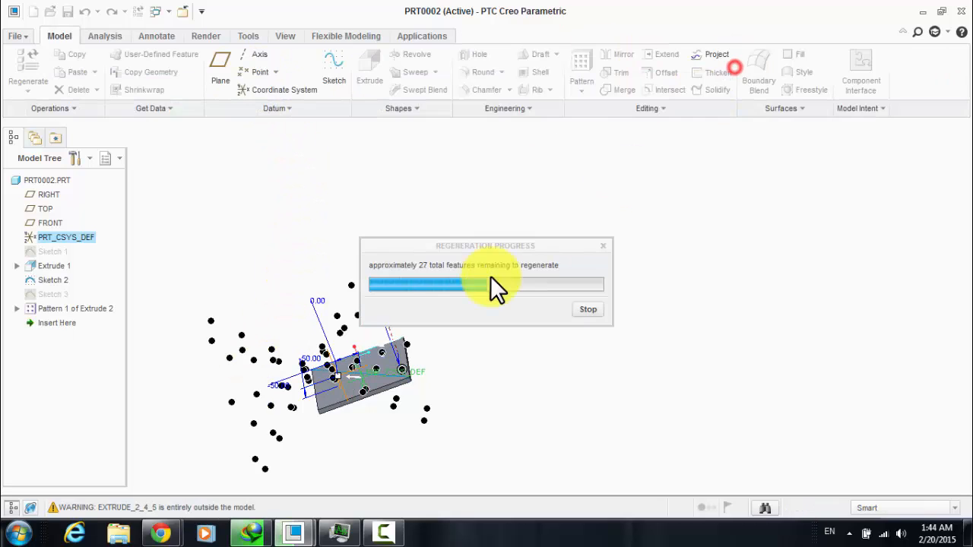
left_click(273, 262)
middle_click_drag(304, 293, 269, 393)
scroll(345, 317, "down", 3)
middle_click_drag(345, 317, 319, 313)
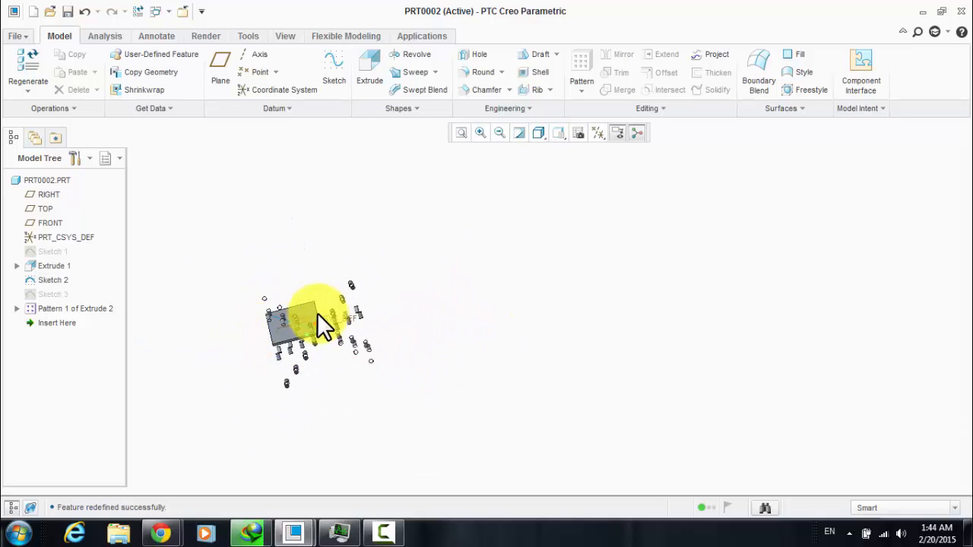
scroll(319, 313, "up", 5)
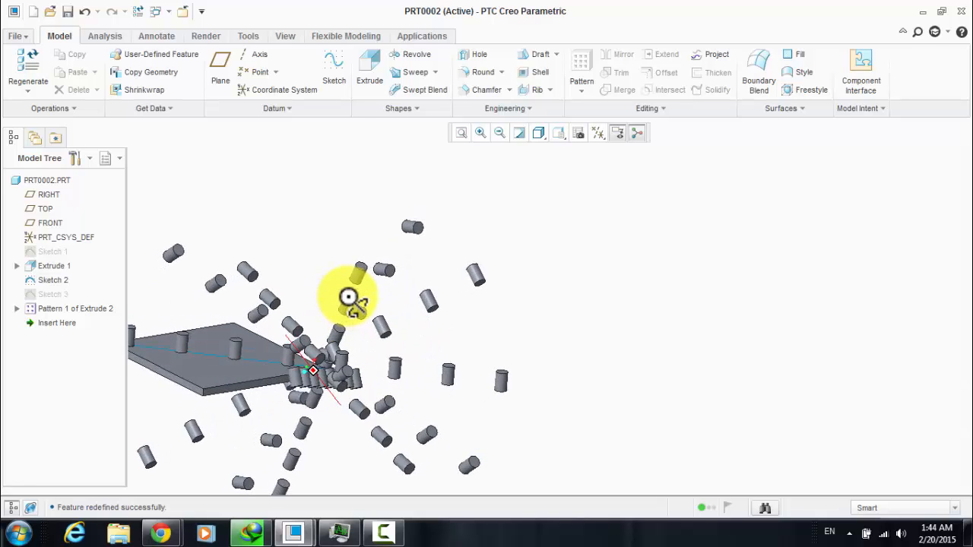
Step: Reopen the pattern definition, examine the varying-dimension lists for both directions and accept it without adding dimensions
right_click(77, 308)
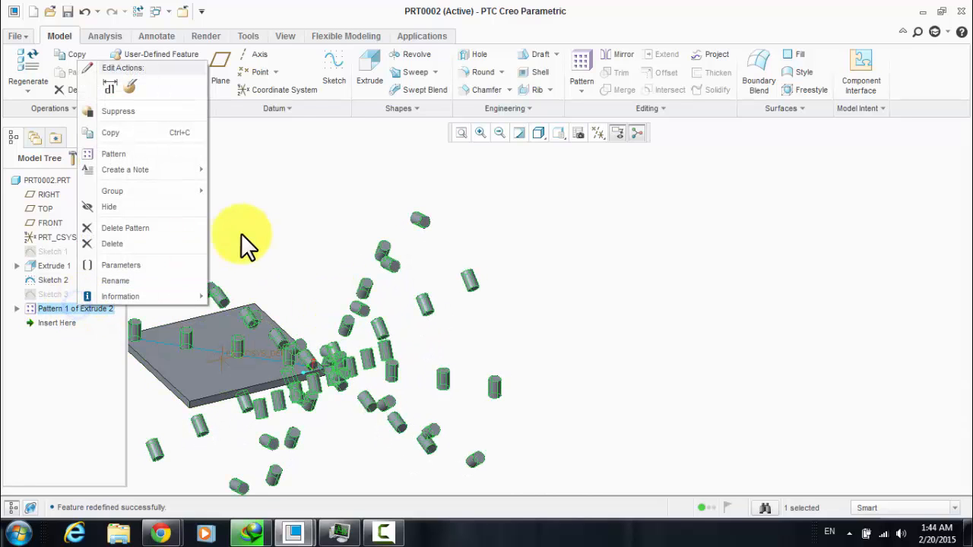
left_click(323, 220)
right_click(96, 307)
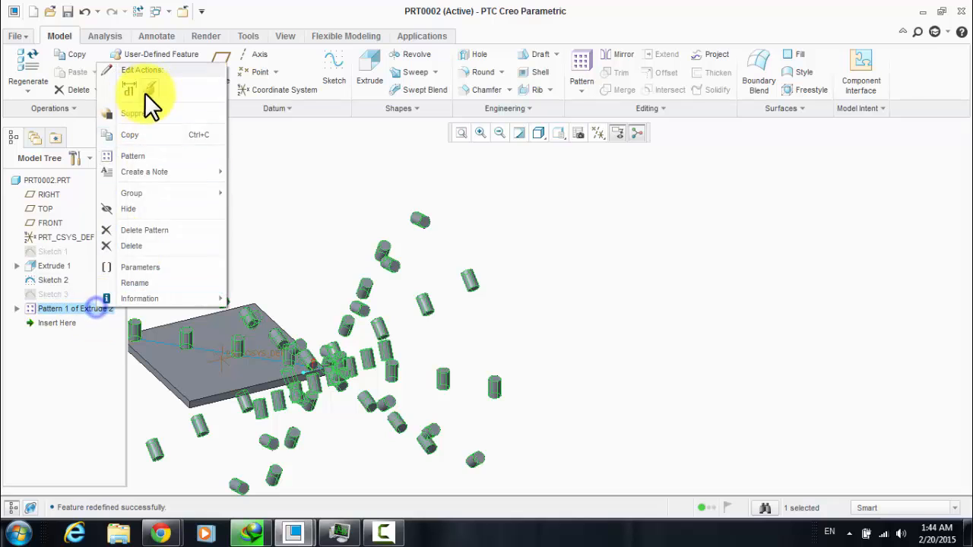
left_click(144, 91)
left_click(77, 108)
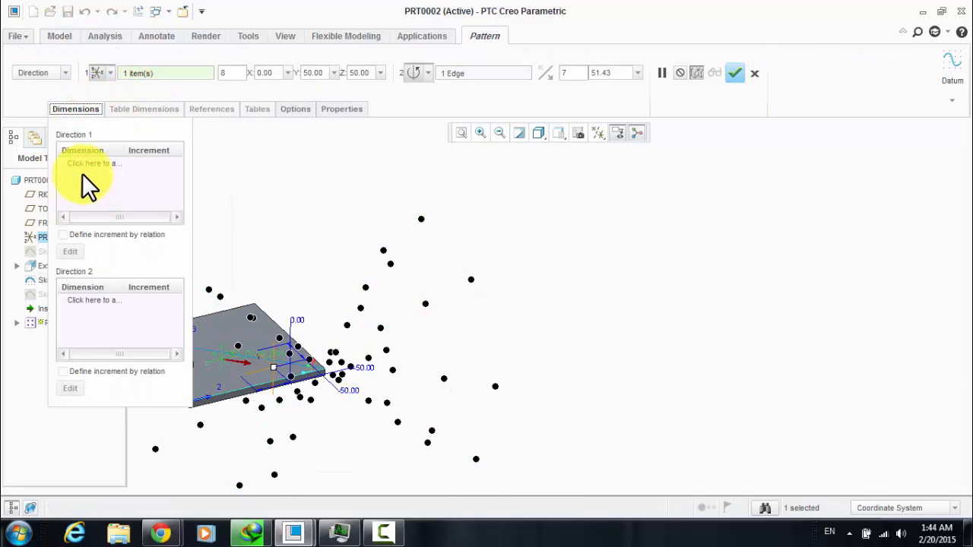
left_click(84, 163)
left_click(99, 299)
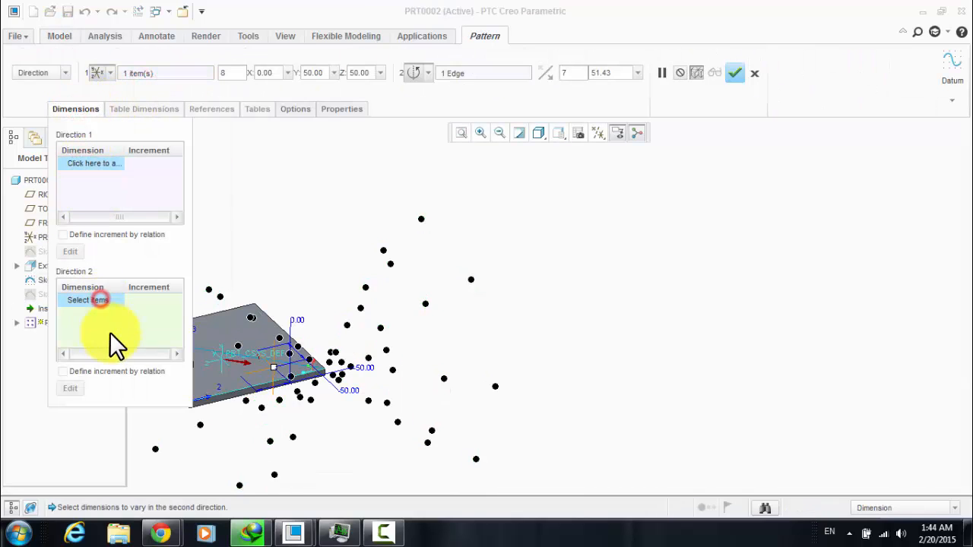
left_click(734, 73)
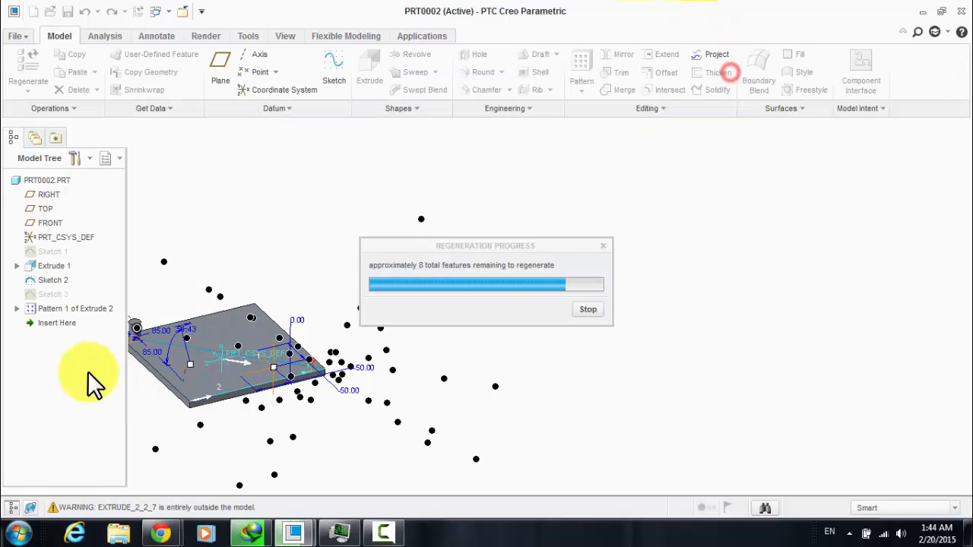
Step: Delete the pattern of Extrude 2, keeping only the original cylinder near the plate's corner
right_click(80, 308)
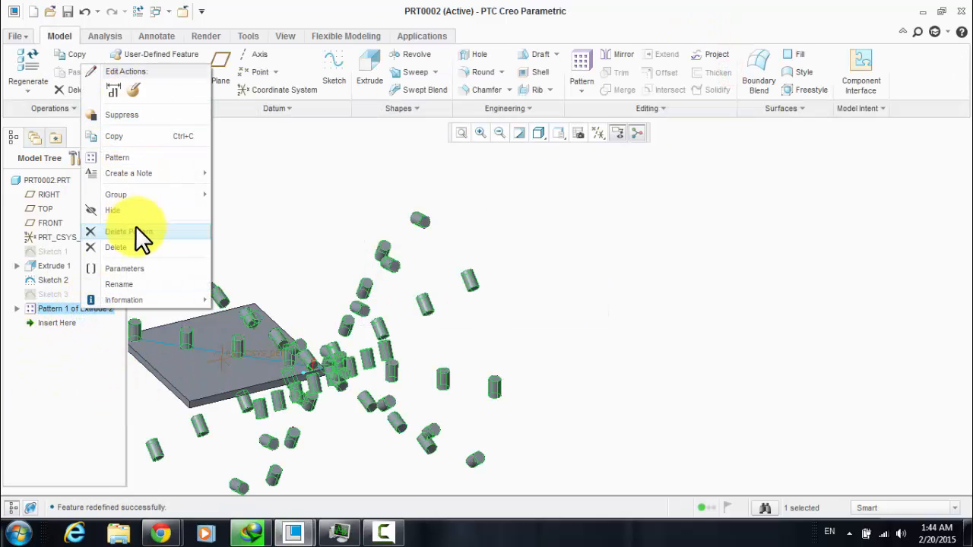
left_click(137, 228)
scroll(545, 337, "up", 3)
scroll(336, 297, "down", 1)
scroll(205, 251, "down", 3)
middle_click_drag(205, 252, 223, 269)
scroll(223, 268, "up", 1)
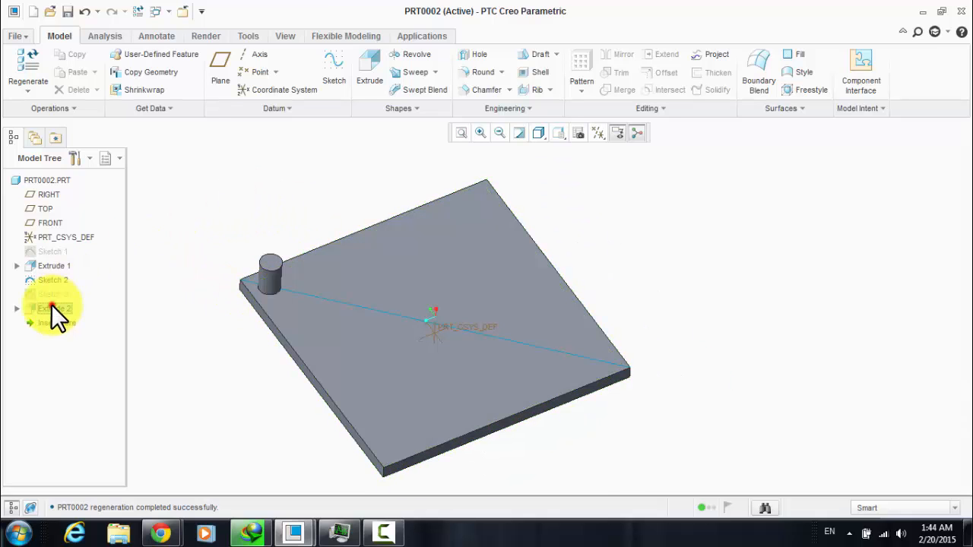
Step: Start an Axis pattern of Extrude 2 around the PRT_CSYS_DEF axis perpendicular to the plate
left_click(51, 307)
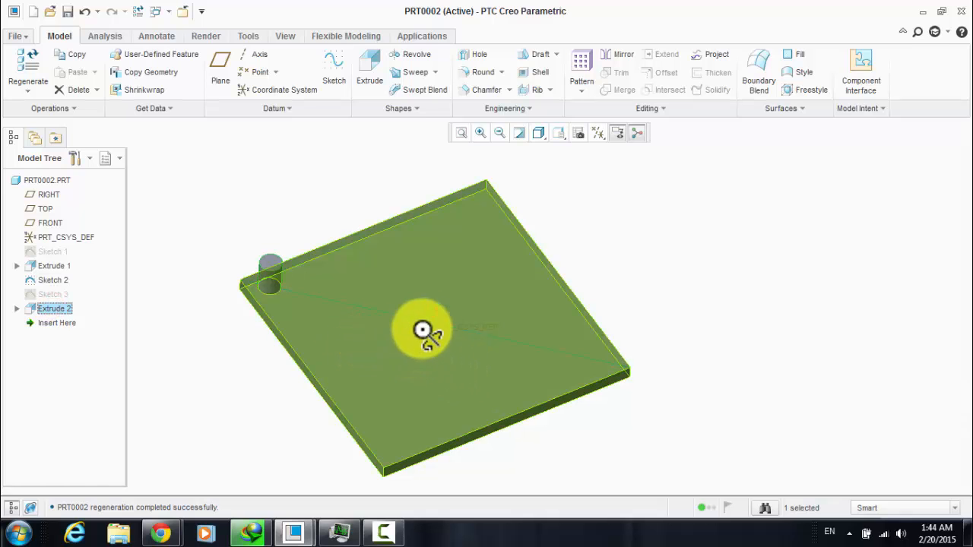
mouse_move(426, 329)
middle_mouse_down()
mouse_move(436, 306)
mouse_move(427, 313)
middle_mouse_up()
left_click(585, 62)
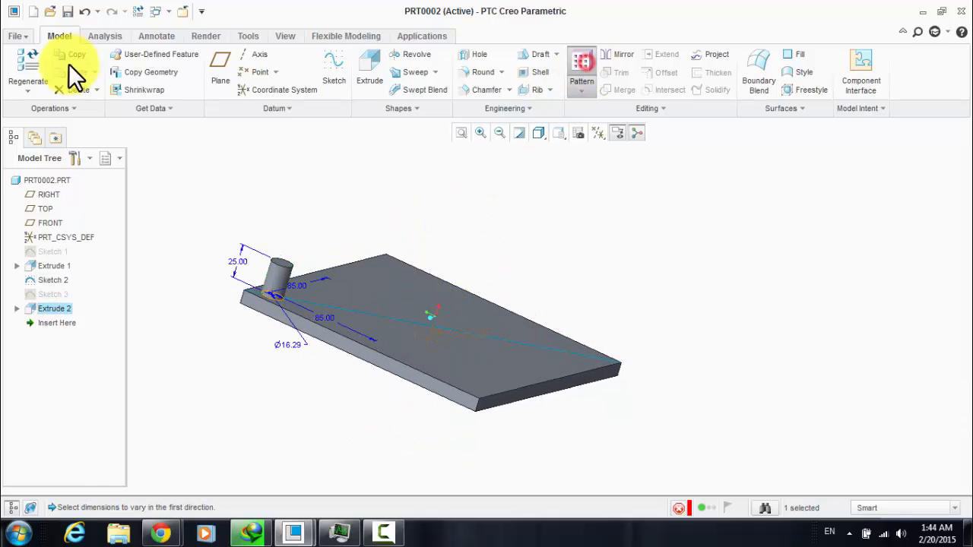
left_click(45, 70)
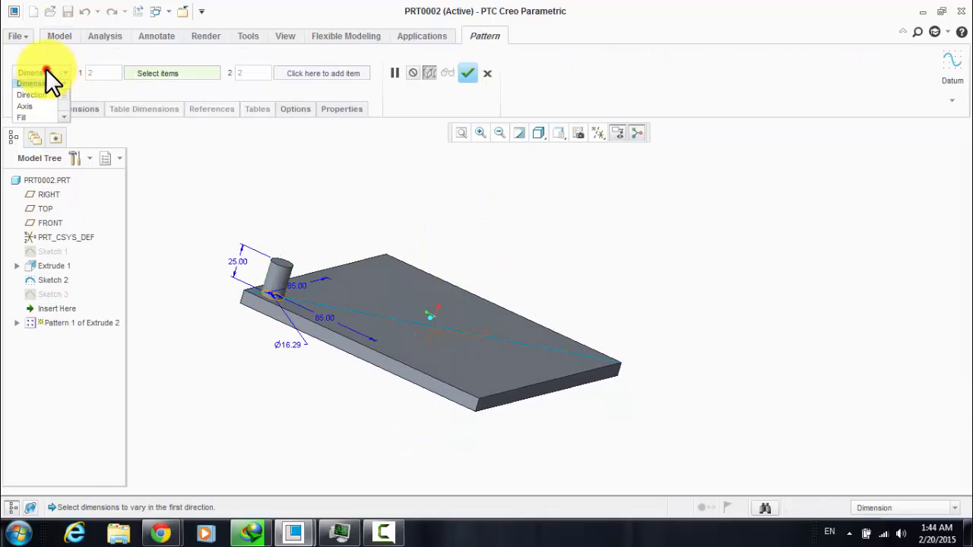
left_click(38, 109)
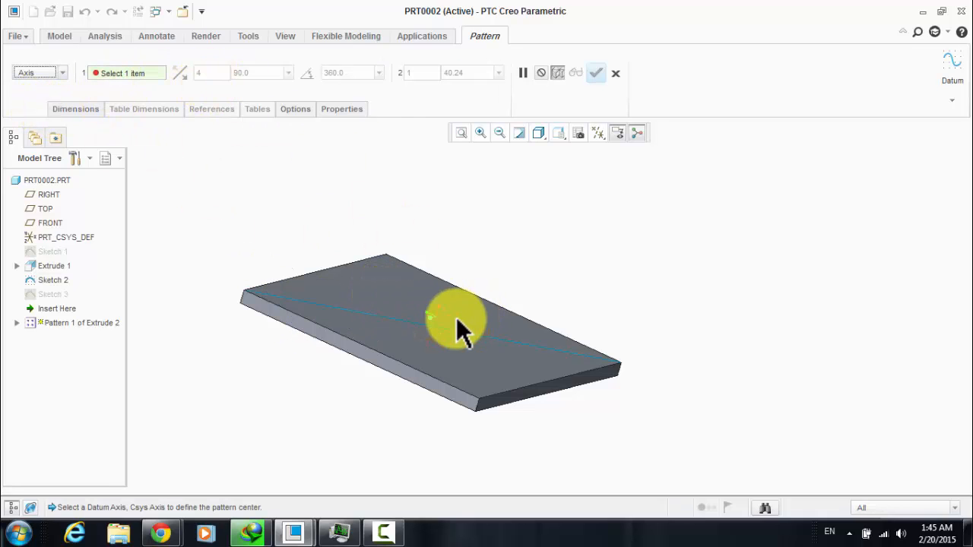
scroll(444, 330, "down", 2)
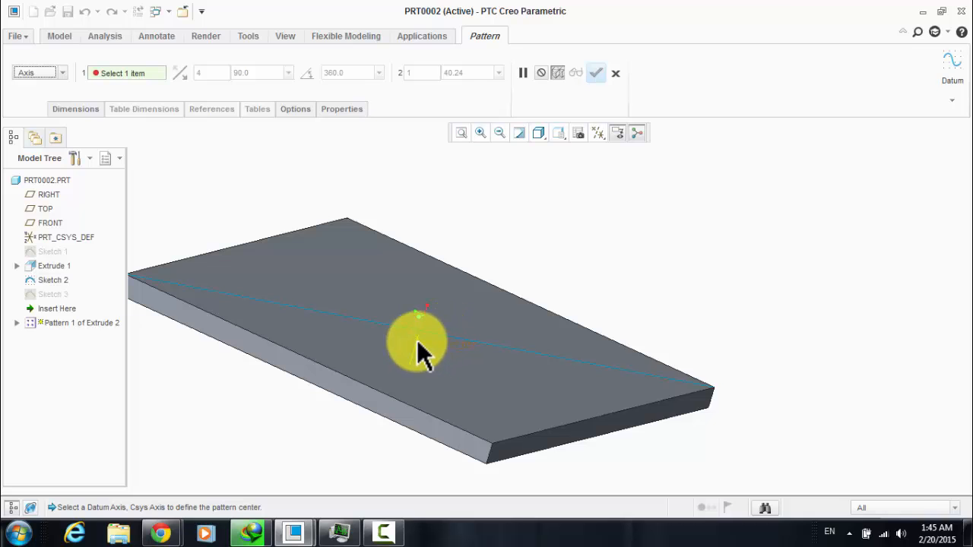
mouse_move(417, 340)
middle_mouse_down()
mouse_move(337, 321)
mouse_move(371, 319)
mouse_move(418, 339)
middle_mouse_up()
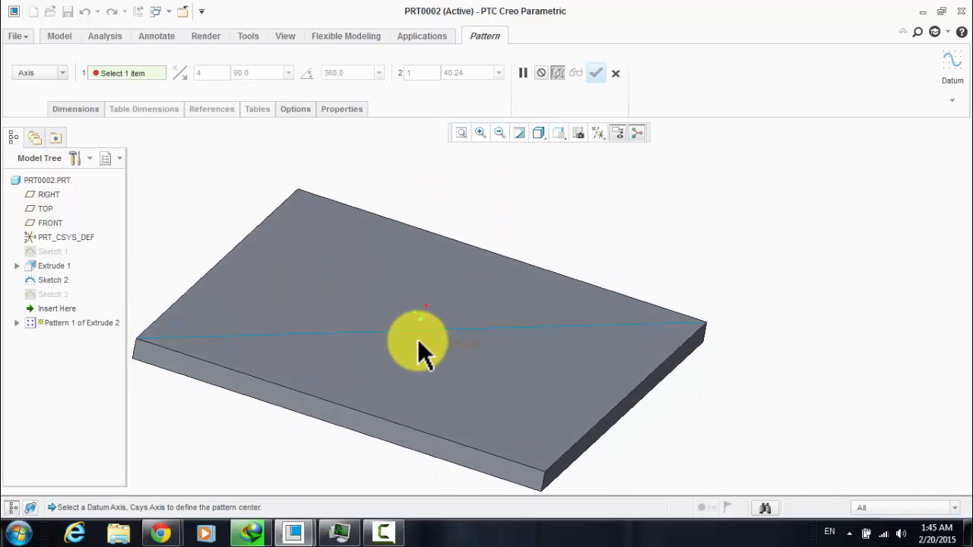
left_click(418, 339)
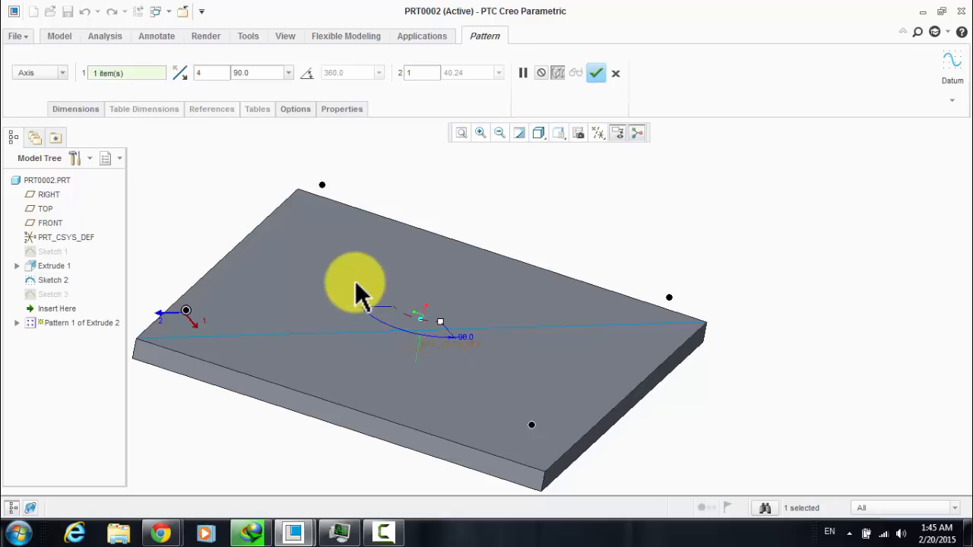
Step: Set the Axis pattern to 10 members spread evenly over a 360 degree extent, apply it and inspect the cylinders
scroll(356, 282, "down", 3)
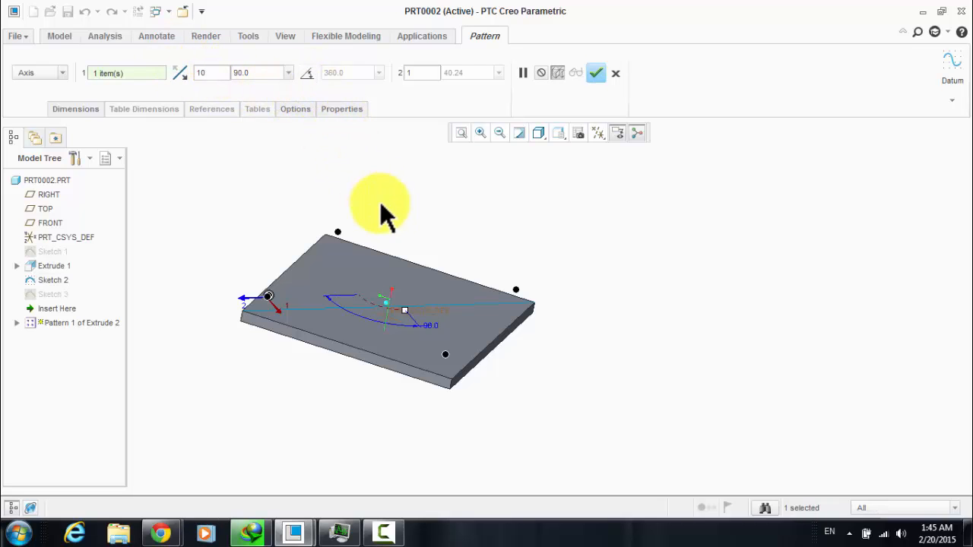
mouse_move(380, 202)
middle_mouse_down()
mouse_move(350, 244)
mouse_move(383, 211)
middle_mouse_up()
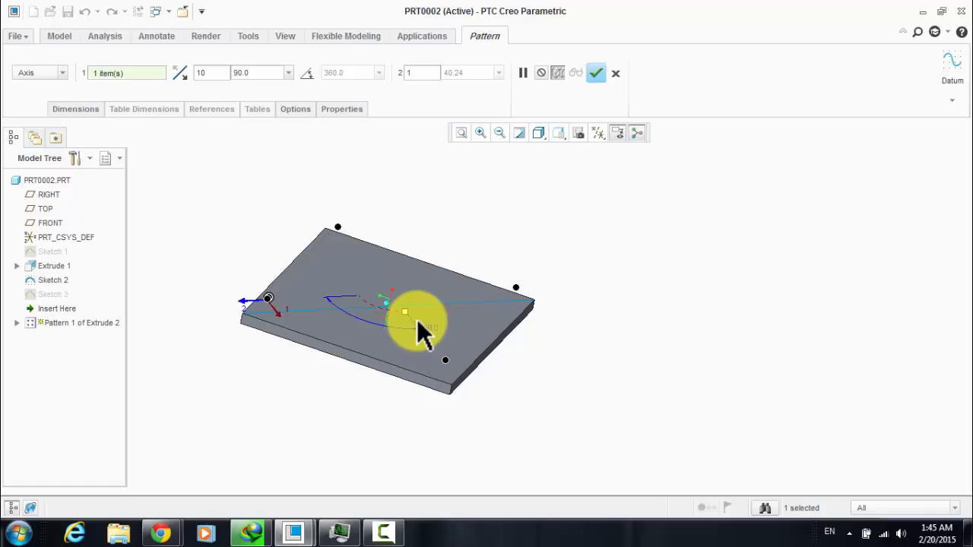
left_click(308, 73)
middle_click_drag(279, 219, 287, 192)
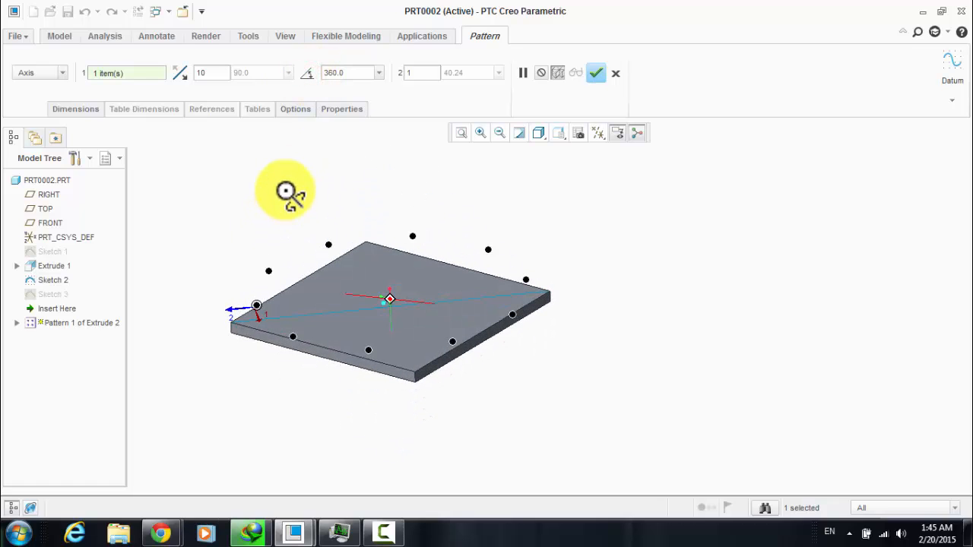
left_click(596, 73)
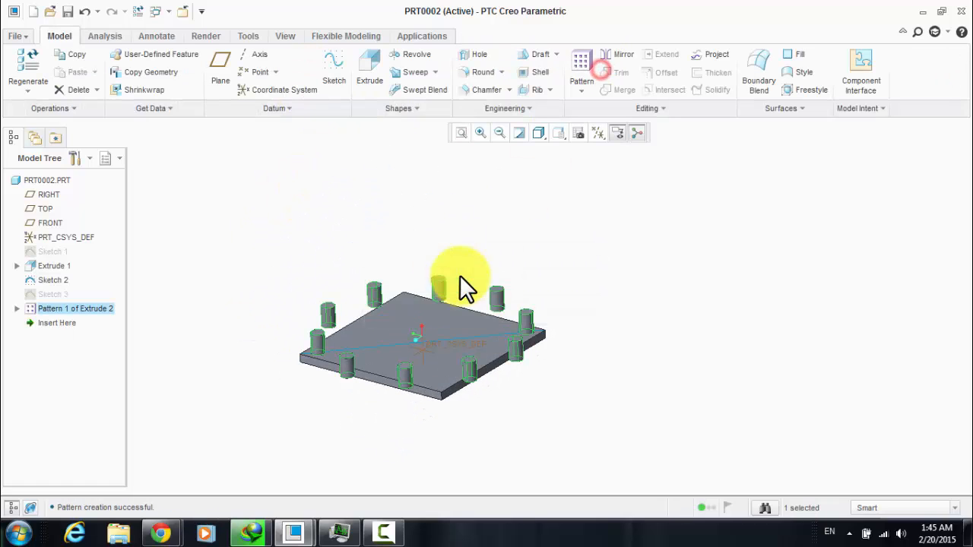
middle_click_drag(363, 238, 418, 266)
left_click(471, 233)
scroll(471, 235, "down", 2)
scroll(471, 238, "up", 2)
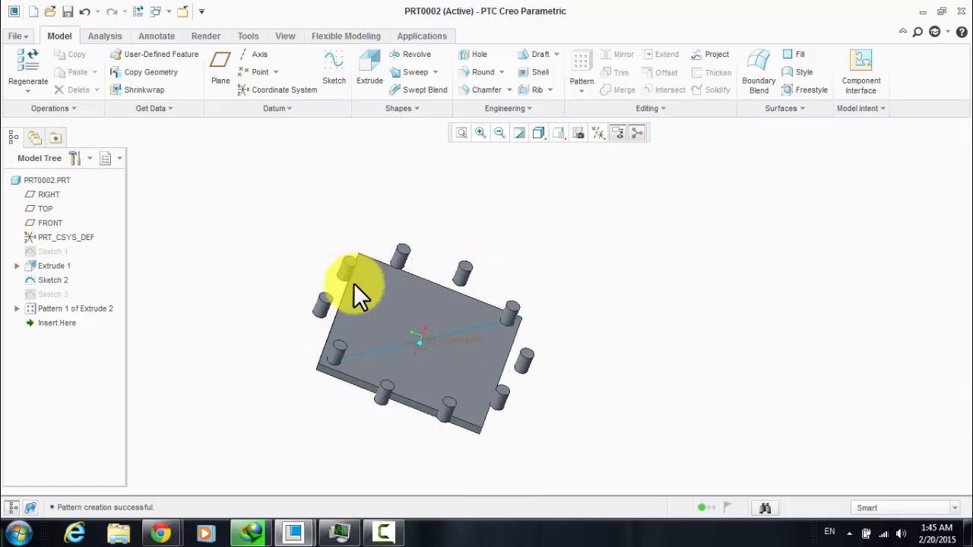
Step: Reopen the Axis pattern's definition, check the varying-dimension lists and set 3 members in the second, radial direction
right_click(85, 309)
left_click(152, 87)
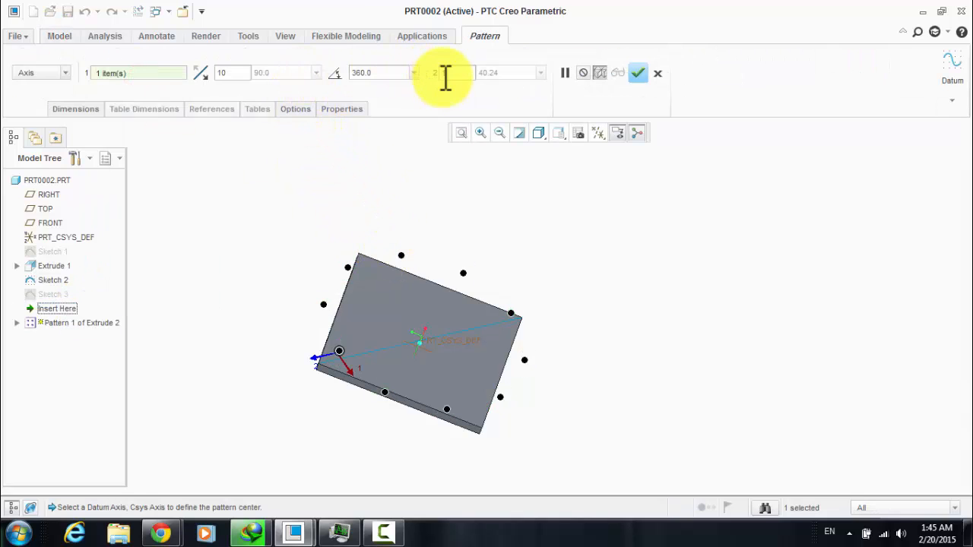
left_click(445, 73)
left_click(75, 108)
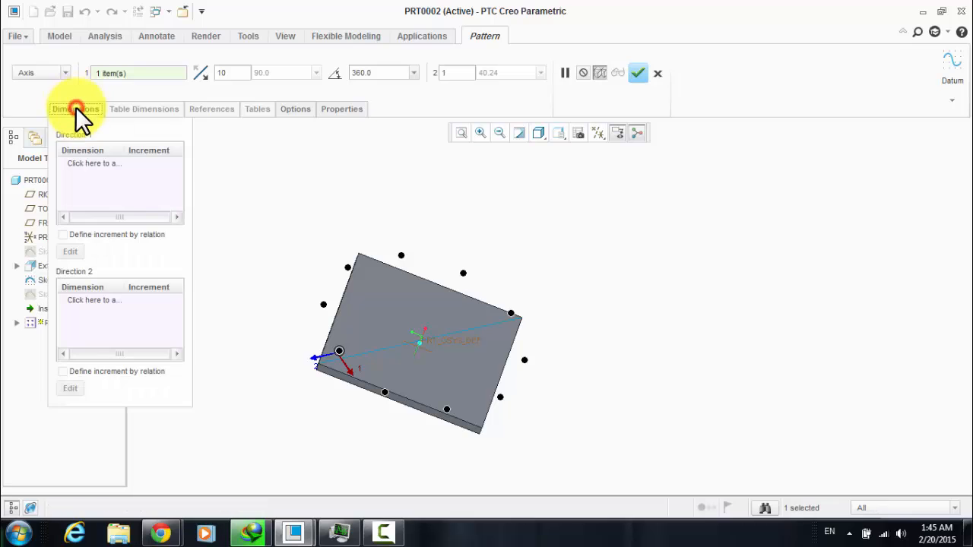
left_click(105, 299)
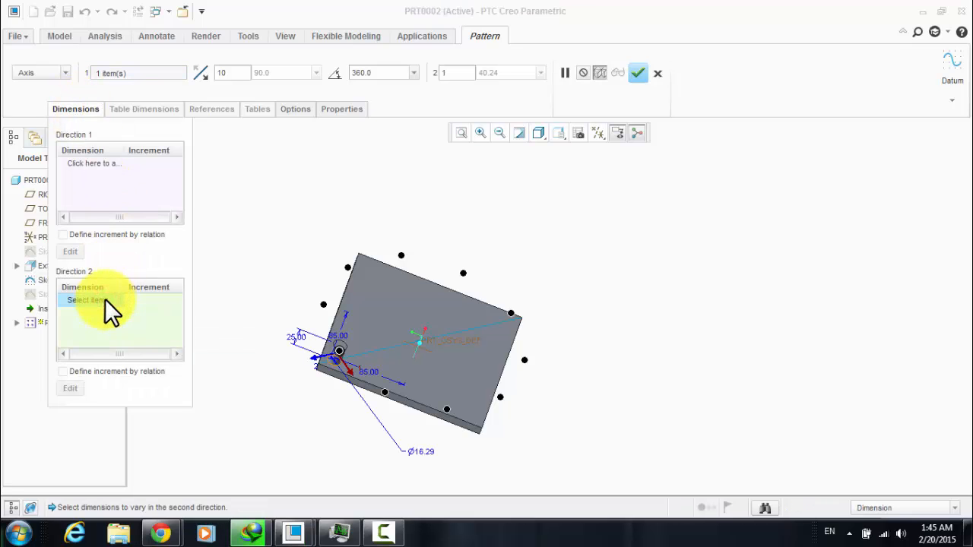
left_click(80, 297)
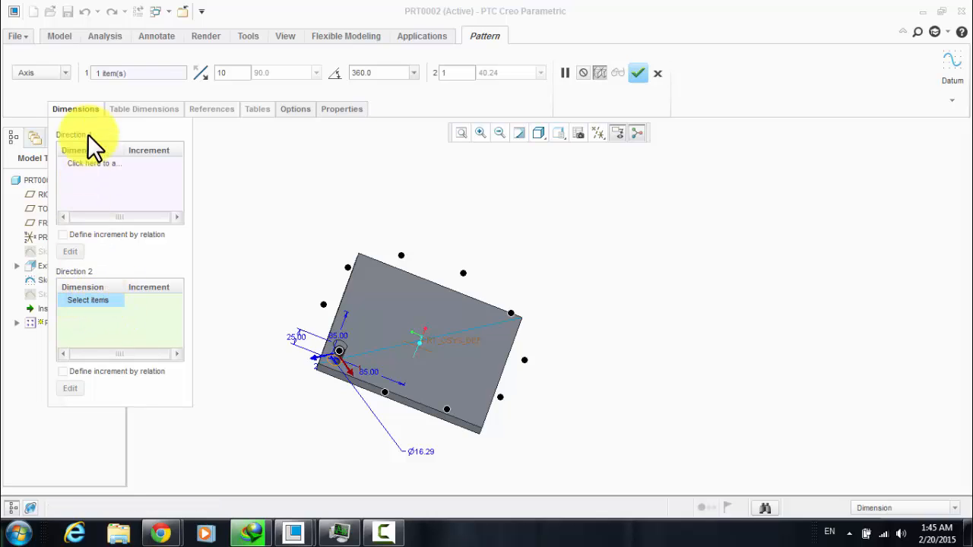
left_click(83, 106)
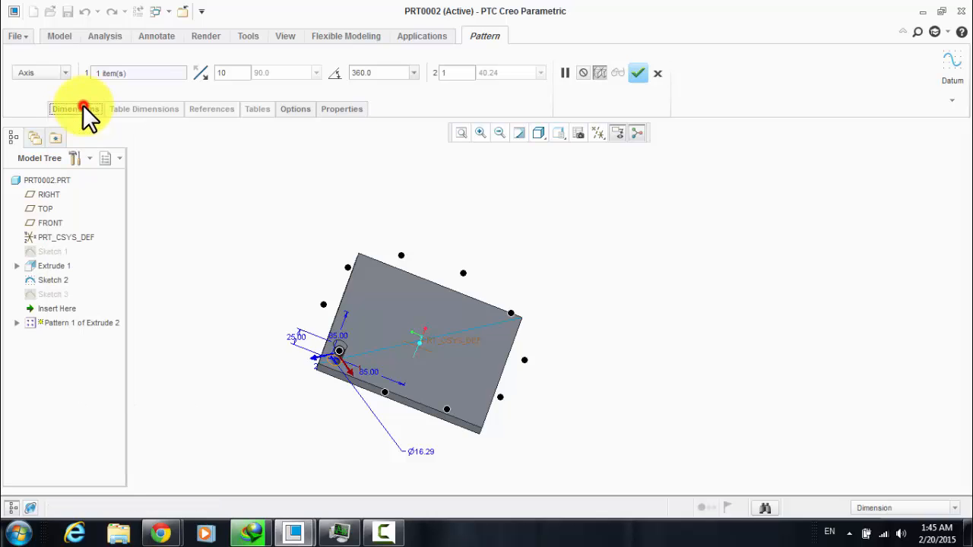
left_click(451, 74)
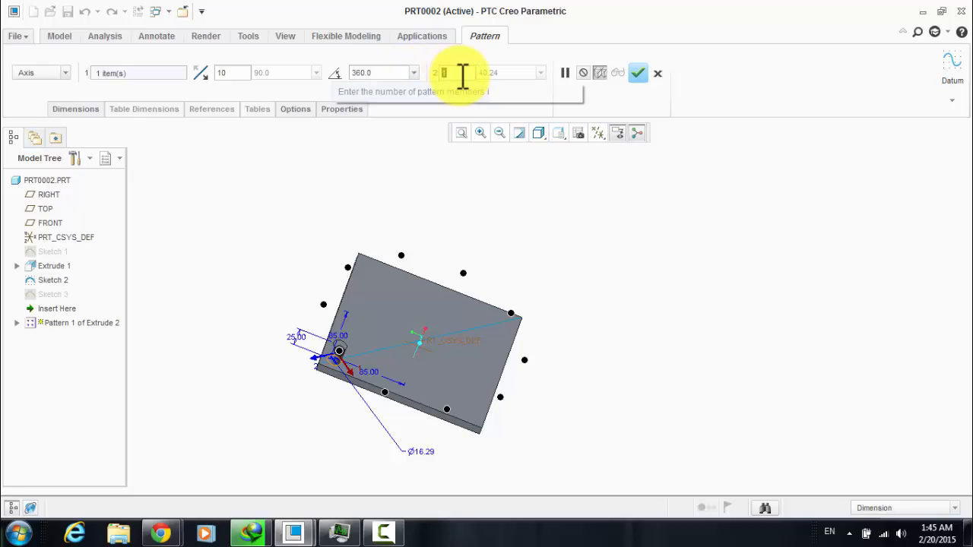
type("3")
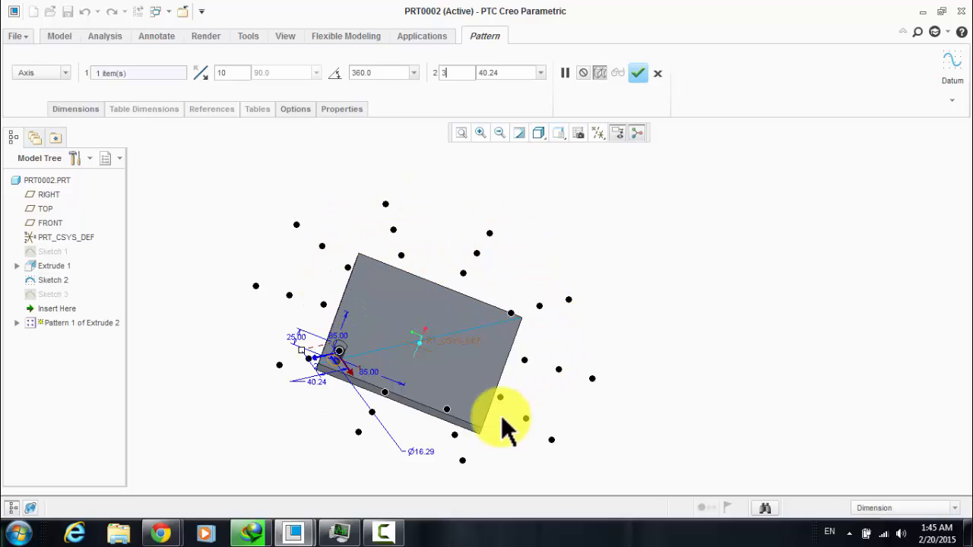
Step: Set the radial spacing between the pattern's rings to -30 and apply the pattern
left_click(502, 73)
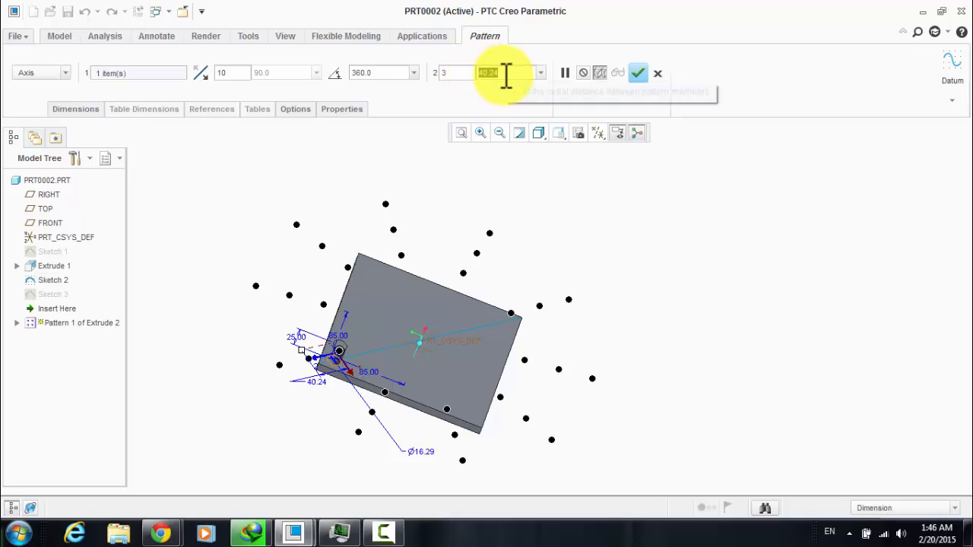
left_click(500, 73)
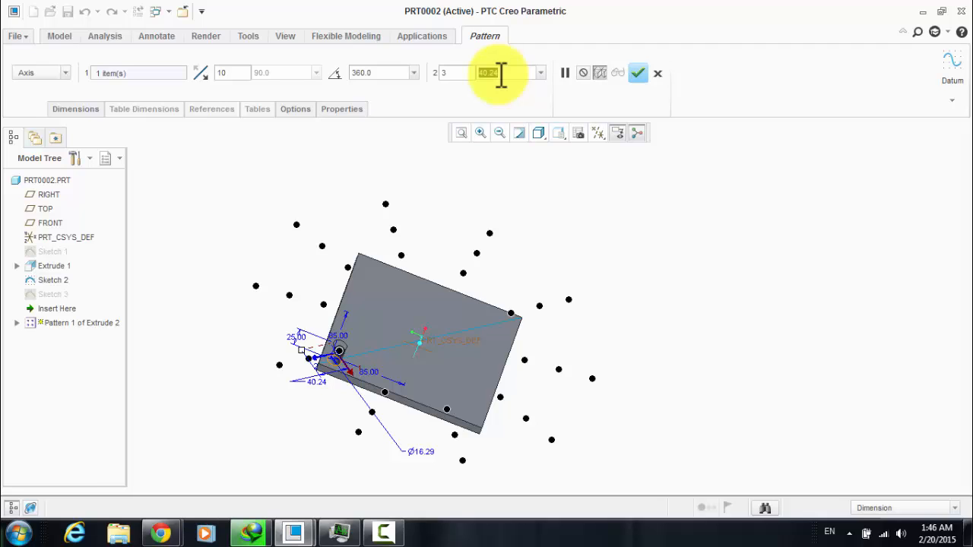
key("Return")
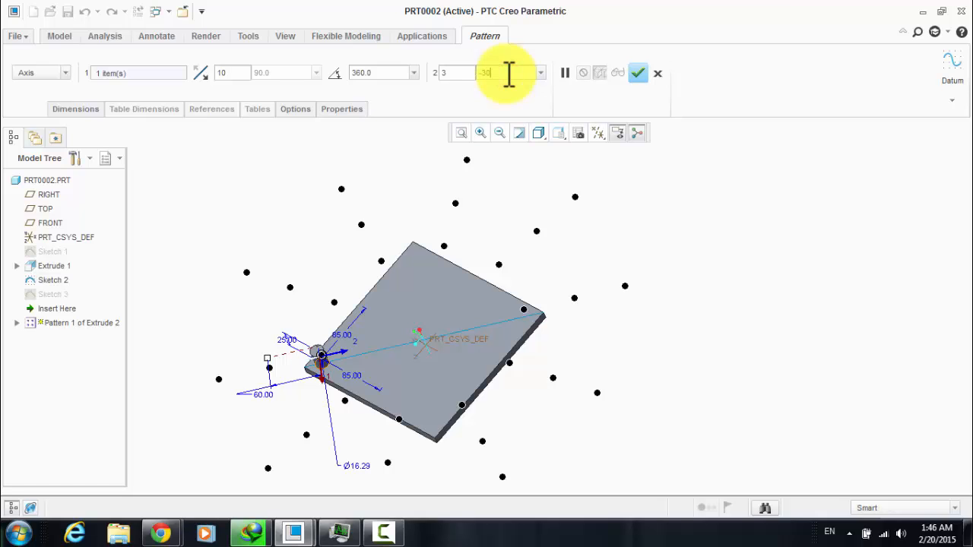
key("Return")
left_click(638, 73)
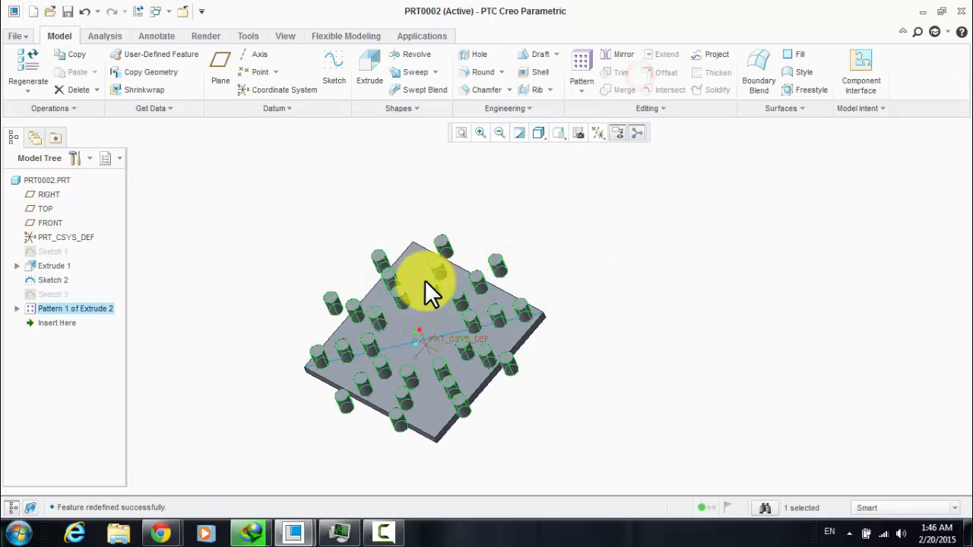
scroll(425, 279, "down", 2)
left_click(266, 262)
middle_click_drag(286, 282, 282, 256)
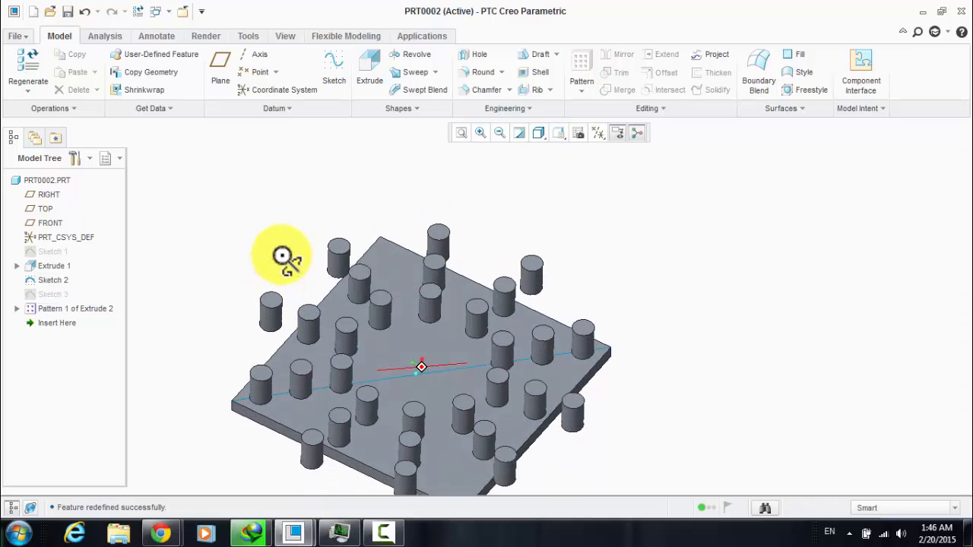
Step: Redefine the Axis pattern so the cylinder's height dimension varies by an increment of 3 in Direction 1, and apply it
right_click(106, 310)
left_click(159, 86)
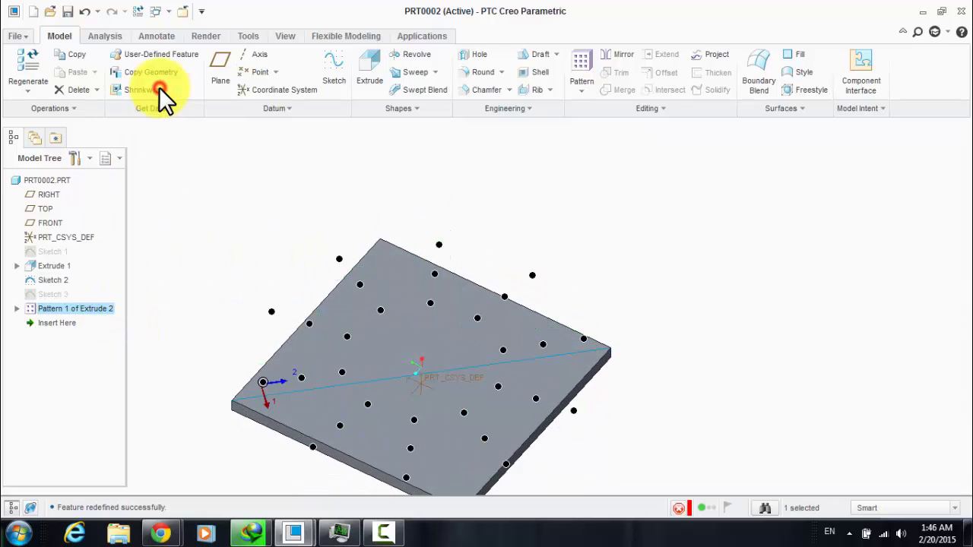
left_click(68, 109)
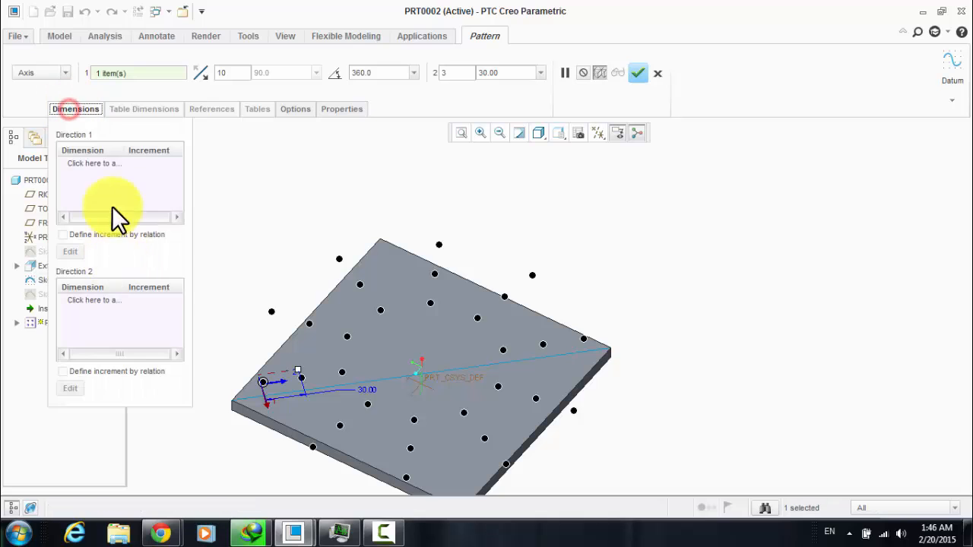
left_click(99, 167)
scroll(344, 236, "up", 4)
scroll(303, 318, "down", 6)
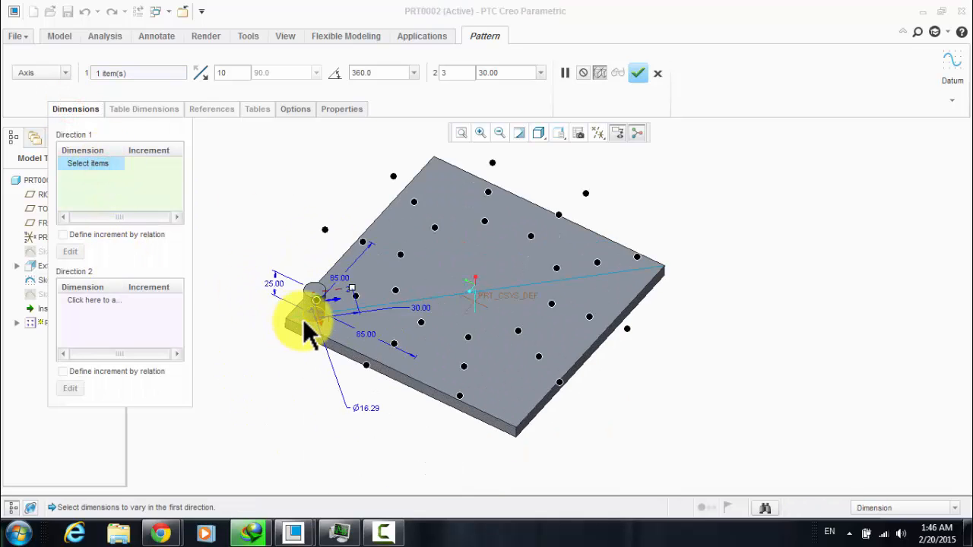
middle_click_drag(302, 319, 273, 268)
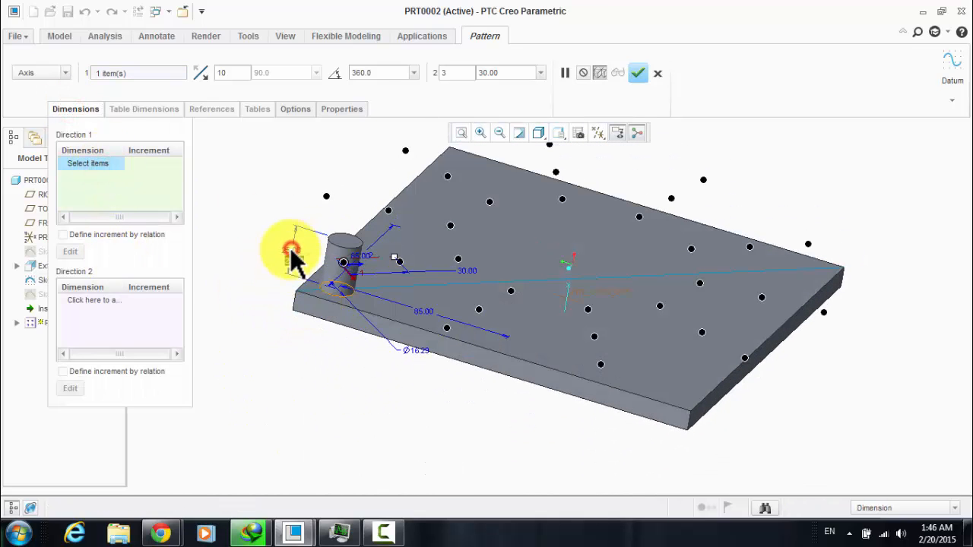
left_click(292, 251)
left_click(125, 168)
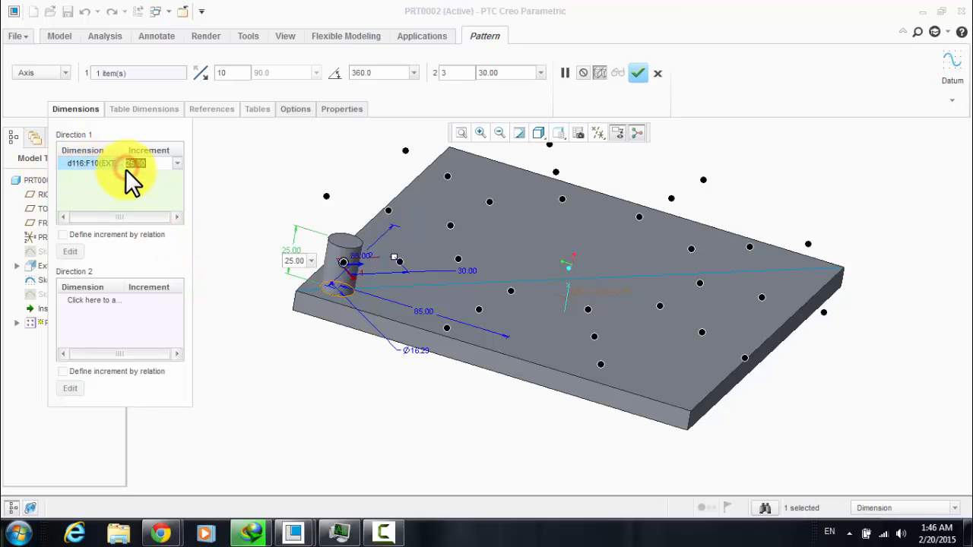
type("3")
key("Return")
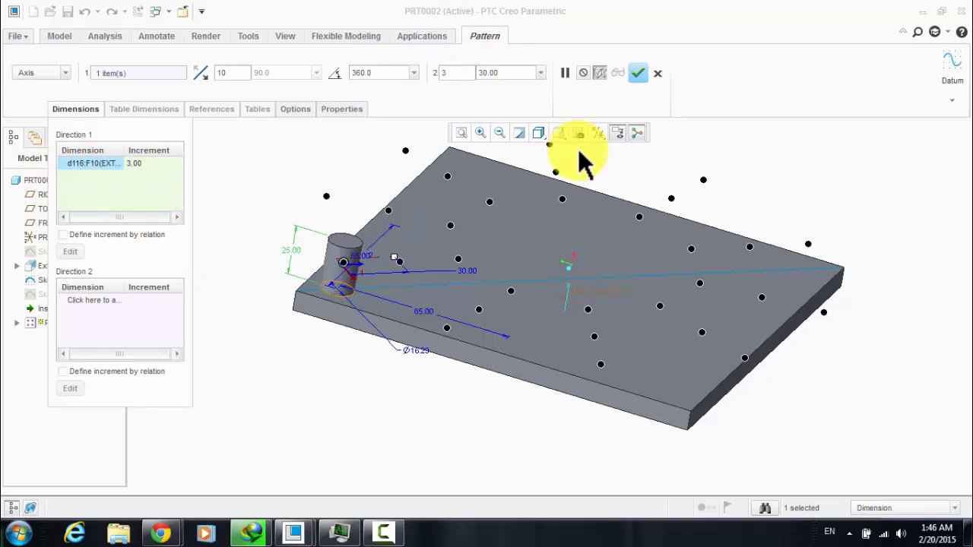
left_click(639, 65)
Step: Inspect the cylinder heights around the plate from several viewing angles
scroll(322, 346, "up", 3)
middle_click_drag(305, 345, 325, 353)
left_click(297, 374)
middle_click_drag(474, 336, 562, 237)
middle_click_drag(260, 425, 294, 434)
mouse_move(597, 286)
middle_mouse_down()
mouse_move(582, 271)
mouse_move(592, 304)
middle_mouse_up()
scroll(448, 341, "up", 2)
middle_click_drag(284, 378, 273, 319)
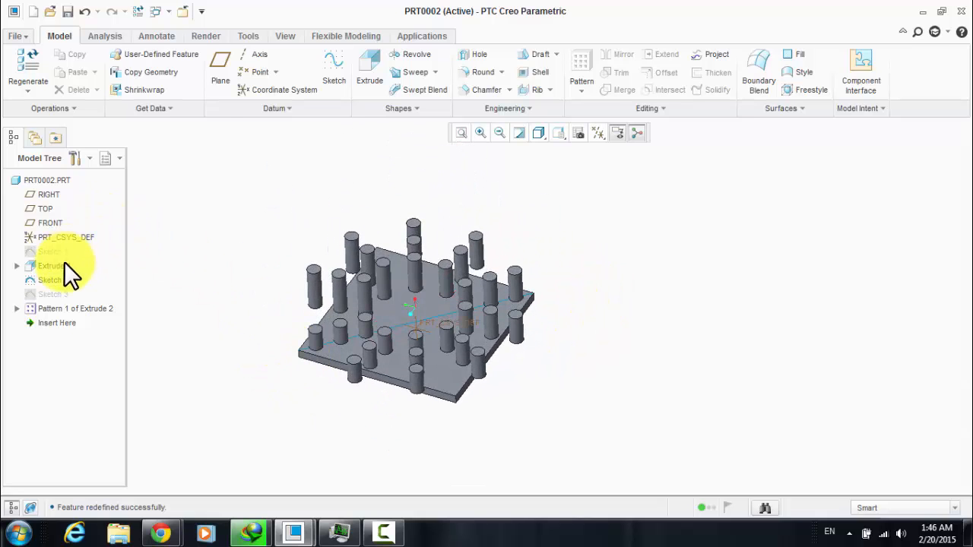
Step: Redefine the pattern so the cylinder's diameter also varies by an increment of 3 in Direction 2, and apply it
right_click(52, 306)
left_click(110, 90)
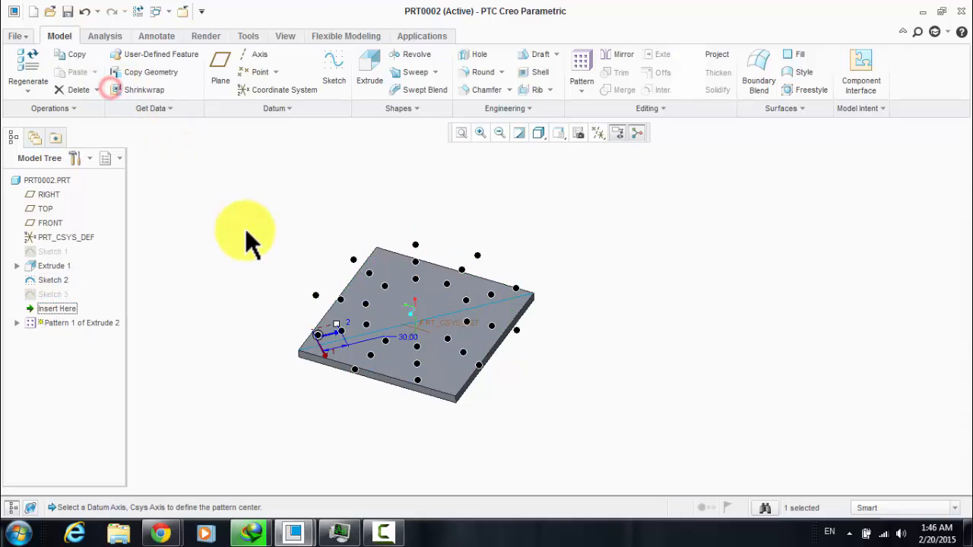
left_click(72, 109)
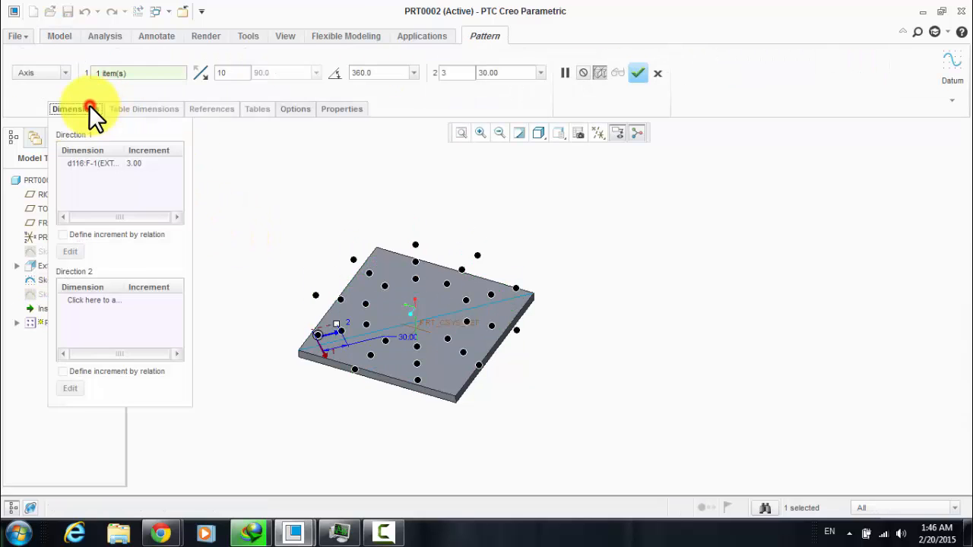
left_click(94, 296)
scroll(314, 341, "up", 5)
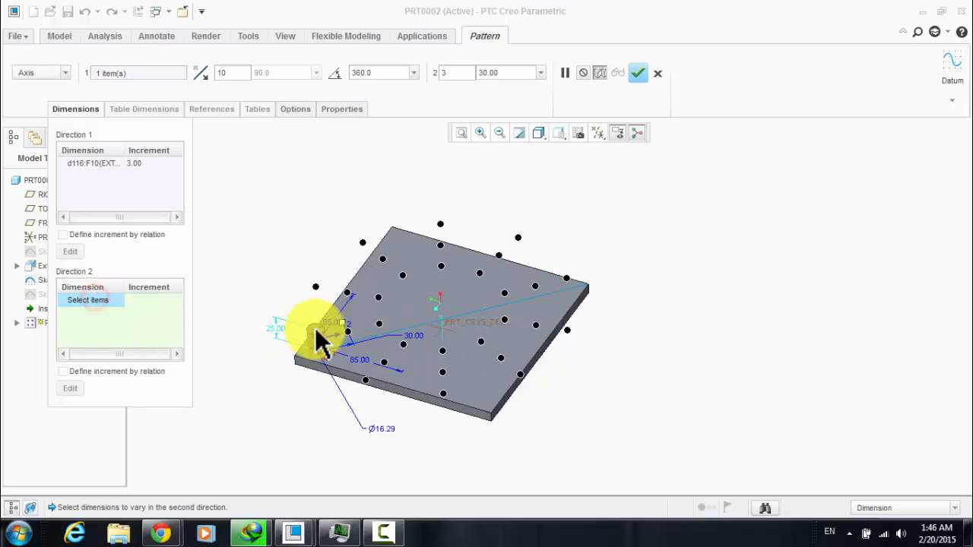
middle_click_drag(412, 341, 361, 416)
left_click(368, 473)
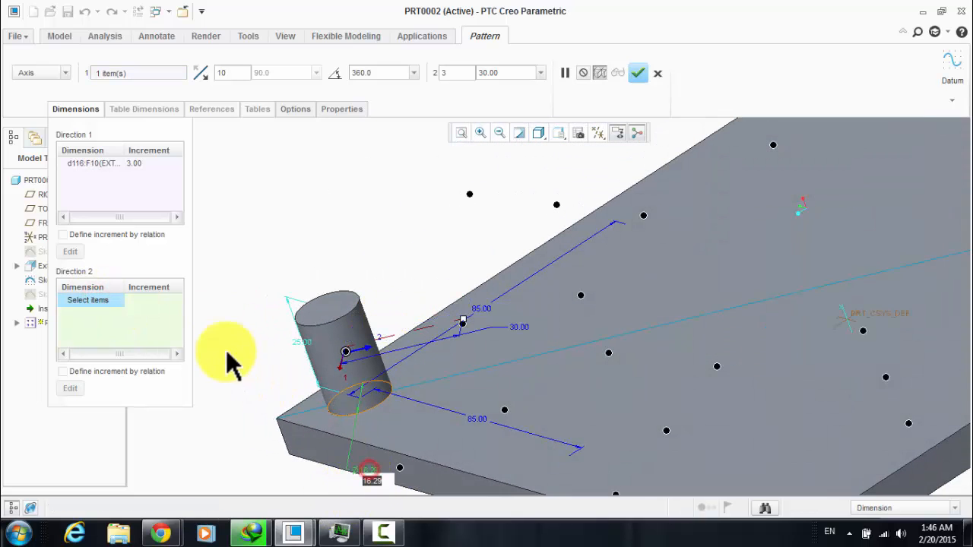
left_click(146, 298)
type("3")
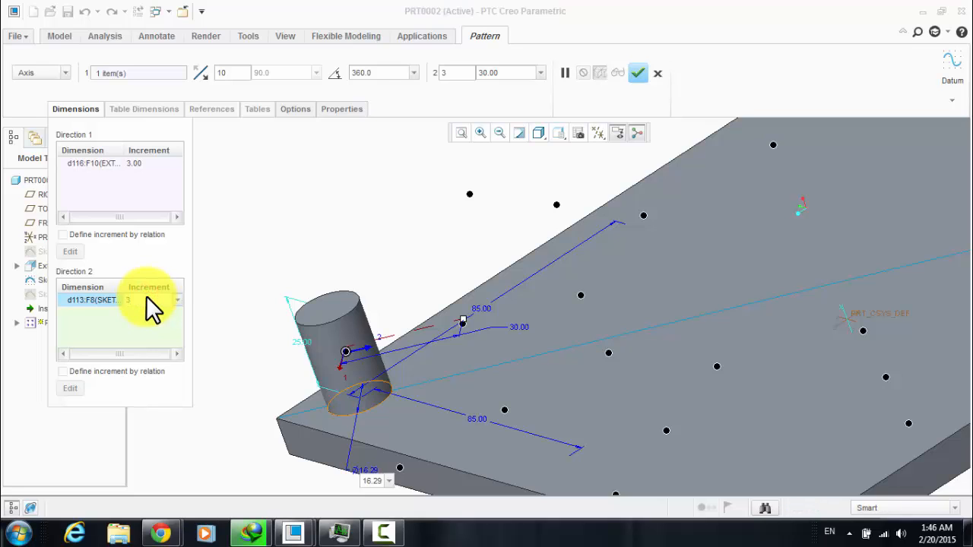
key("Return")
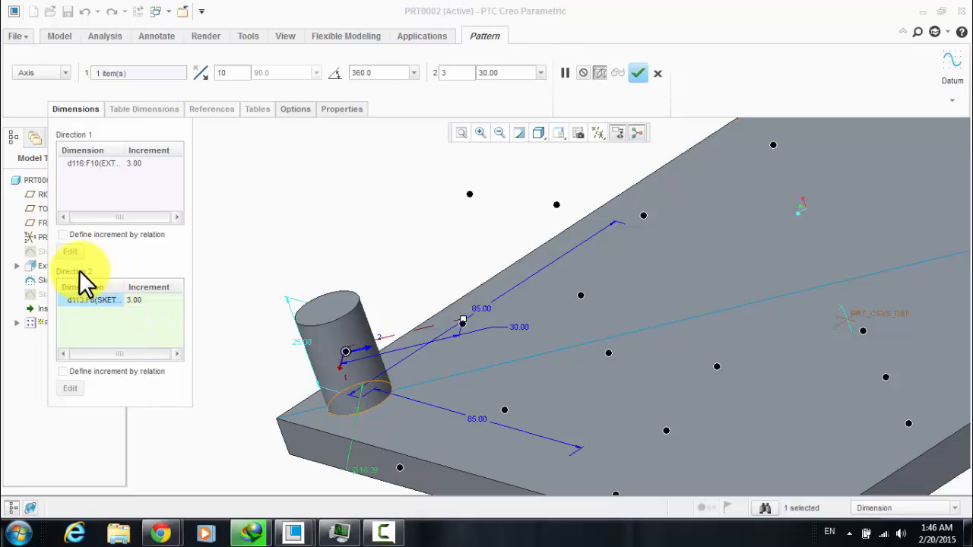
left_click(637, 73)
Step: Inspect the cylinder diameters from the outer ring towards the axis
middle_click_drag(264, 303, 320, 266)
scroll(320, 266, "down", 3)
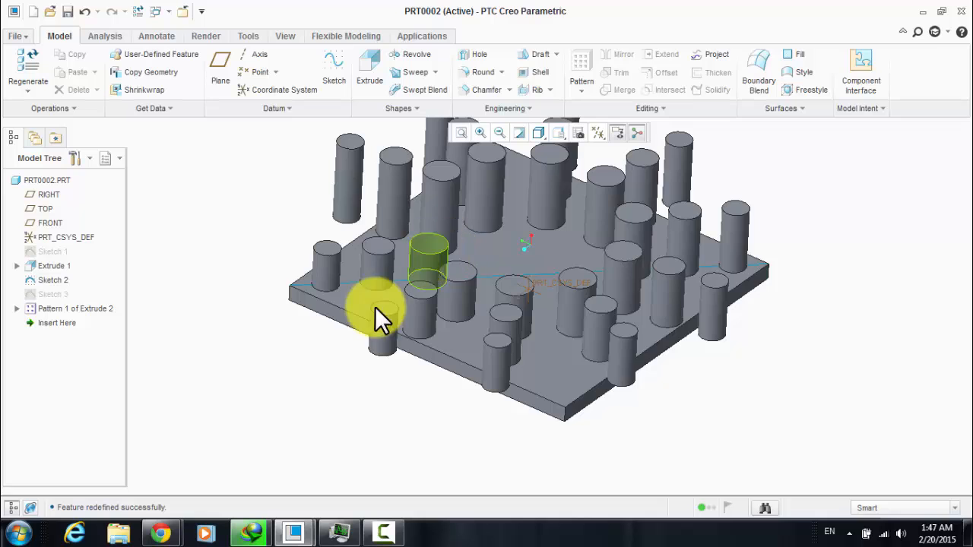
scroll(391, 291, "up", 2)
scroll(350, 296, "down", 1)
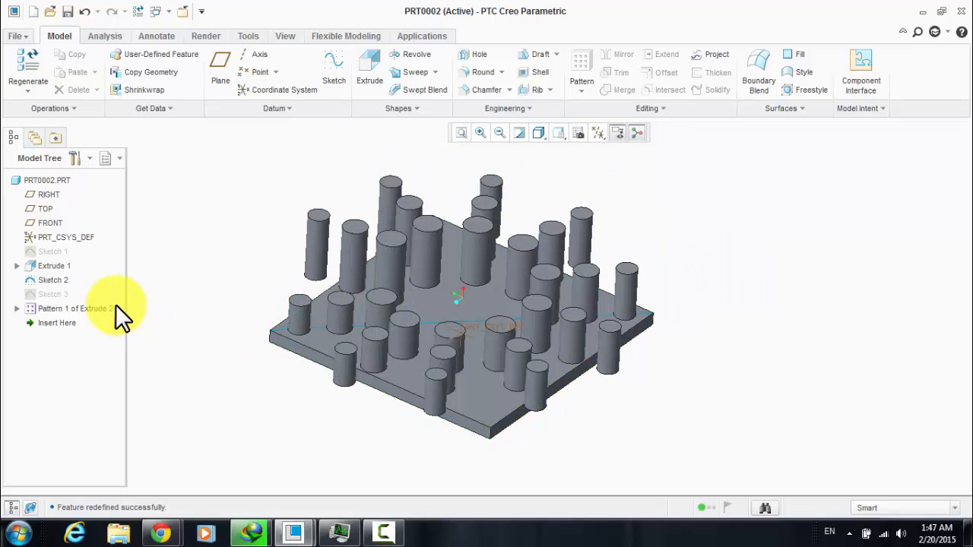
scroll(278, 301, "up", 1)
middle_click_drag(247, 301, 248, 271)
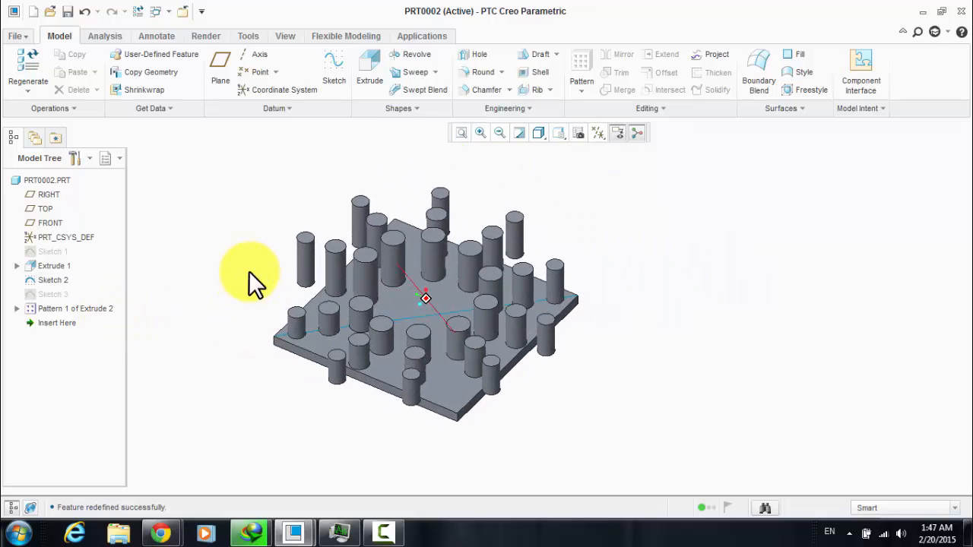
Step: Reopen the pattern definition, review the varying dimensions in both directions and the pattern type, and accept it without edits
right_click(89, 304)
left_click(148, 67)
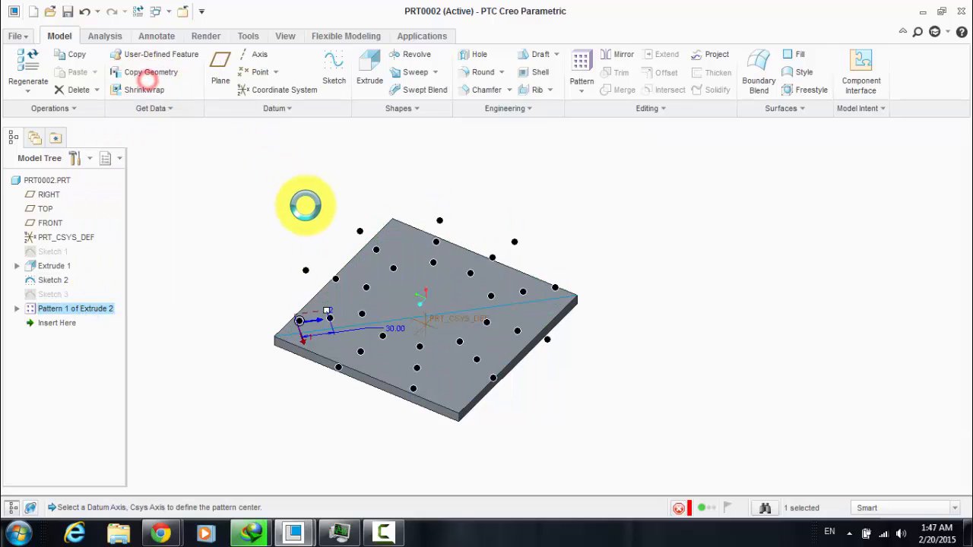
left_click(74, 109)
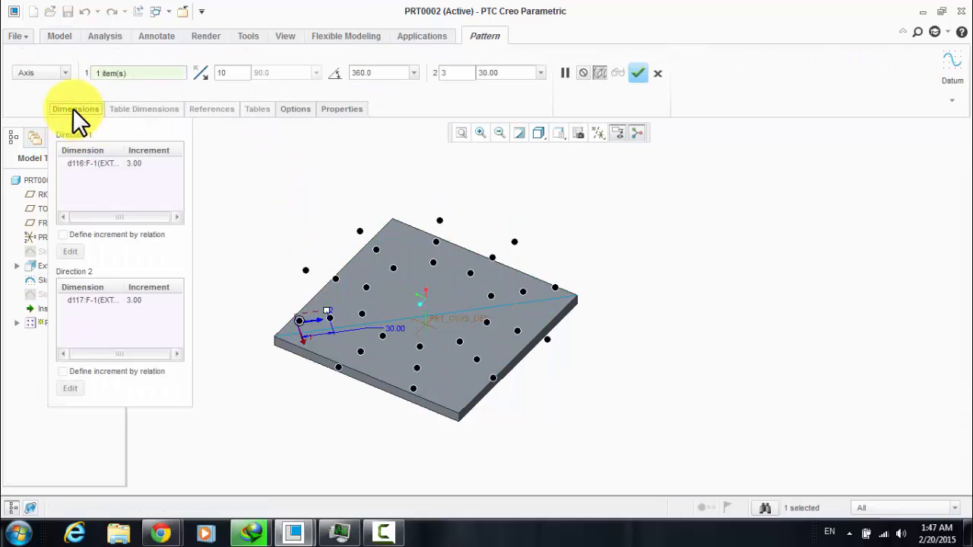
left_click(74, 109)
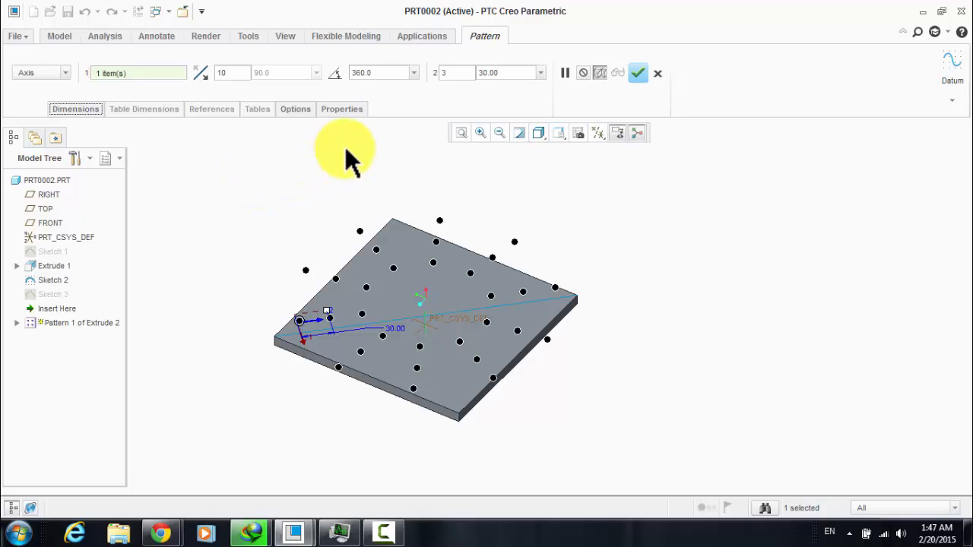
middle_click_drag(230, 186, 241, 155)
middle_click_drag(445, 250, 243, 137)
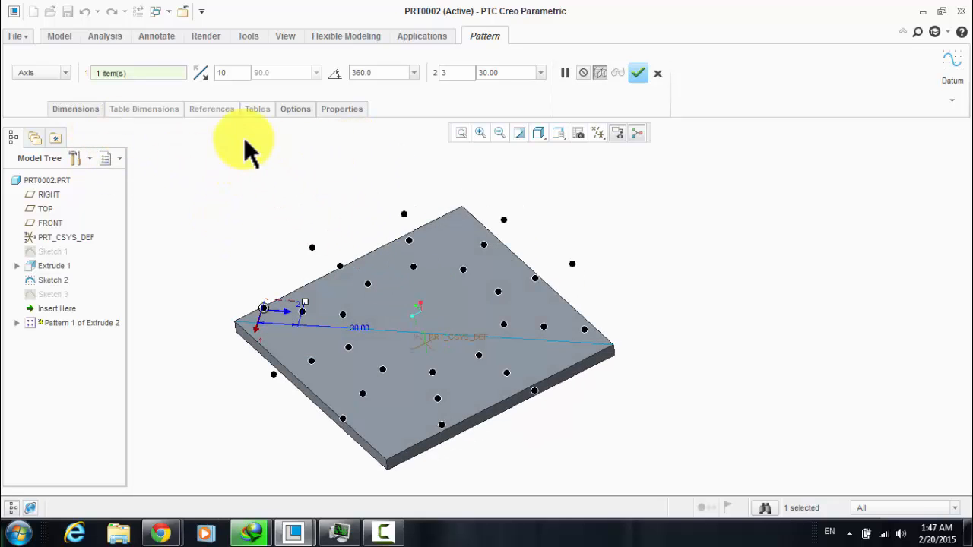
left_click(39, 72)
left_click(39, 70)
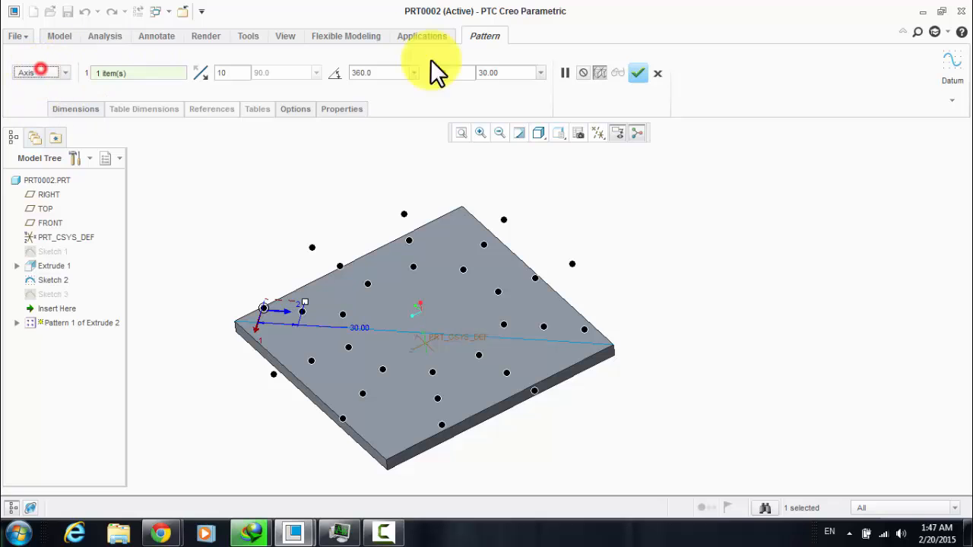
left_click(637, 72)
left_click(707, 235)
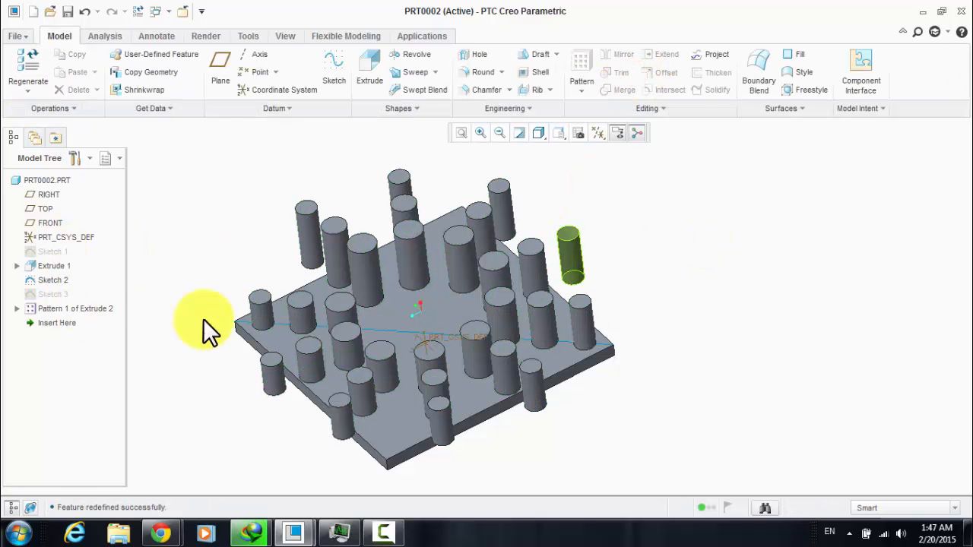
Step: Delete the pattern of Extrude 2, keeping only the original cylinder on the plate
right_click(102, 308)
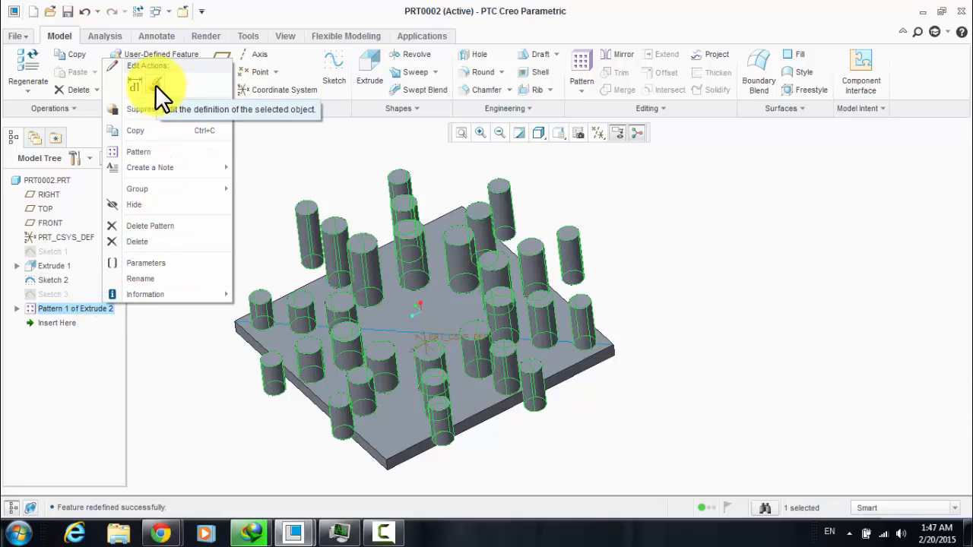
left_click(147, 226)
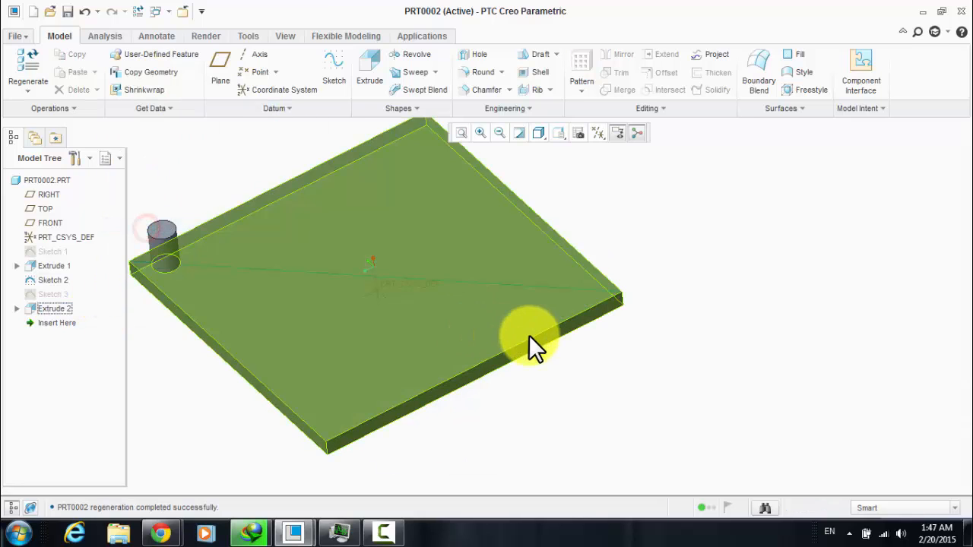
scroll(559, 333, "up", 4)
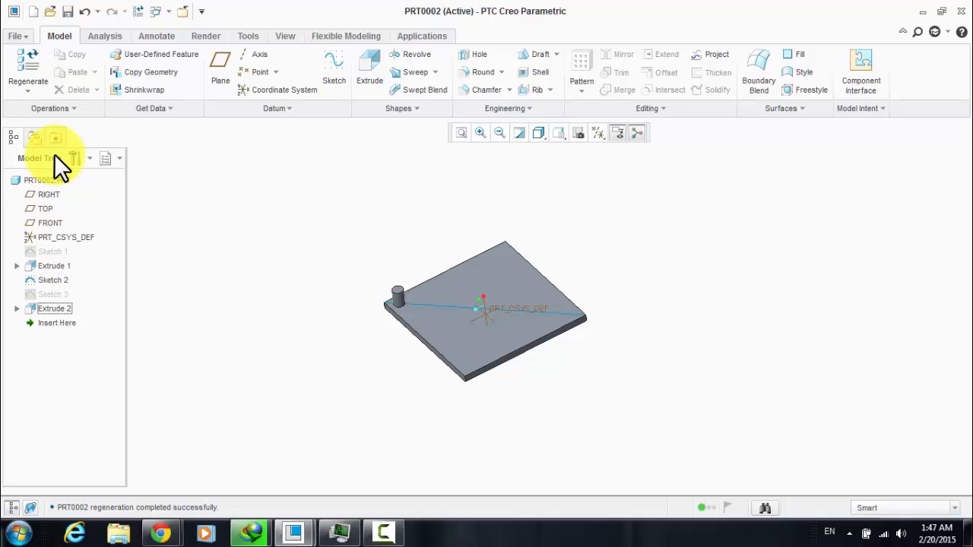
Step: Show all datum types, start a sketch on a vertical datum plane through the plate's centre and orient it to 2D
scroll(575, 180, "down", 3)
left_click(598, 134)
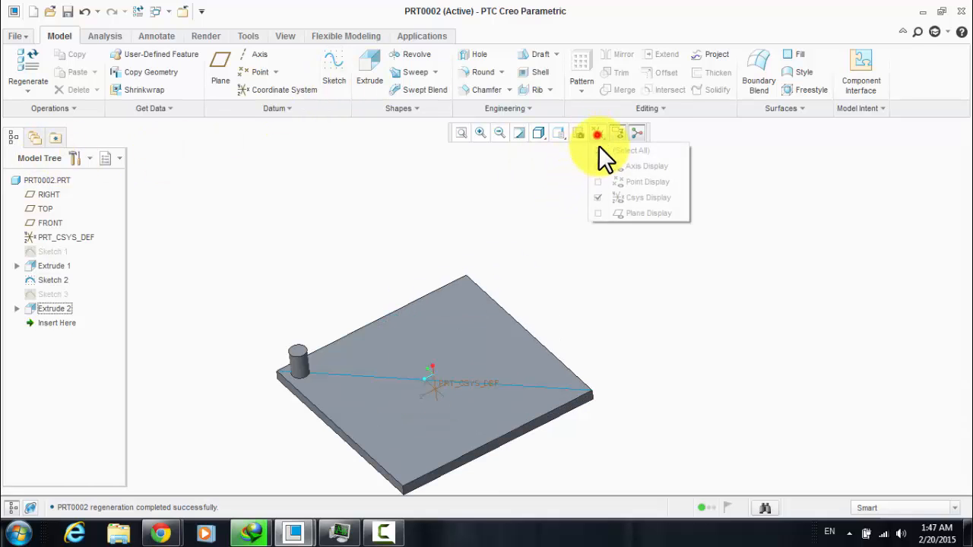
left_click(607, 155)
left_click(480, 203)
scroll(410, 228, "up", 2)
left_click(495, 295)
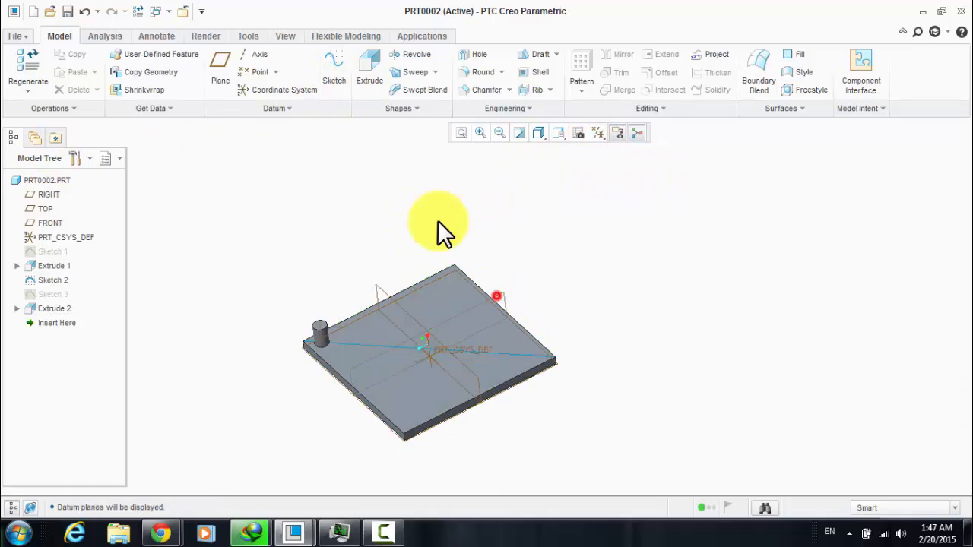
left_click(337, 79)
left_click(595, 133)
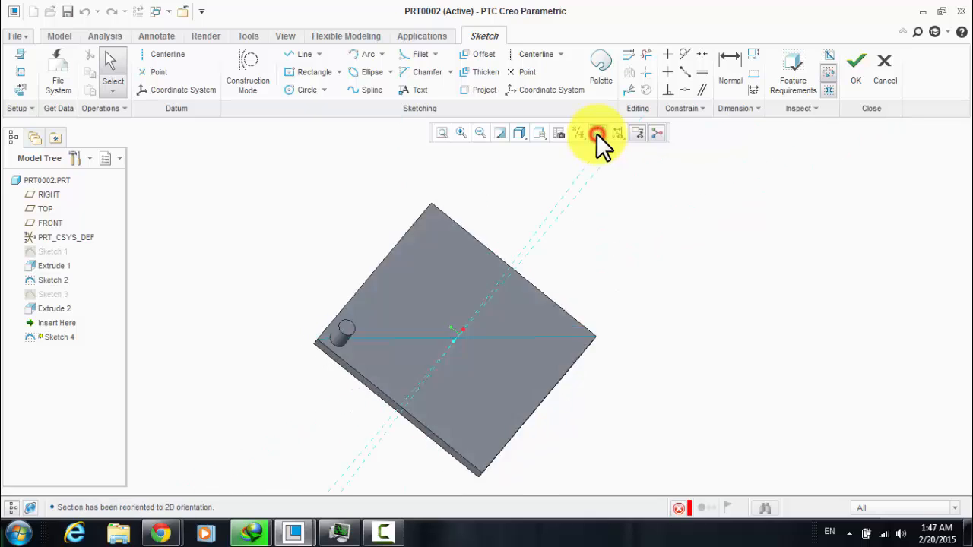
scroll(506, 325, "down", 2)
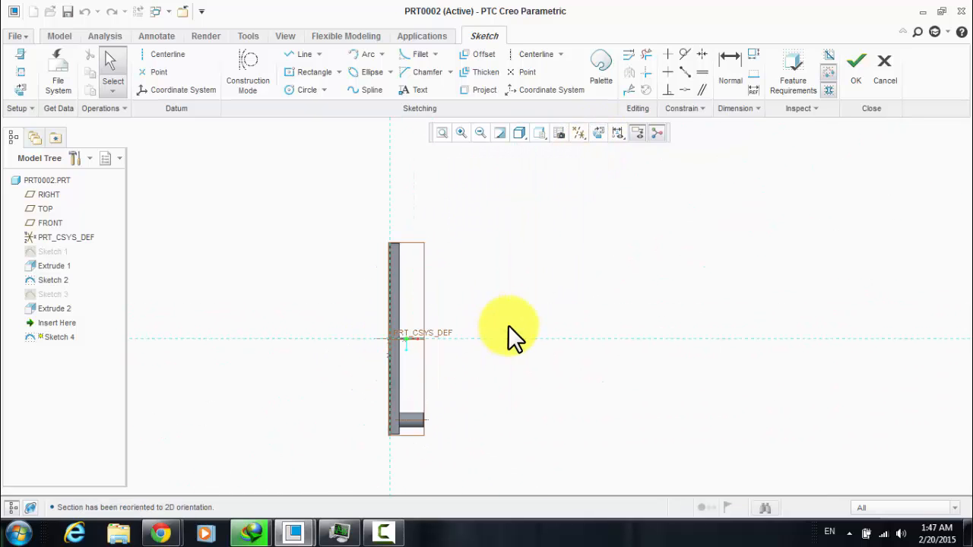
Step: Draw a datum centerline along the horizontal reference, perpendicular to the plate through its centre
left_click(164, 54)
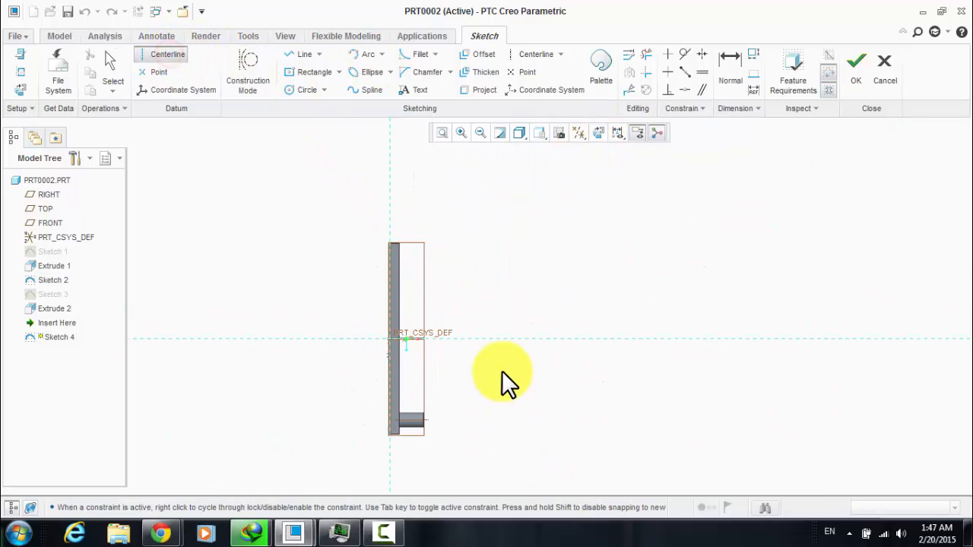
left_click(502, 336)
left_click(446, 338)
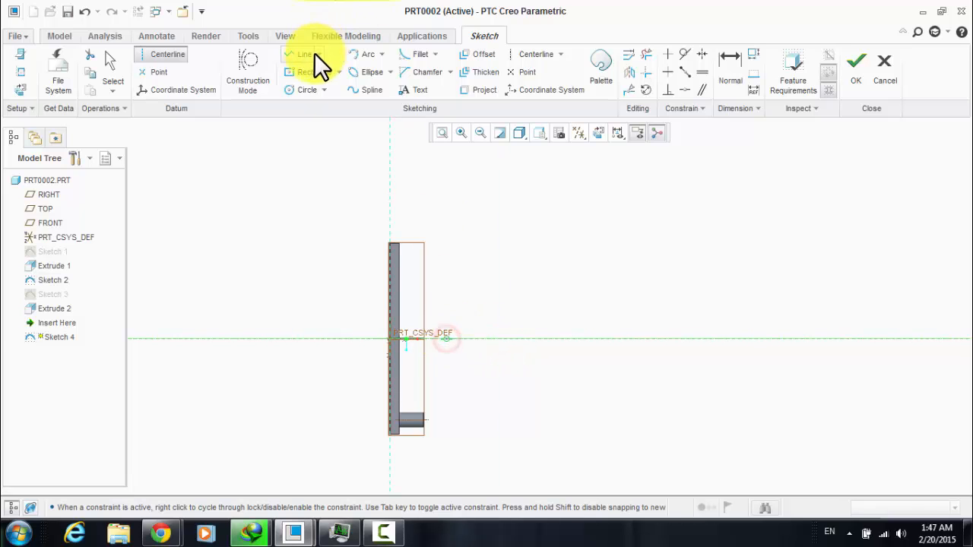
Step: Sketch a 3-point arc beyond the cylinder's height, starting on the centerline and ending past the plate's edge, and finish the sketch
left_click(378, 55)
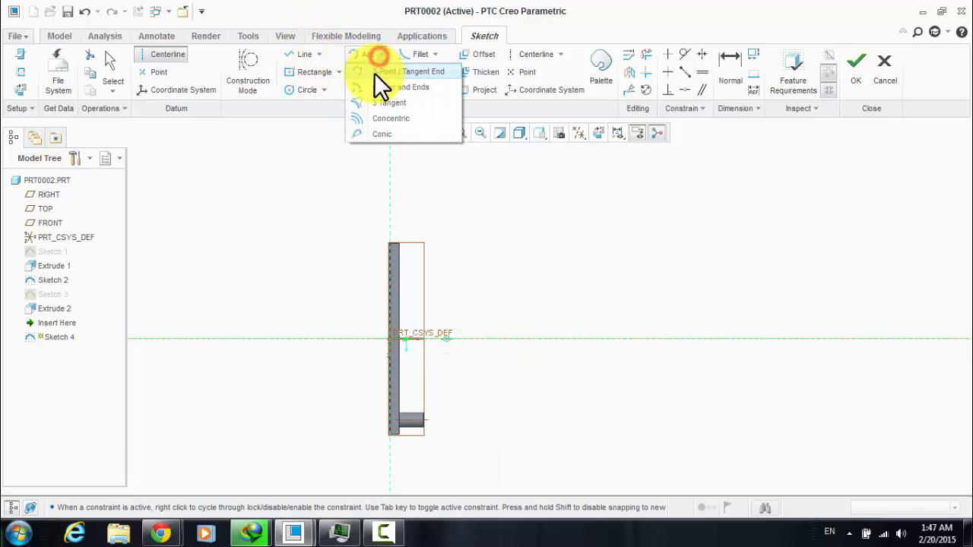
left_click(373, 73)
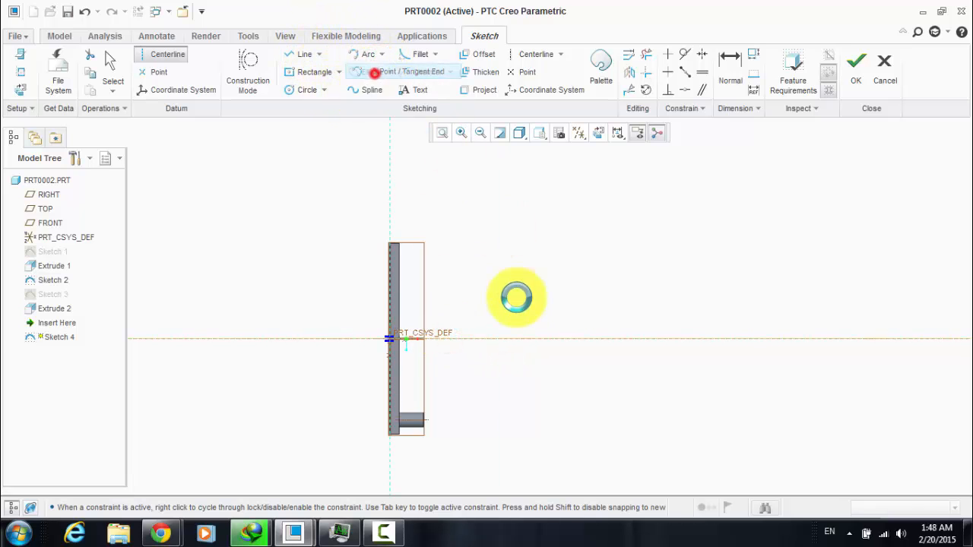
left_click(505, 337)
left_click(446, 222)
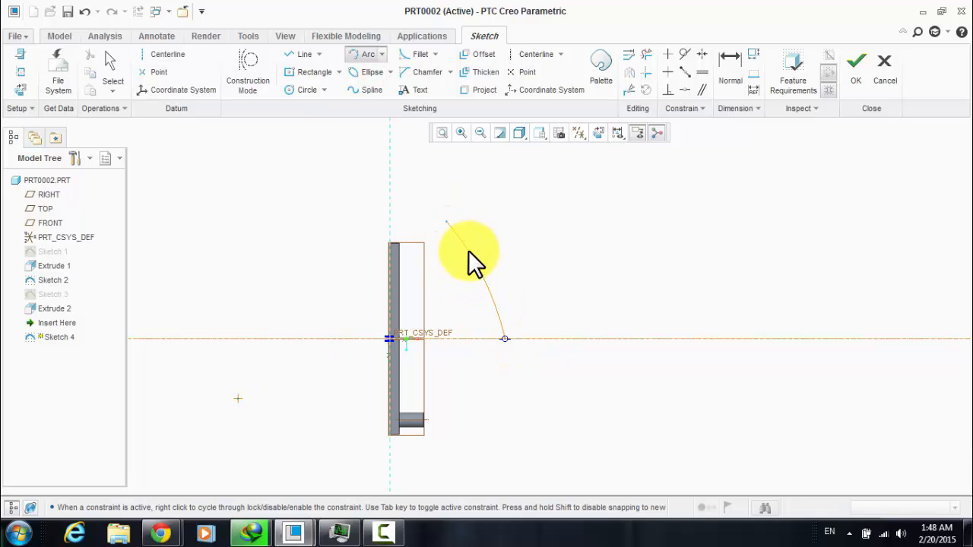
left_click(469, 253)
left_click(857, 66)
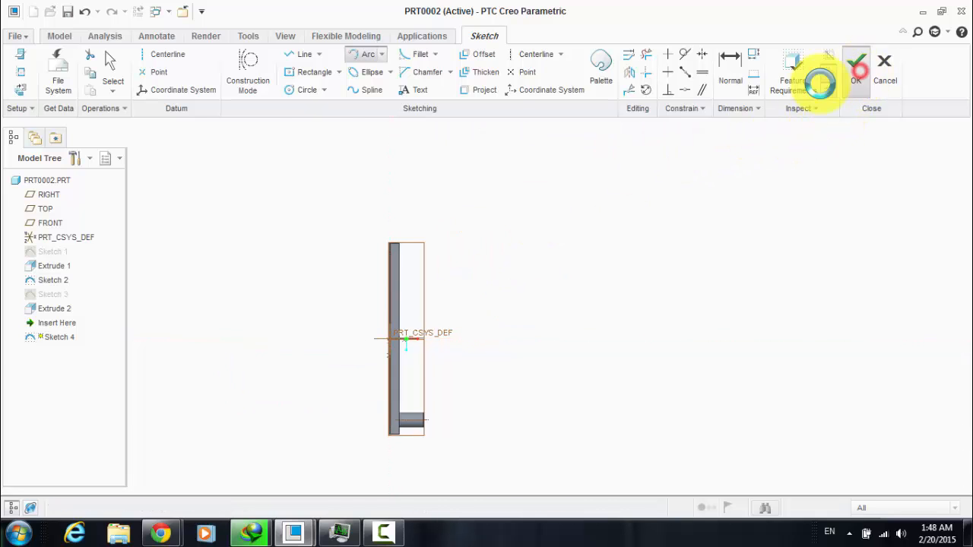
Step: Revolve the arc sketch 360° about its centerline as a surface dome facing the plate
left_click(419, 52)
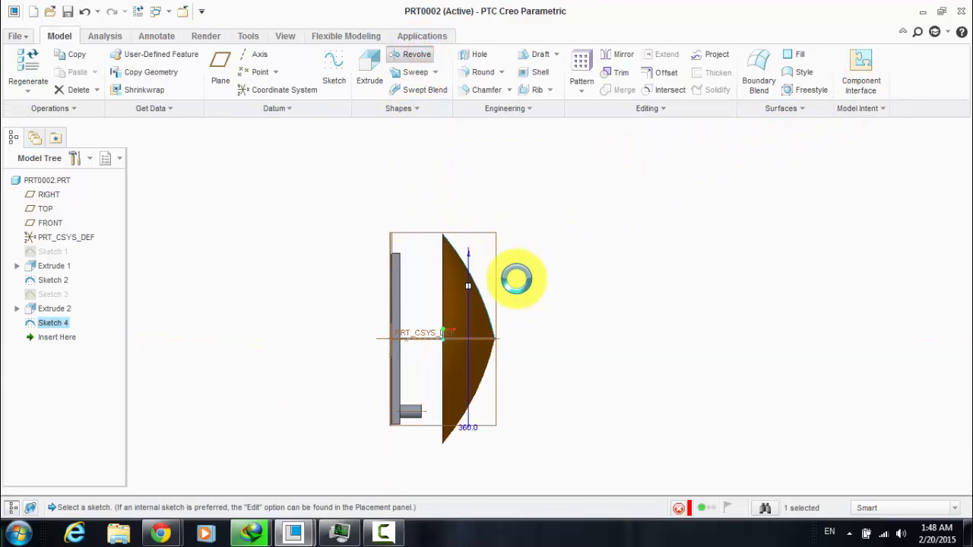
middle_click_drag(415, 187, 462, 223)
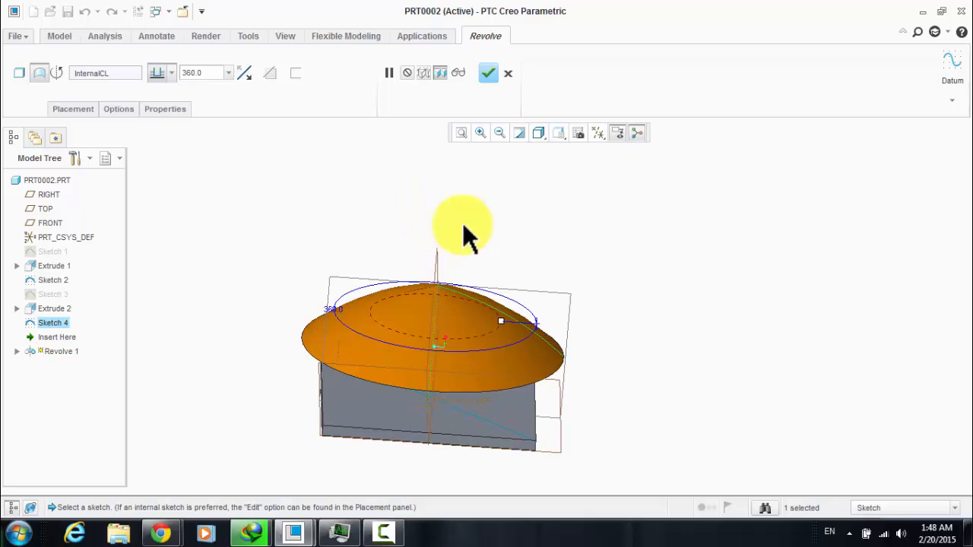
left_click(488, 73)
left_click(348, 201)
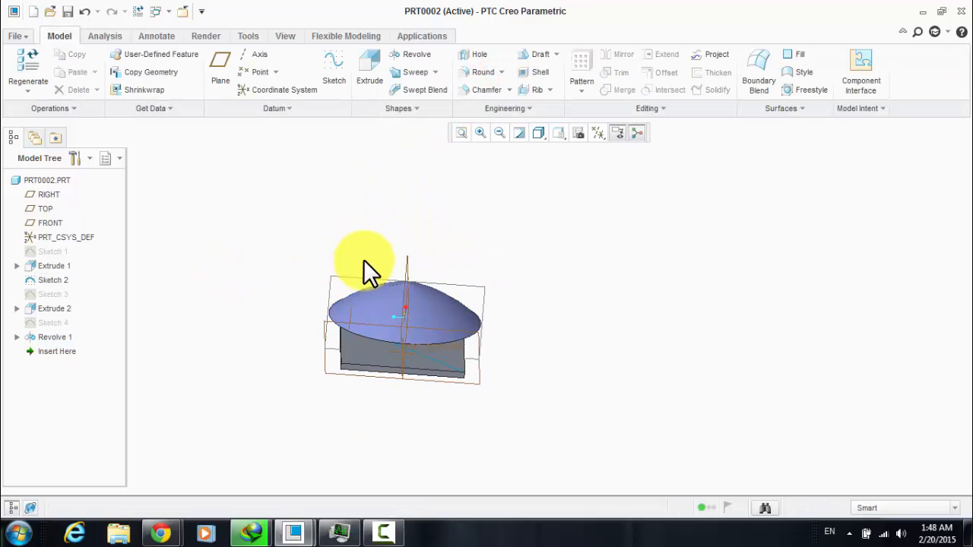
middle_click_drag(364, 272, 413, 251)
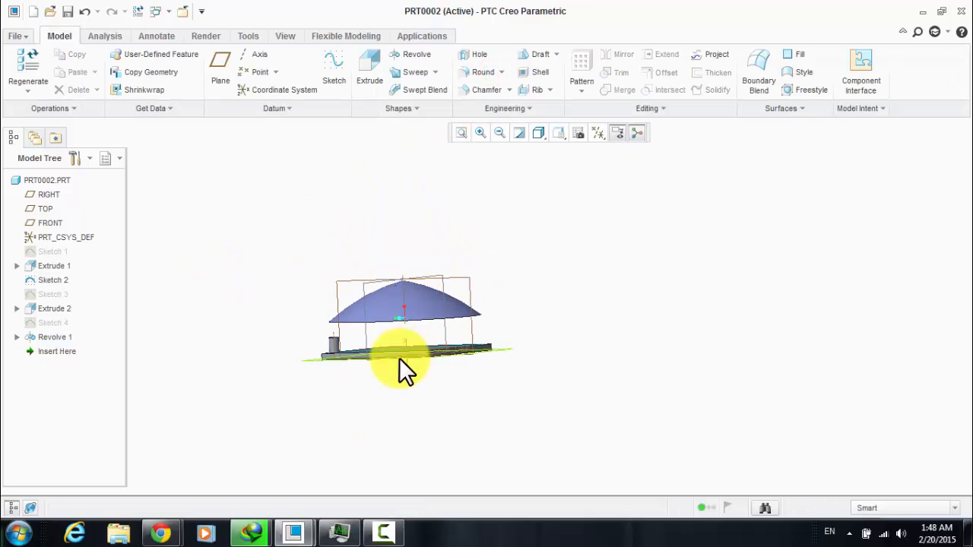
scroll(399, 360, "down", 2)
Step: Start a pattern of the Extrude 2 cylinder and set its type to Fill
left_click(48, 308)
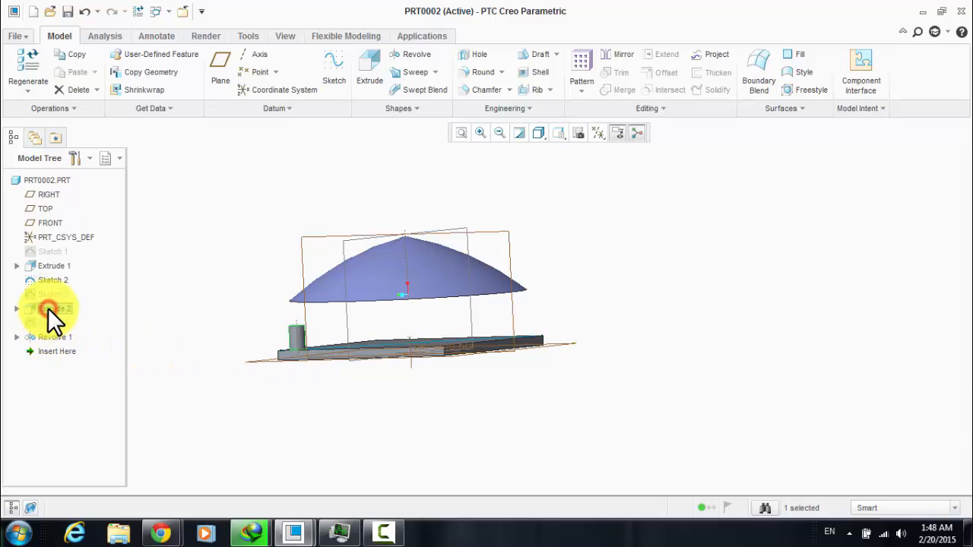
left_click(581, 64)
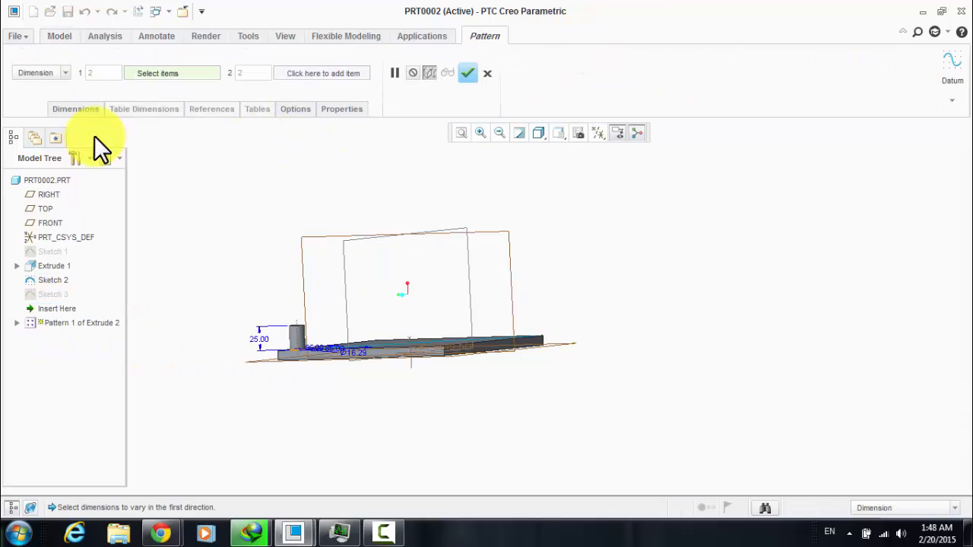
left_click(54, 103)
left_click(49, 65)
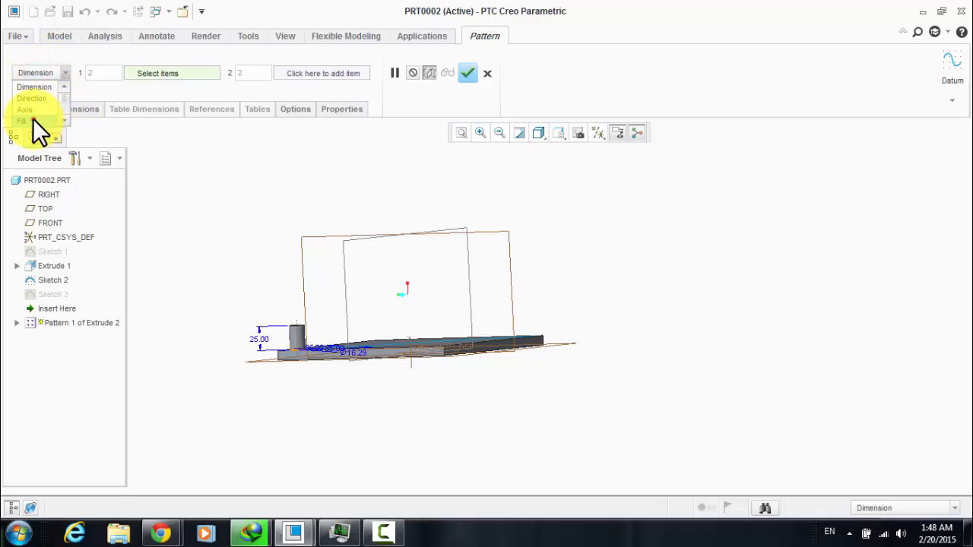
left_click(32, 119)
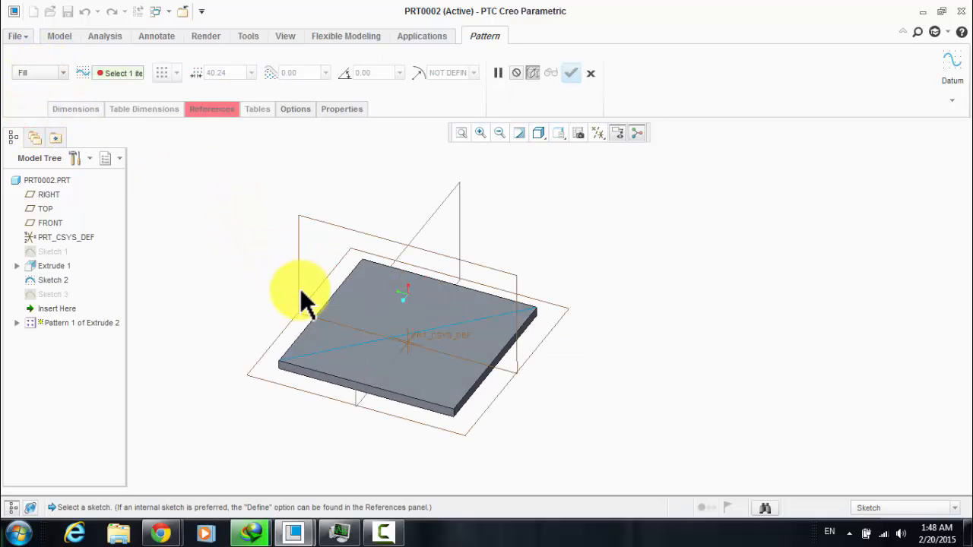
Step: Hide all axes, points, coordinate systems and datum planes from the model display
left_click(597, 133)
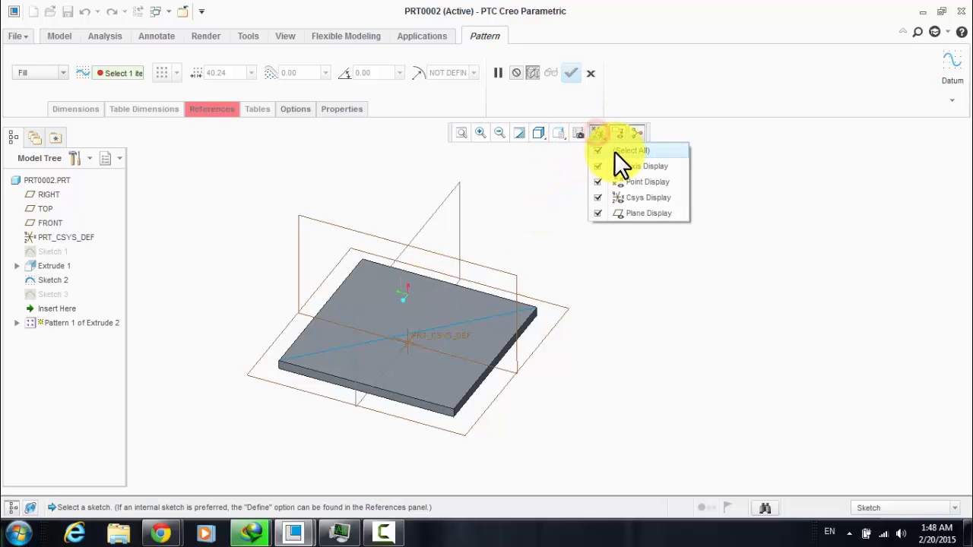
left_click(614, 151)
left_click(365, 195)
mouse_move(365, 193)
middle_mouse_down()
mouse_move(352, 223)
mouse_move(359, 196)
middle_mouse_up()
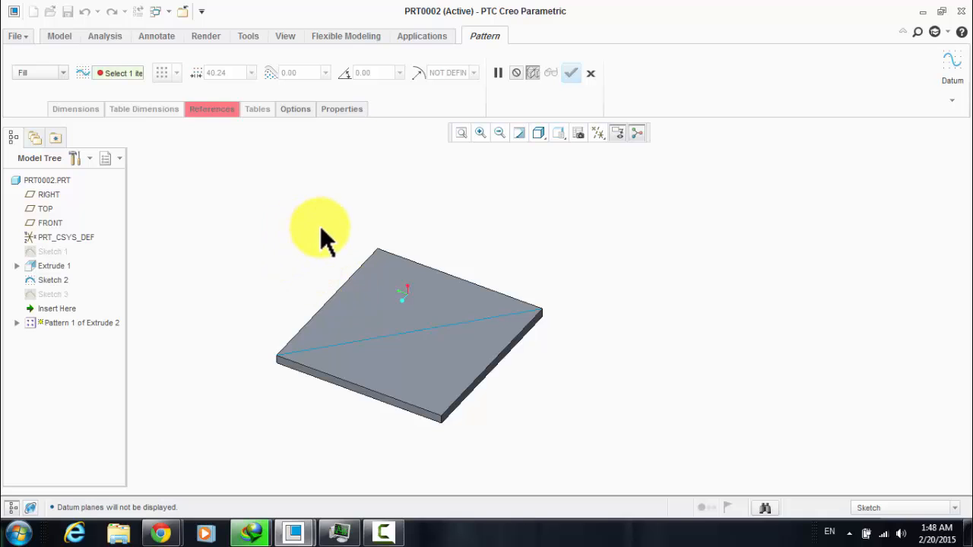
Step: Define an internal fill sketch on the plate's upper face with the TOP plane as Left reference, and view it in 2D
left_click(214, 110)
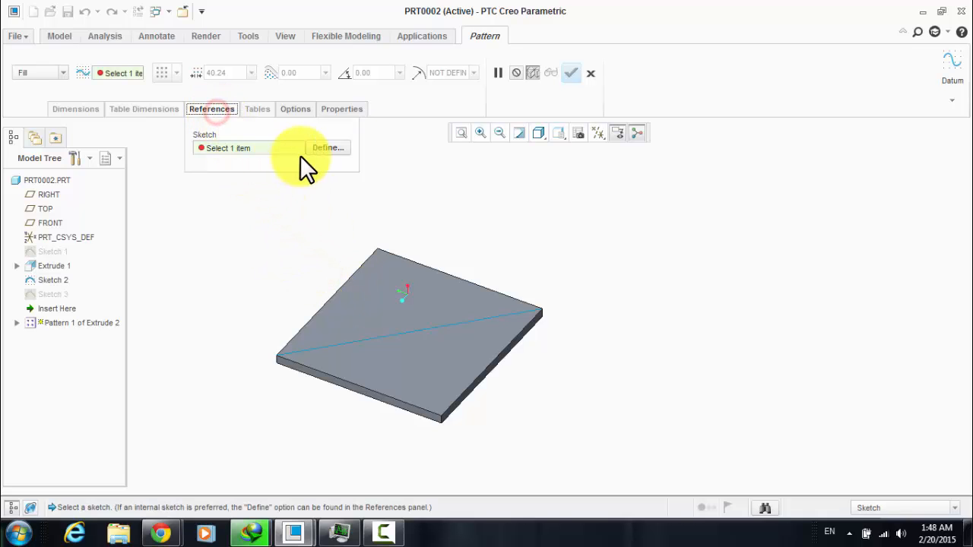
left_click(325, 148)
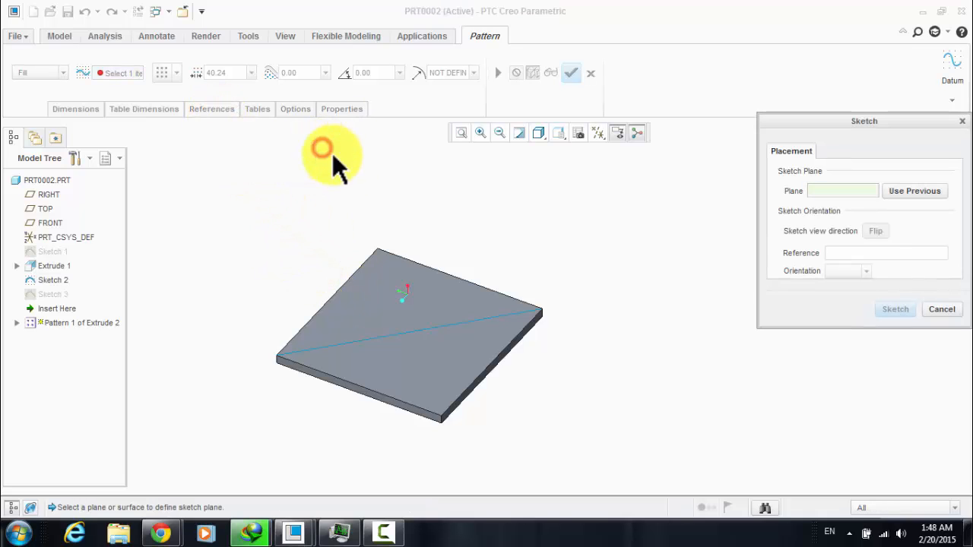
left_click(384, 284)
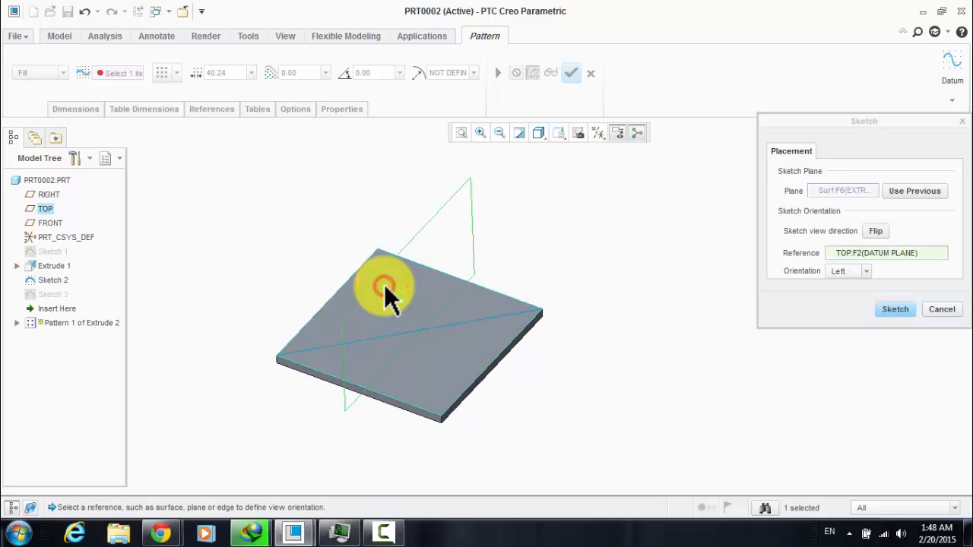
left_click(895, 309)
left_click(598, 133)
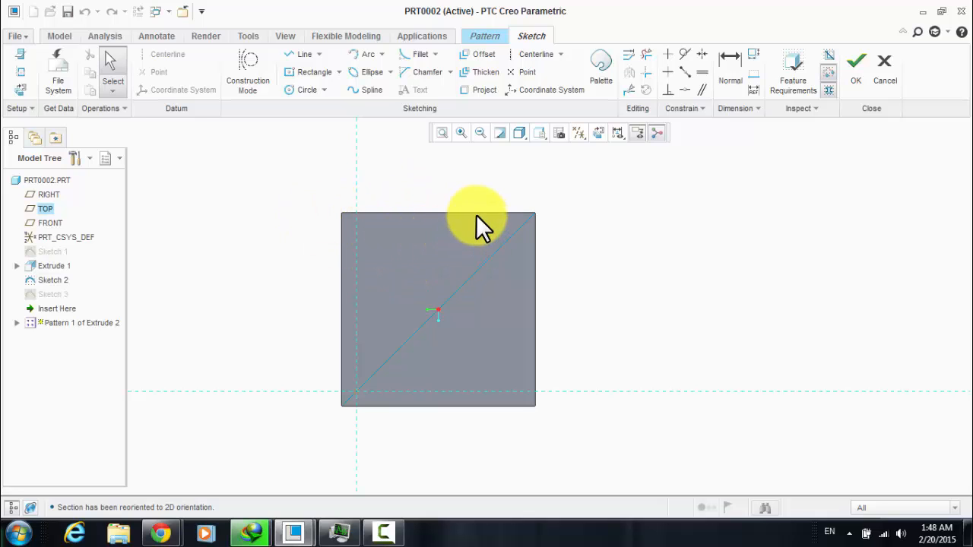
Step: Project the plate face's outline into the sketch as a Loop and accept it as the fill boundary
left_click(478, 90)
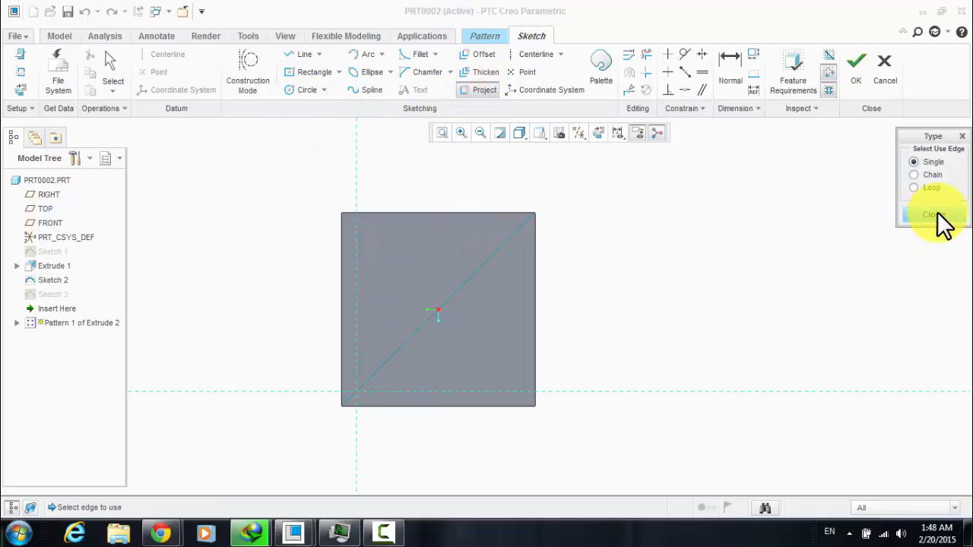
left_click(930, 188)
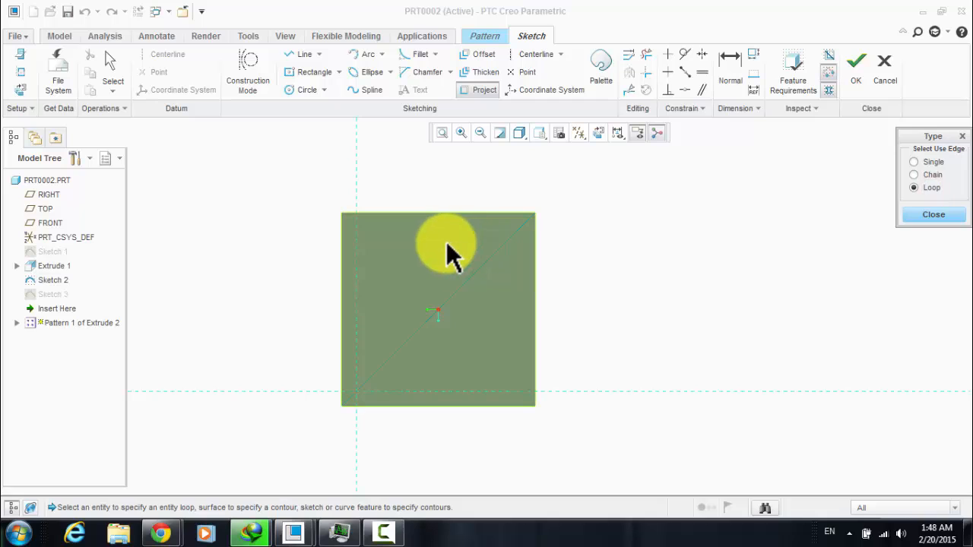
left_click(446, 244)
left_click(935, 213)
left_click(855, 67)
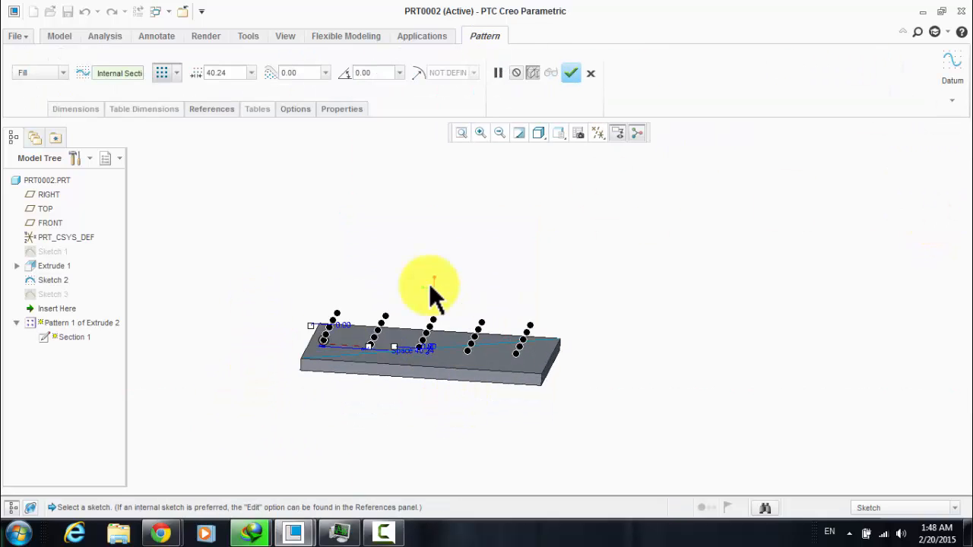
Step: Set the spacing between the fill pattern's members to 30
middle_click_drag(428, 282, 449, 315)
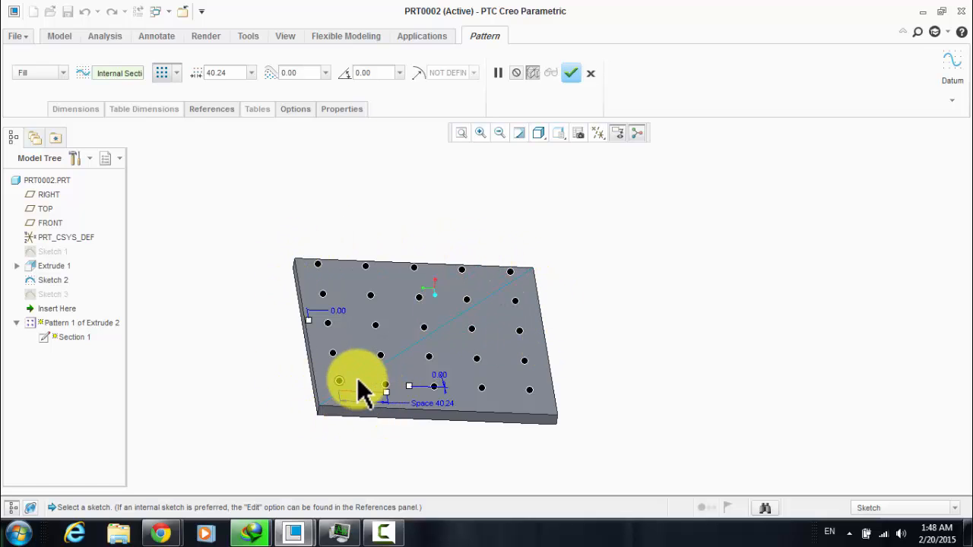
middle_click_drag(662, 347, 608, 304)
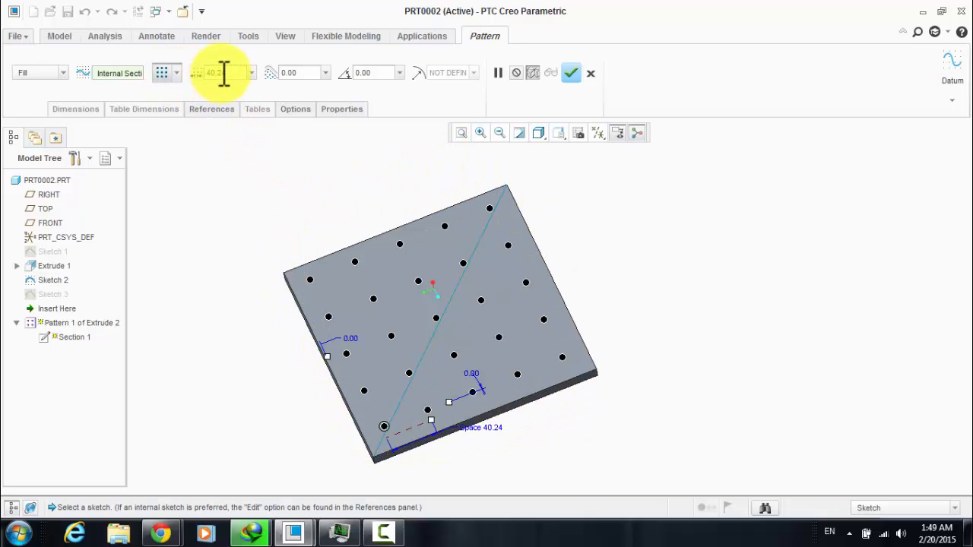
left_click(223, 72)
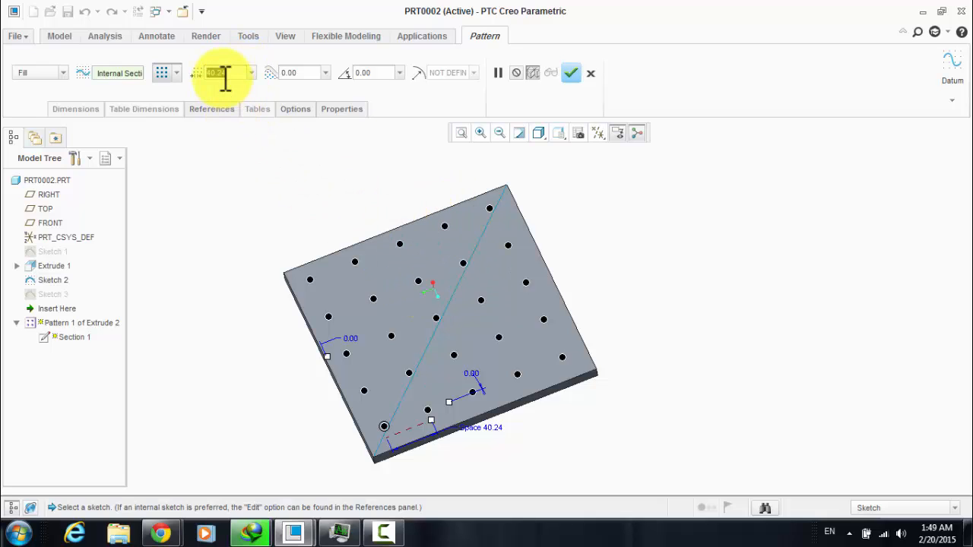
type("30")
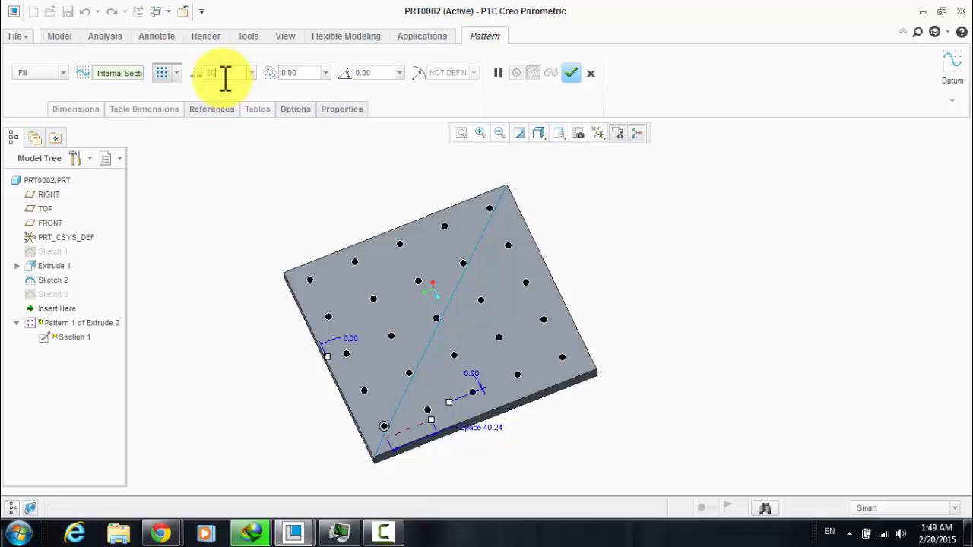
key("Return")
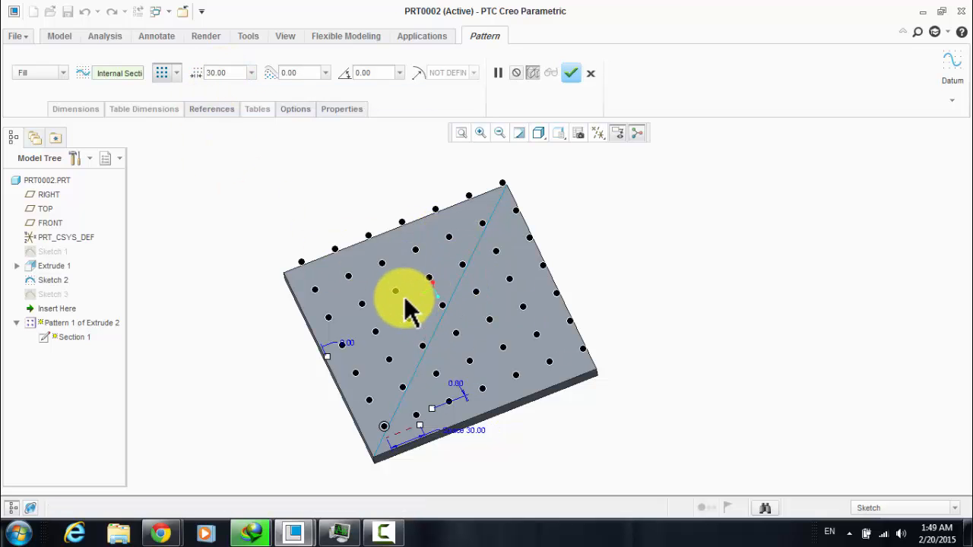
Step: Try the diamond and hexagon grid layouts for the fill pattern's members
middle_click_drag(405, 306, 380, 315)
left_click(176, 73)
left_click(176, 73)
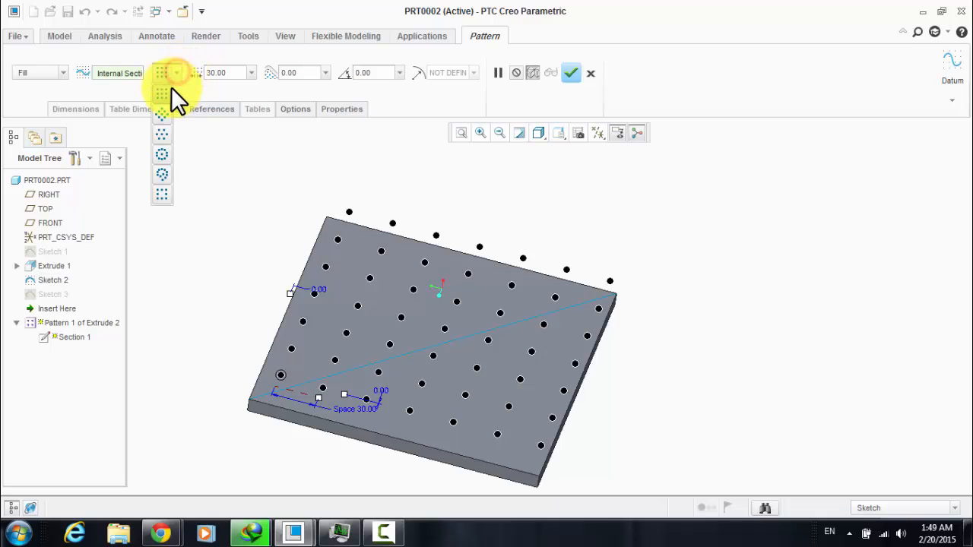
left_click(163, 114)
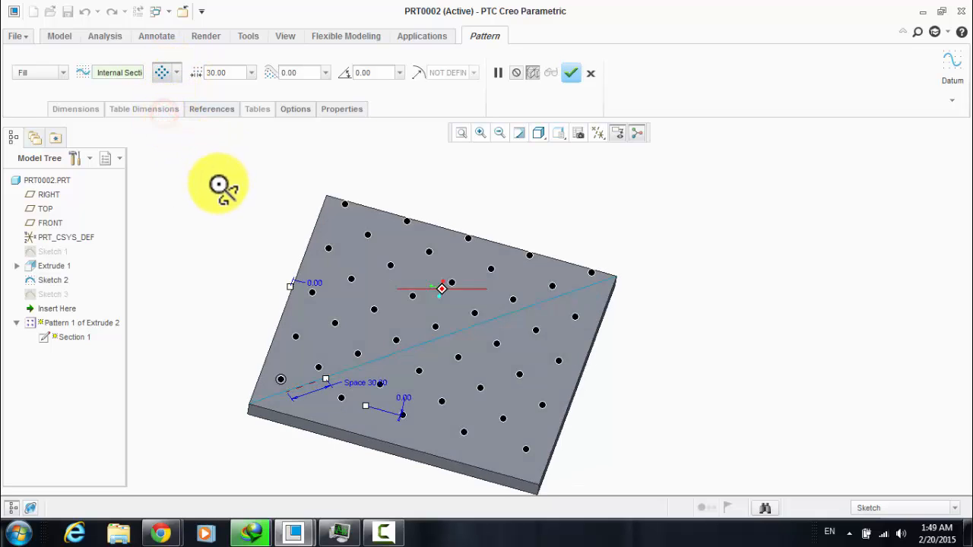
left_click(177, 76)
left_click(166, 134)
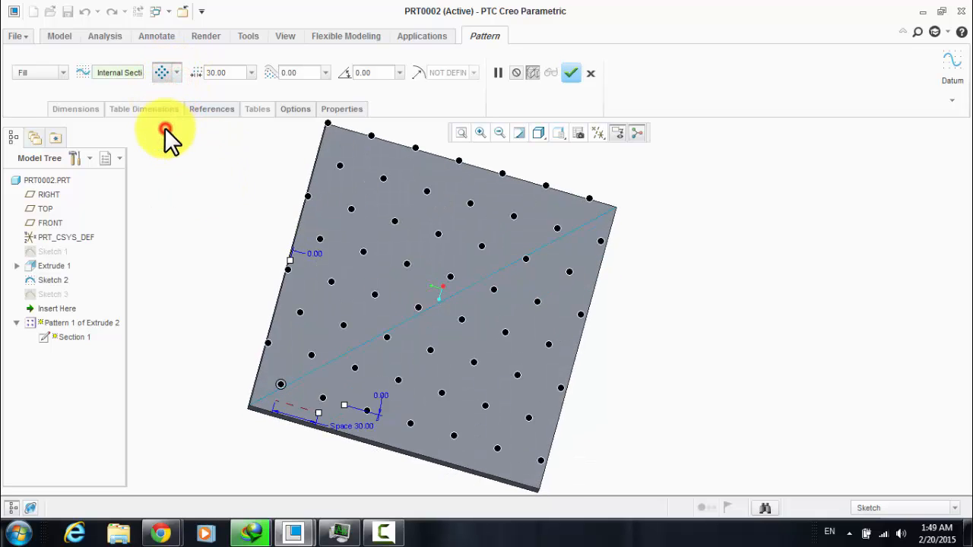
scroll(234, 214, "down", 2)
Step: Try the circle, spiral and along-curve grid layouts for the fill pattern's members
left_click(179, 73)
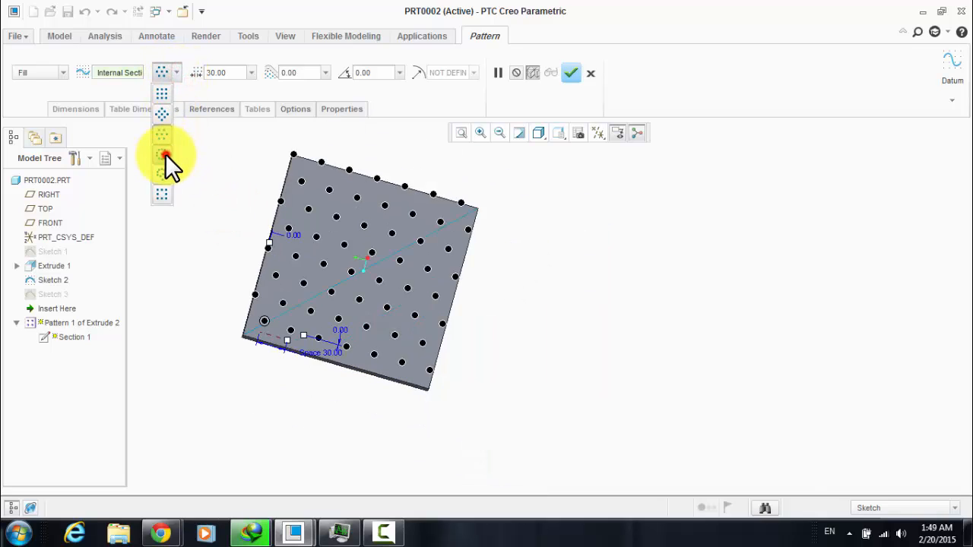
left_click(165, 153)
left_click(180, 68)
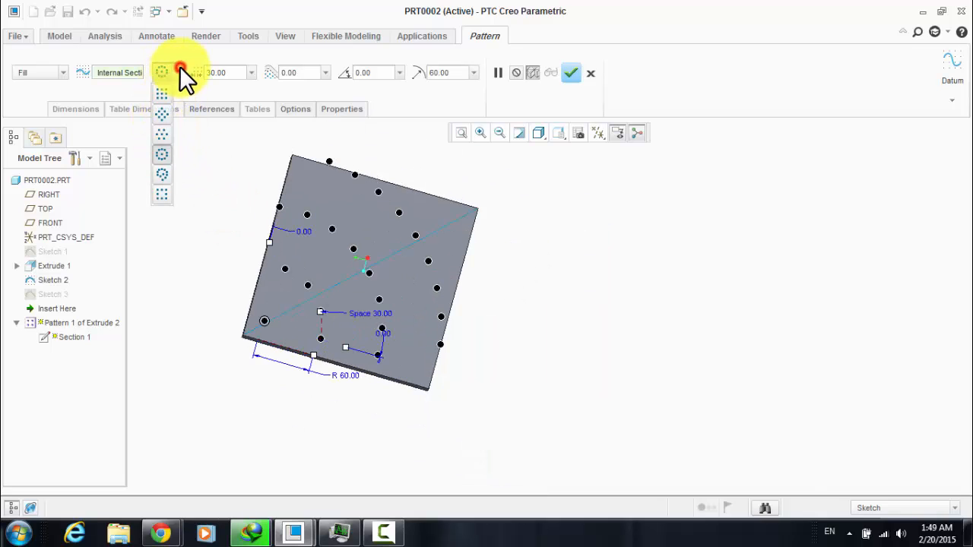
left_click(169, 168)
left_click(177, 73)
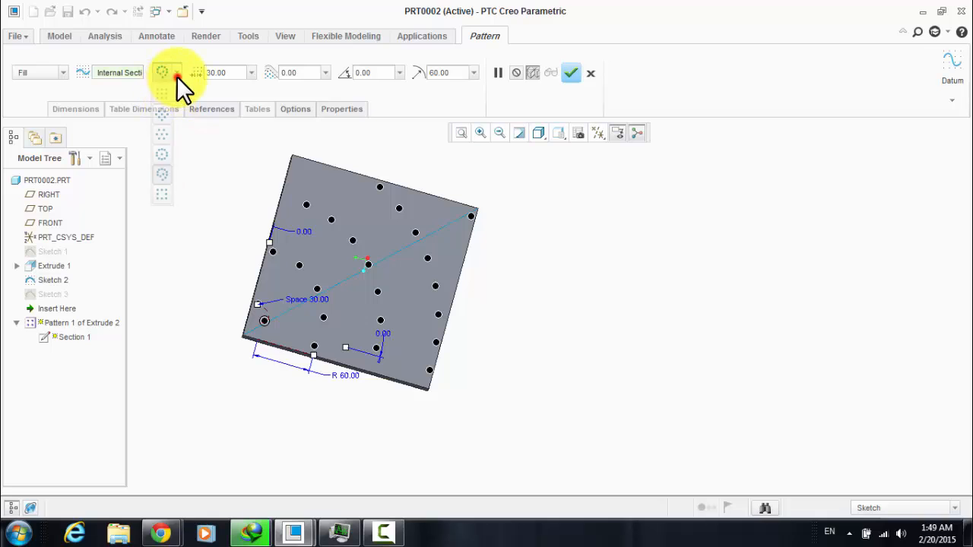
left_click(164, 190)
Step: Set the fill pattern's grid layout back to square and complete the pattern
left_click(174, 72)
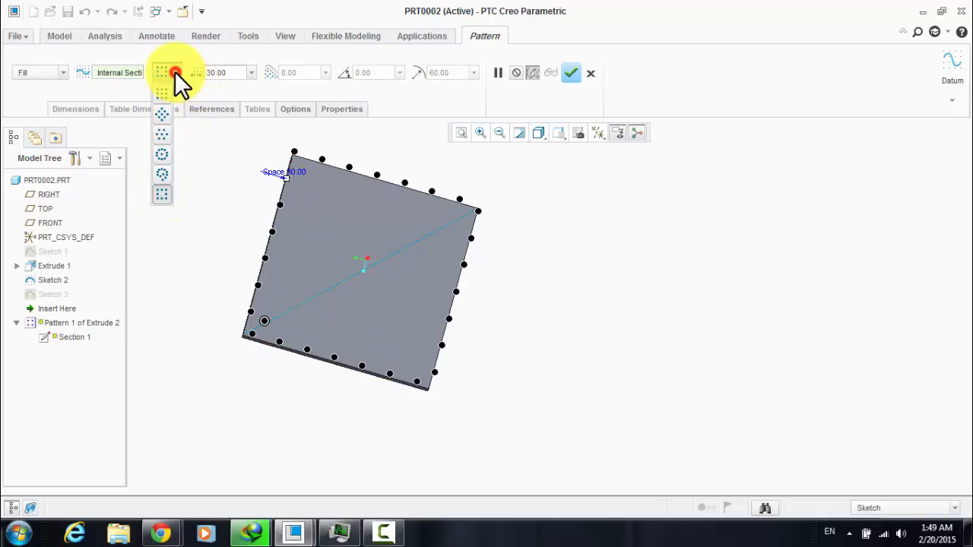
left_click(163, 120)
middle_click_drag(304, 256, 399, 206)
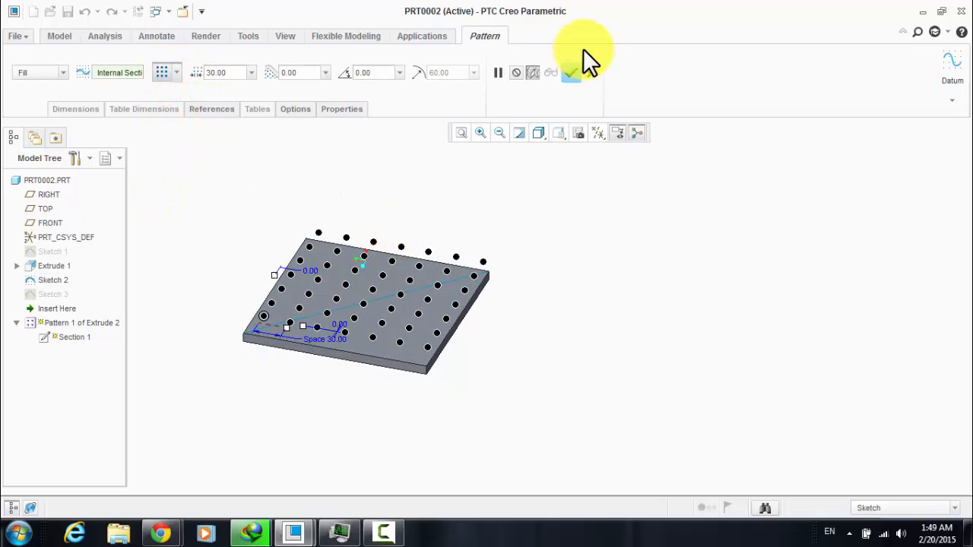
left_click(572, 73)
left_click(456, 191)
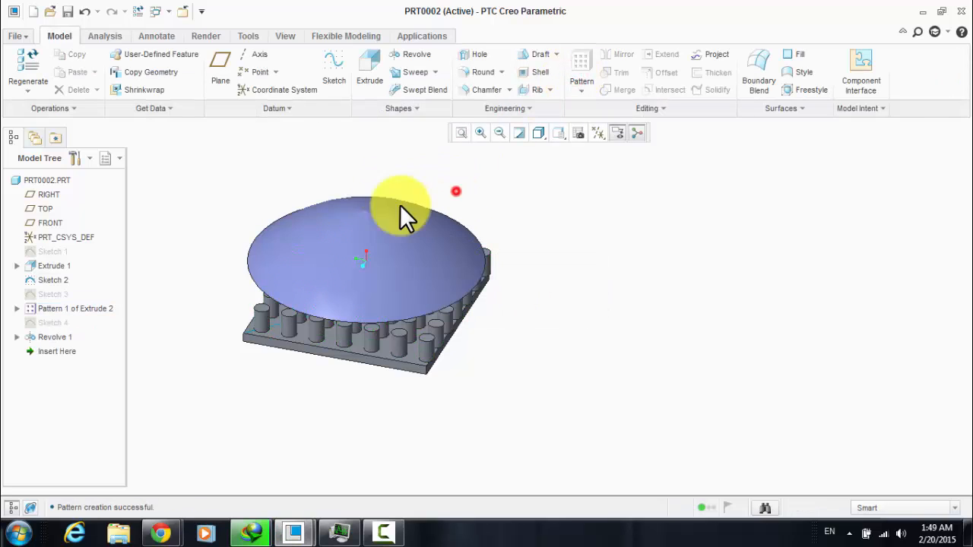
Step: Hide the Revolve 1 surface and inspect the patterned cylinders on the plate
right_click(50, 338)
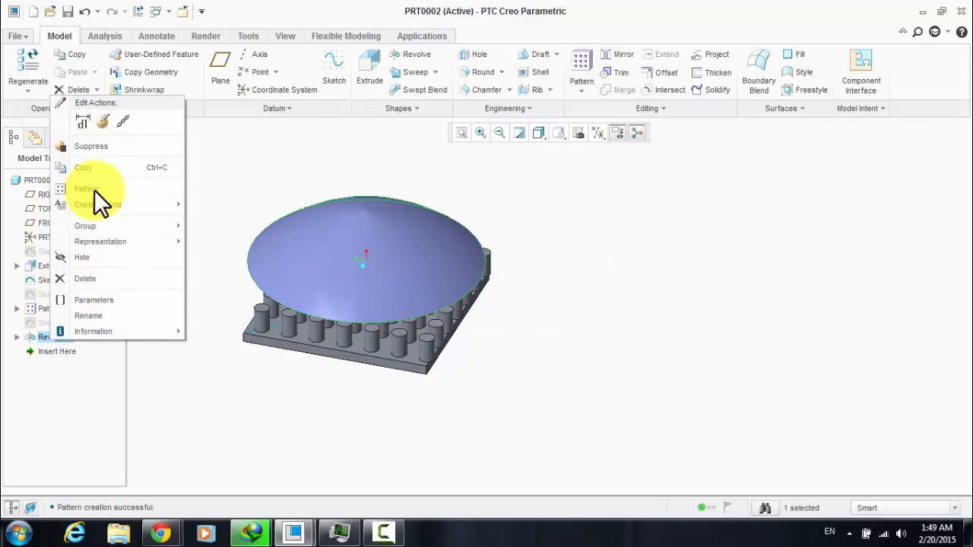
left_click(94, 260)
middle_click_drag(324, 345, 338, 333)
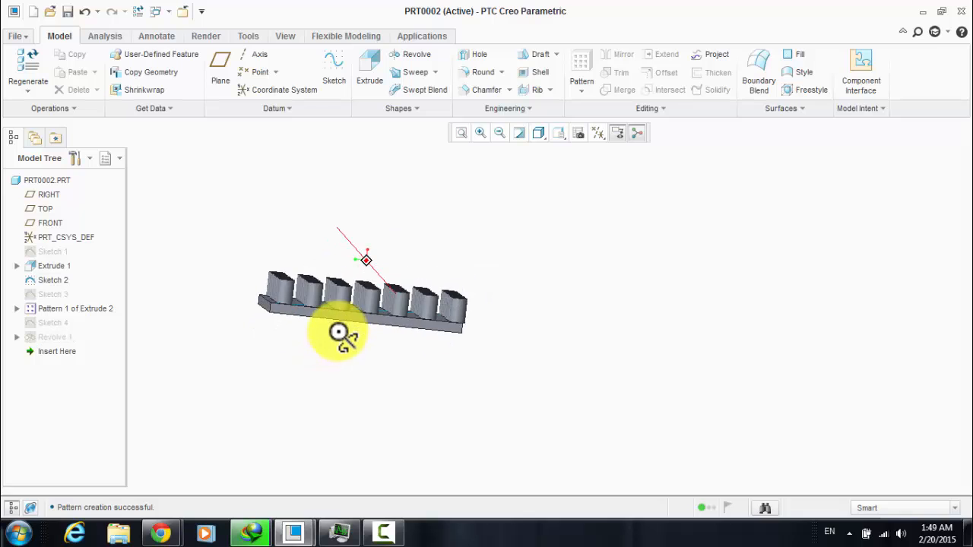
scroll(323, 310, "down", 2)
middle_click_drag(302, 257, 260, 291)
scroll(291, 338, "up", 3)
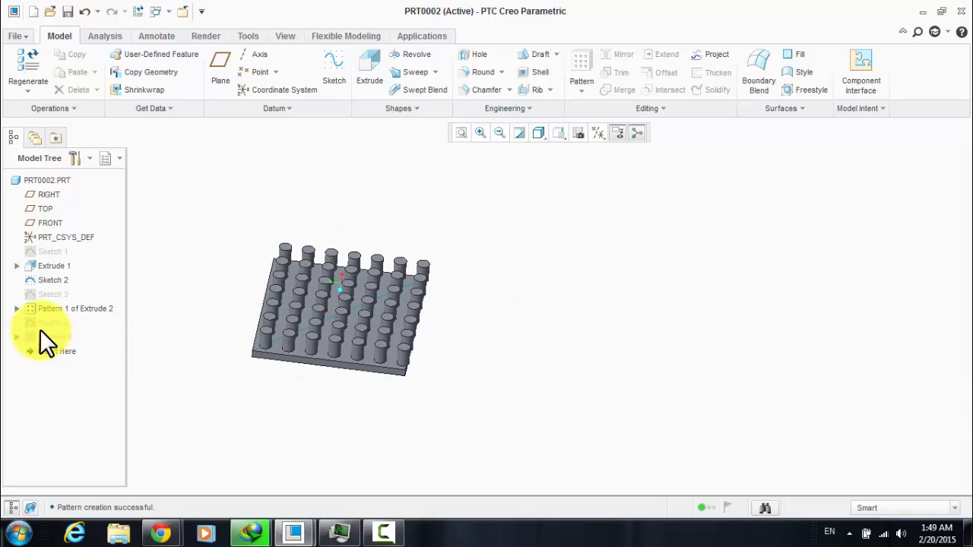
Step: Unhide the Revolve 1 surface above the plate
right_click(52, 306)
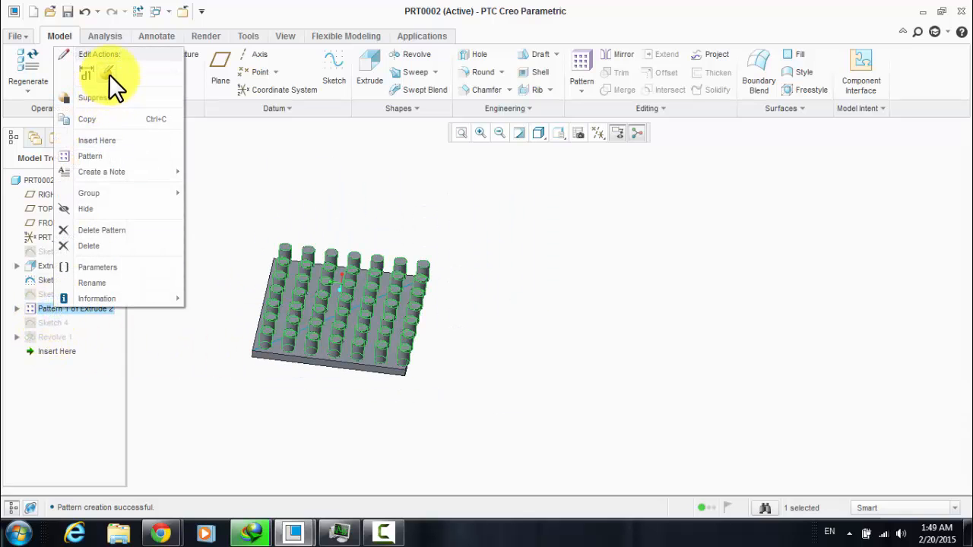
right_click(62, 340)
right_click(59, 337)
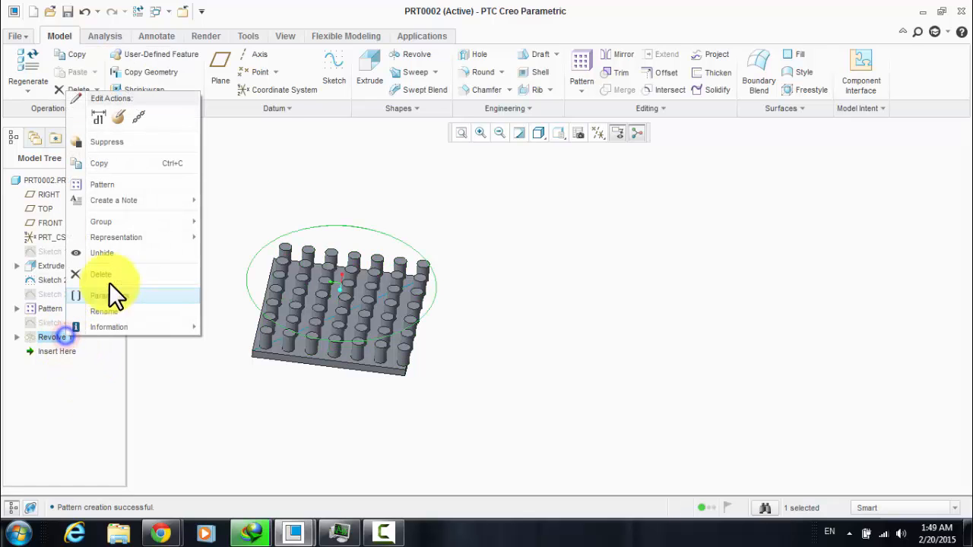
left_click(110, 253)
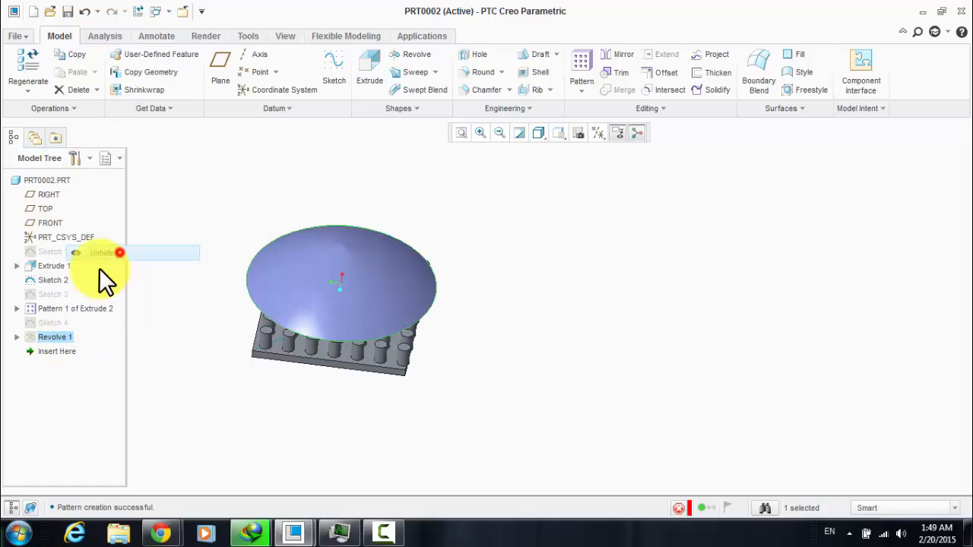
Step: Redefine the fill pattern and try to enable Follow surface shape, then switch it off and accept the definition
right_click(69, 307)
left_click(122, 72)
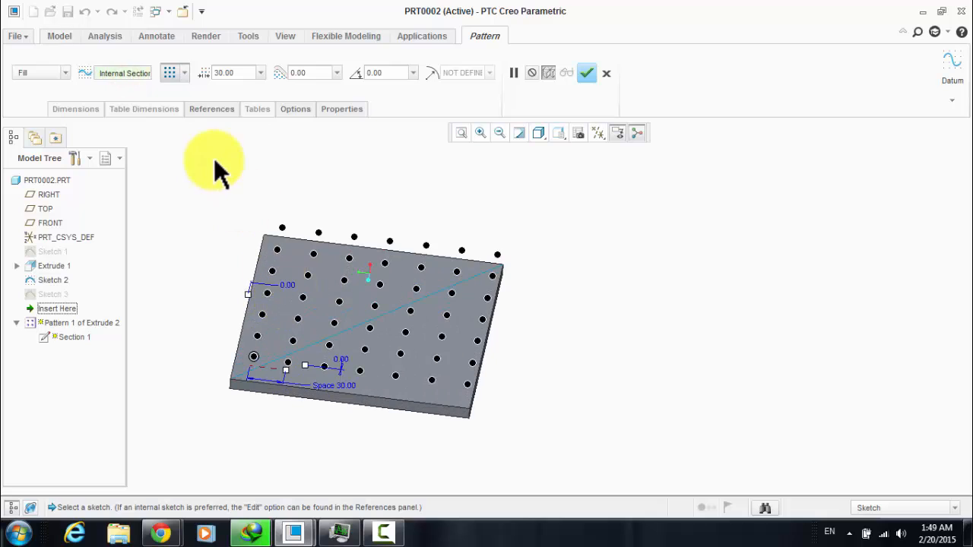
left_click(78, 107)
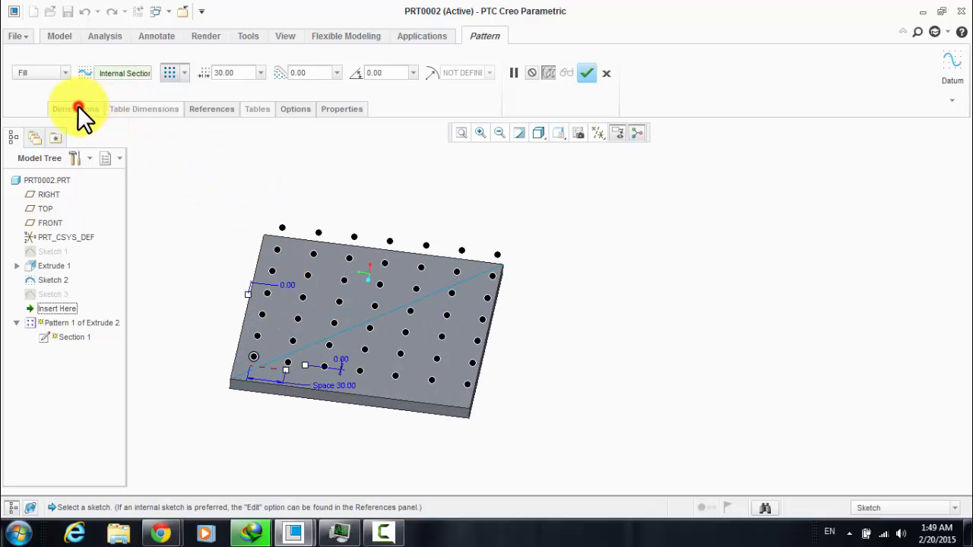
left_click(140, 116)
left_click(306, 108)
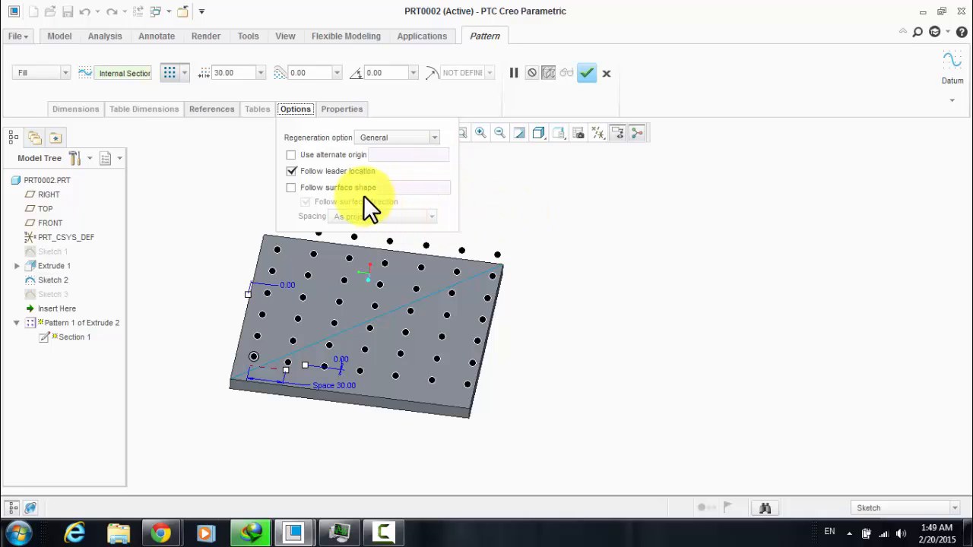
left_click(341, 188)
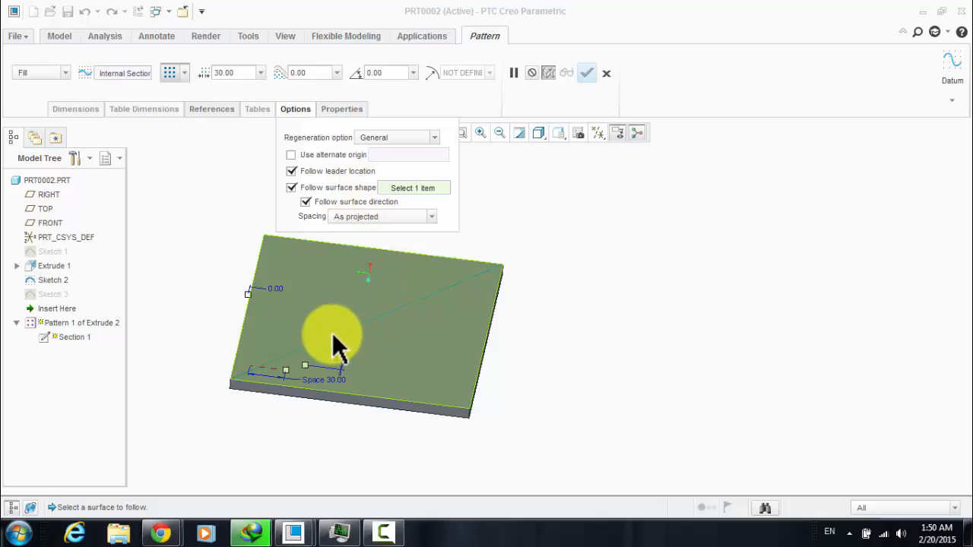
scroll(257, 385, "up", 3)
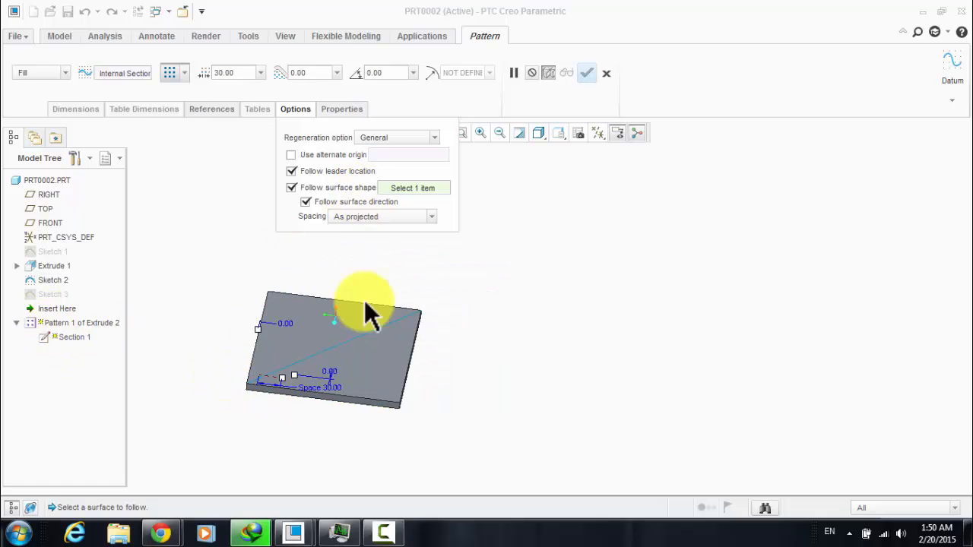
left_click(292, 188)
left_click(585, 74)
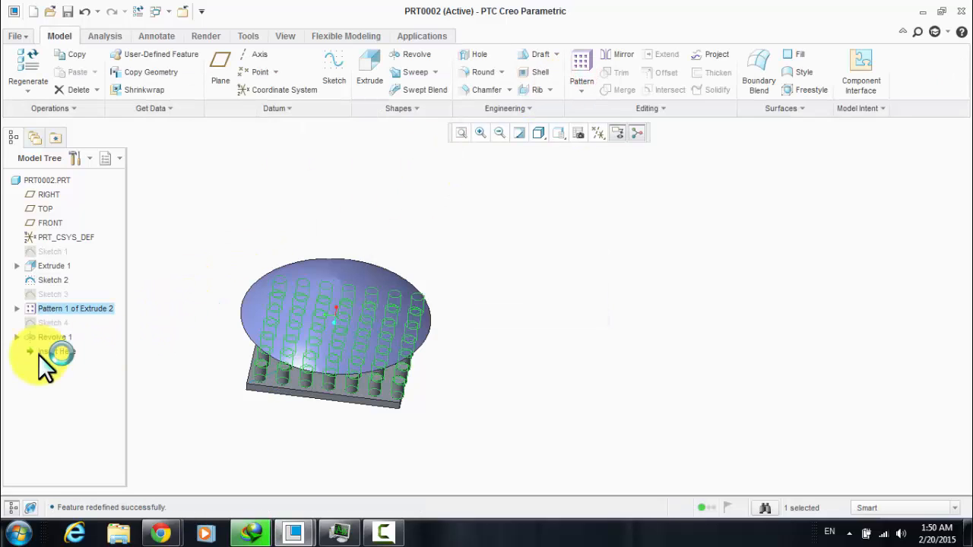
Step: Reorder Sketch 4 and Revolve 1 ahead of Sketch 3 and the Extrude 2 pattern in the feature sequence
left_click(52, 323)
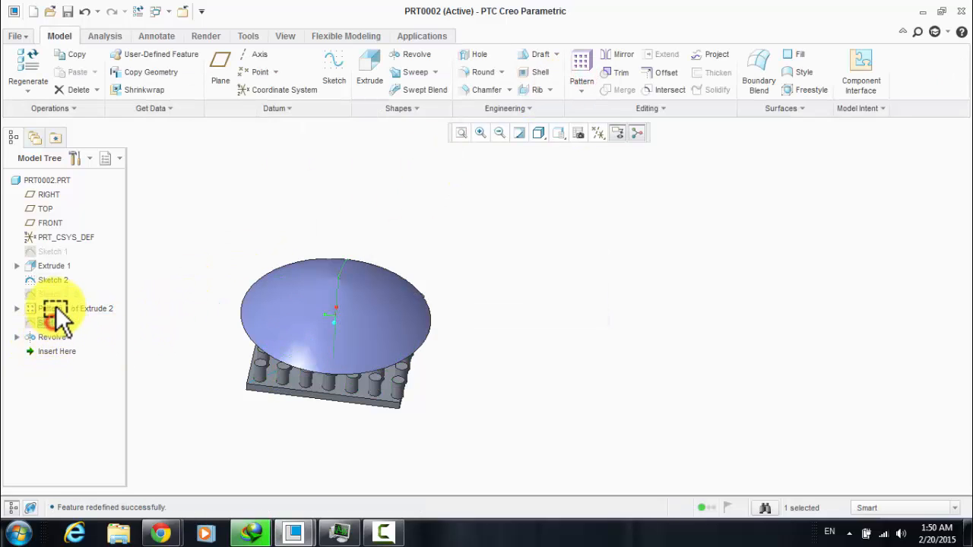
left_click_drag(57, 308, 57, 285)
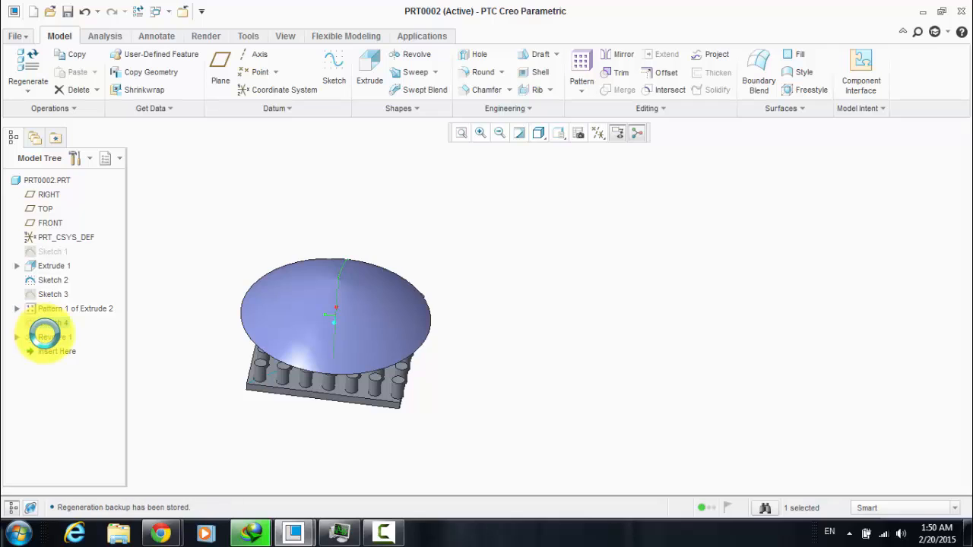
left_click_drag(46, 336, 53, 311)
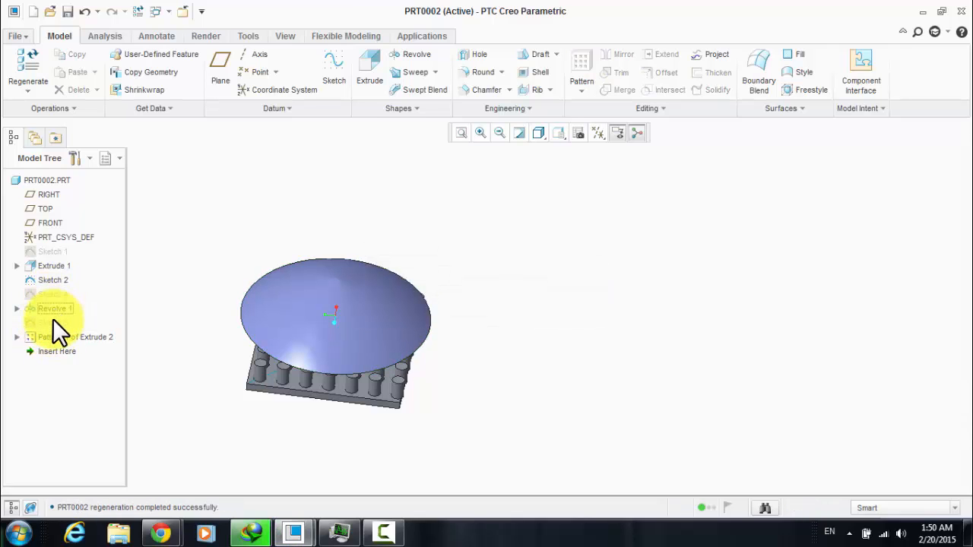
Step: Redefine the fill pattern to follow the shape of the Revolve 1 surface, keeping spacing As projected, and accept it
left_click(77, 340)
right_click(78, 339)
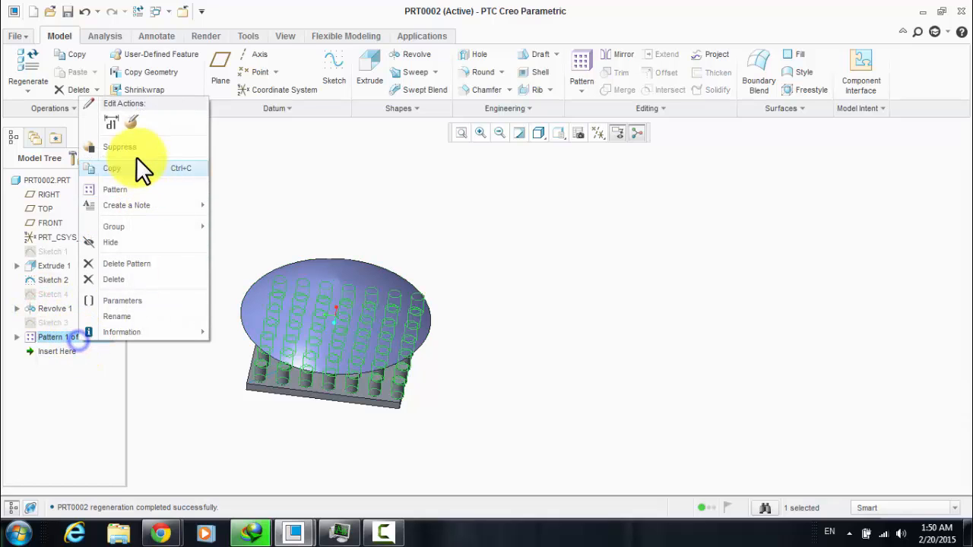
left_click(131, 122)
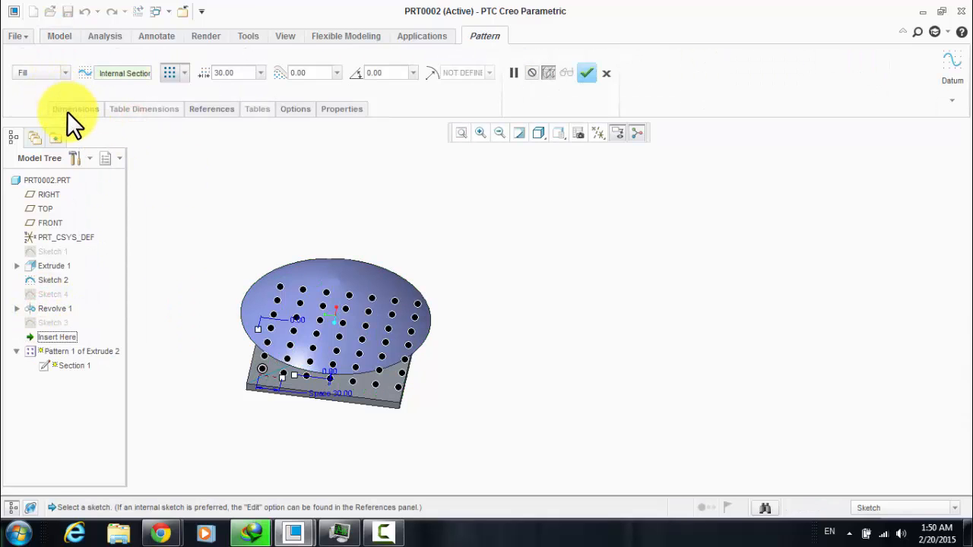
left_click(295, 109)
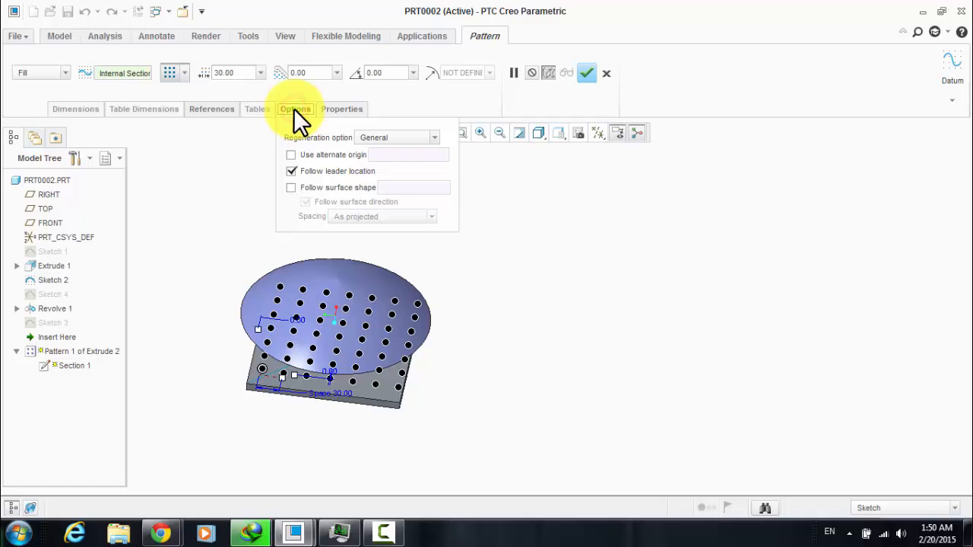
left_click(291, 187)
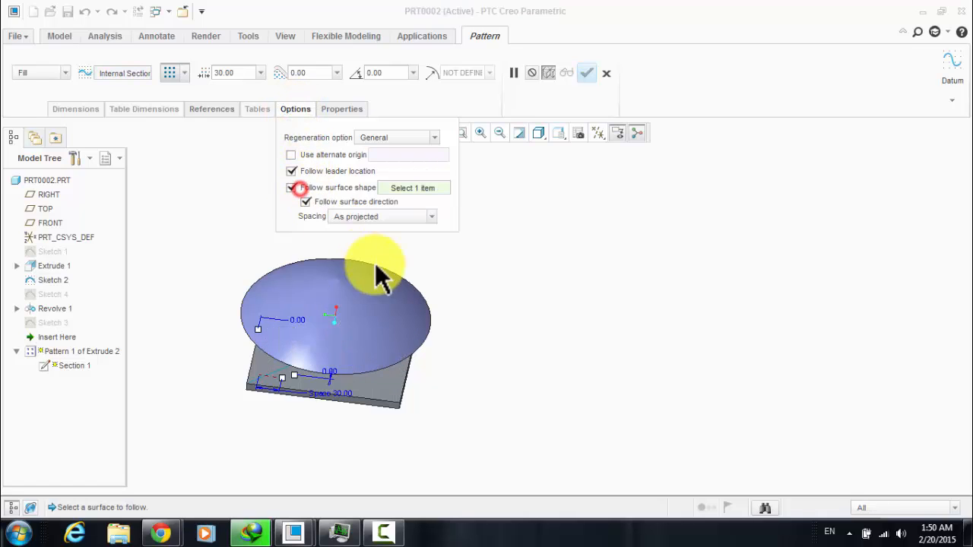
left_click(347, 310)
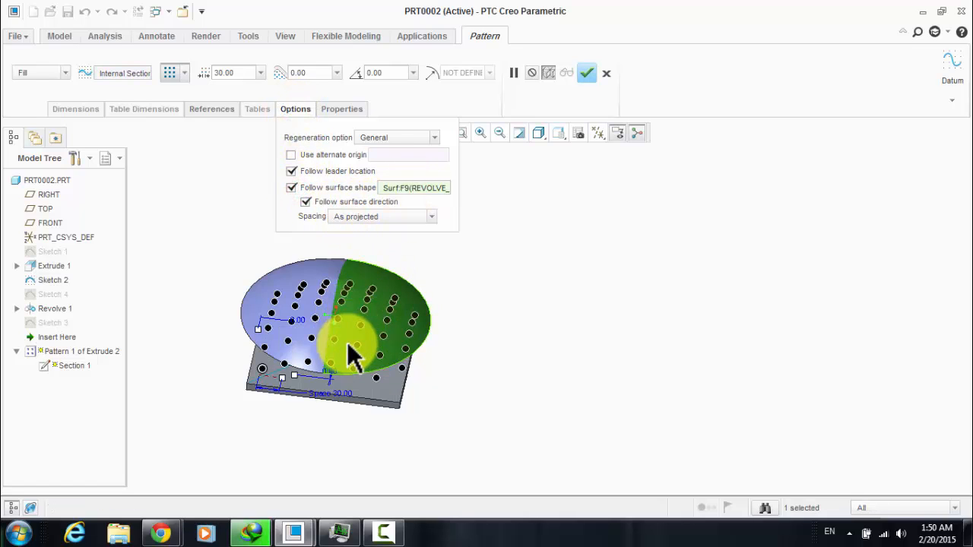
middle_click_drag(347, 341, 369, 311)
left_click(586, 73)
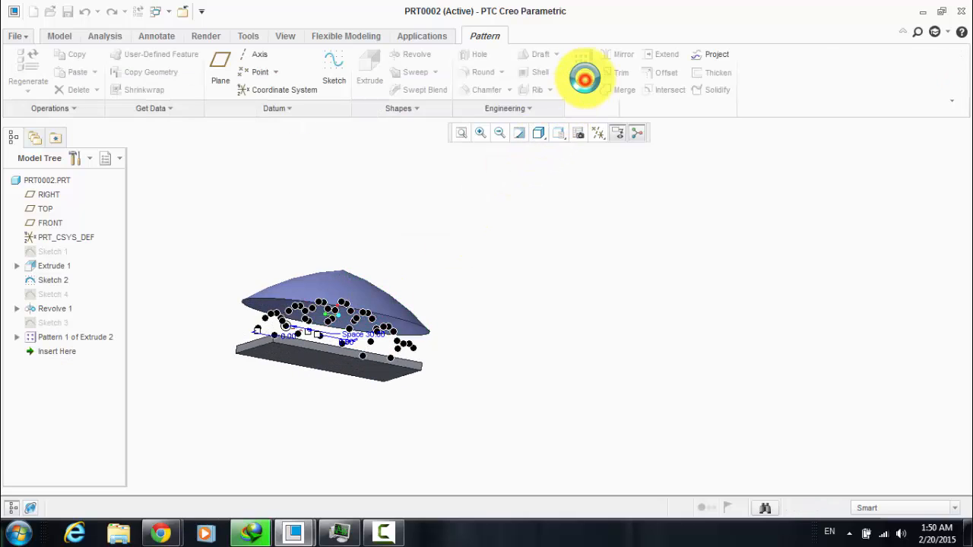
left_click(219, 223)
middle_click_drag(220, 224, 211, 233)
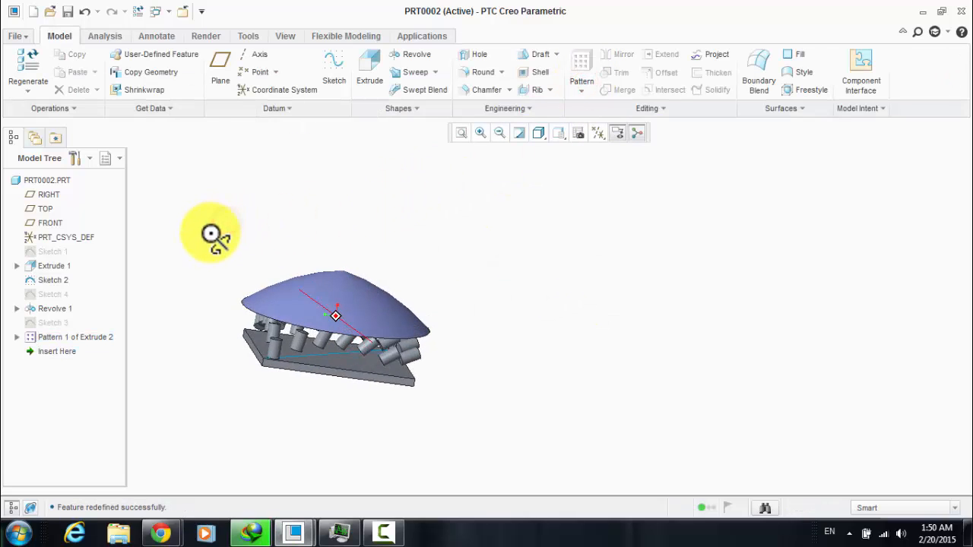
Step: Hide the Extrude 2 cylinder pattern and unhide it again
left_click(78, 336)
right_click(78, 335)
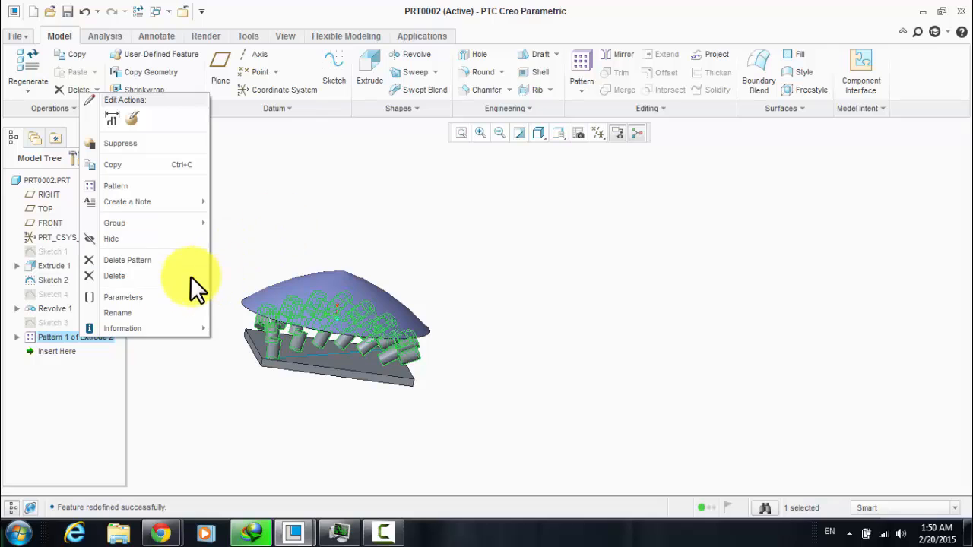
left_click(120, 238)
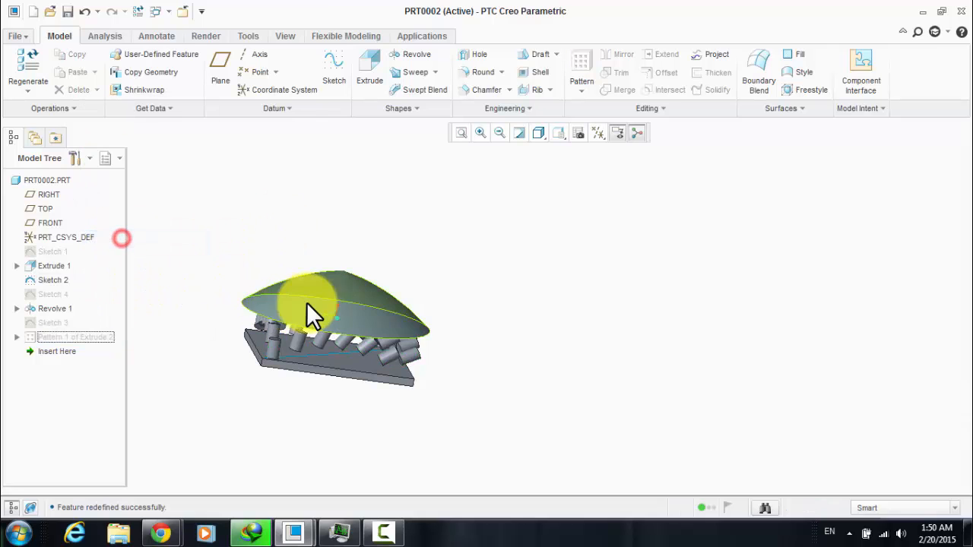
right_click(76, 339)
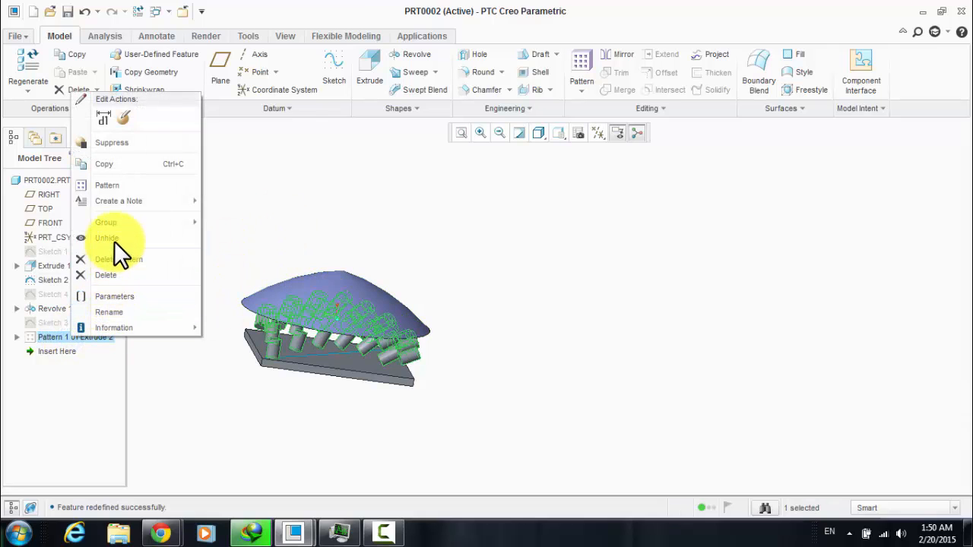
left_click(114, 237)
Step: Hide the Revolve 1 surface so only the plate and the patterned cylinders are displayed
right_click(44, 309)
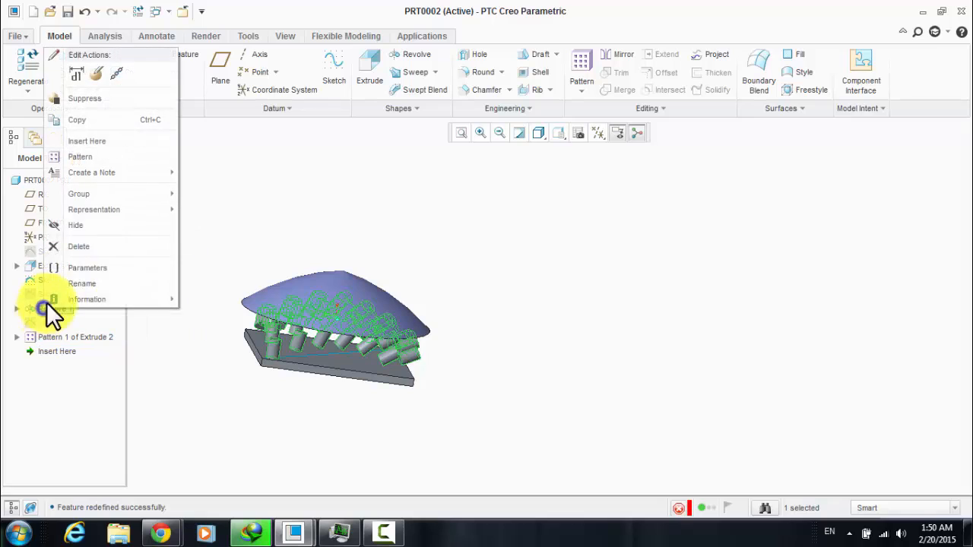
left_click(82, 225)
middle_click_drag(256, 309, 239, 380)
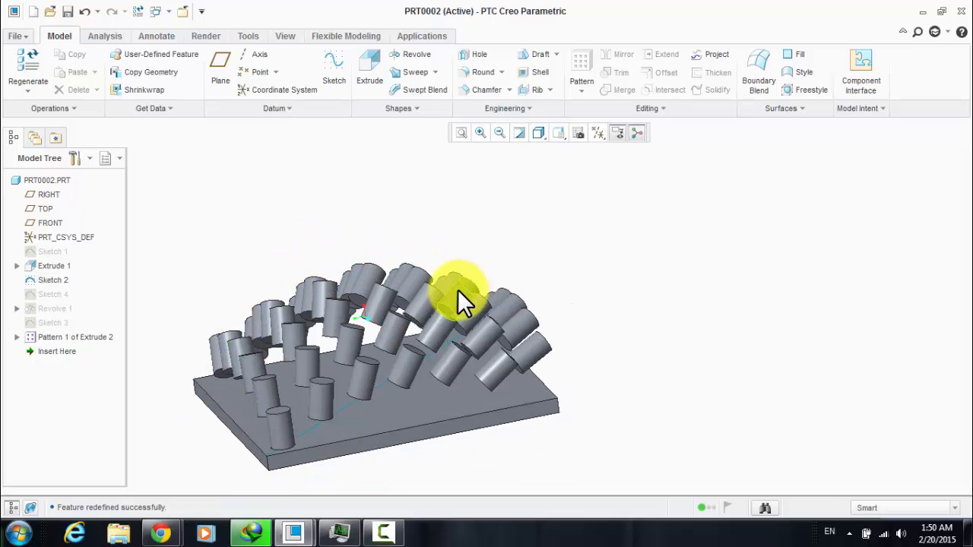
middle_click_drag(458, 291, 521, 314)
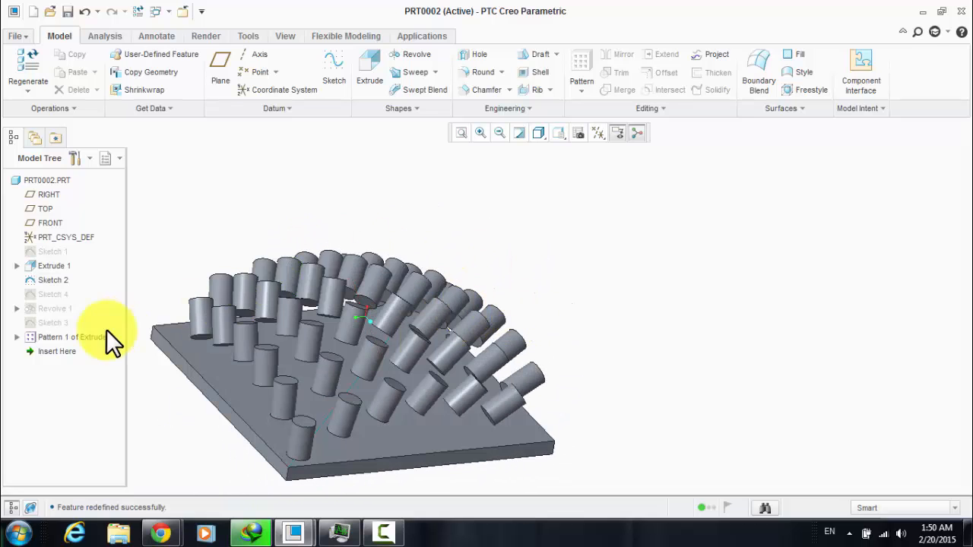
Step: Redefine the fill pattern with Follow surface direction switched off, and accept the definition
left_click(78, 338)
right_click(79, 338)
left_click(130, 117)
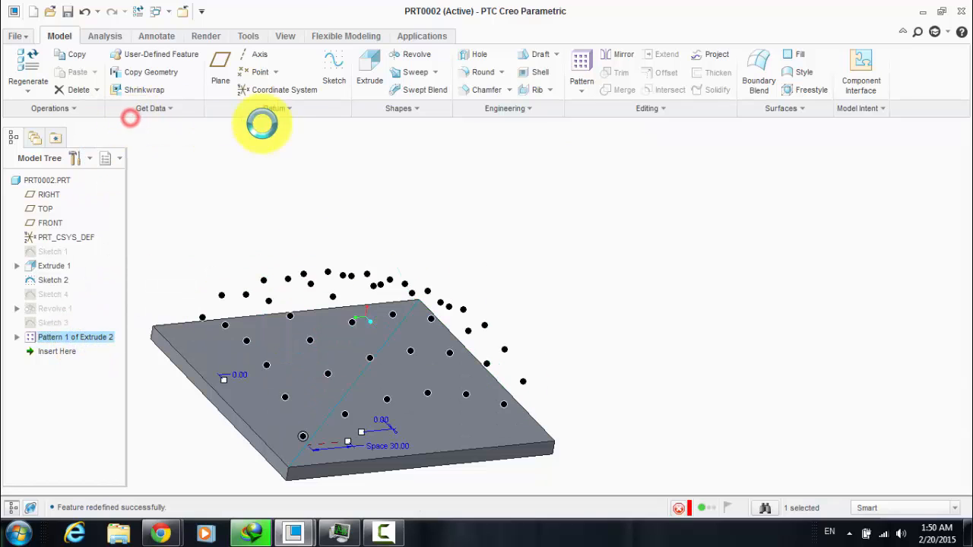
left_click(296, 110)
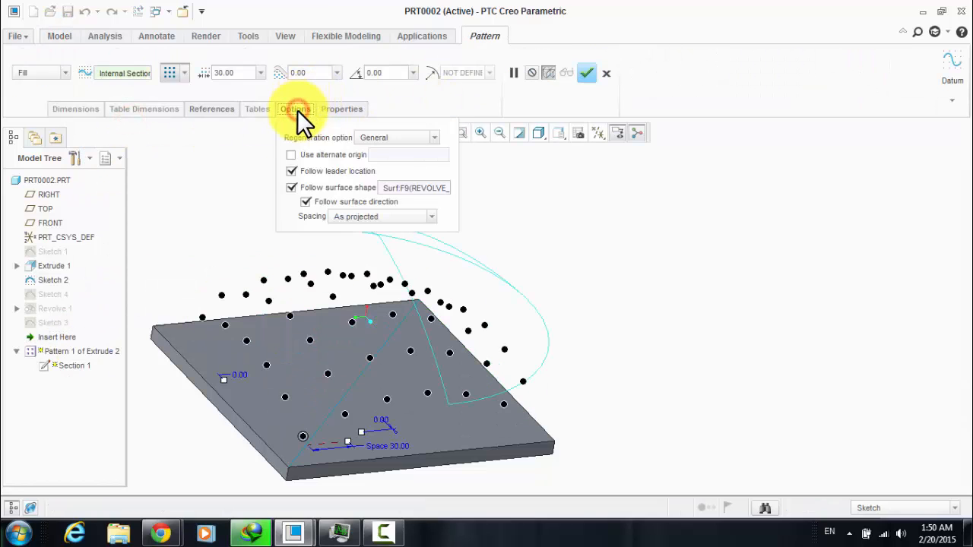
left_click(306, 201)
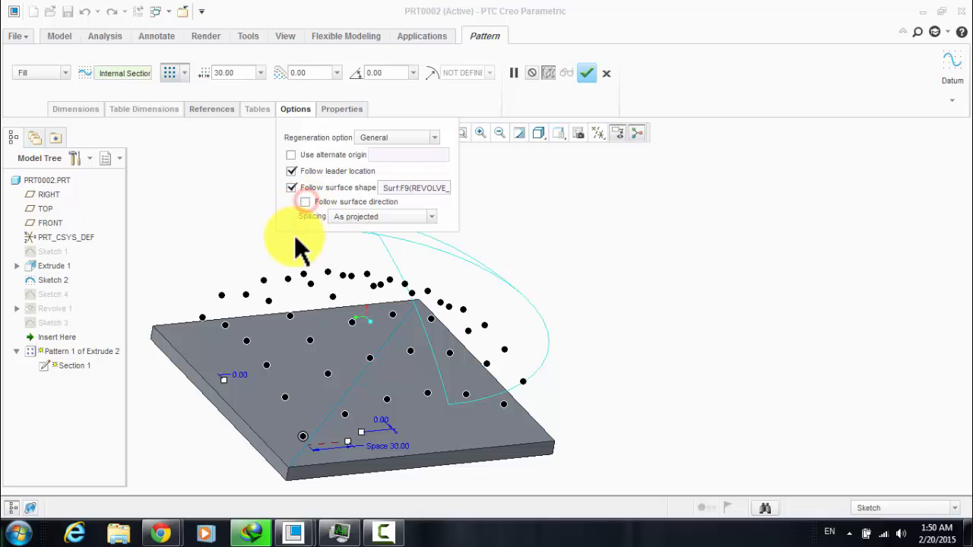
middle_click_drag(478, 256, 442, 263)
scroll(477, 253, "up", 3)
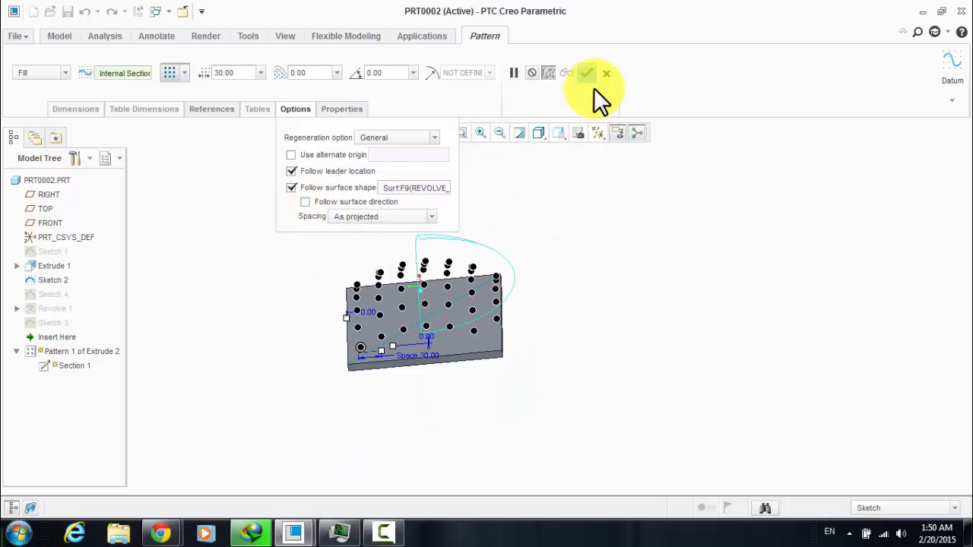
left_click(589, 76)
middle_click_drag(497, 228, 401, 260)
Step: Redefine the fill pattern, try Map to Surface Space and Map to Surface UV Space spacing, then return to As projected and accept
right_click(91, 336)
left_click(148, 120)
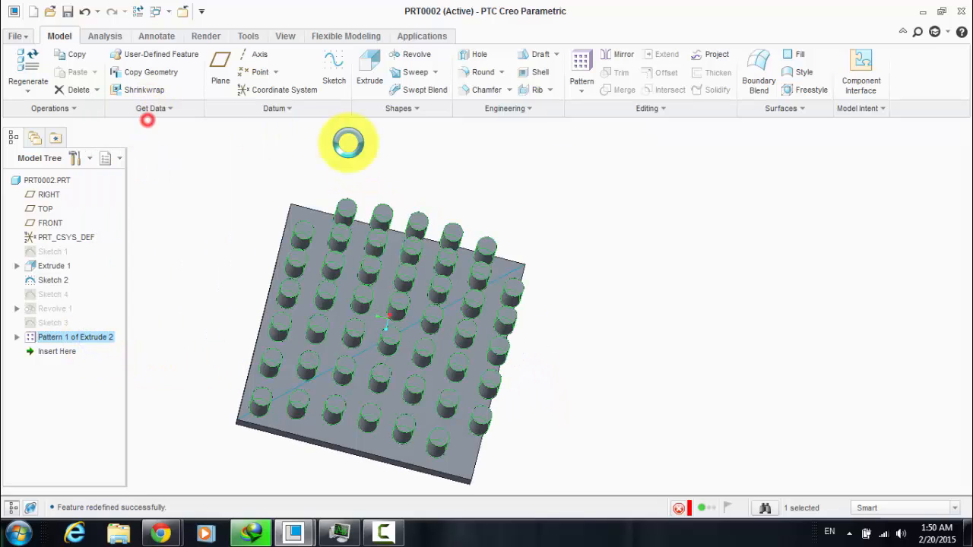
left_click(304, 110)
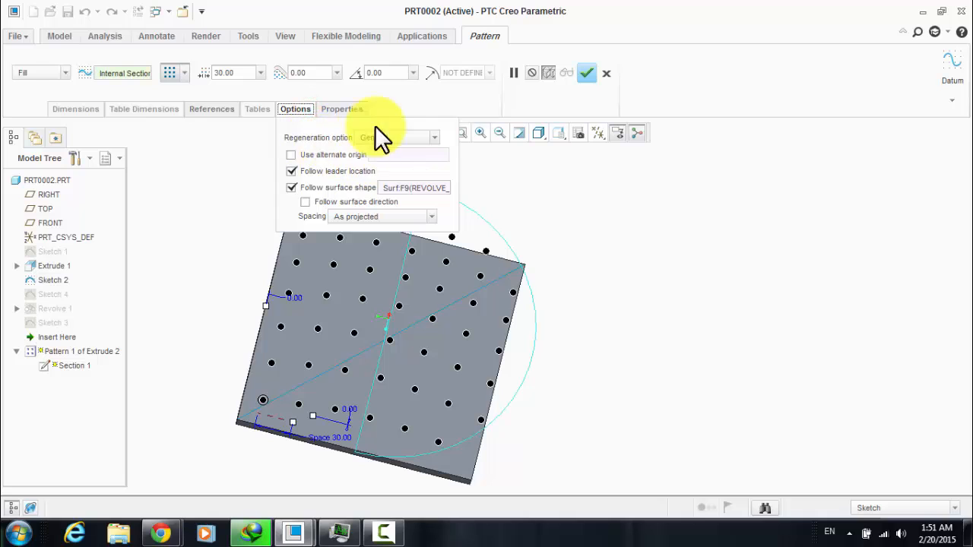
left_click(394, 218)
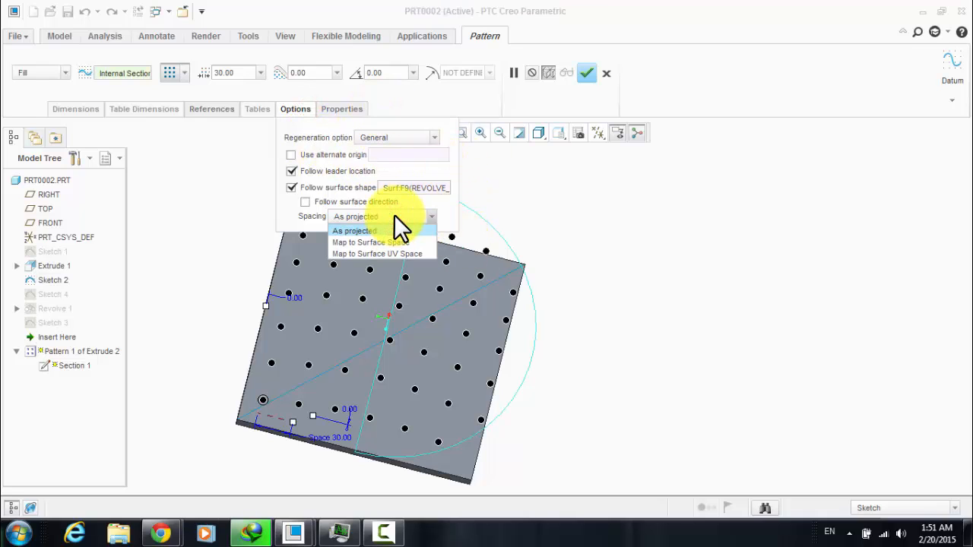
left_click(388, 241)
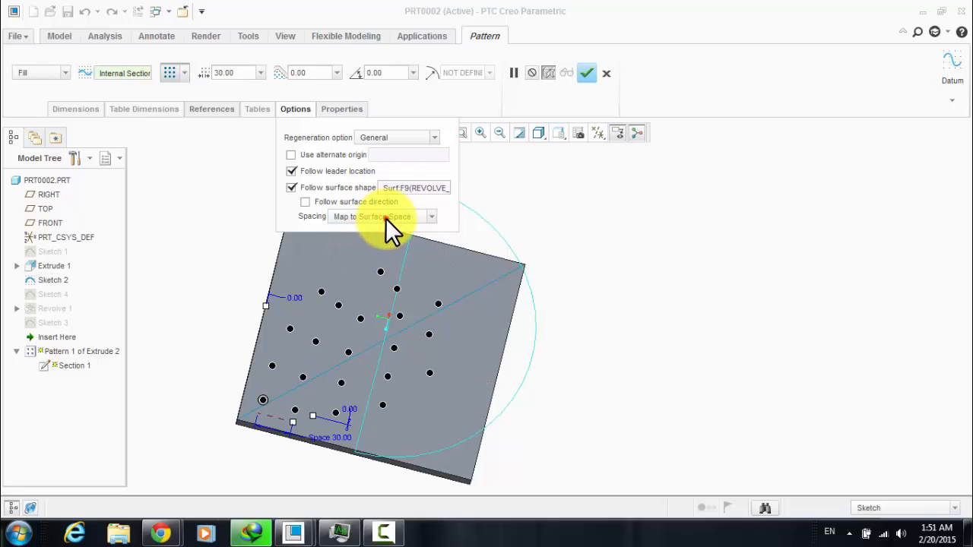
left_click(386, 218)
left_click(369, 251)
left_click(372, 218)
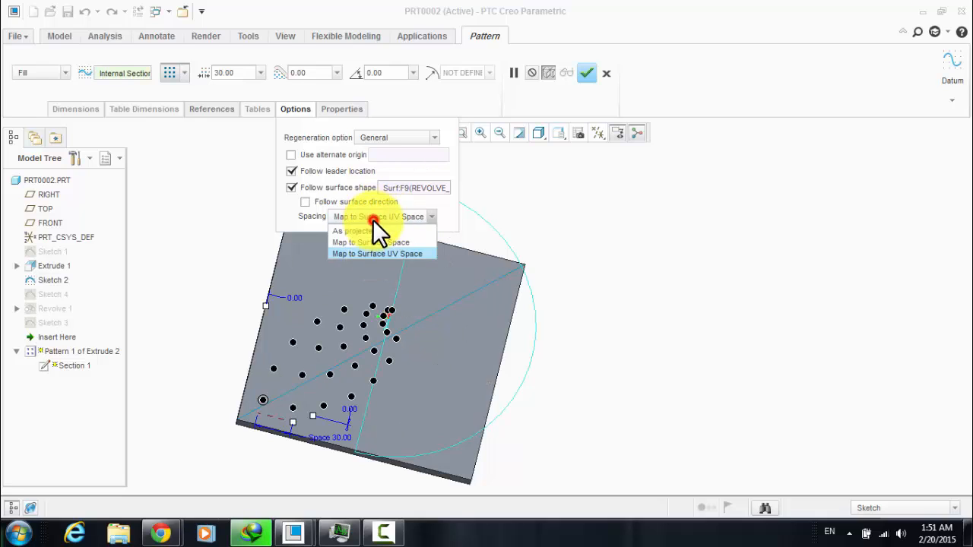
left_click(359, 231)
left_click(379, 134)
left_click(379, 134)
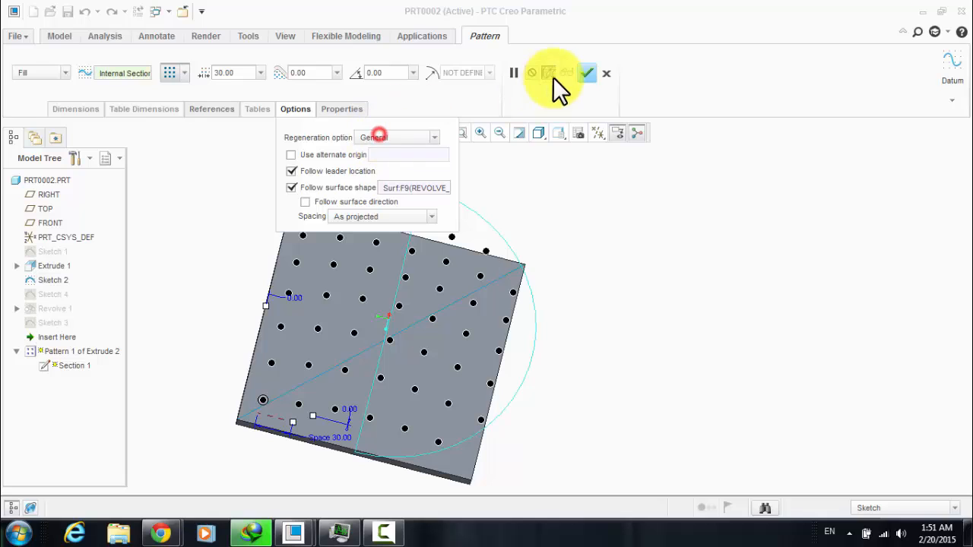
left_click(587, 73)
Step: Delete the fill pattern while keeping the original Extrude 2 cylinder
middle_click_drag(210, 271, 240, 257)
scroll(266, 258, "down", 3)
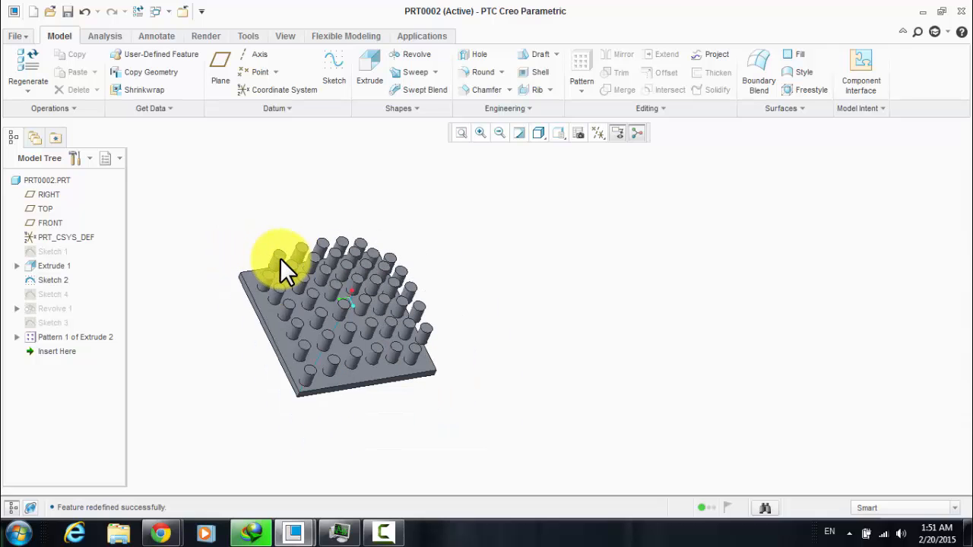
middle_click_drag(250, 235, 174, 166)
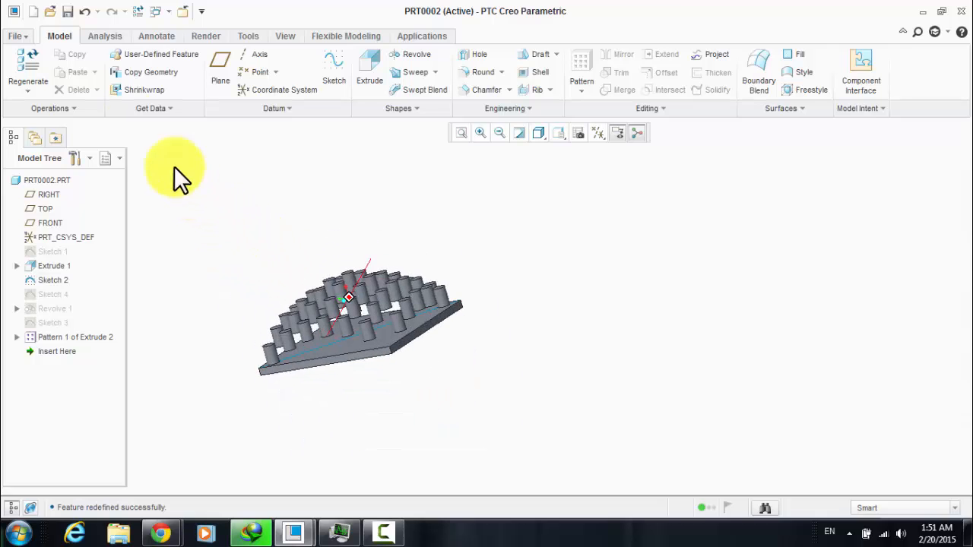
middle_click_drag(261, 278, 284, 295)
scroll(274, 277, "up", 3)
scroll(284, 295, "down", 3)
left_click(106, 339)
right_click(107, 339)
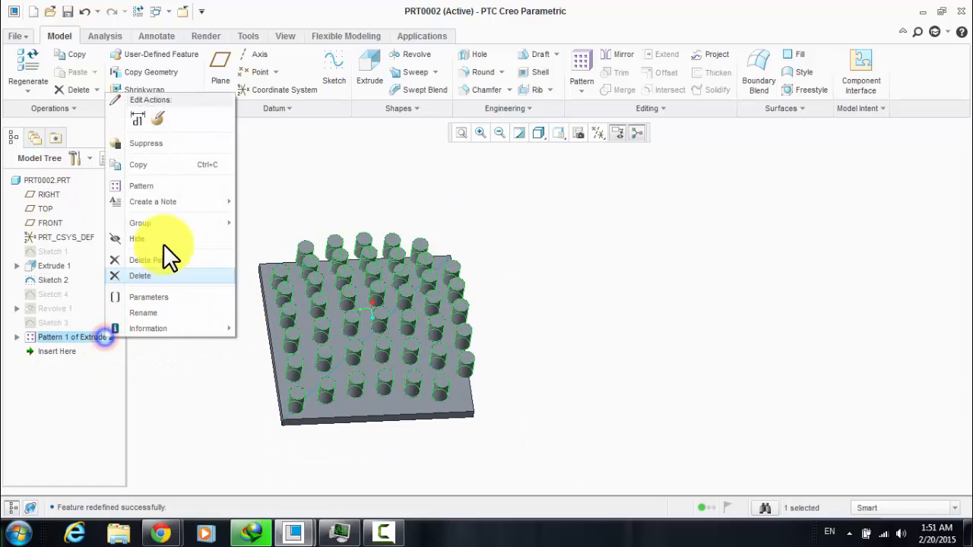
left_click(161, 258)
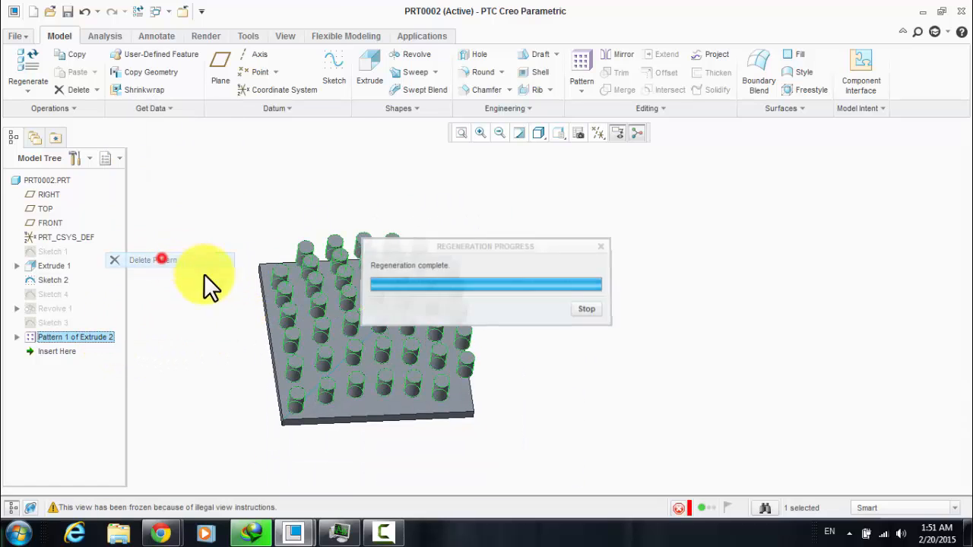
Step: Redefine Sketch 3, changing both position dimensions to move the circle to the plate's centre, and finish the sketch
left_click(50, 335)
right_click(49, 335)
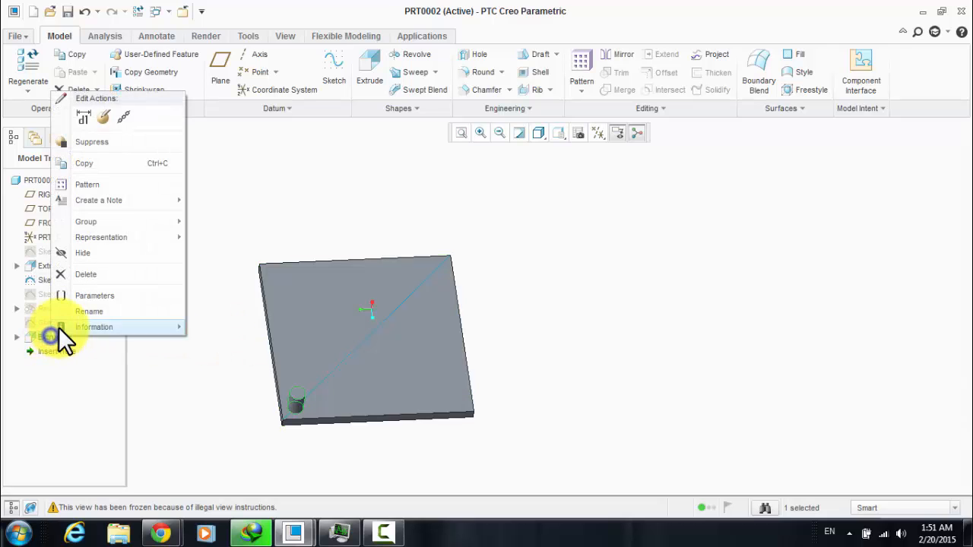
left_click(43, 322)
right_click(44, 322)
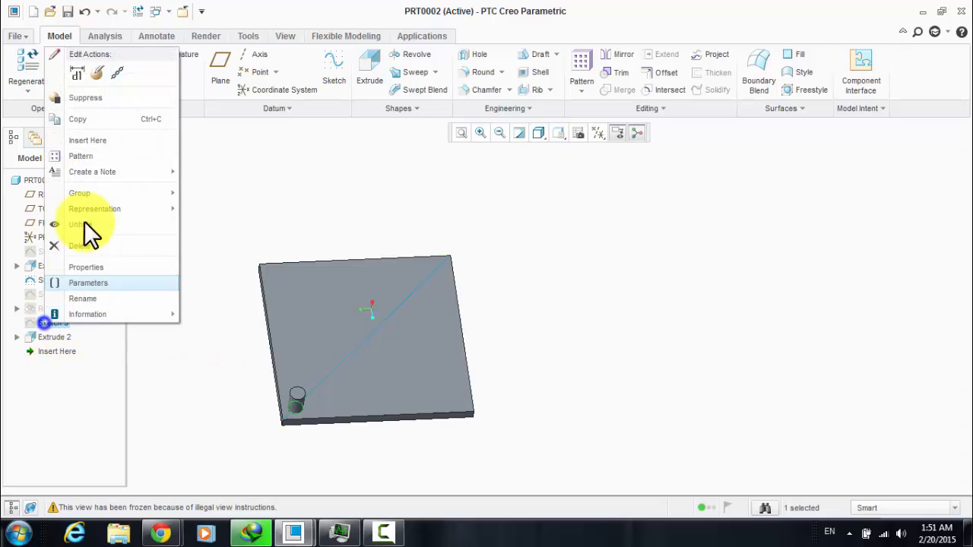
left_click(102, 73)
left_click(578, 133)
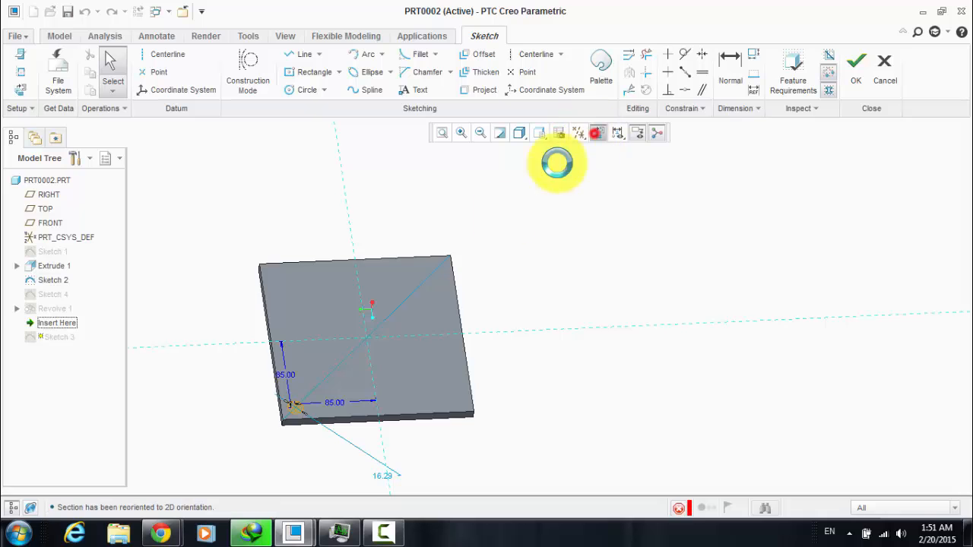
double_click(339, 401)
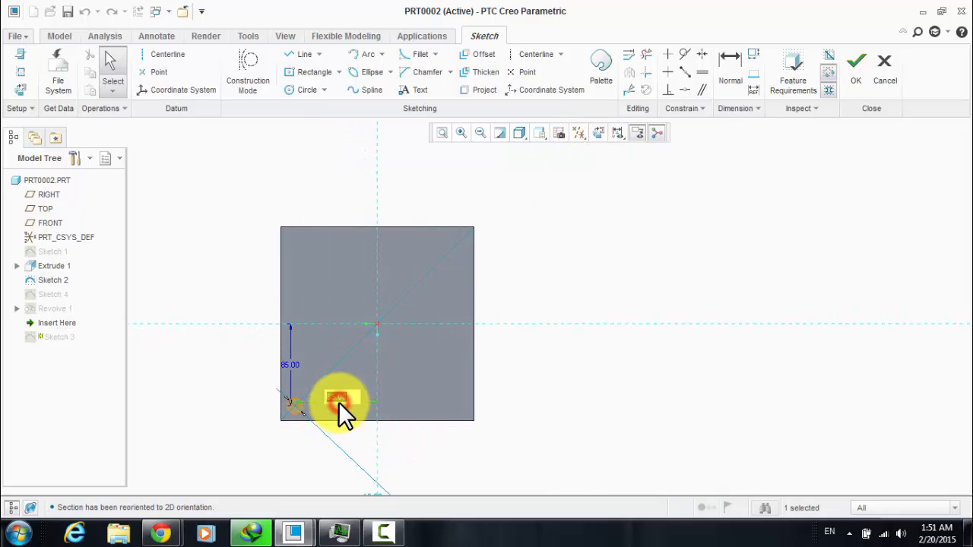
type("5")
key("Return")
left_click(368, 362)
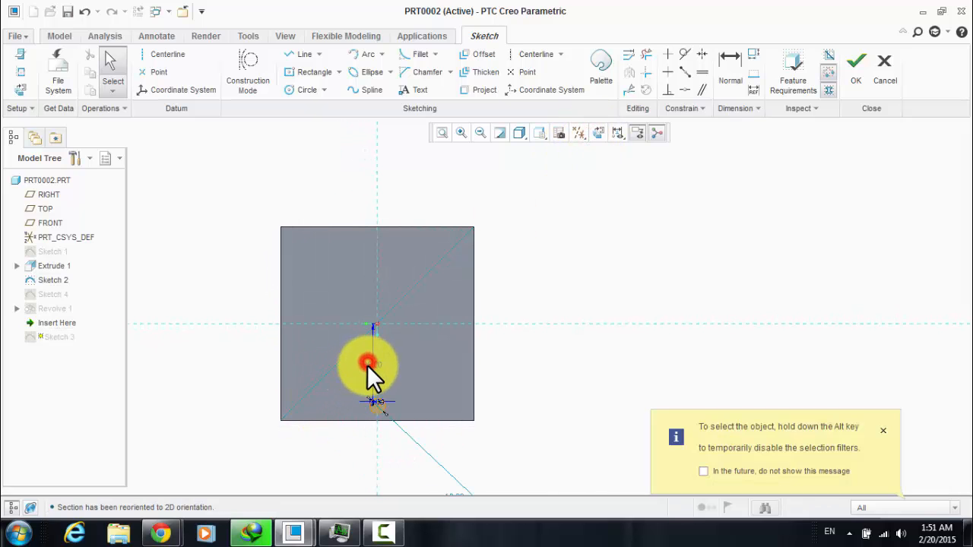
left_click(855, 64)
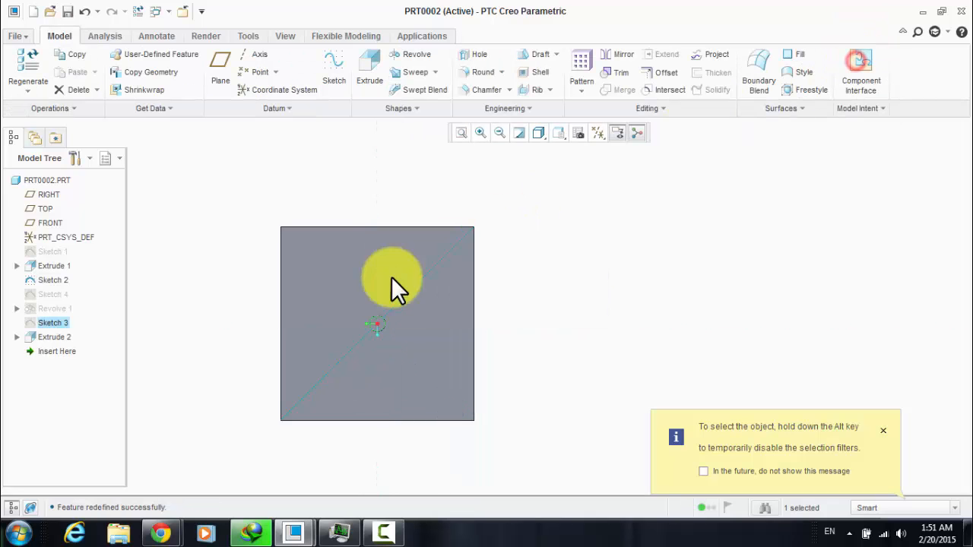
Step: Start a Fill pattern of the cylinder and define its internal section sketch on the plate's top face
left_click(584, 66)
left_click(17, 72)
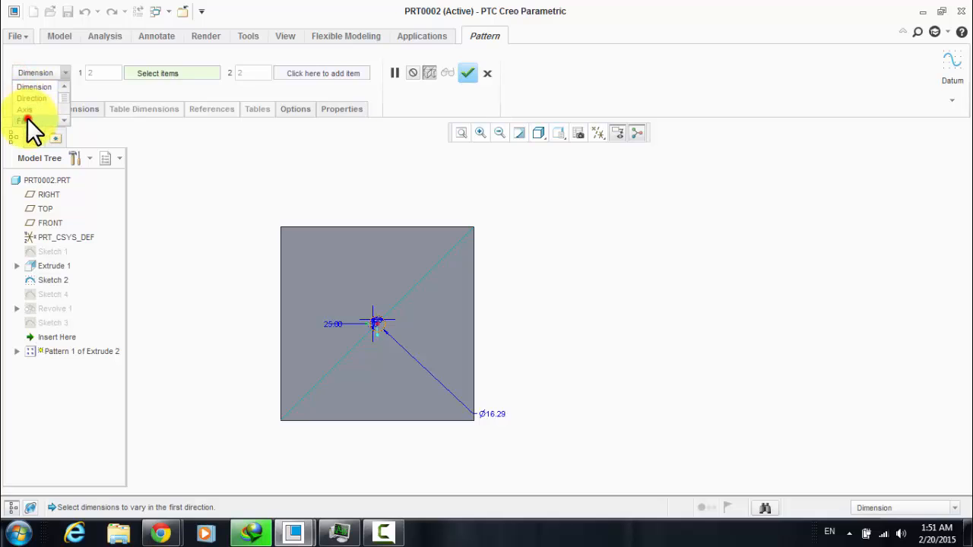
left_click(26, 119)
left_click(212, 108)
left_click(327, 148)
left_click(370, 234)
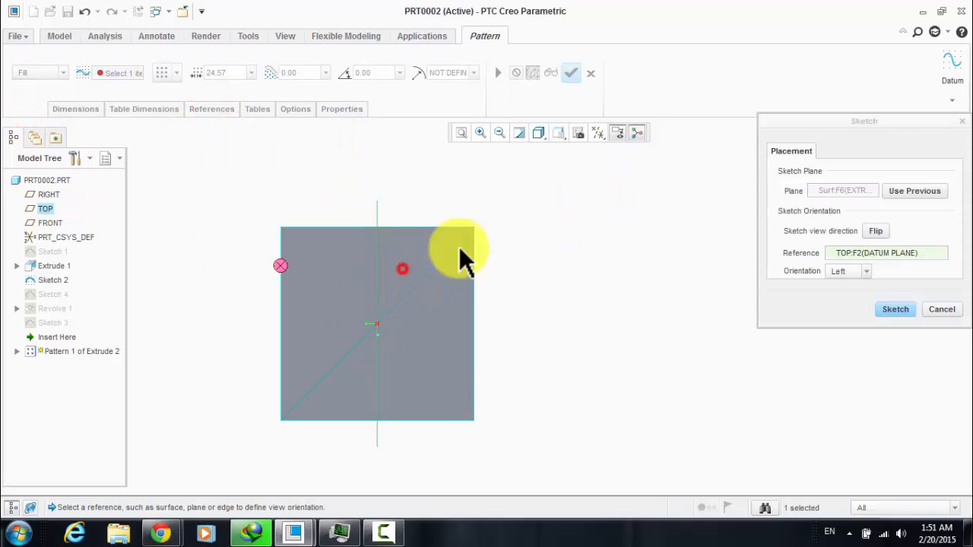
left_click(896, 311)
Step: Project the plate's outer edges as a loop for the fill boundary and finish the section sketch
left_click(484, 89)
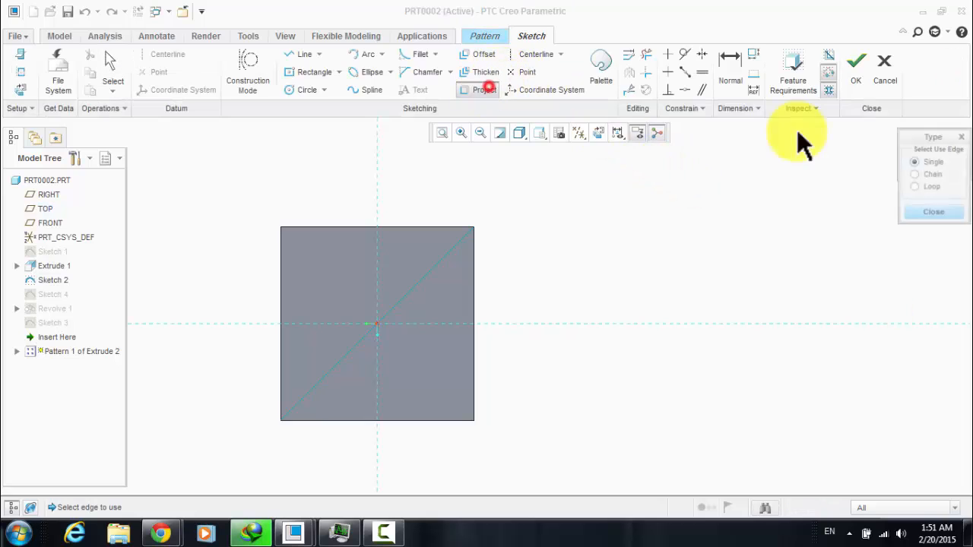
left_click(932, 187)
left_click(423, 240)
left_click(924, 214)
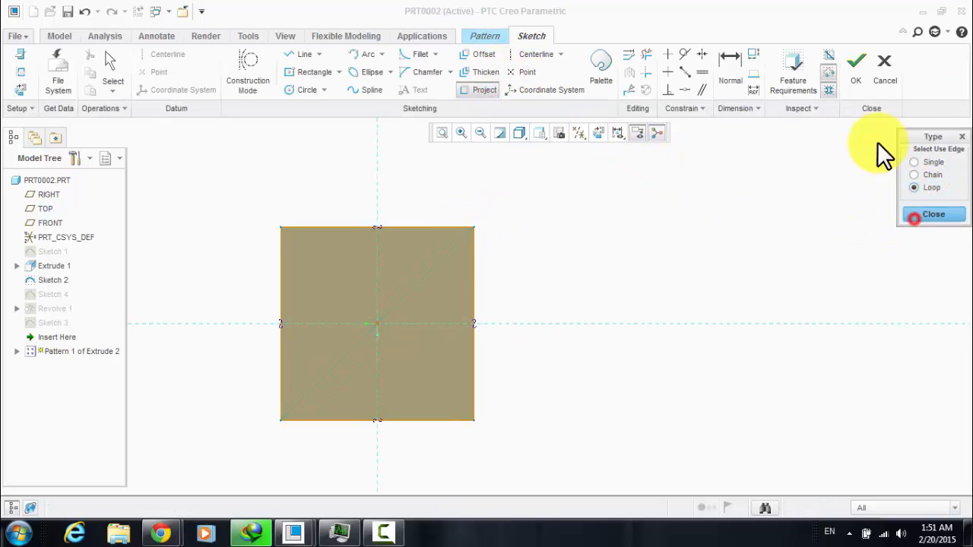
left_click(854, 72)
Step: Arrange the fill pattern members in concentric circles and set their spacing to 20
left_click(170, 72)
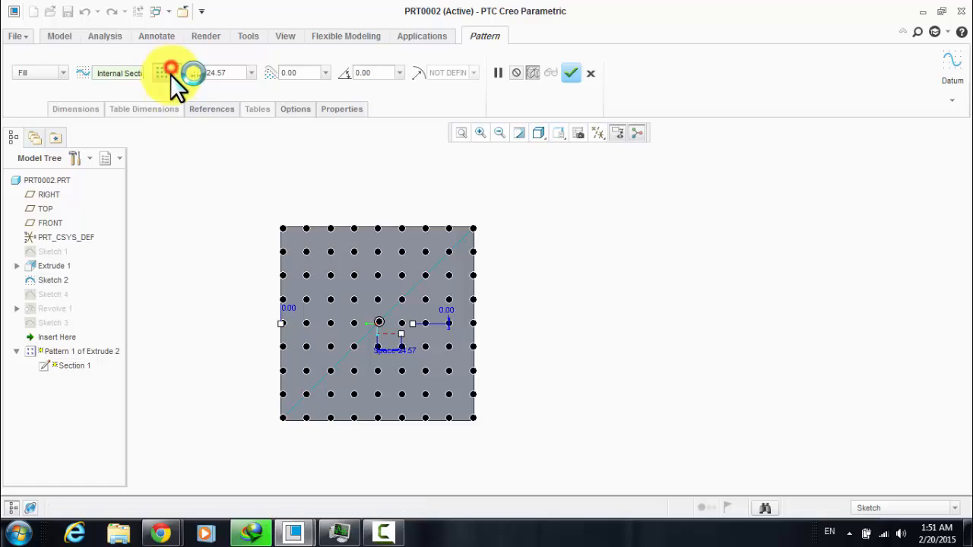
left_click(165, 156)
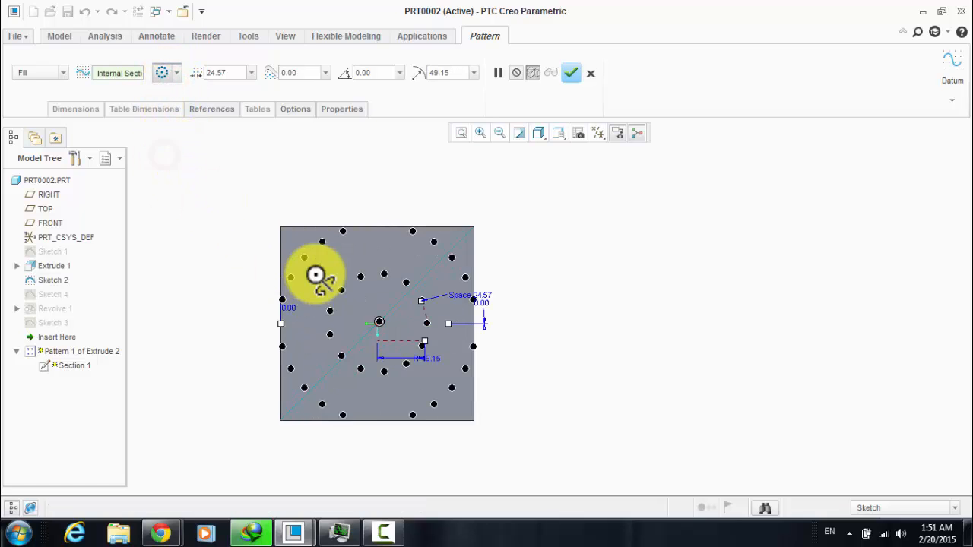
middle_click_drag(315, 274, 380, 352)
left_click(228, 72)
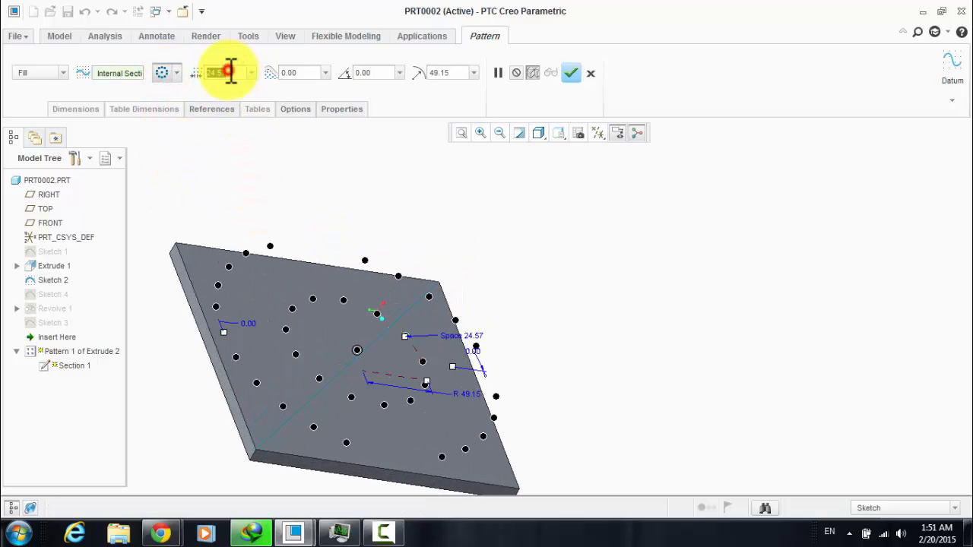
type("20")
key("Return")
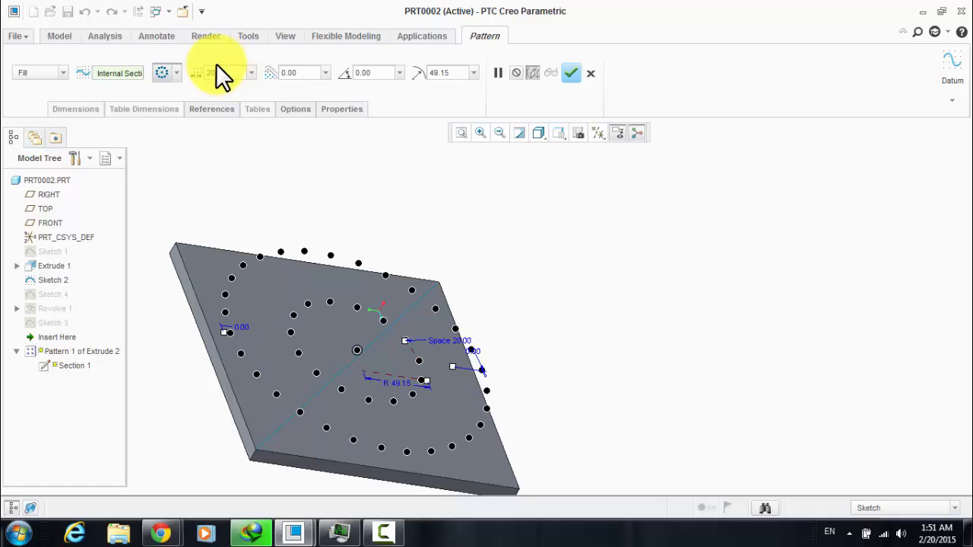
Step: Switch the fill pattern to the spiral arrangement and accept it
left_click(177, 72)
left_click(158, 167)
middle_click_drag(339, 180, 481, 104)
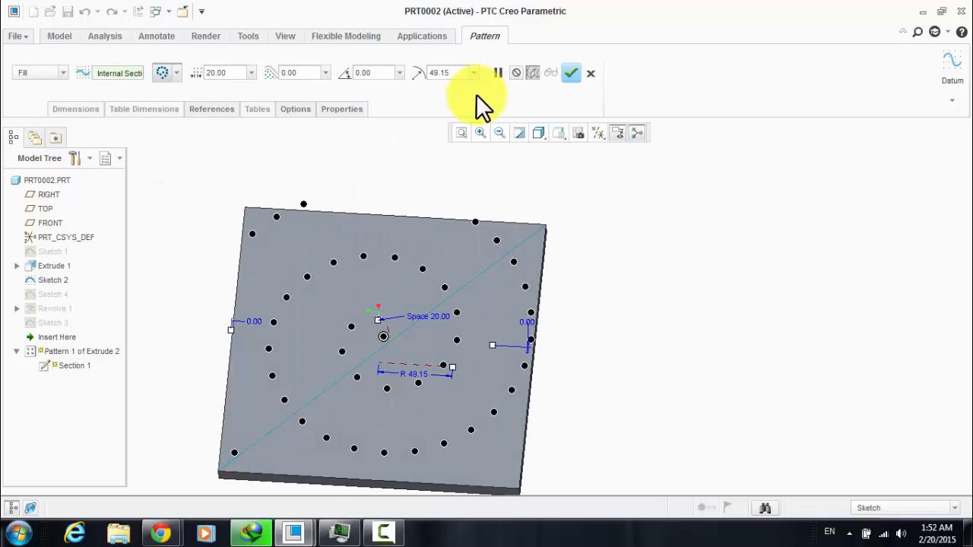
left_click(571, 73)
mouse_move(345, 202)
middle_mouse_down()
mouse_move(357, 208)
mouse_move(348, 243)
mouse_move(342, 210)
mouse_move(359, 192)
middle_mouse_up()
scroll(355, 191, "down", 3)
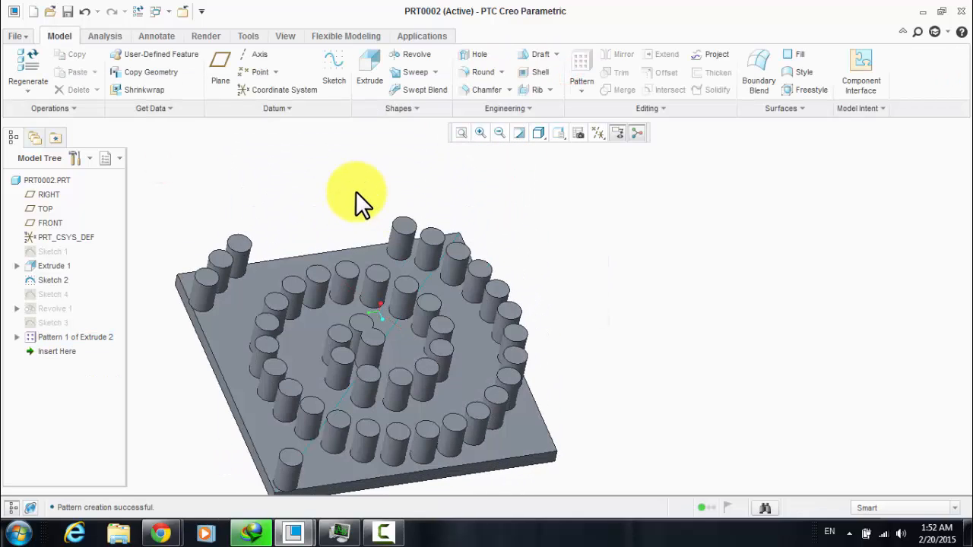